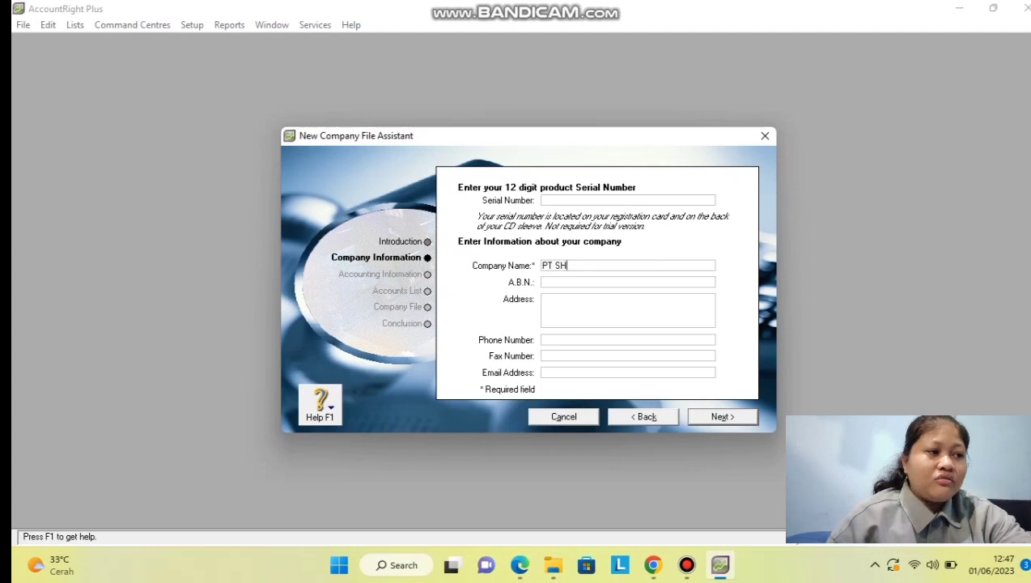
# Enter company name PT SHAKTI BANDUNG with its street address, phone, fax and e-mail, then continue.
pyautogui.write('BANDUNG')
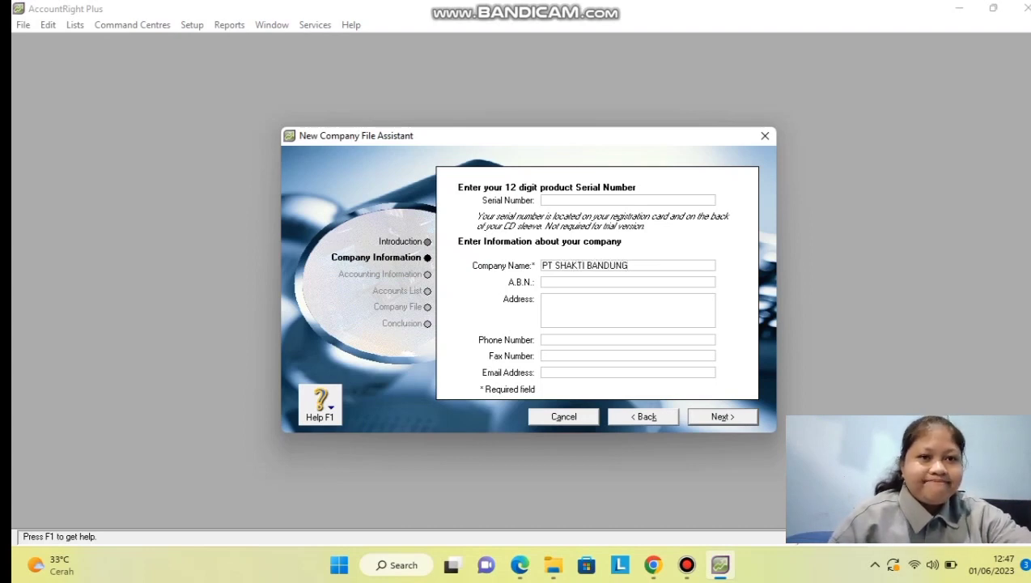
pyautogui.press('Tab')
pyautogui.press('Tab')
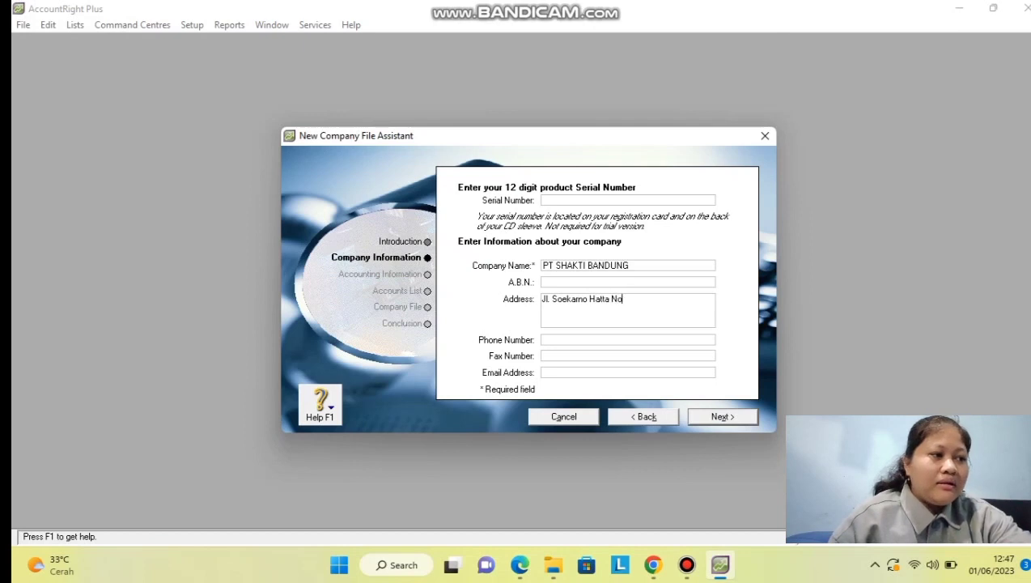
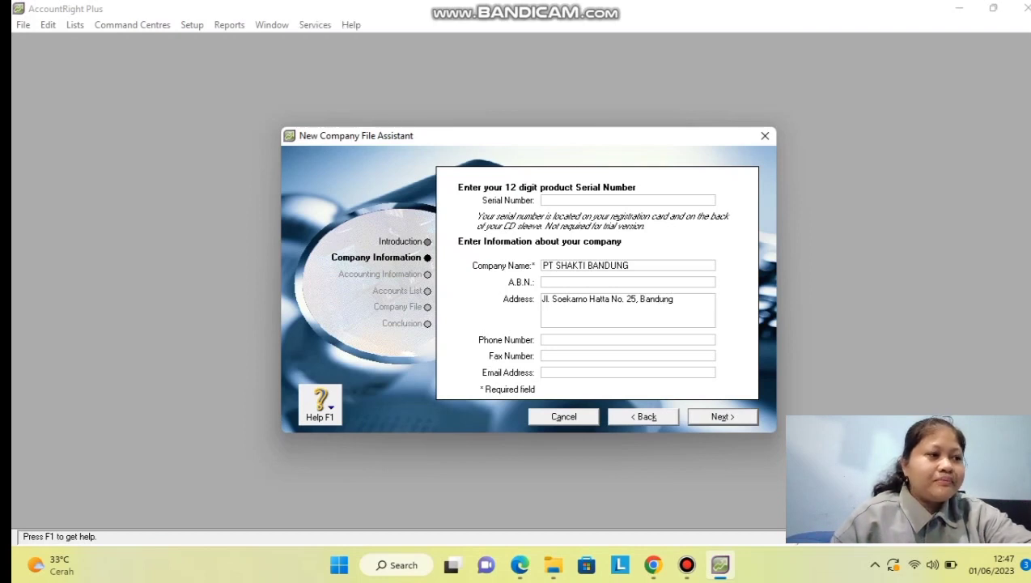
pyautogui.click(544, 339)
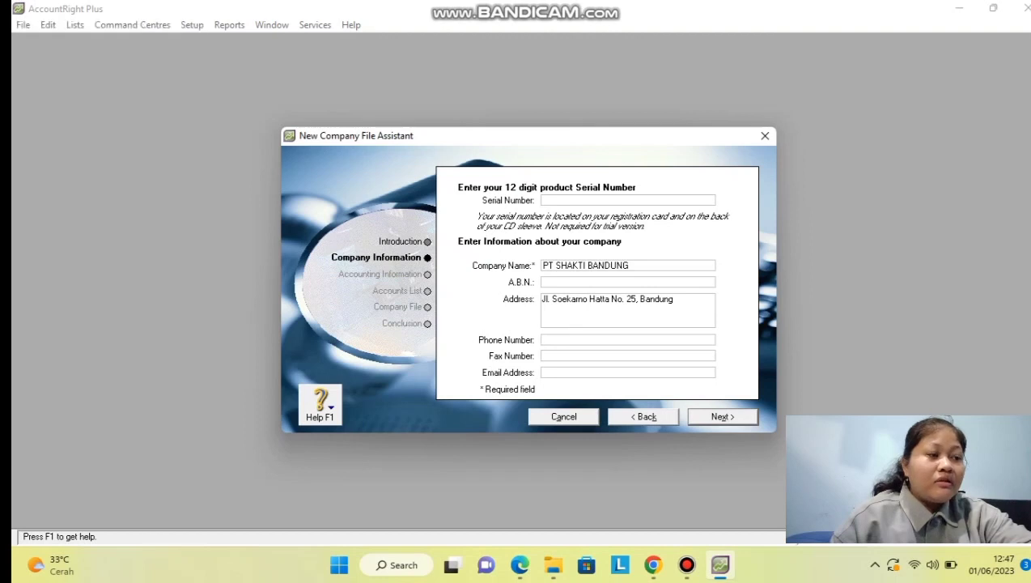
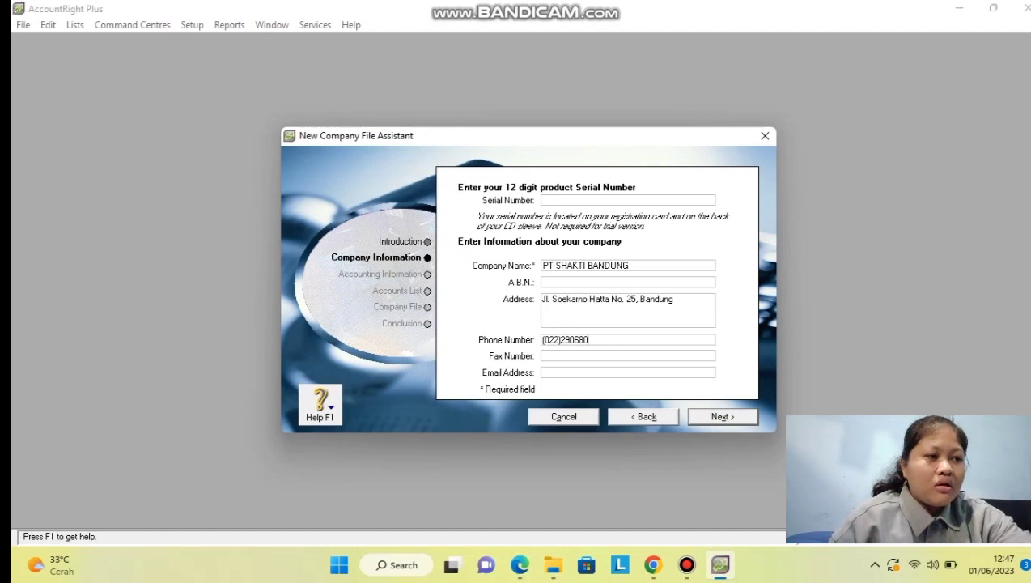
pyautogui.press('Tab')
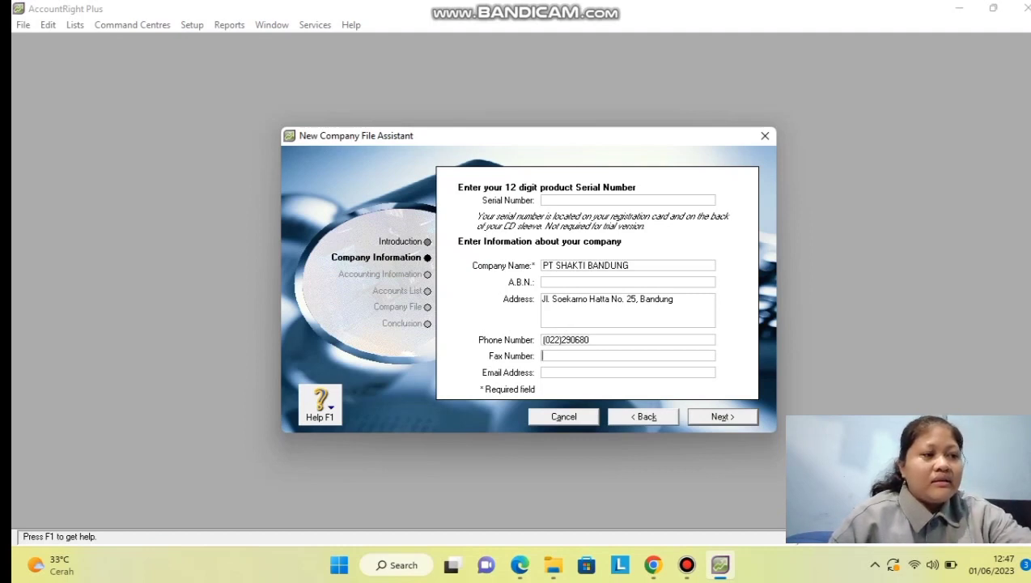
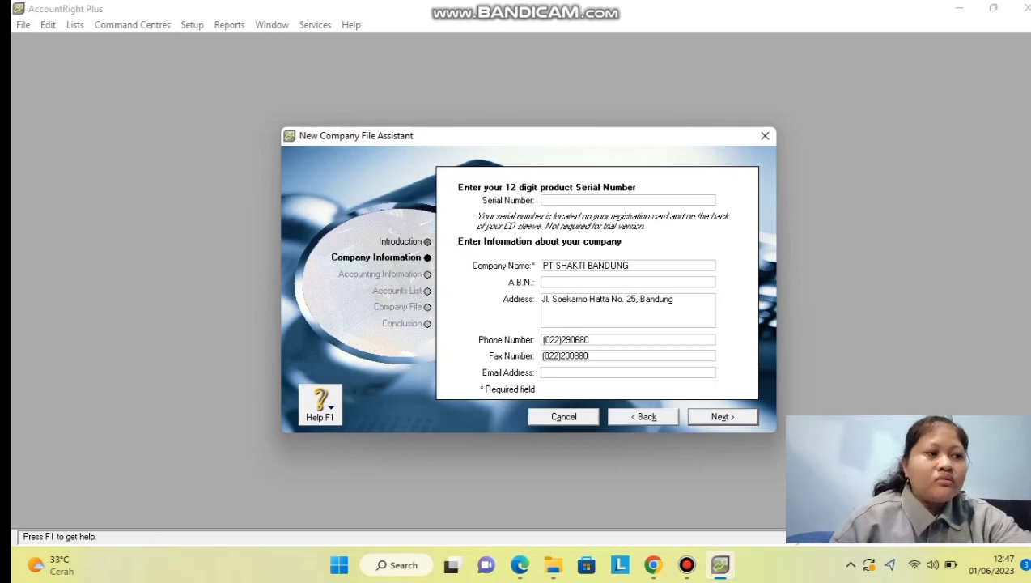
pyautogui.click(544, 372)
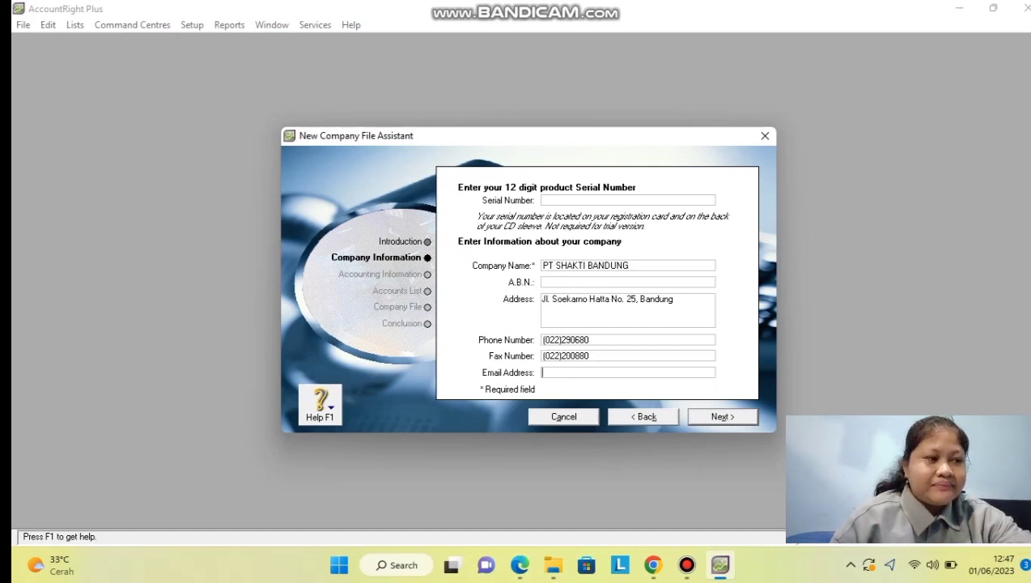
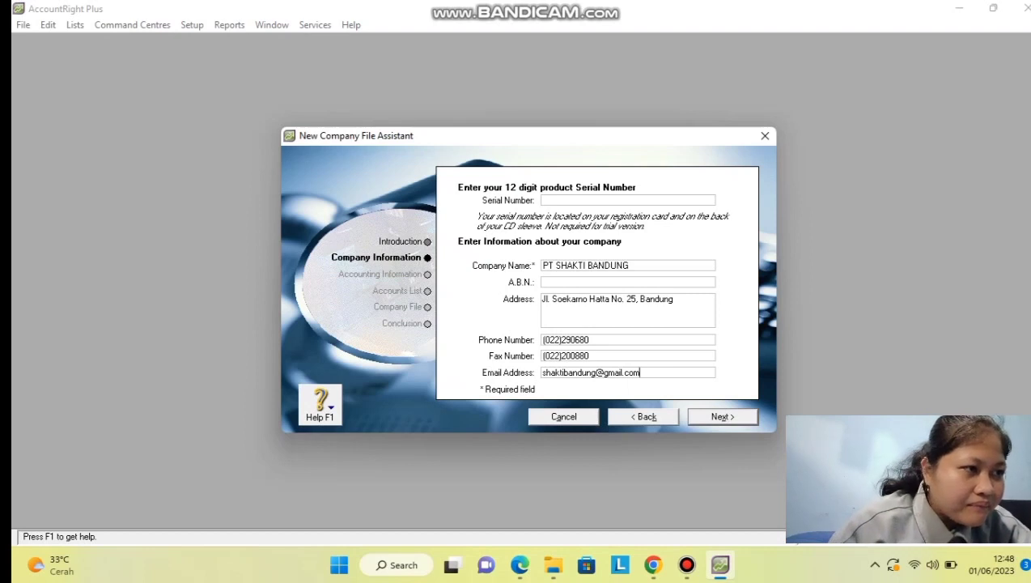
pyautogui.press('Return')
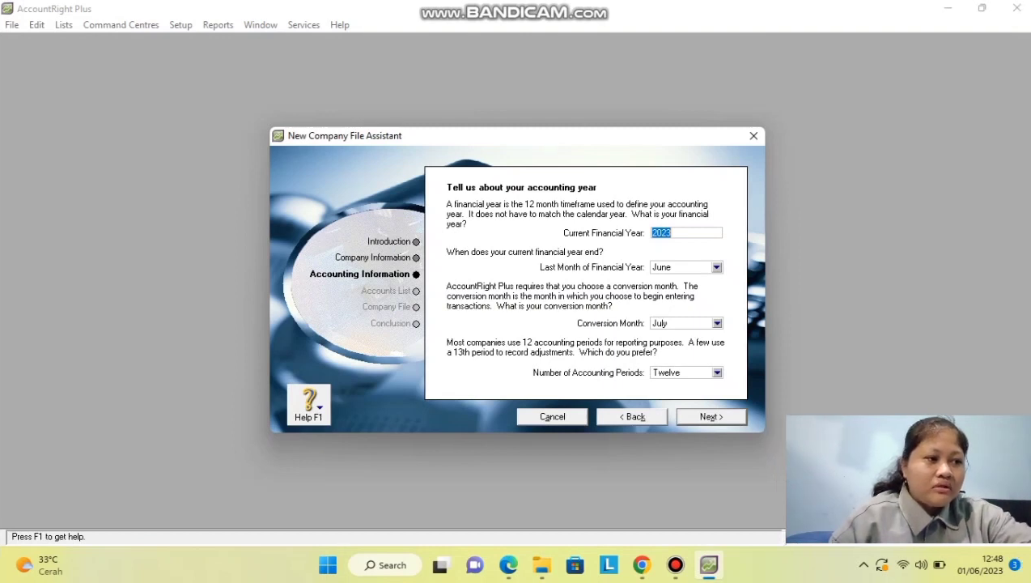
# Set the current financial year to 2017 with December as the last month.
pyautogui.write('2')
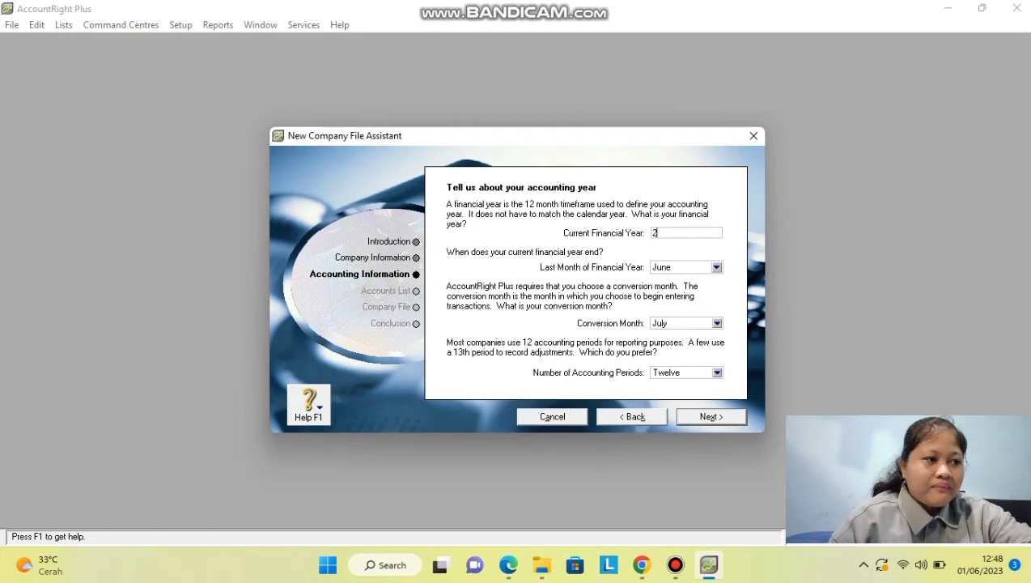
pyautogui.write('017')
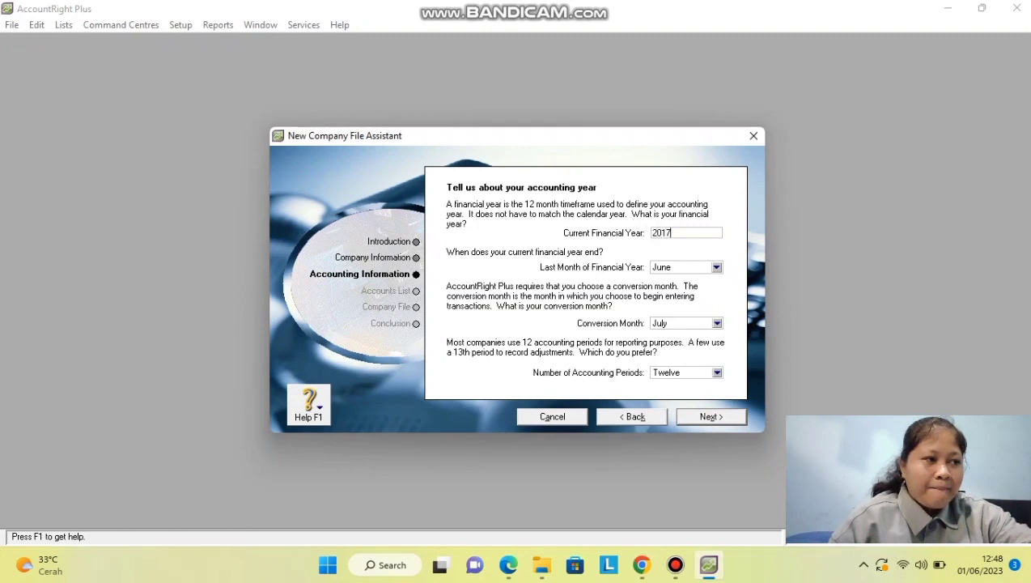
pyautogui.click(717, 267)
pyautogui.click(672, 329)
pyautogui.click(716, 267)
pyautogui.click(716, 267)
pyautogui.click(716, 267)
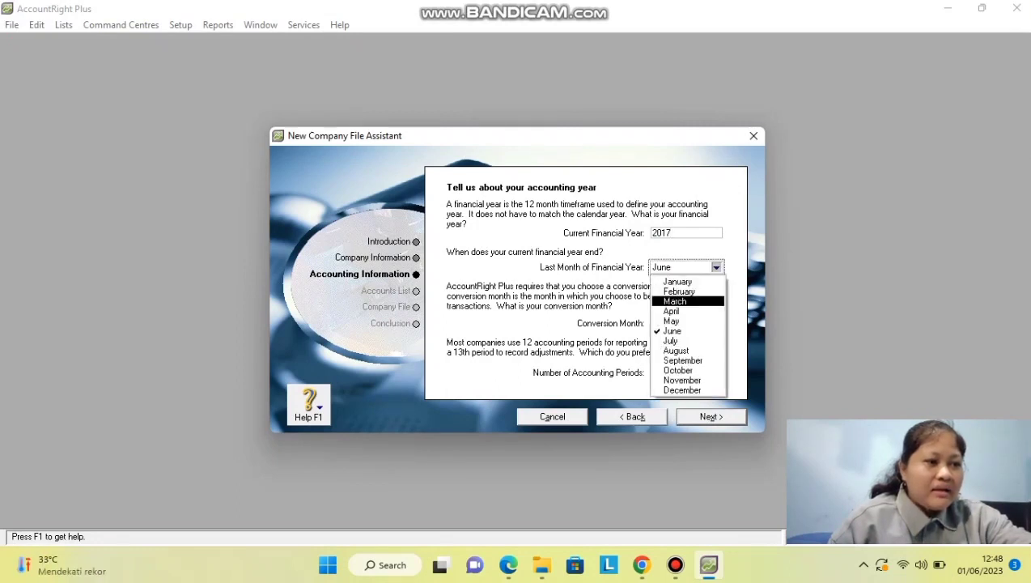
pyautogui.click(682, 389)
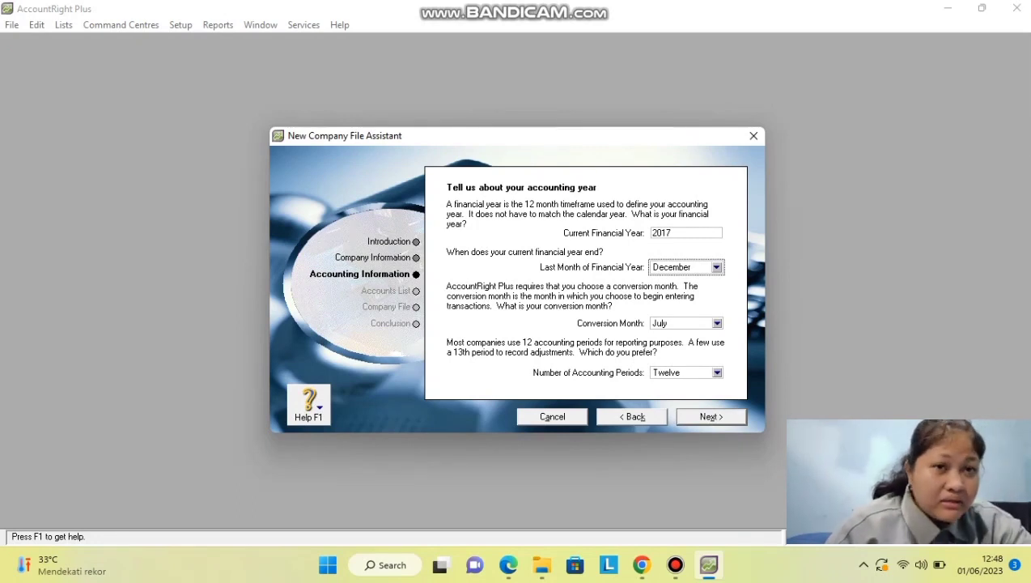
# Set December as the conversion month, use thirteen periods, and confirm the accounting information.
pyautogui.click(716, 323)
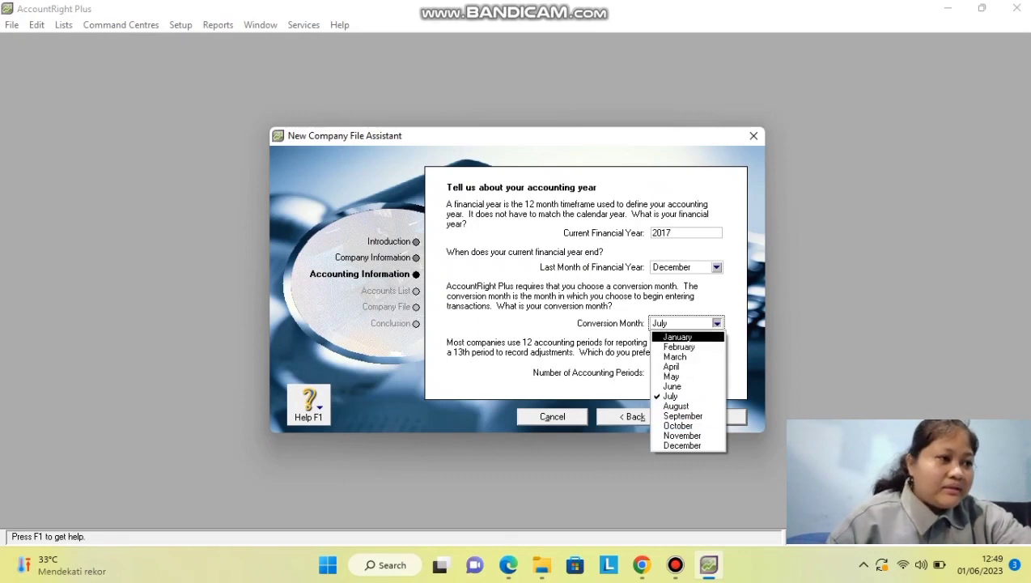
pyautogui.press('Down')
pyautogui.press('Return')
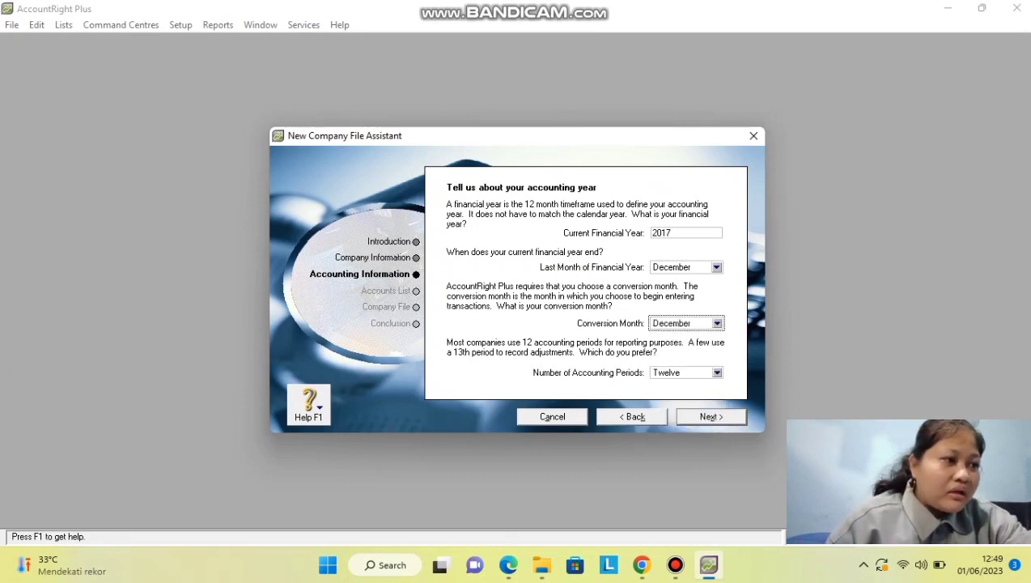
pyautogui.click(716, 372)
pyautogui.click(680, 393)
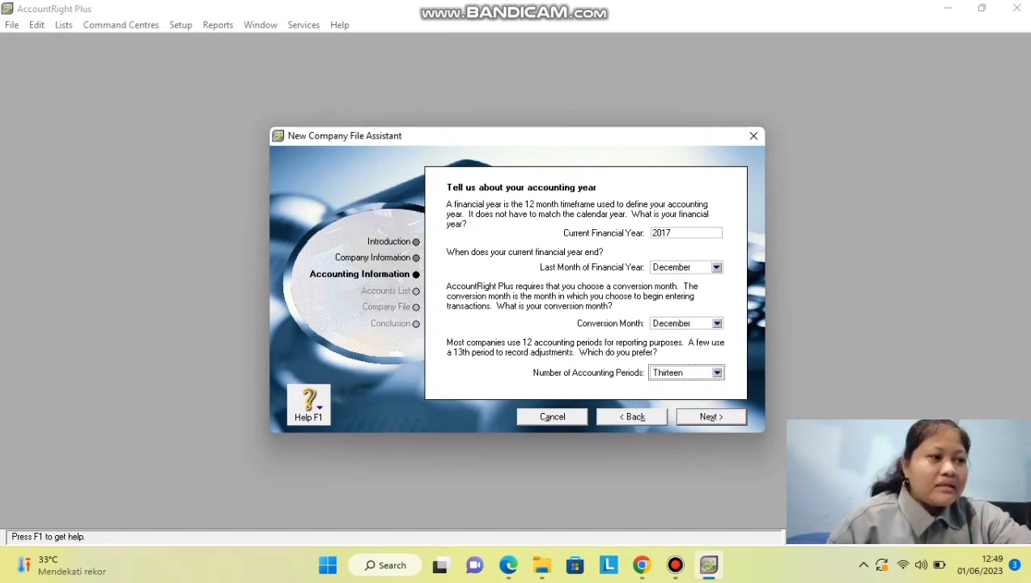
pyautogui.click(710, 417)
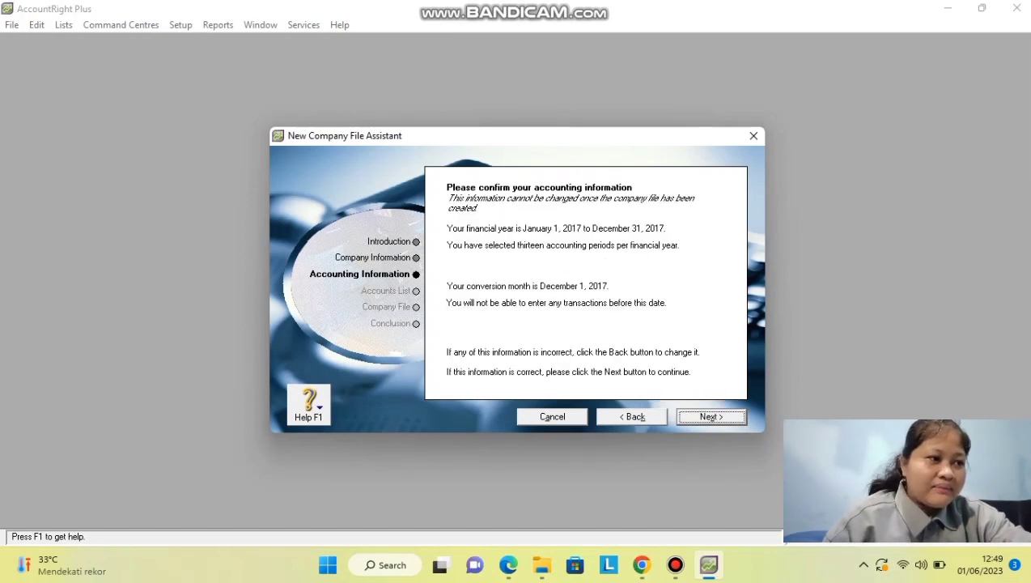
pyautogui.click(710, 417)
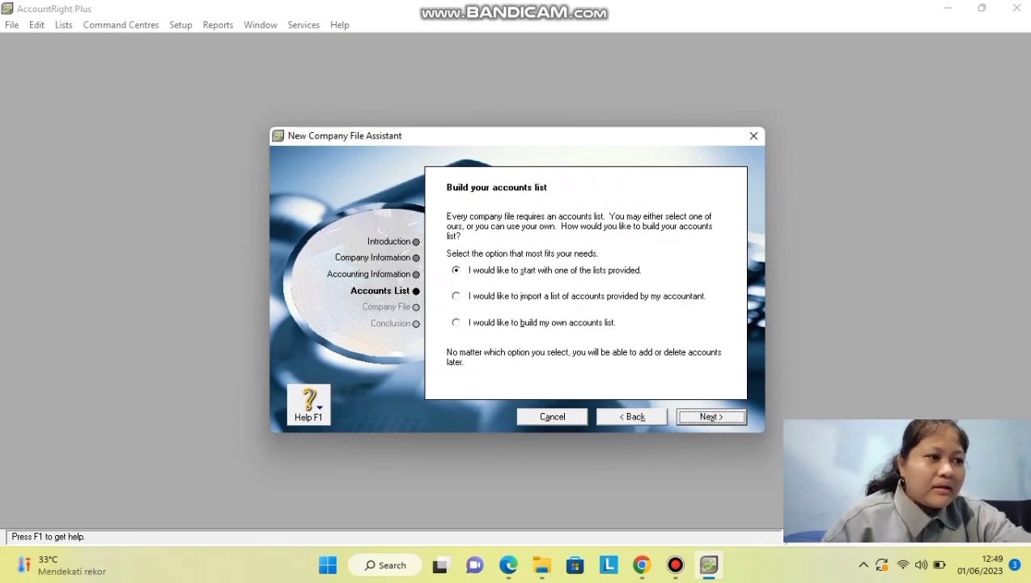
# Choose to build your own accounts list and save PT SHAKTI BANDUNG in D:\Aulia S.
pyautogui.click(456, 322)
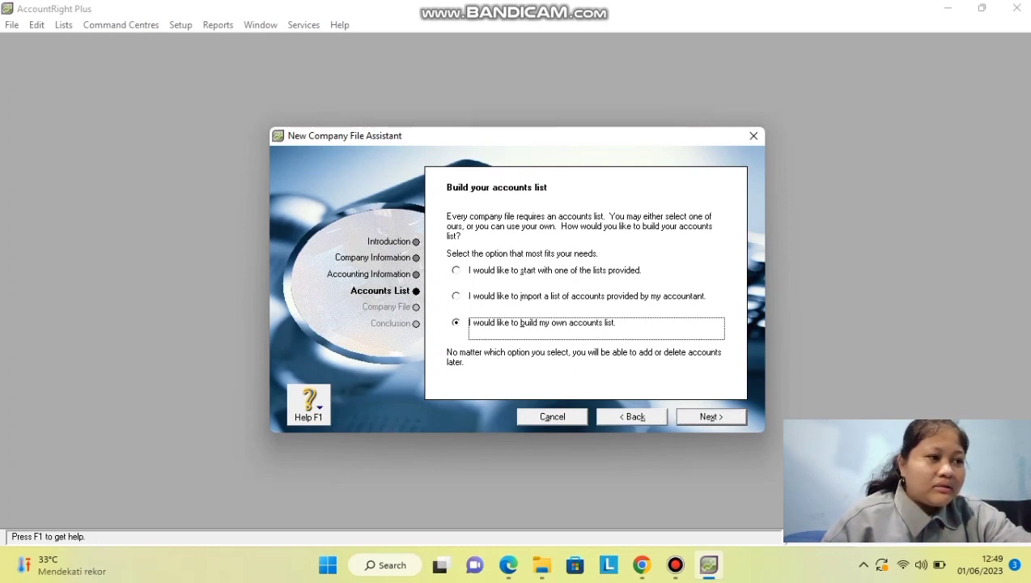
pyautogui.click(709, 417)
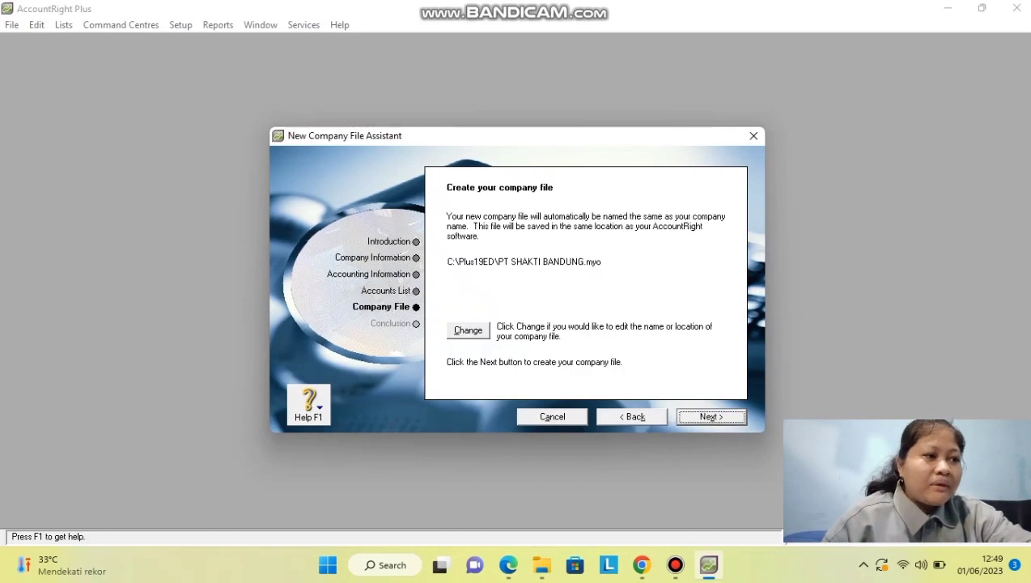
pyautogui.click(468, 330)
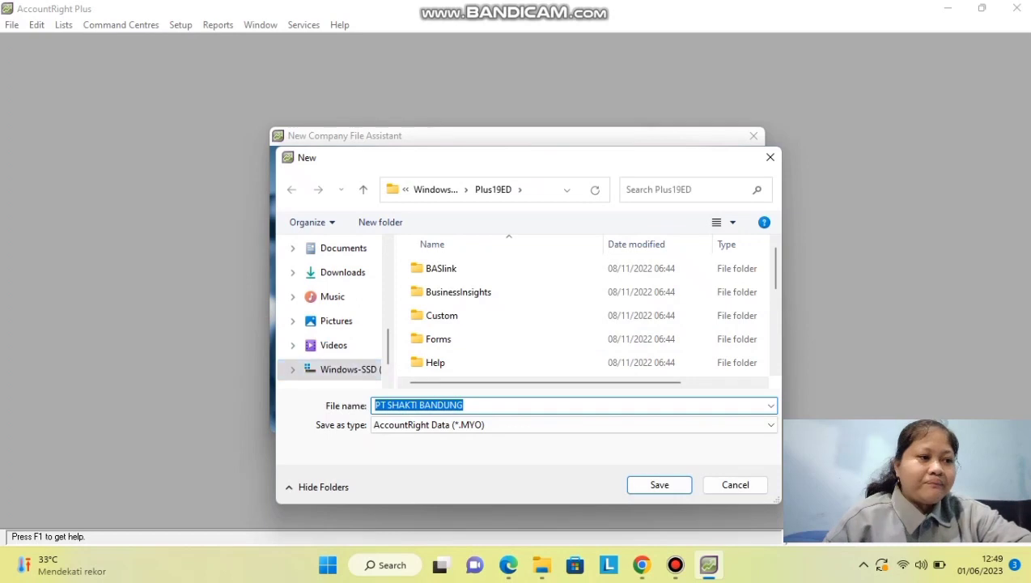
pyautogui.scroll(-1, 348, 345)
pyautogui.click(348, 345)
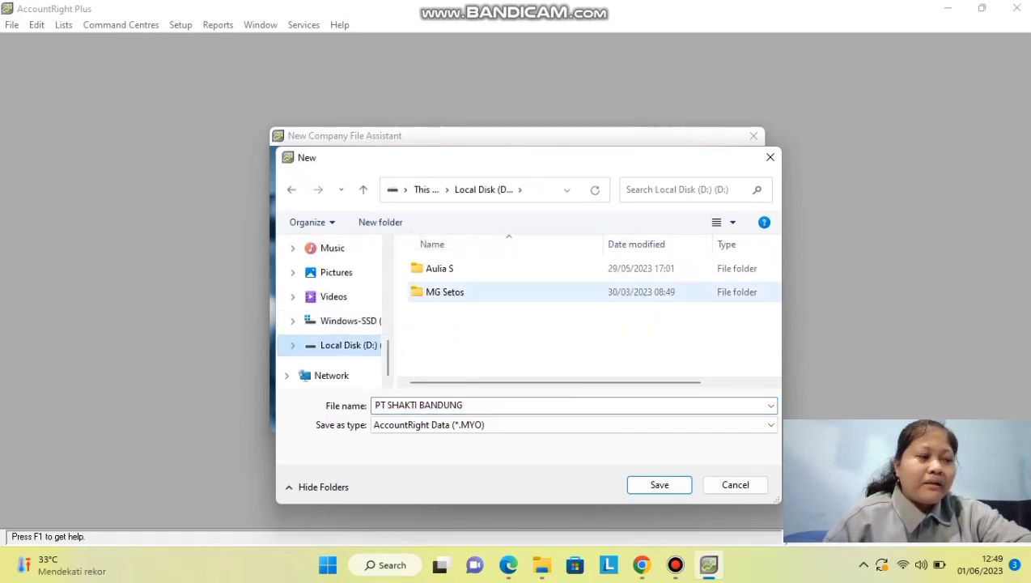
pyautogui.doubleClick(441, 268)
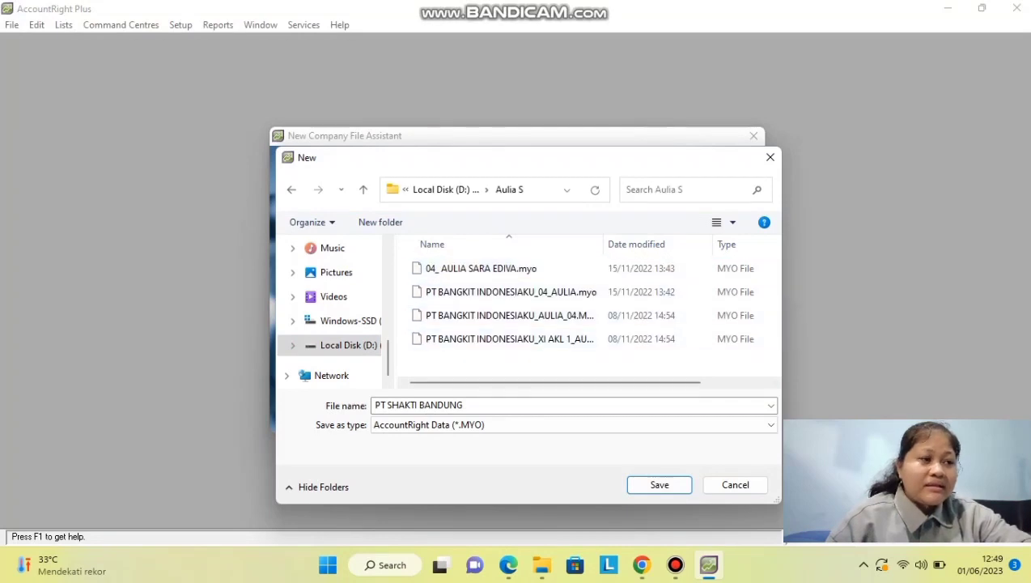
pyautogui.click(462, 404)
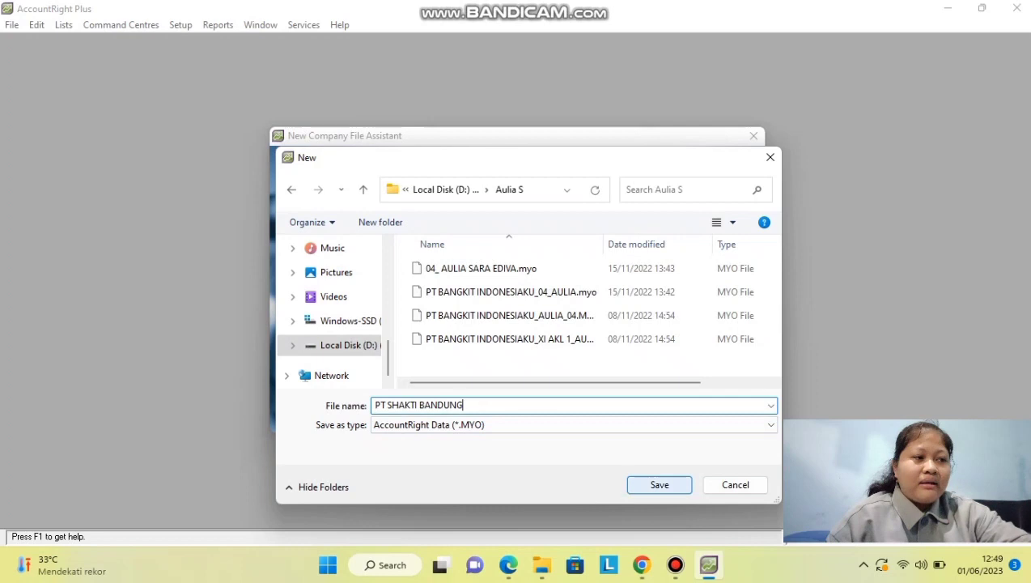
pyautogui.press('Return')
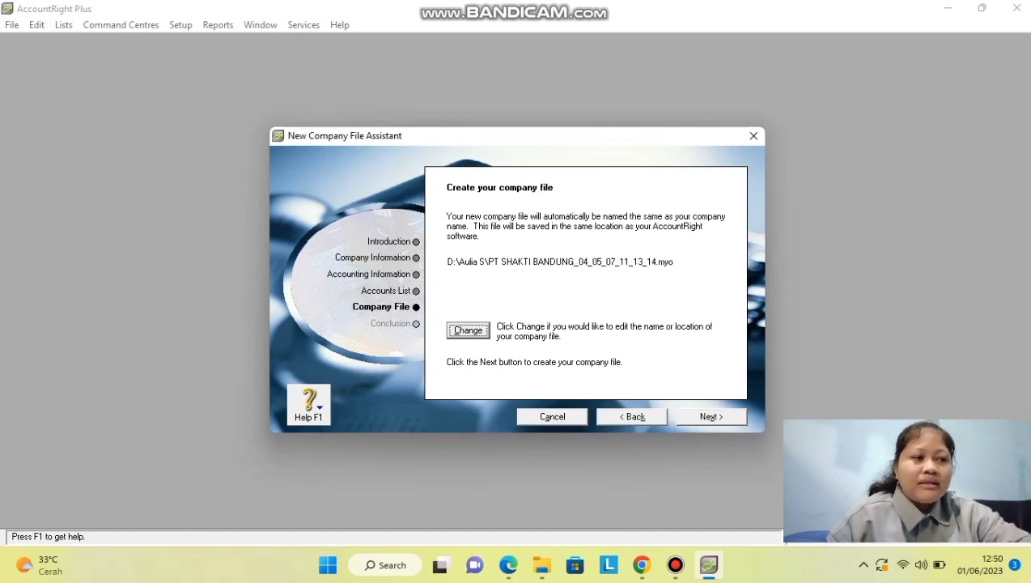
# Create the company file, go to the Command Centre and open the Accounts List.
pyautogui.hotkey('alt', 'n')
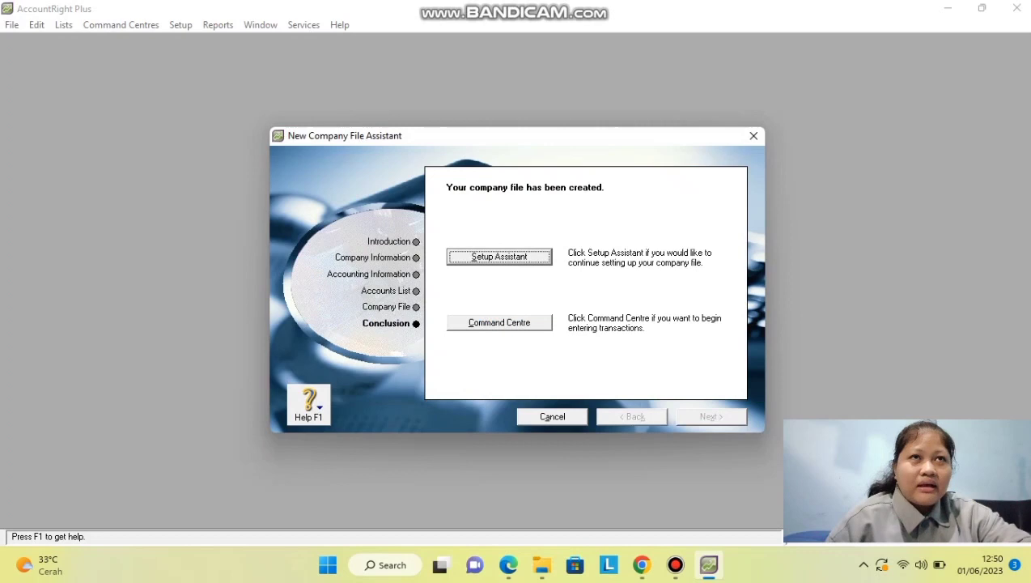
pyautogui.press('Tab')
pyautogui.press('Return')
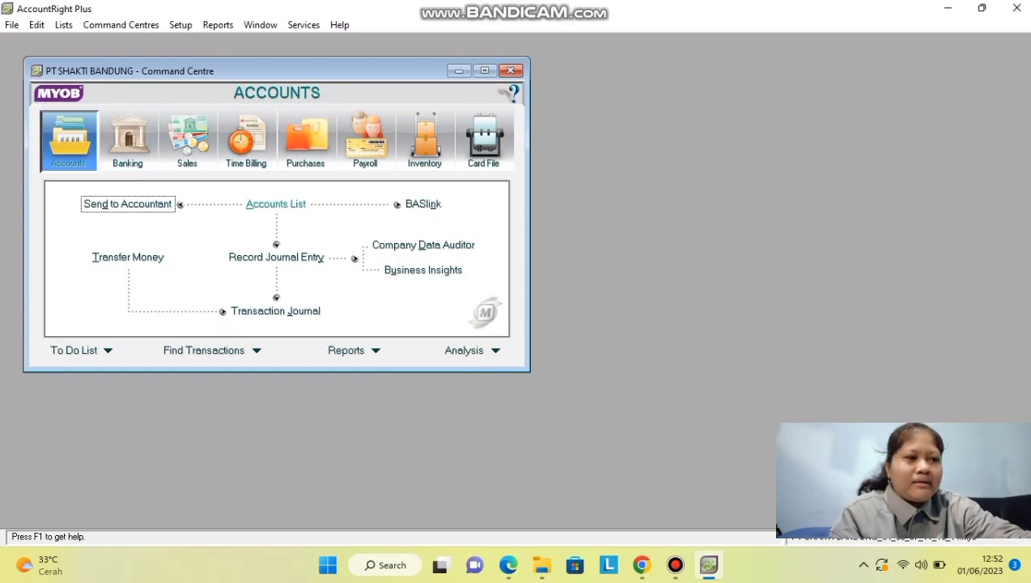
pyautogui.press('Tab')
pyautogui.press('Return')
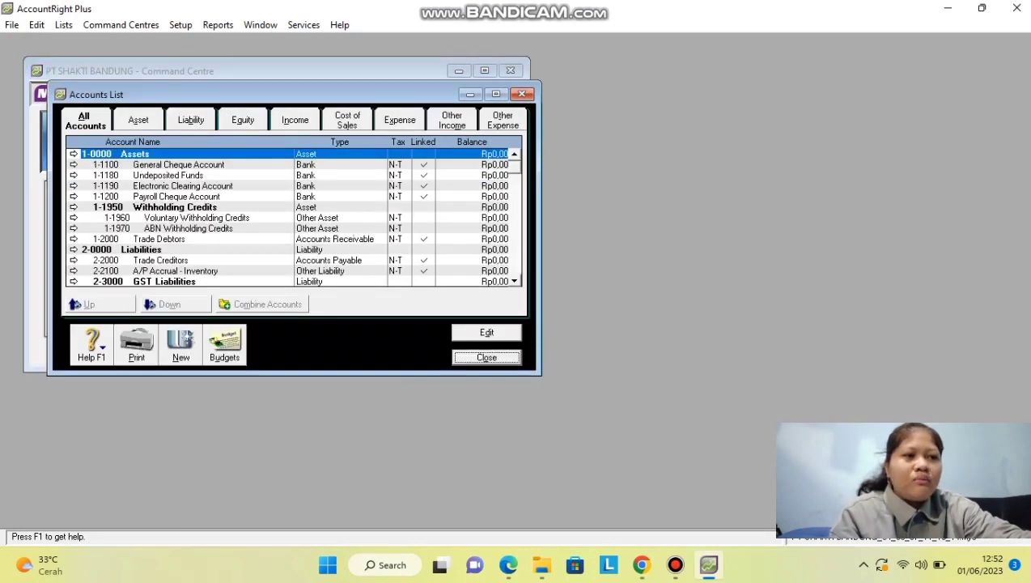
# Maximize the Accounts List, show the Asset accounts, and open 1-1100 General Cheque Account for editing.
pyautogui.click(496, 94)
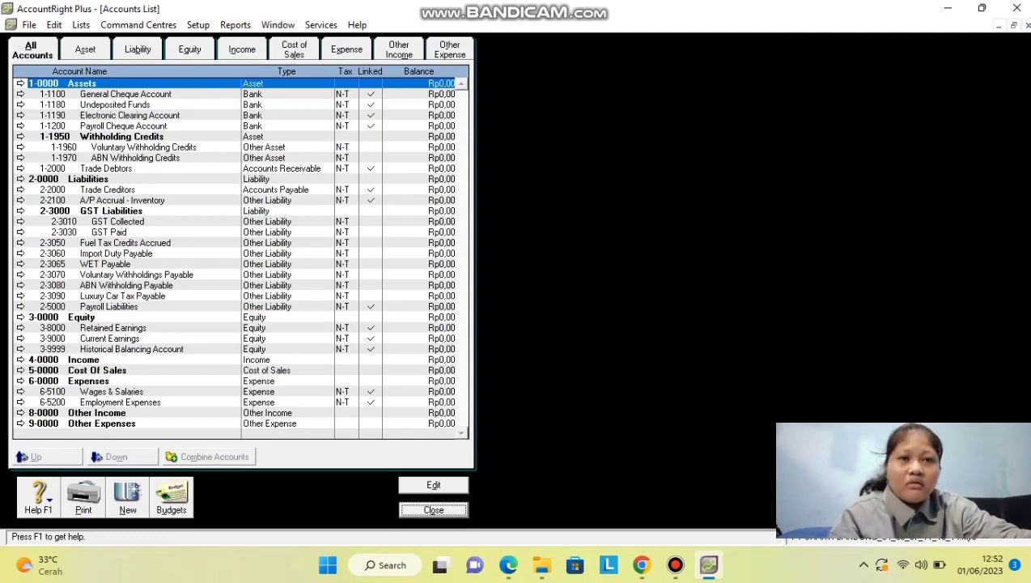
pyautogui.click(85, 50)
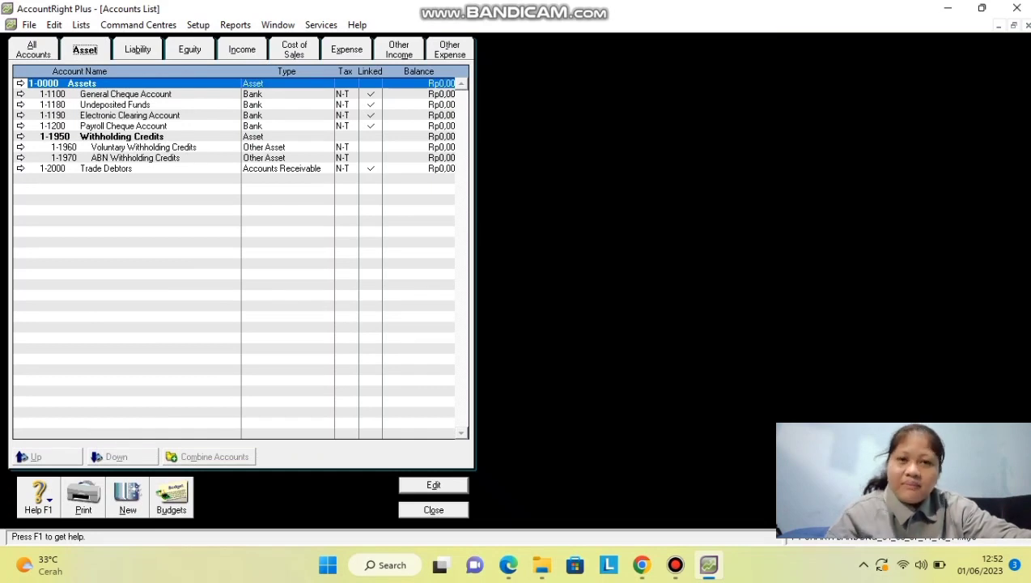
pyautogui.click(21, 84)
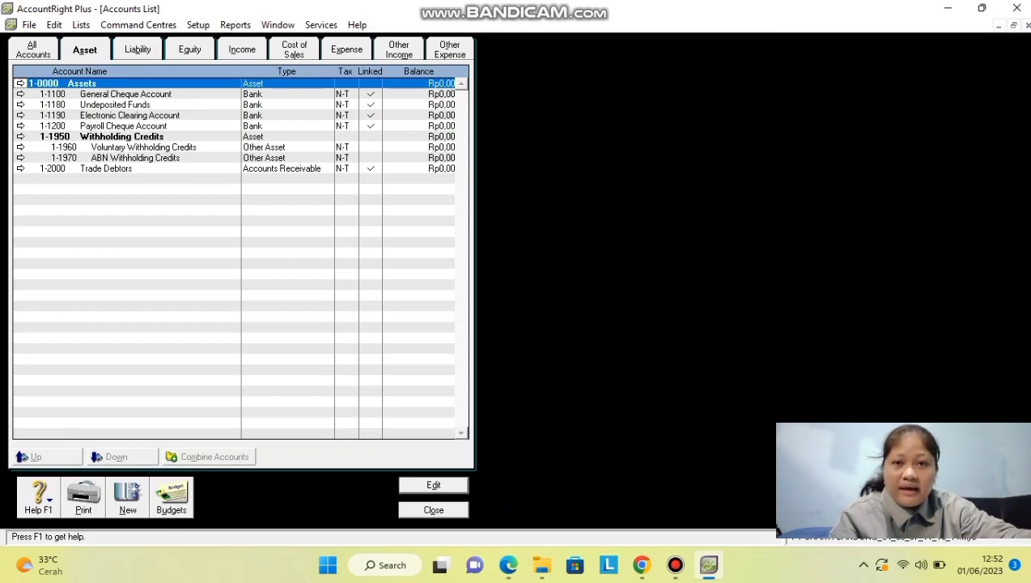
pyautogui.click(125, 94)
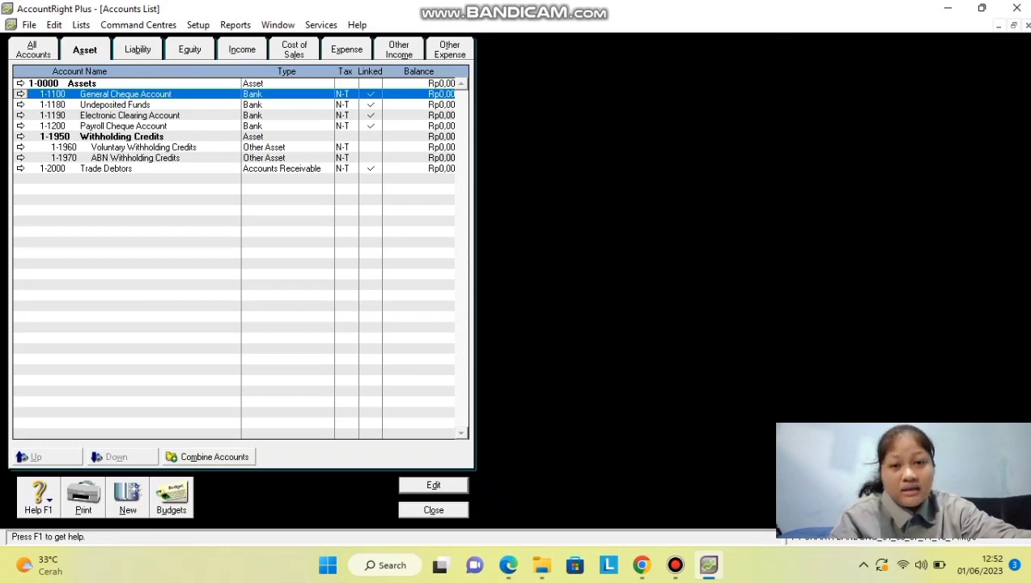
pyautogui.press('Return')
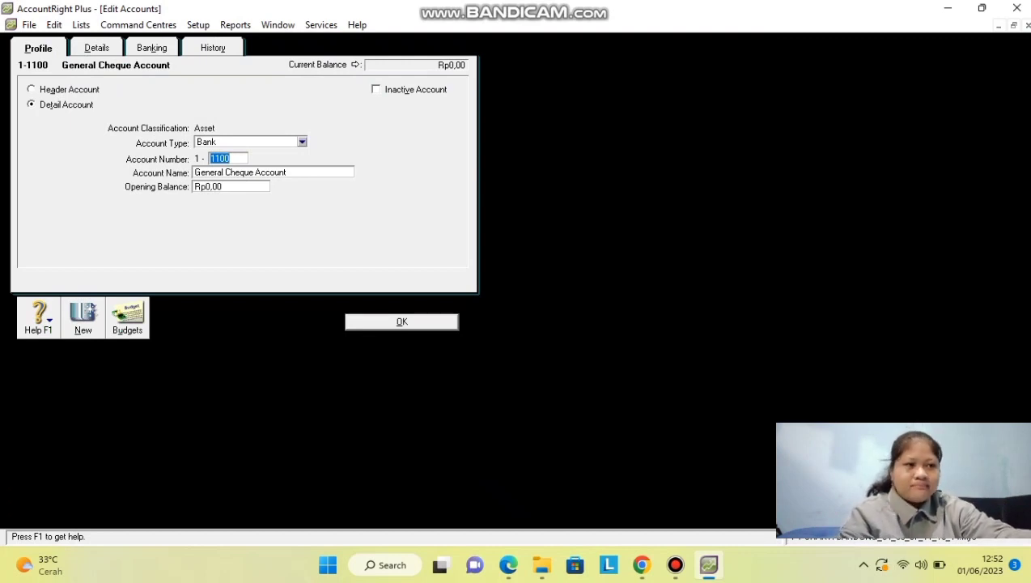
# Rename account 1-1100 General Cheque Account to 1-1101 Cash In Bank.
pyautogui.press('Tab')
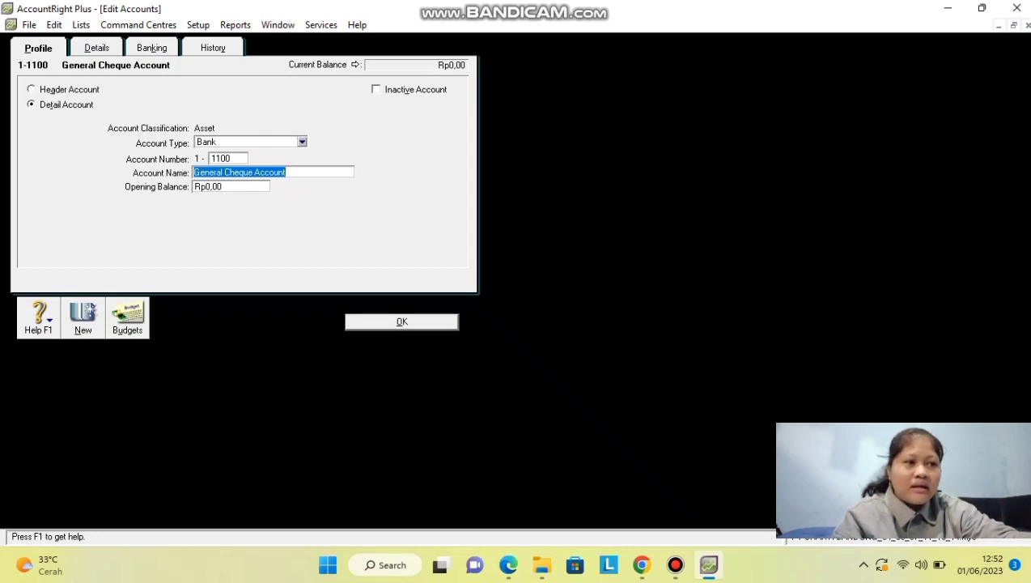
pyautogui.write('C')
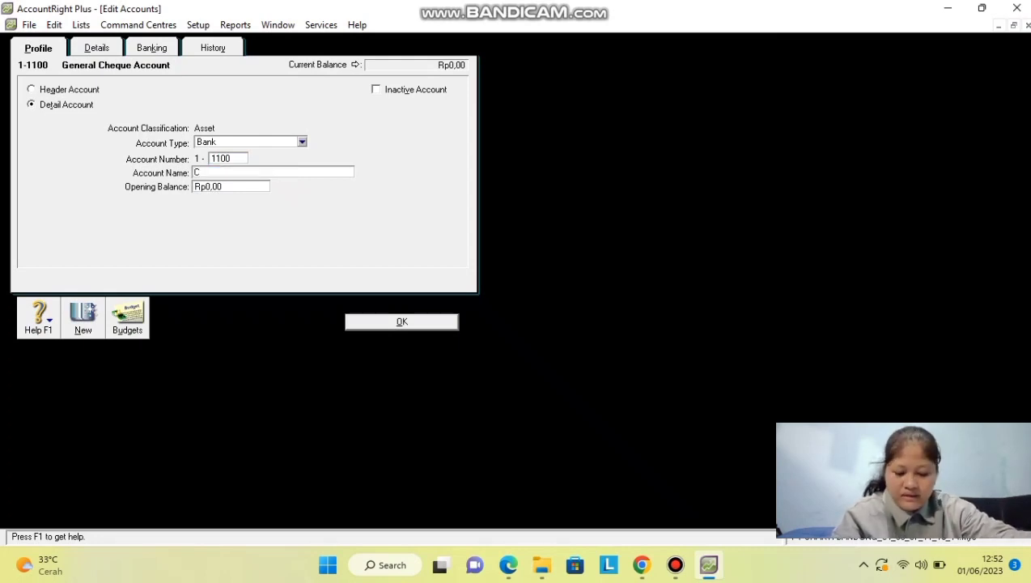
pyautogui.write('has')
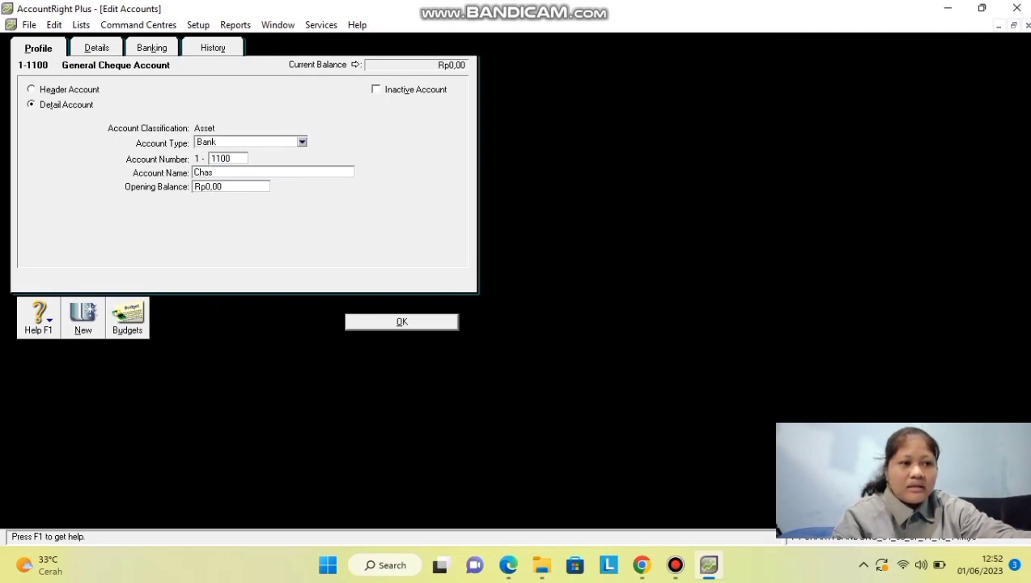
pyautogui.press('BackSpace')
pyautogui.press('BackSpace')
pyautogui.press('BackSpace')
pyautogui.write('ash')
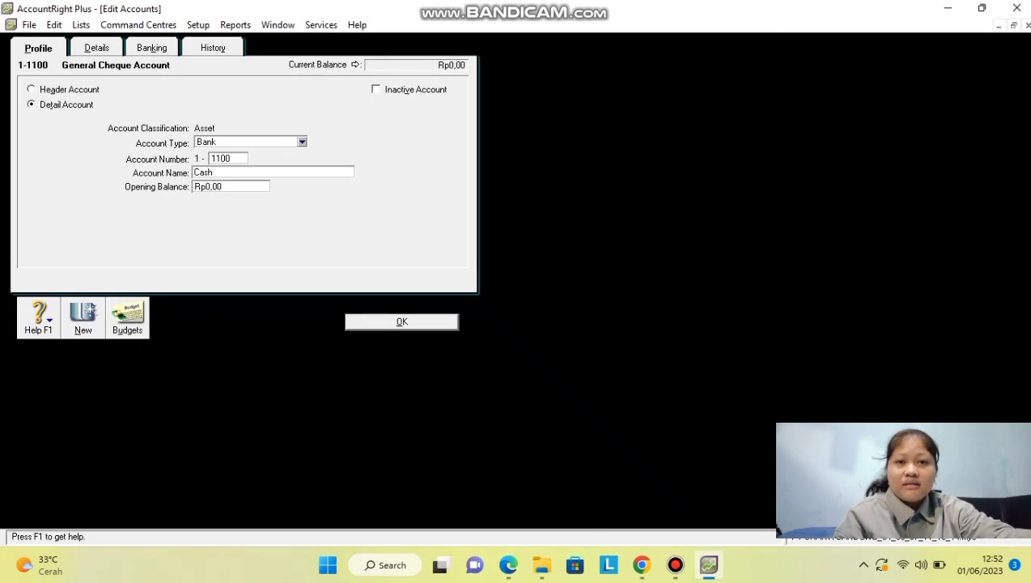
pyautogui.write(' In Bank')
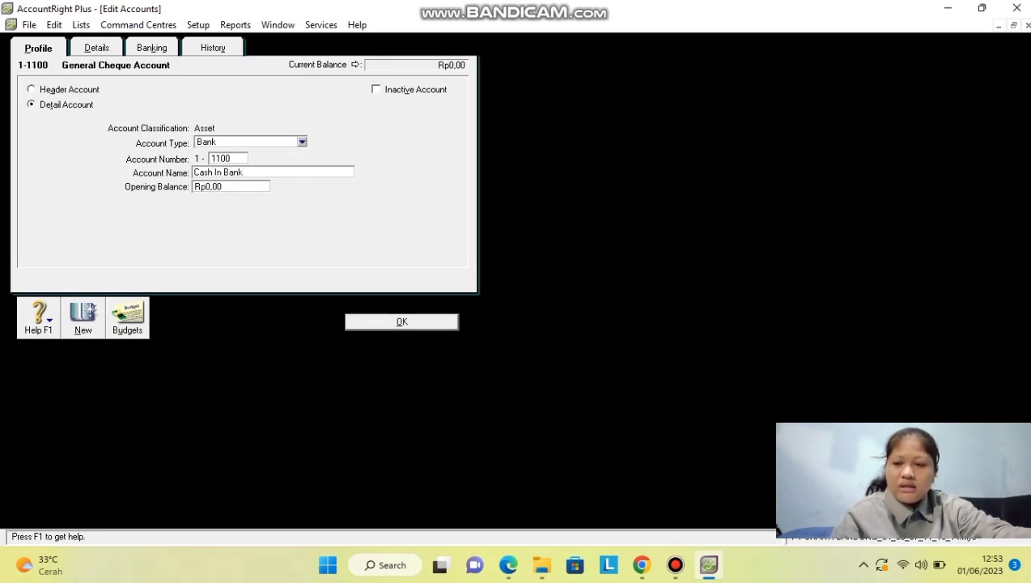
pyautogui.hotkey('shift', 'Tab')
pyautogui.write('1101')
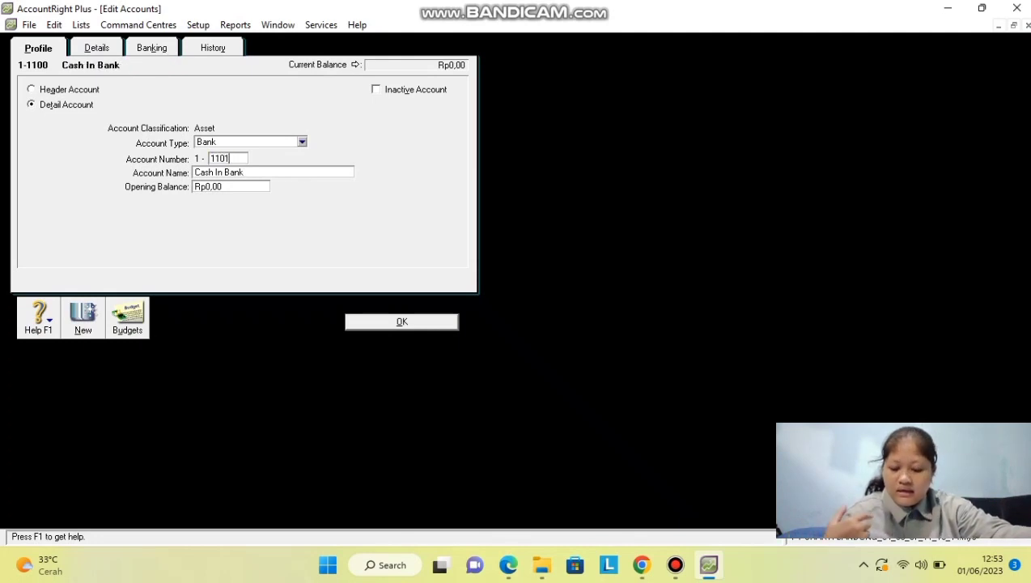
pyautogui.press('Return')
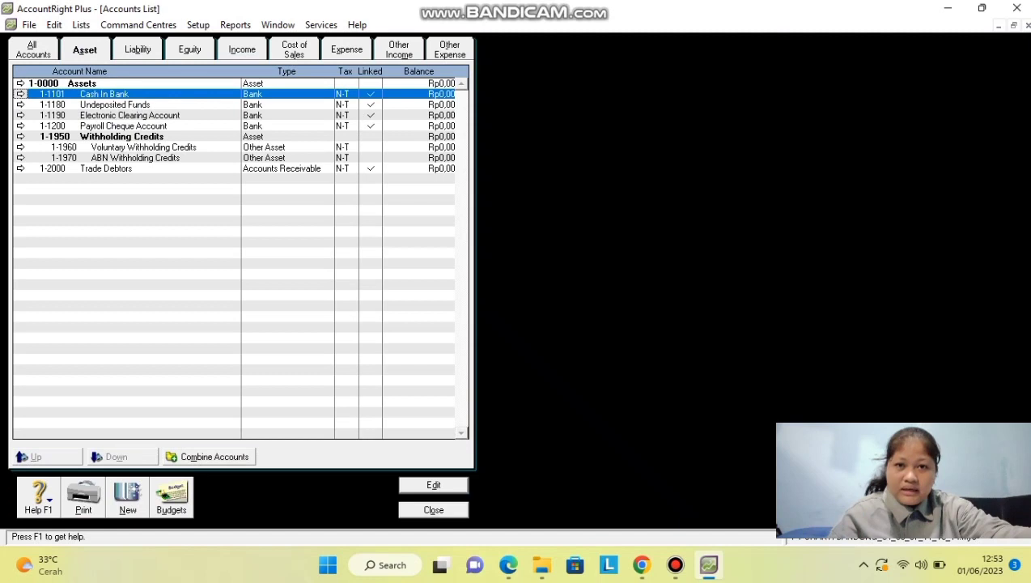
# Change account 1-1180 Undeposited Funds to 1-1102 Petty Cash.
pyautogui.click(115, 104)
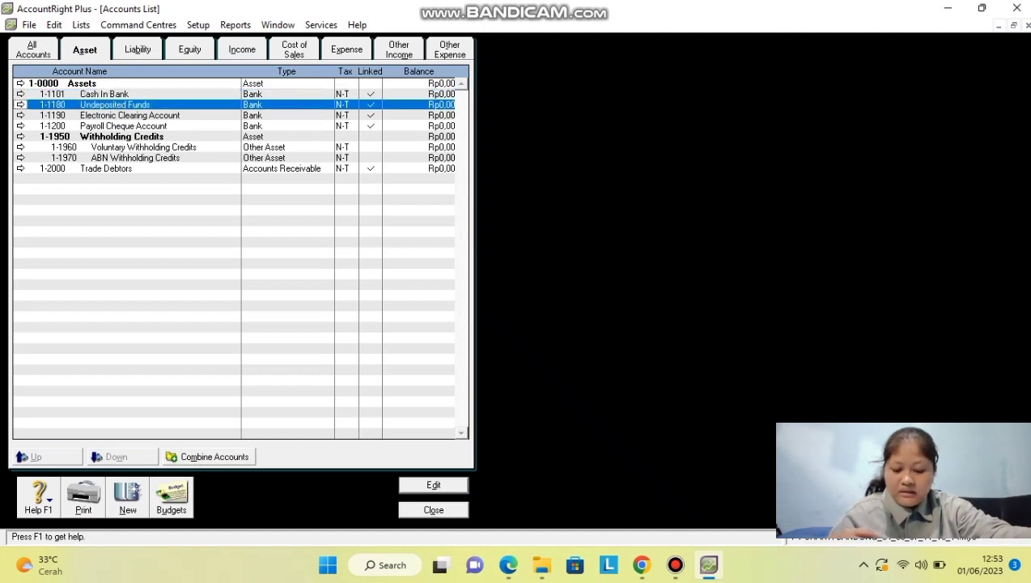
pyautogui.press('Return')
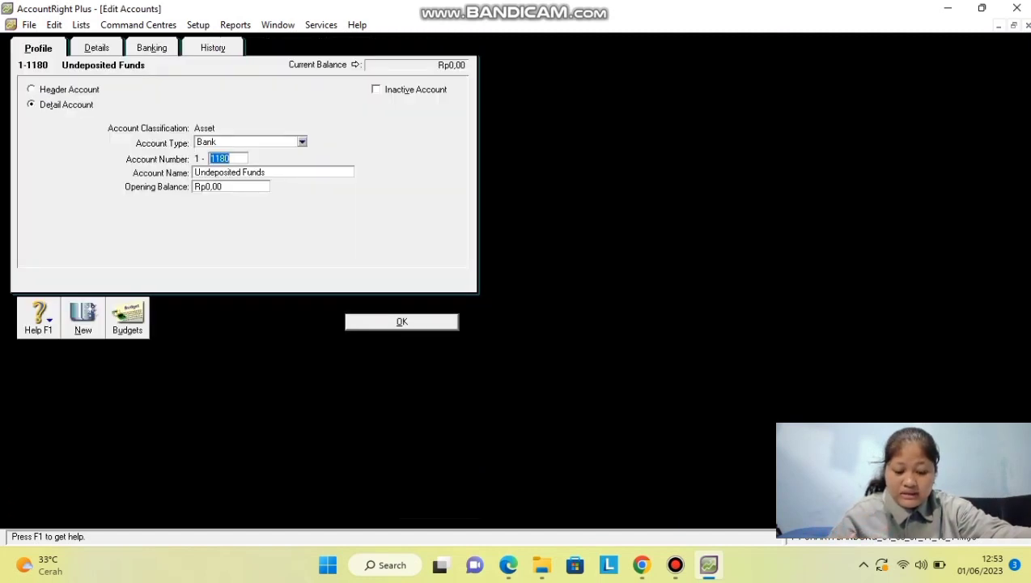
pyautogui.press('Tab')
pyautogui.press('End')
pyautogui.hotkey('ctrl', 'shift', 'Left')
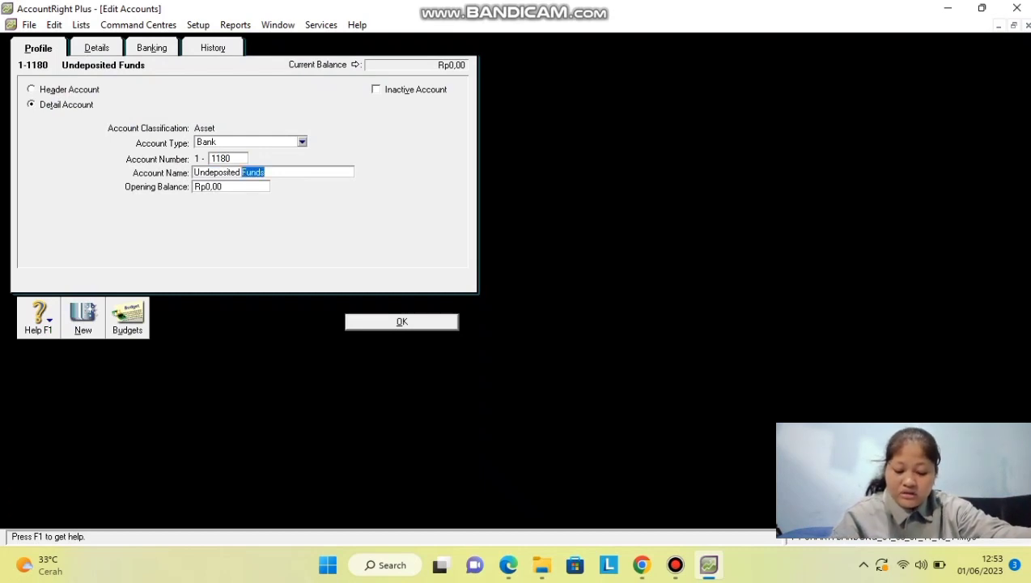
pyautogui.press('BackSpace')
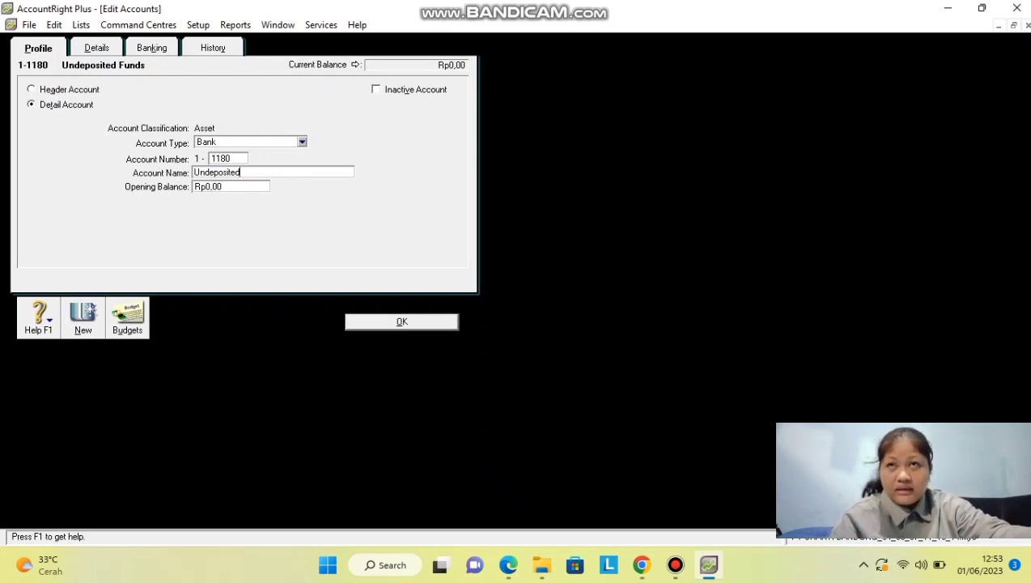
pyautogui.press('BackSpace')
pyautogui.press('BackSpace')
pyautogui.press('BackSpace')
pyautogui.press('BackSpace')
pyautogui.press('BackSpace')
pyautogui.press('BackSpace')
pyautogui.press('BackSpace')
pyautogui.press('BackSpace')
pyautogui.press('BackSpace')
pyautogui.press('BackSpace')
pyautogui.press('BackSpace')
pyautogui.write('Petty Ca')
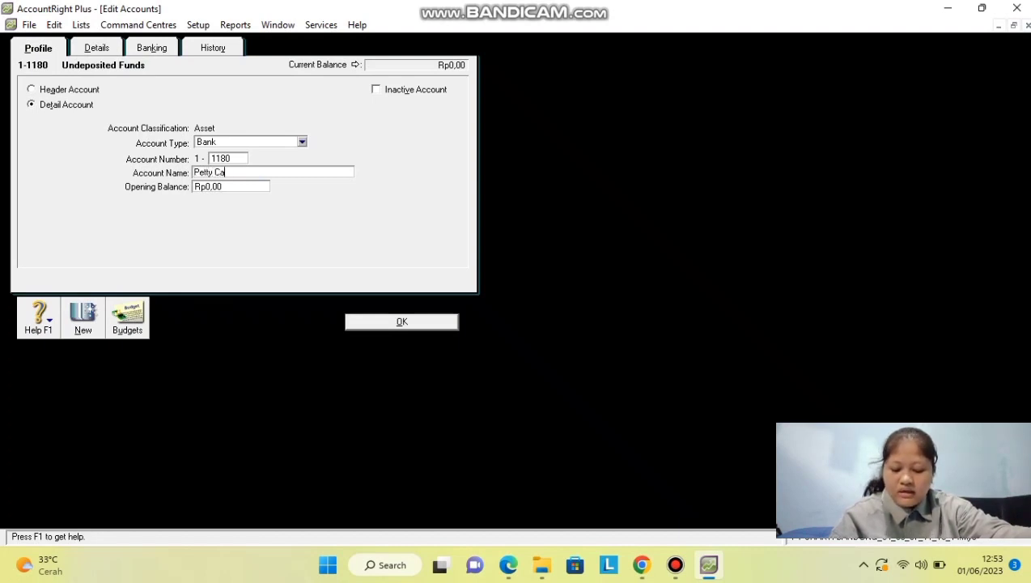
pyautogui.write('sh')
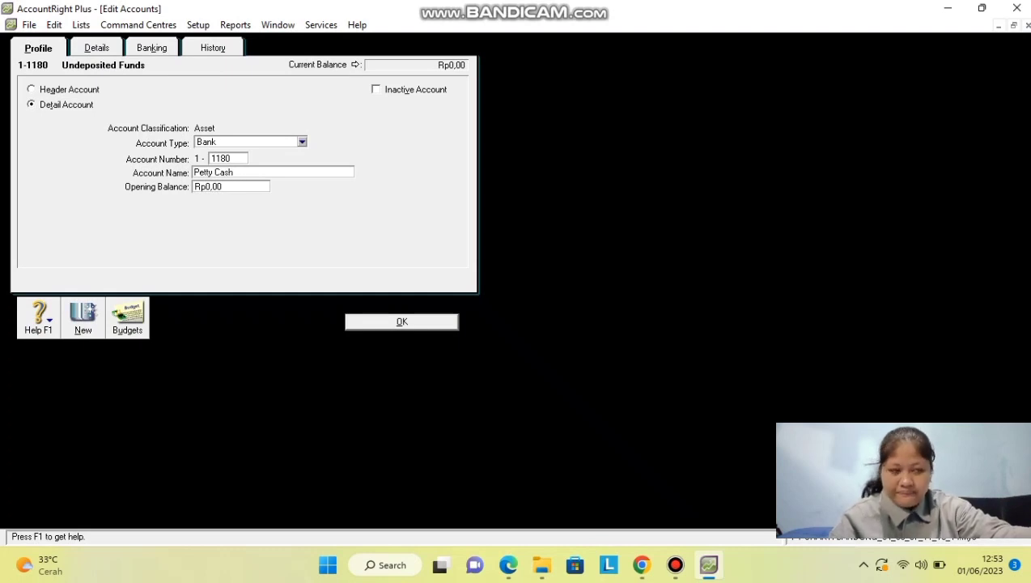
pyautogui.press('Tab')
pyautogui.write('1102')
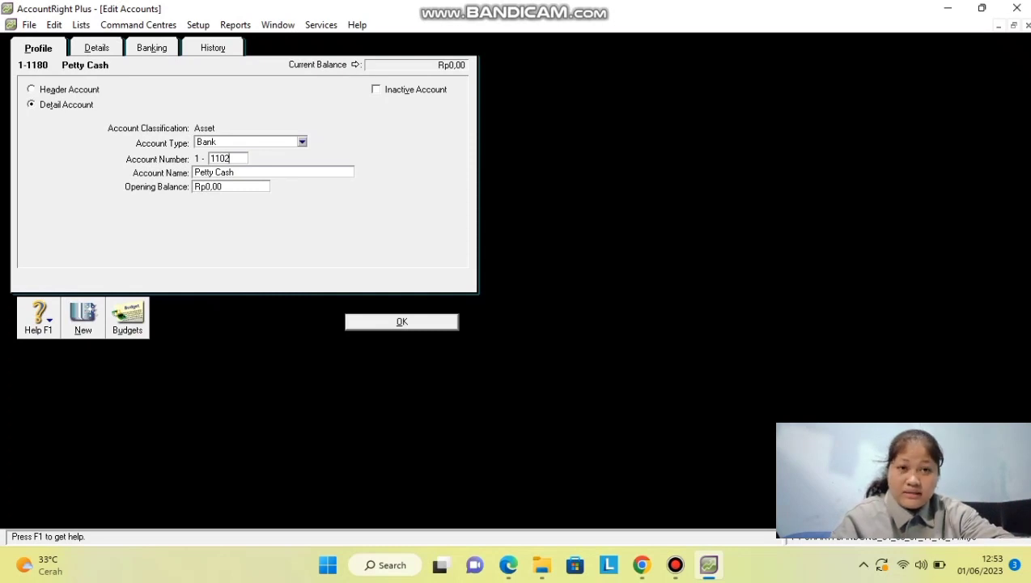
pyautogui.press('Return')
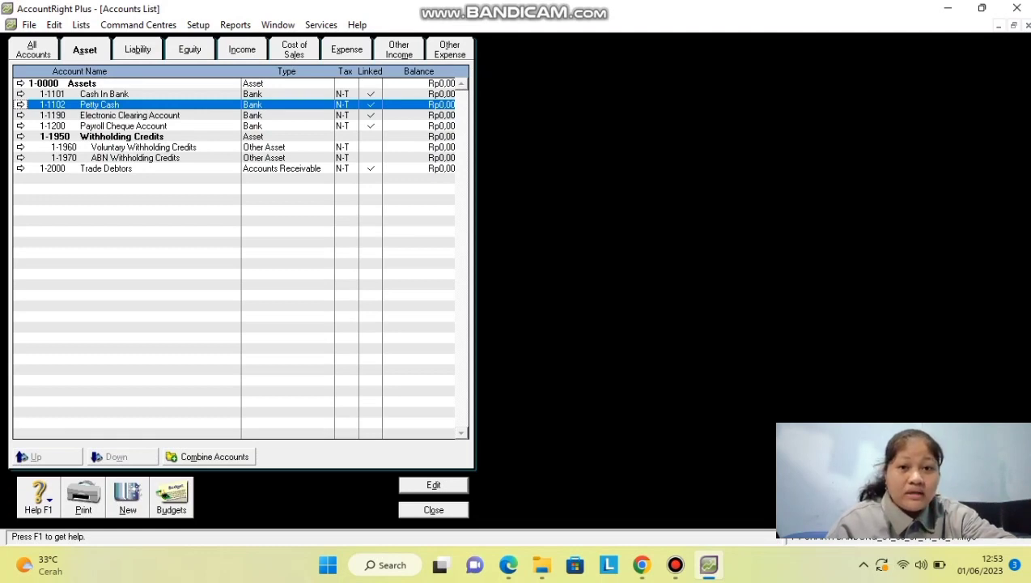
# Create a new Asset header account numbered 1-1000.
pyautogui.click(128, 495)
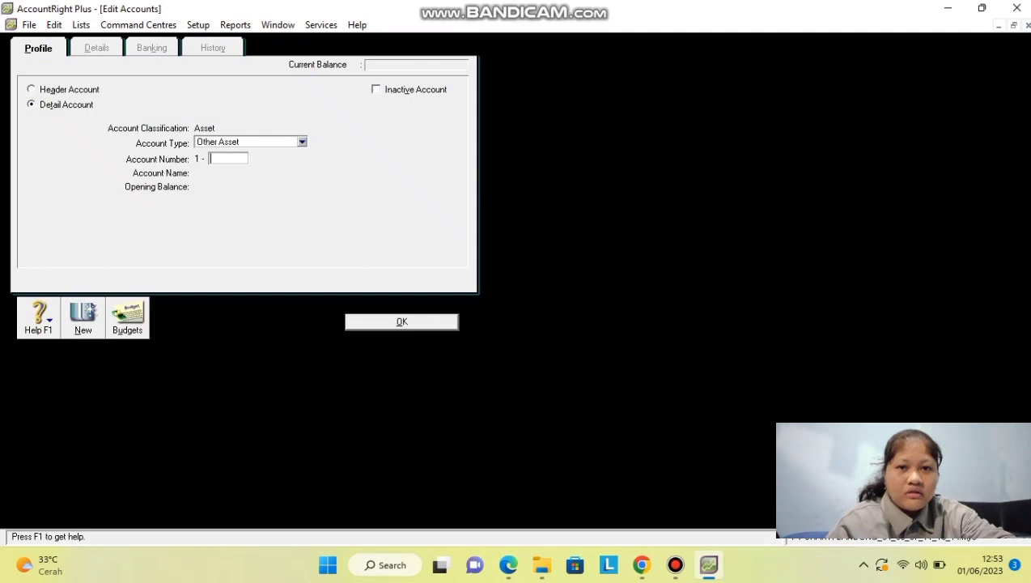
pyautogui.click(31, 89)
pyautogui.click(228, 158)
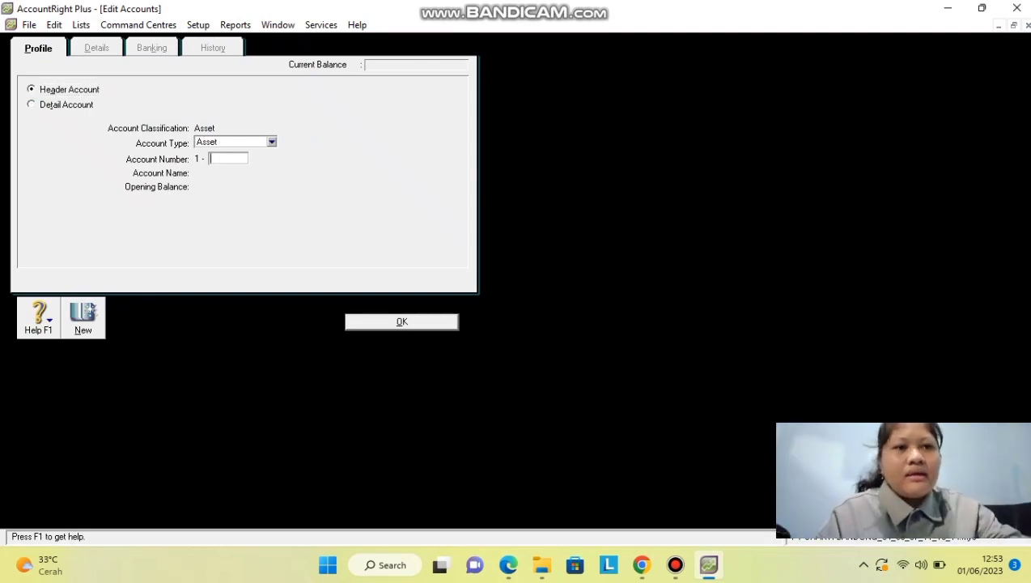
pyautogui.click(271, 141)
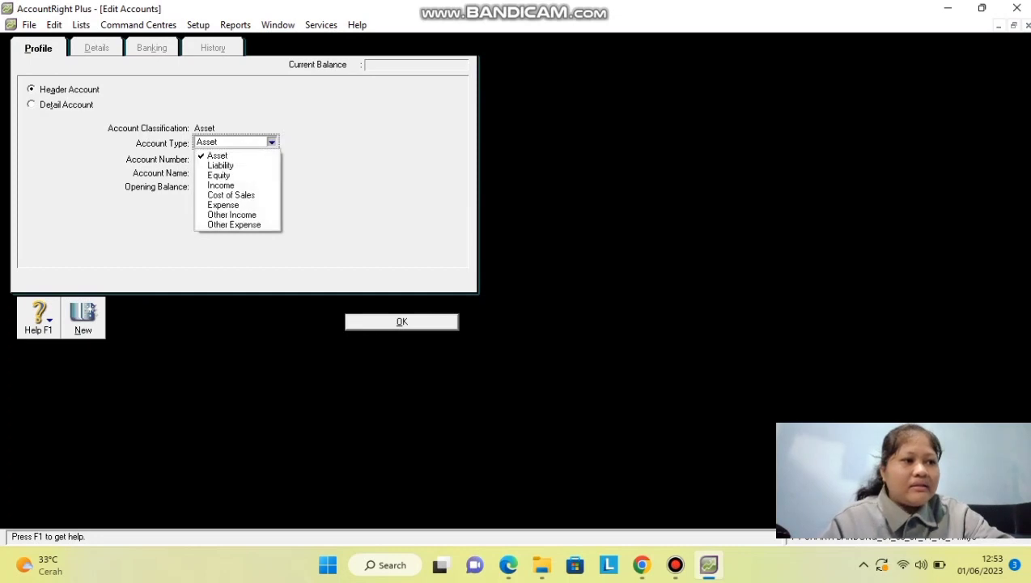
pyautogui.click(272, 141)
pyautogui.click(217, 156)
pyautogui.click(228, 158)
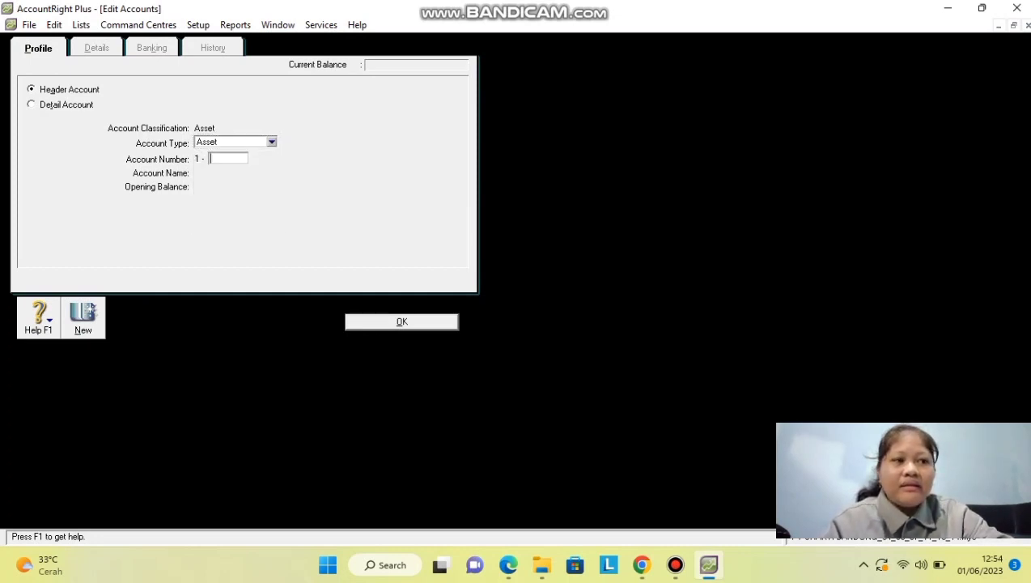
pyautogui.write('1000')
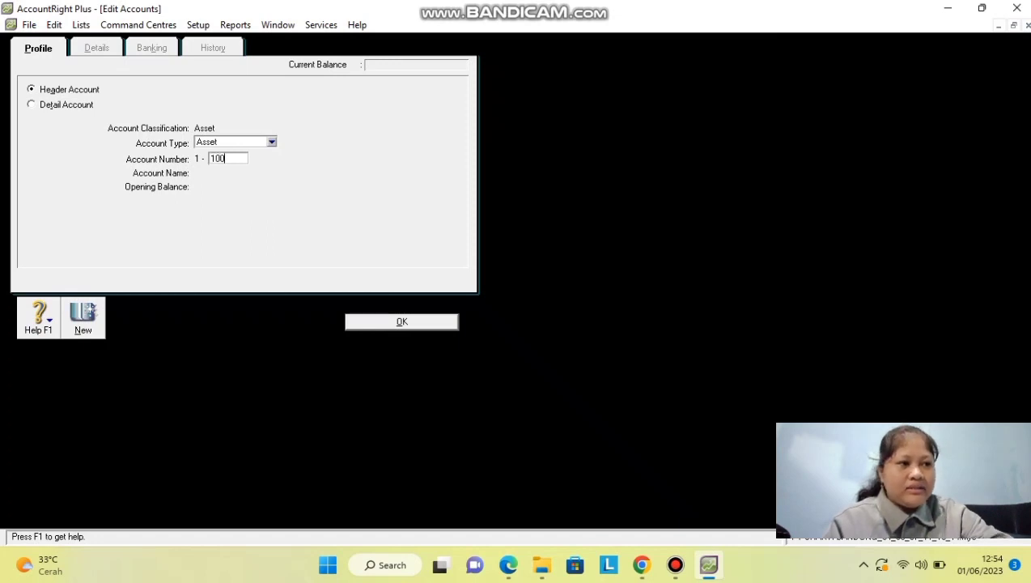
pyautogui.hotkey('shift', 'Tab')
pyautogui.hotkey('alt', 'Down')
pyautogui.press('Down')
pyautogui.press('Up')
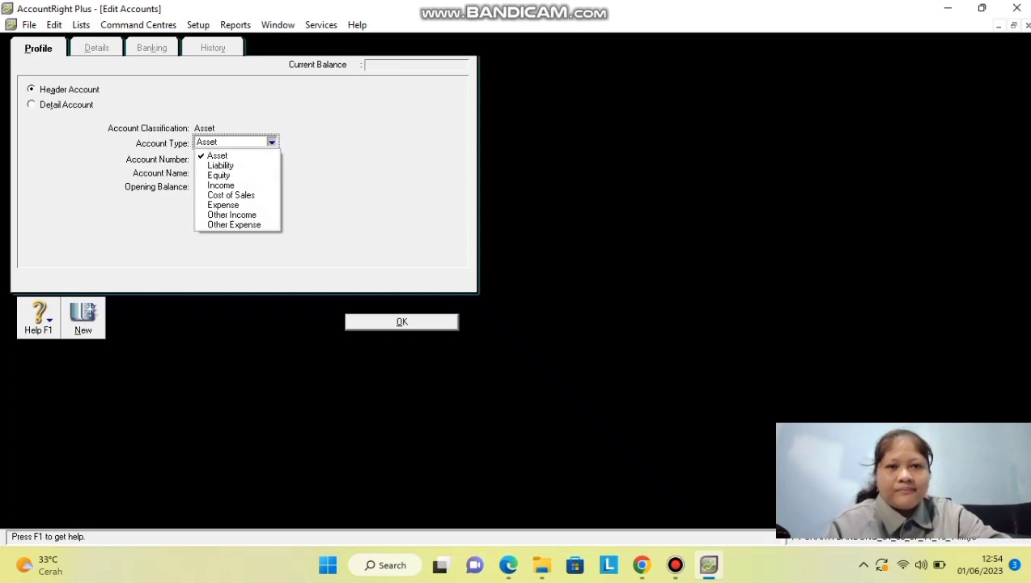
pyautogui.press('Return')
pyautogui.press('Return')
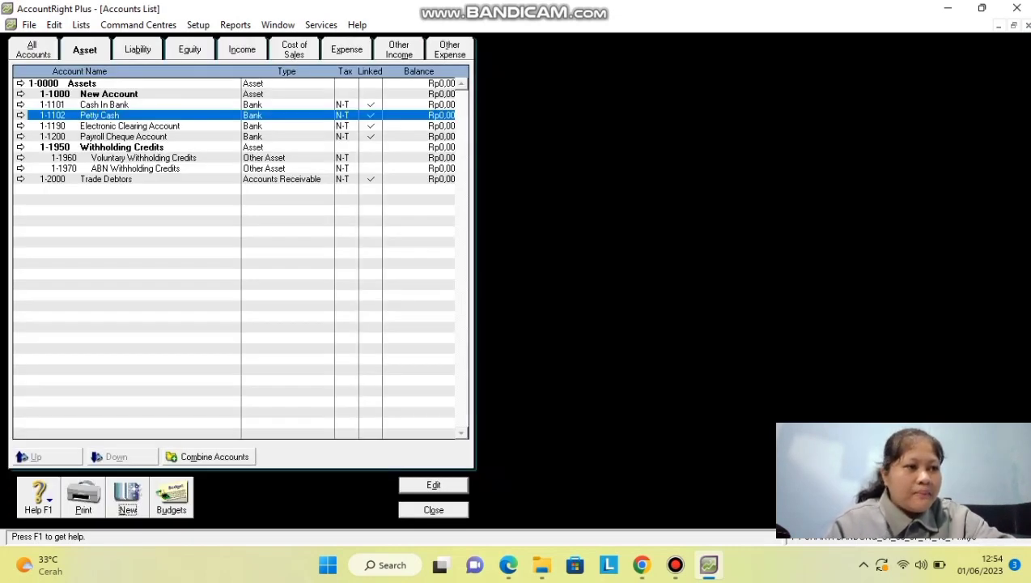
# Rename header account 1-1000 from New Account to Current Assets.
pyautogui.click(105, 94)
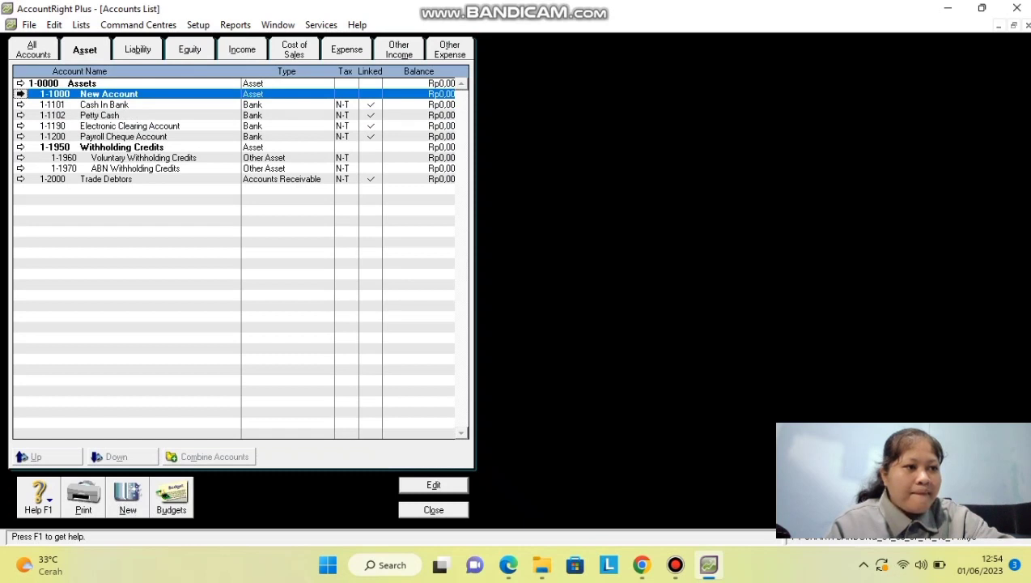
pyautogui.press('Return')
pyautogui.press('Tab')
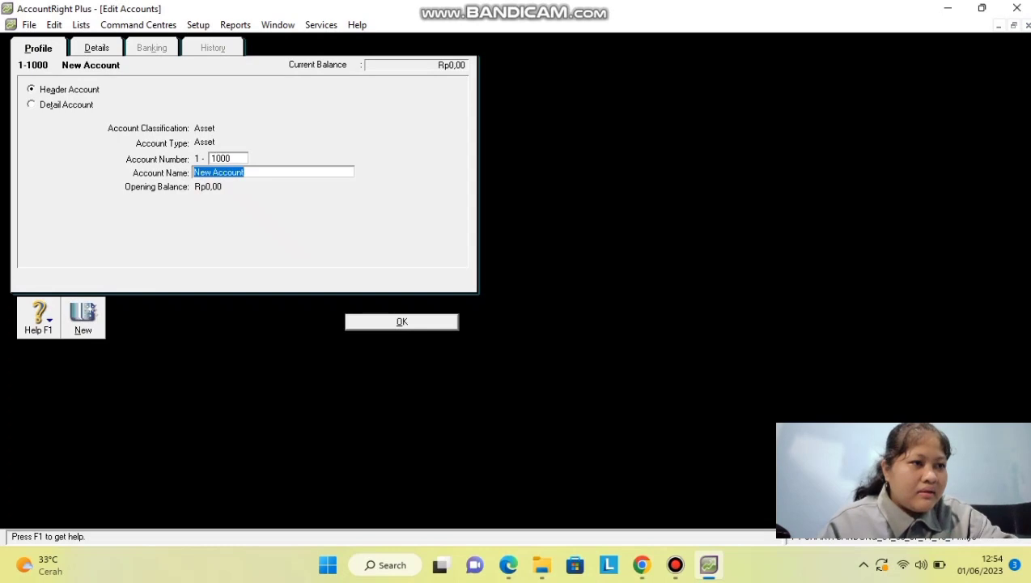
pyautogui.write('Curre')
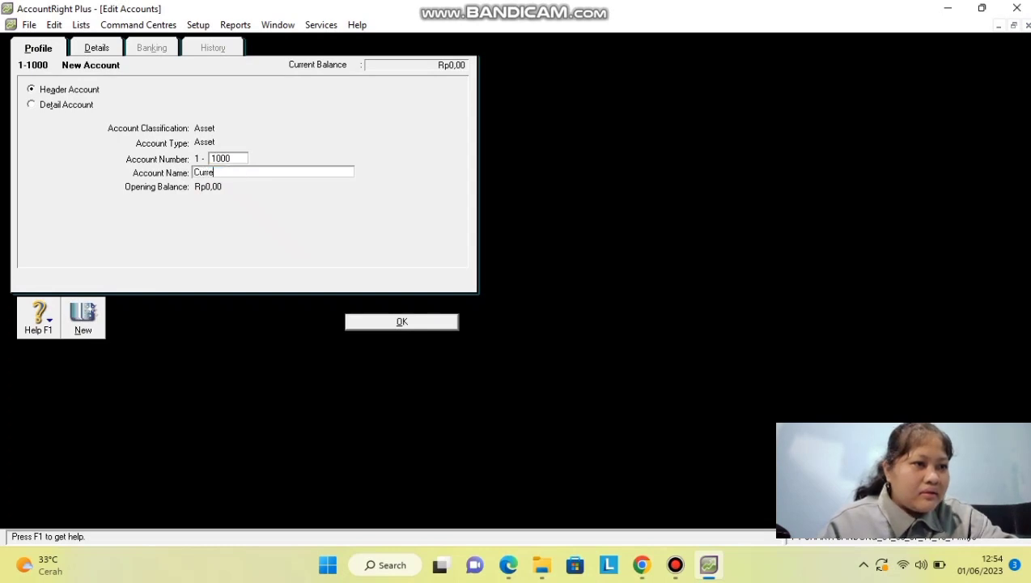
pyautogui.write('nt Ass')
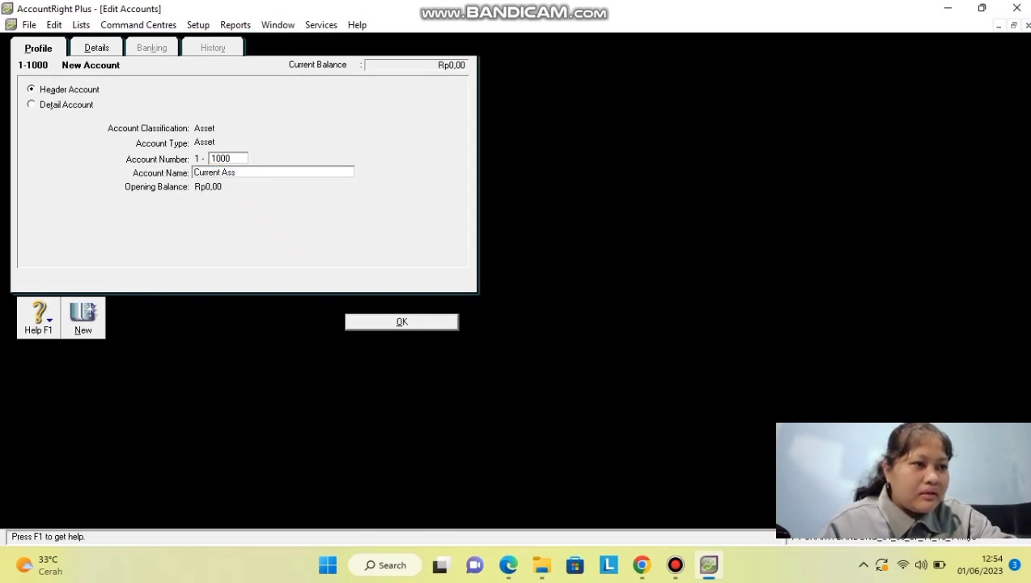
pyautogui.write('et')
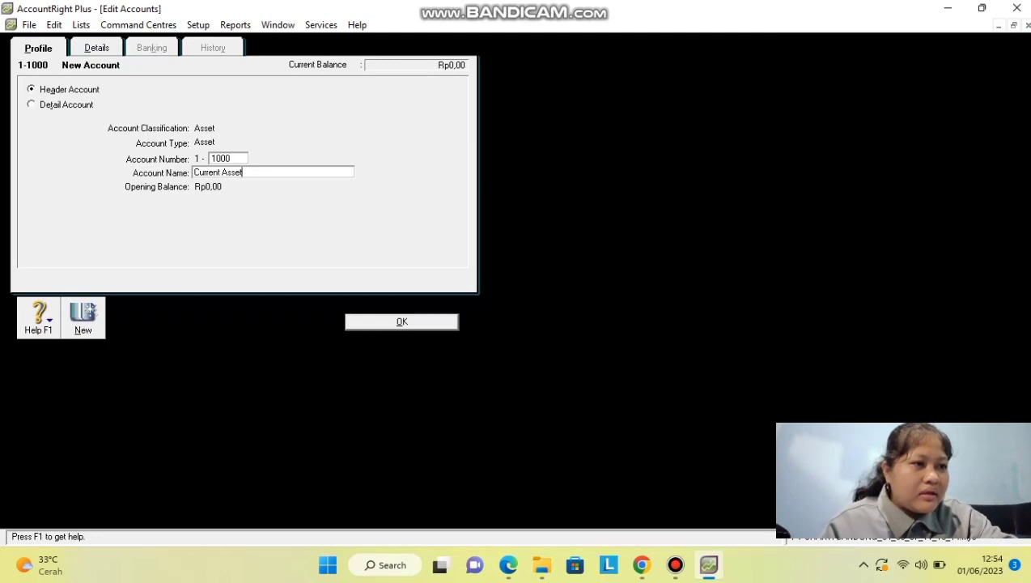
pyautogui.write('s')
pyautogui.press('Return')
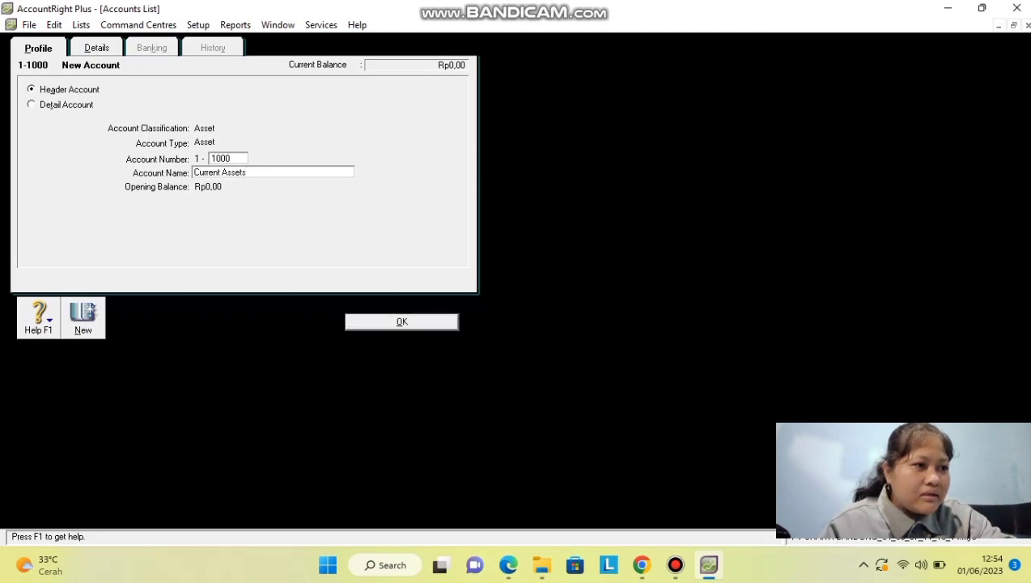
pyautogui.click(103, 105)
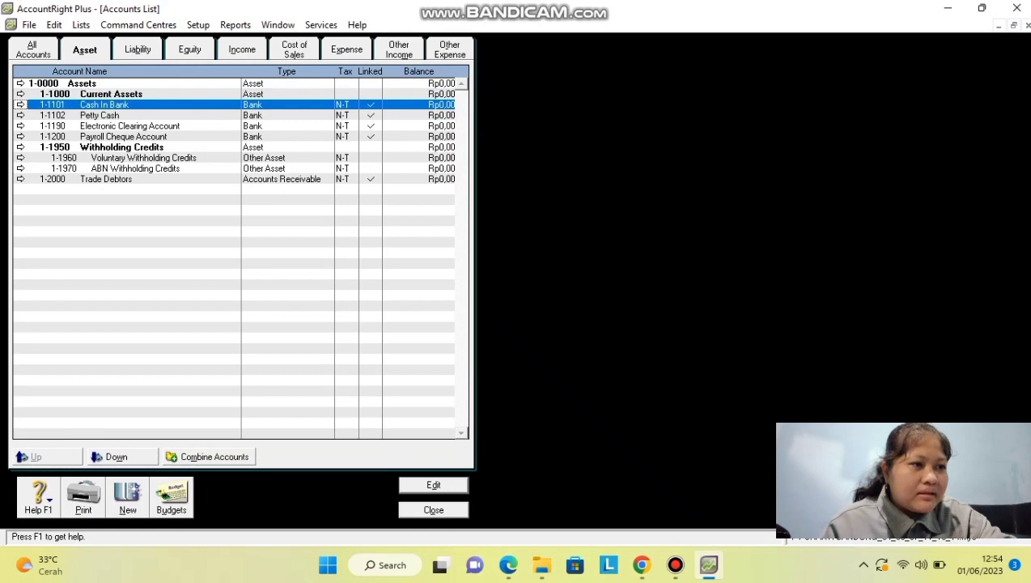
# Mark 1-1190 Electronic Clearing Account as an inactive account.
pyautogui.click(121, 147)
pyautogui.click(123, 136)
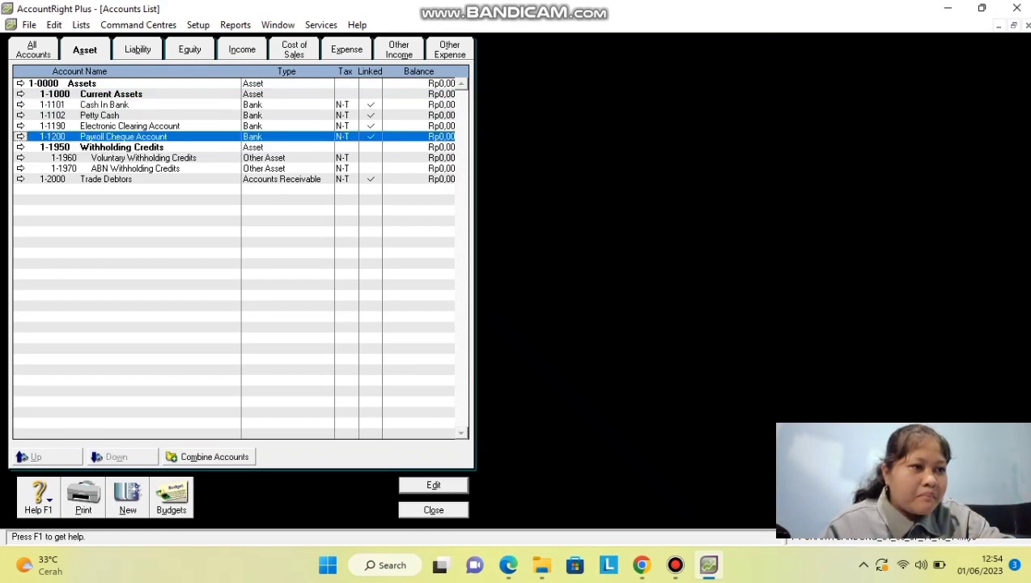
pyautogui.click(129, 126)
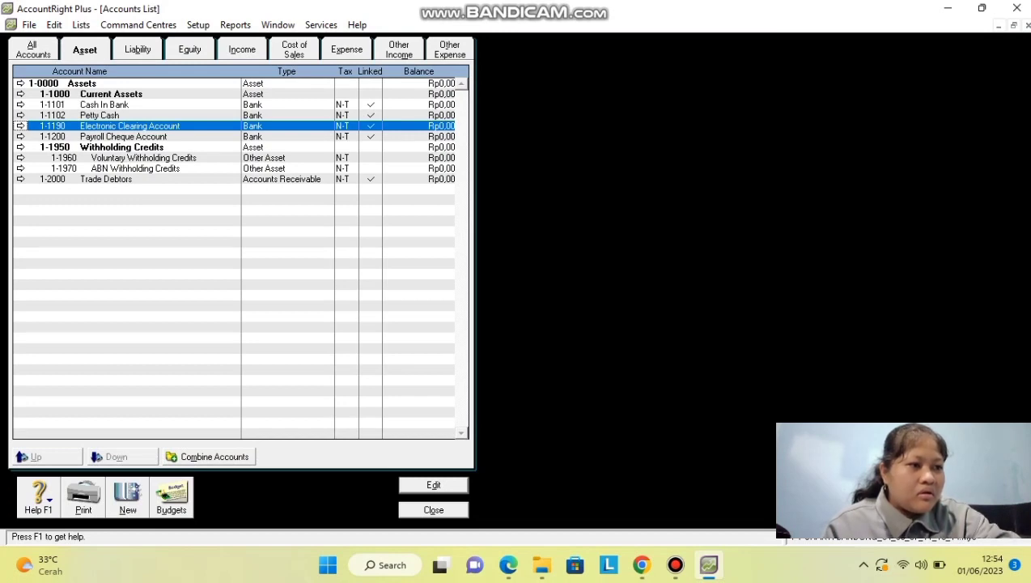
pyautogui.press('Return')
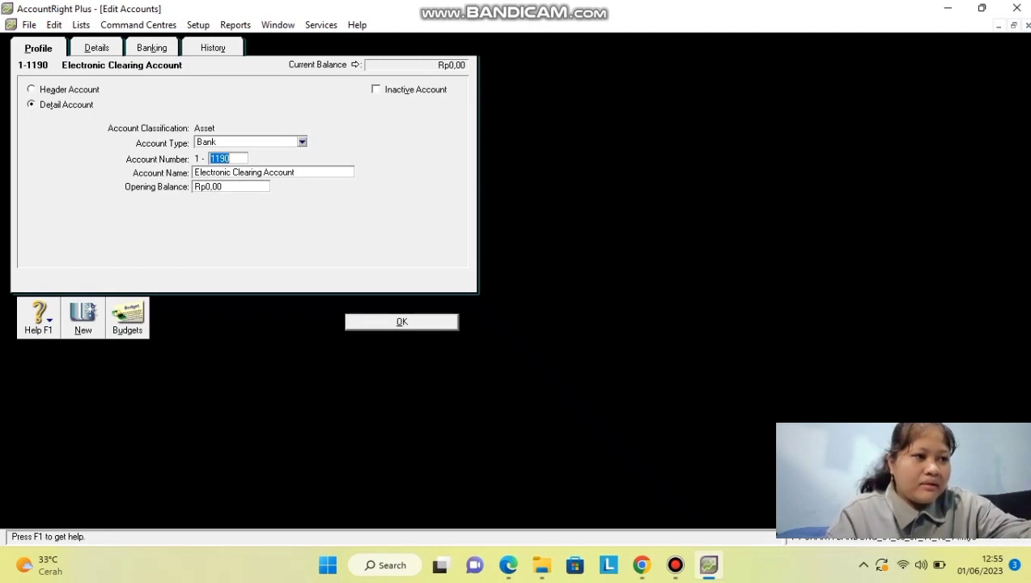
pyautogui.hotkey('alt', 'v')
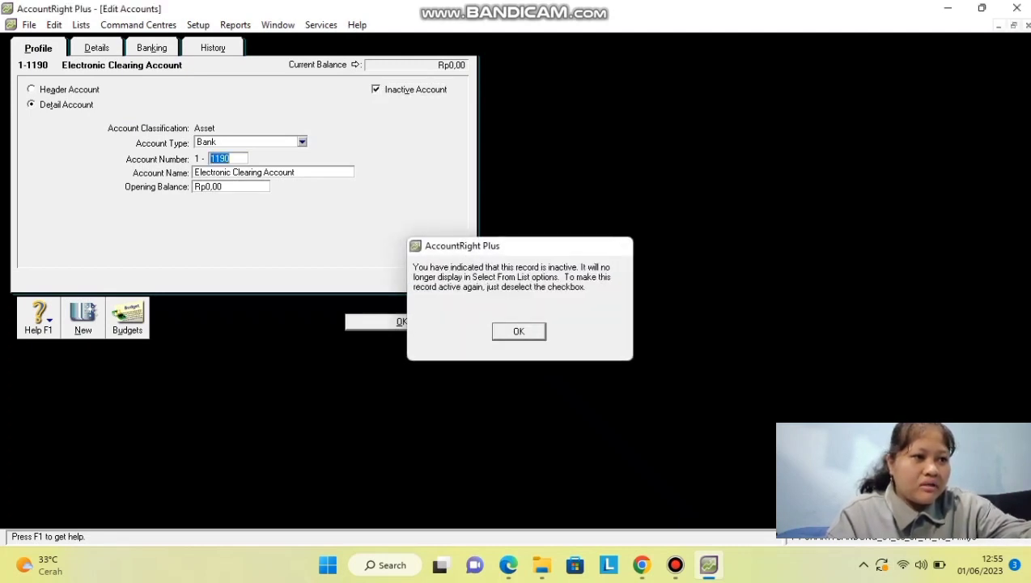
pyautogui.press('Return')
pyautogui.press('Return')
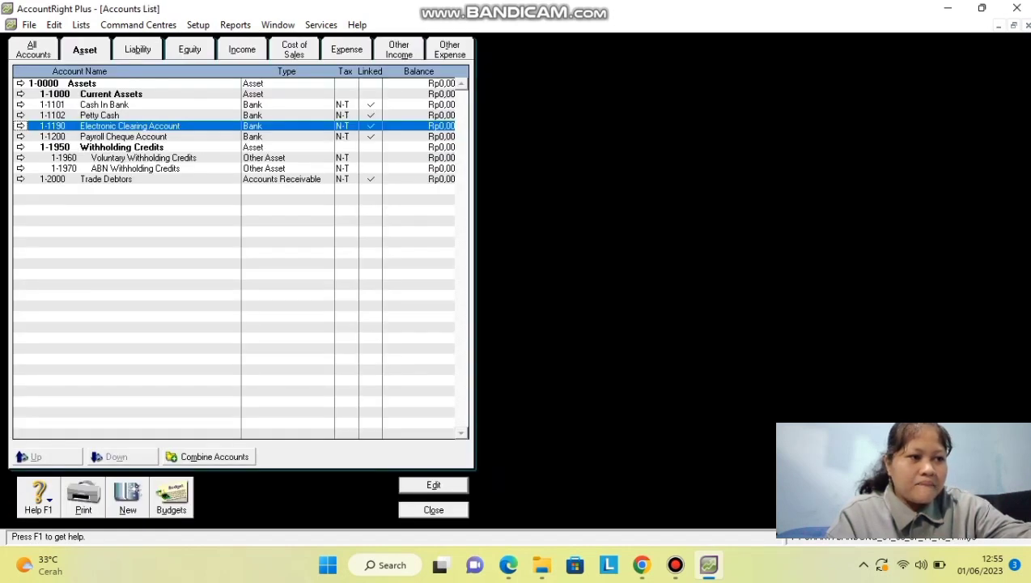
# Mark 1-1200 Payroll Cheque Account as an inactive account.
pyautogui.press('Down')
pyautogui.press('Return')
pyautogui.hotkey('alt', 'v')
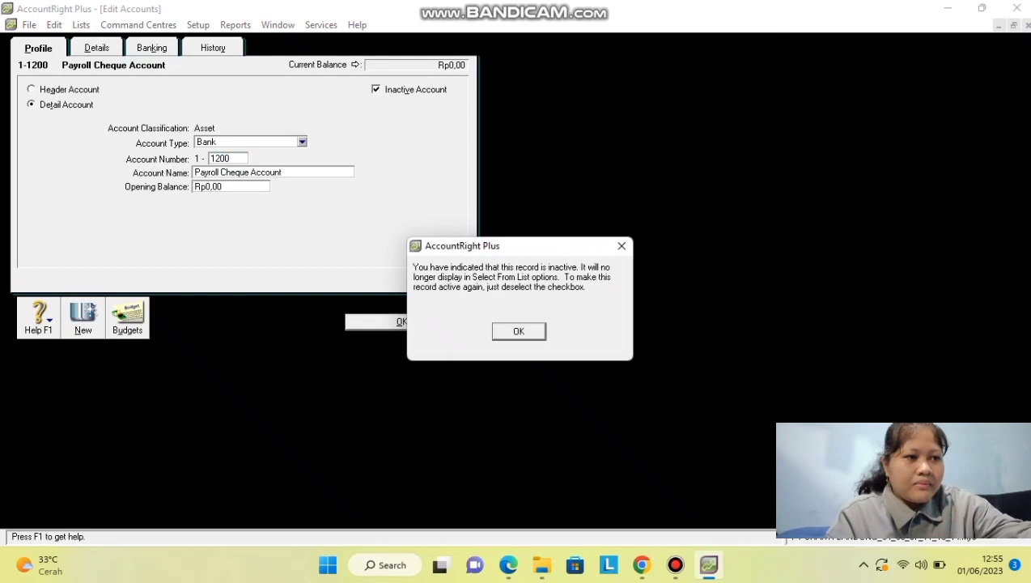
pyautogui.press('Return')
pyautogui.press('Return')
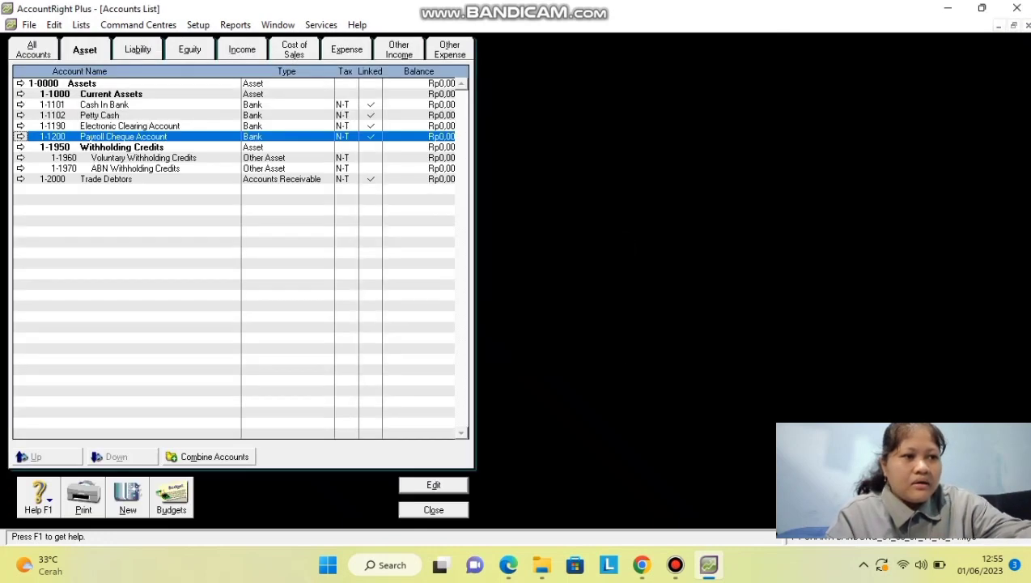
pyautogui.press('Down')
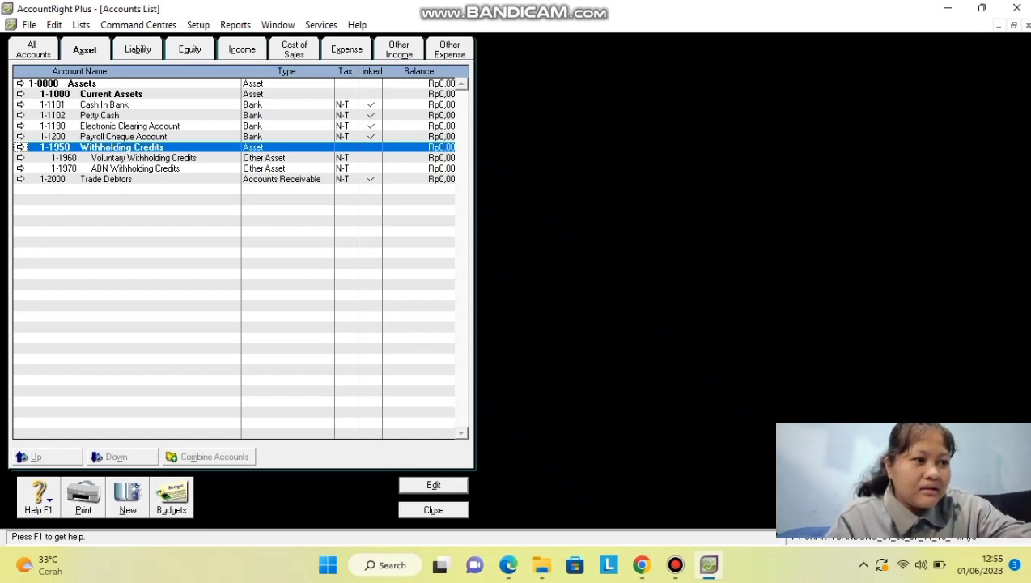
pyautogui.press('Return')
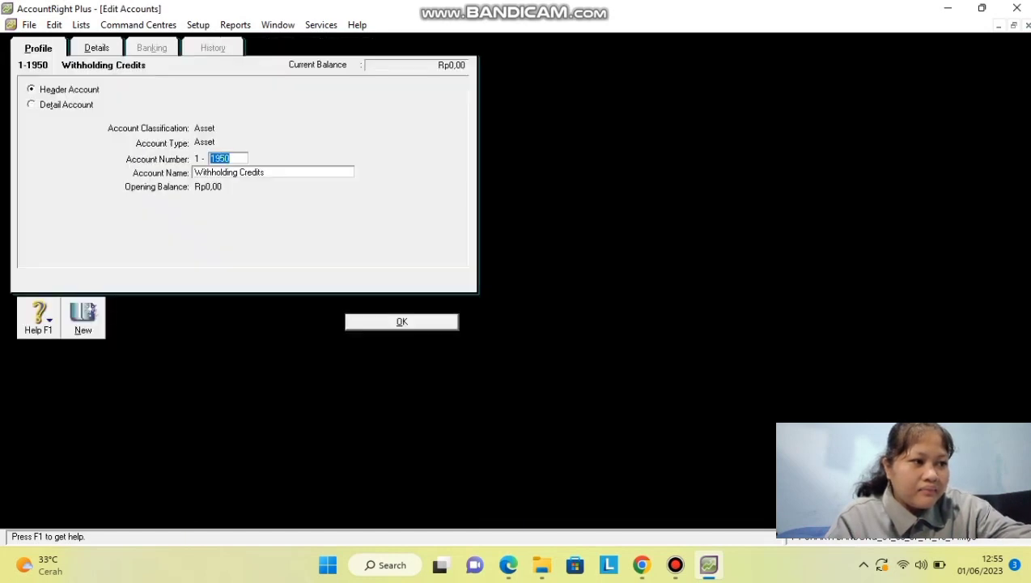
pyautogui.press('Return')
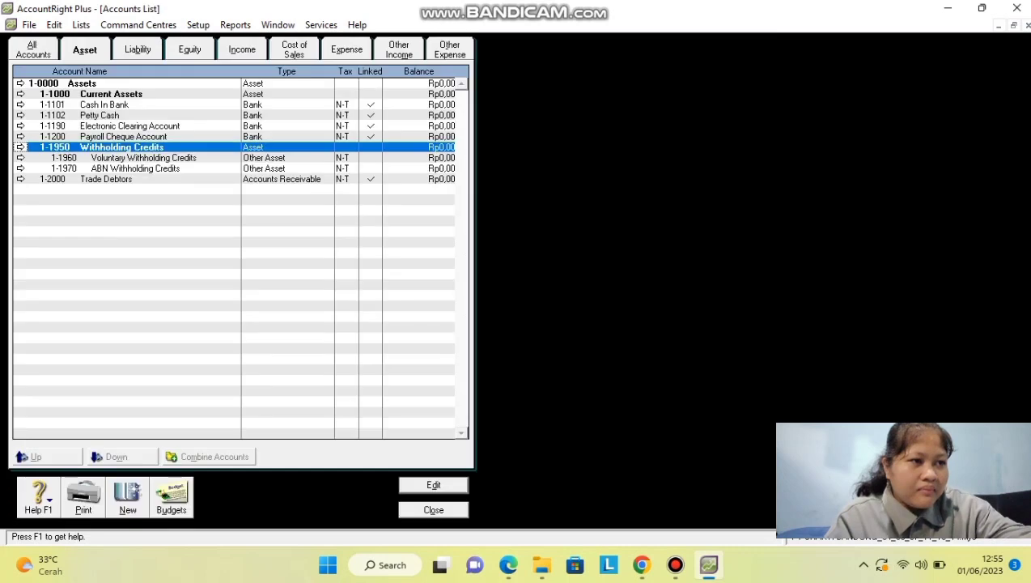
pyautogui.click(106, 179)
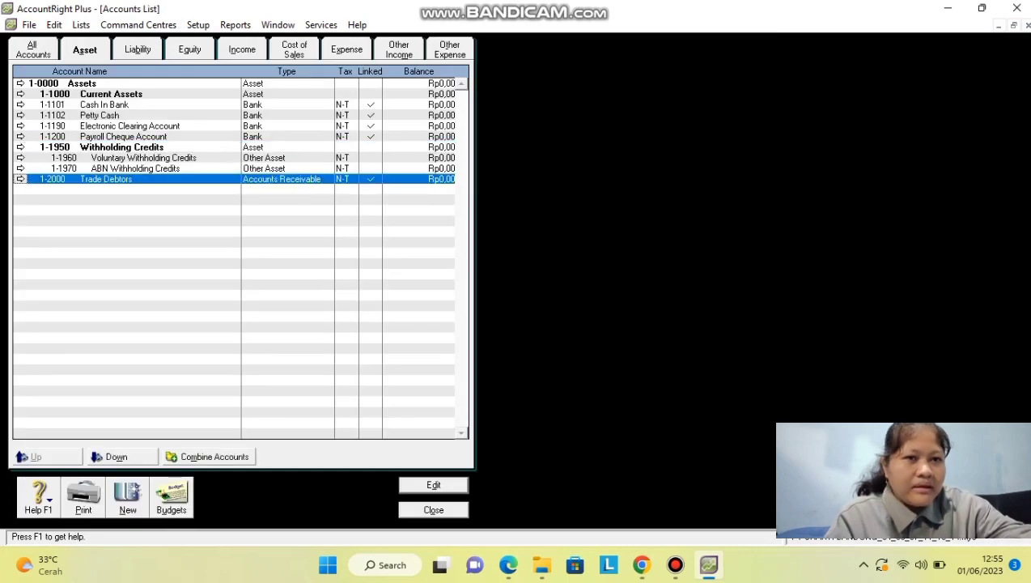
pyautogui.press('Return')
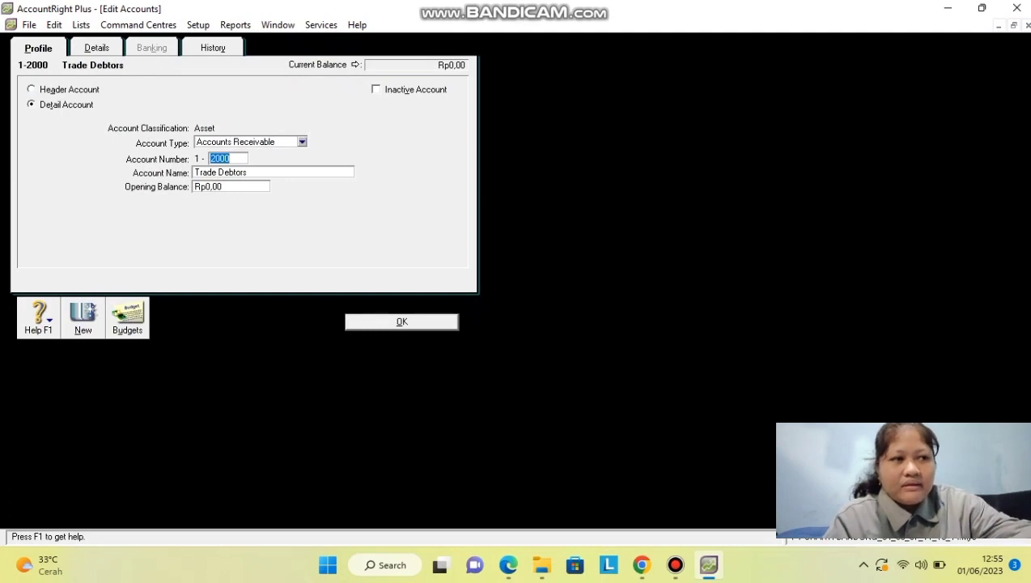
pyautogui.press('Return')
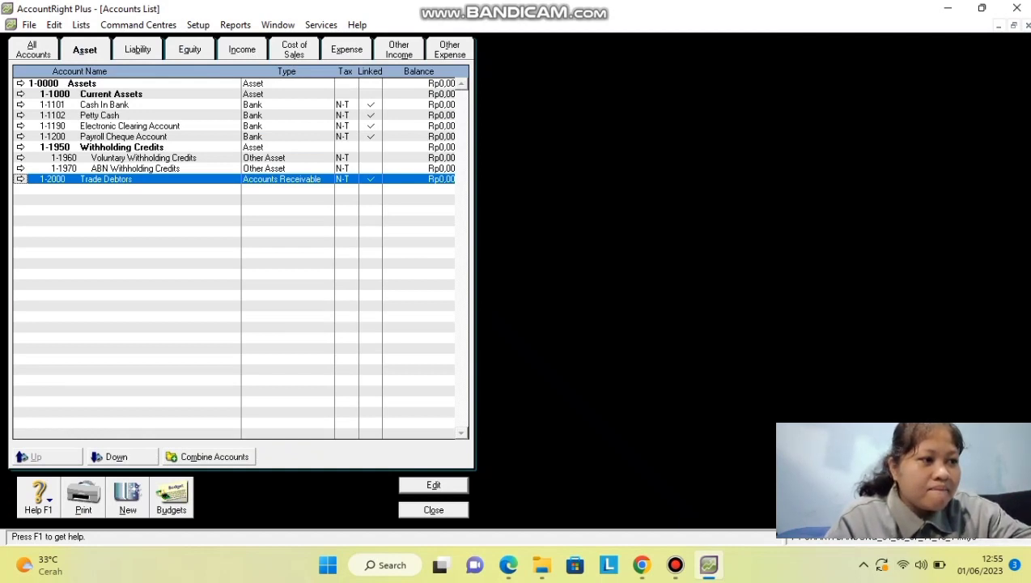
pyautogui.click(144, 157)
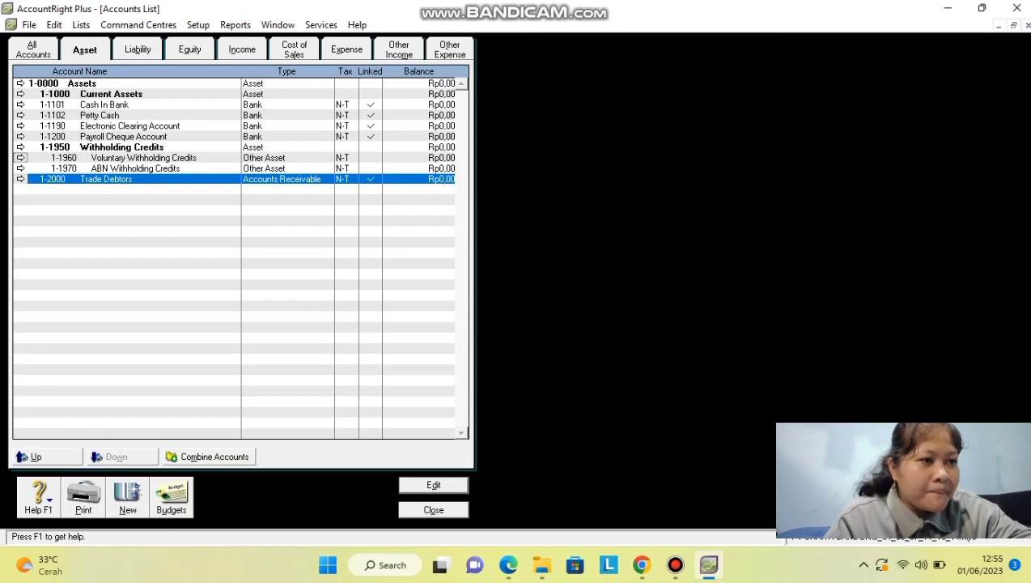
# Change the Trade Debtors account to 1-1201 Account Receivable.
pyautogui.click(136, 168)
pyautogui.doubleClick(106, 179)
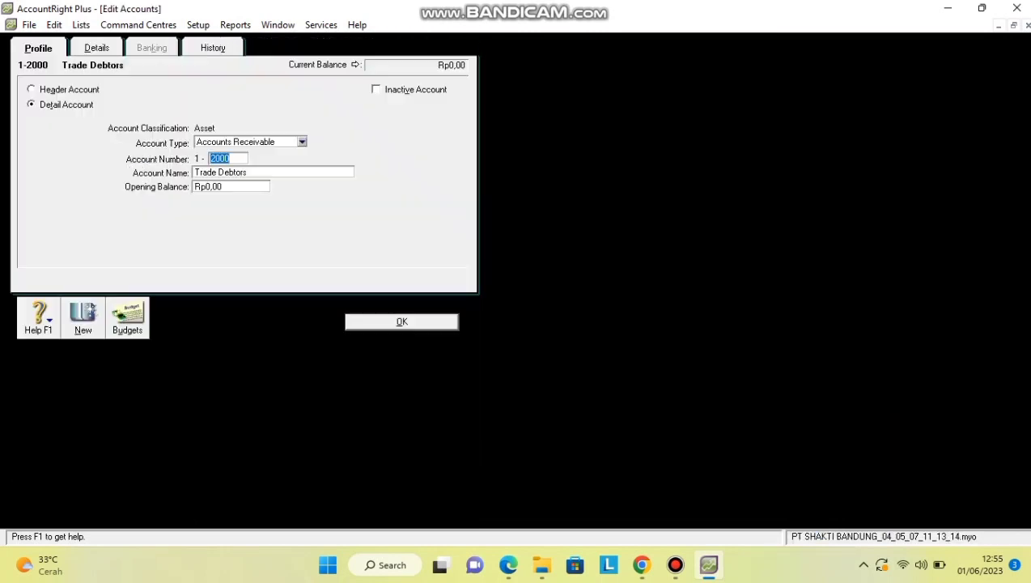
pyautogui.press('Tab')
pyautogui.write('Account Receivable')
pyautogui.press('Tab')
pyautogui.write('1201')
pyautogui.press('Return')
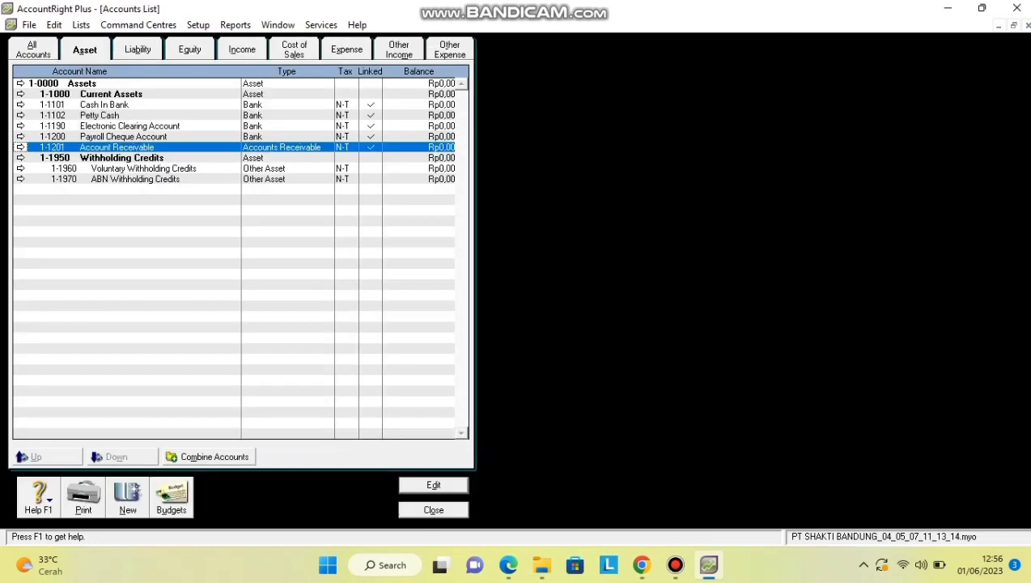
# Add 1-1103 Marketable Securities as an Other Current Asset account.
pyautogui.click(128, 497)
pyautogui.click(243, 174)
pyautogui.write('1103')
pyautogui.press('Tab')
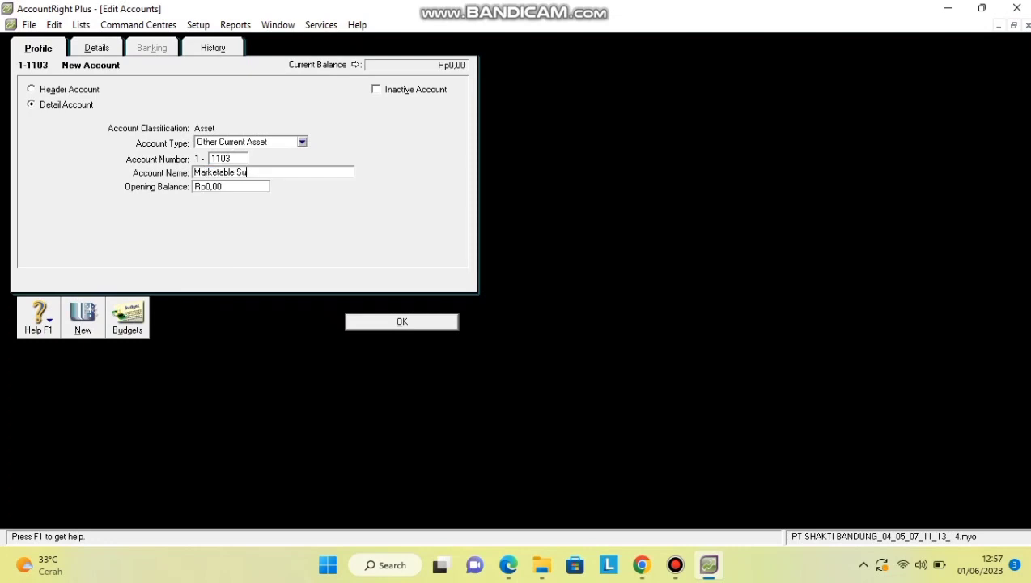
pyautogui.write('ties')
pyautogui.press('Return')
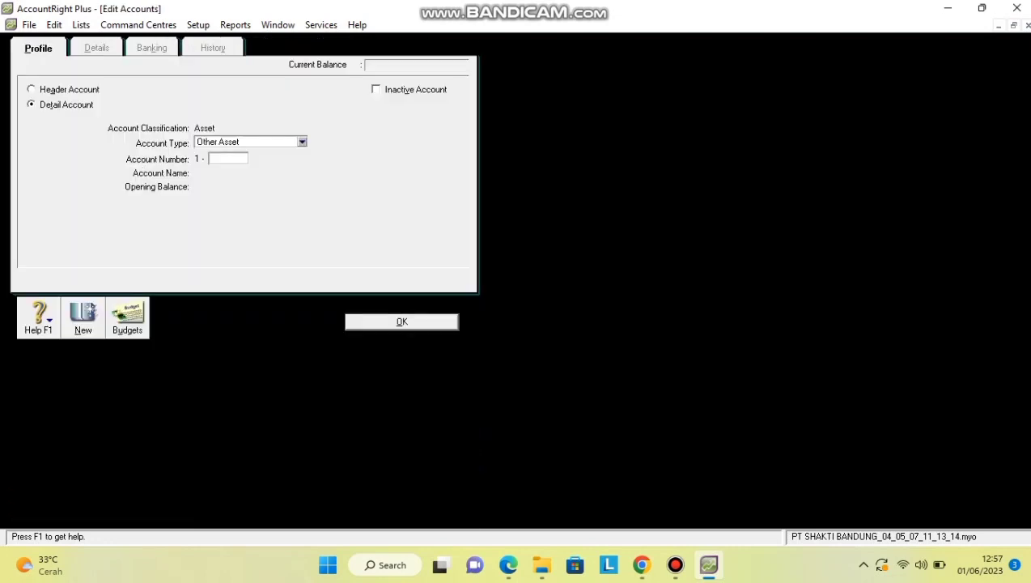
# Add asset account 1-1202 Allowance for Doubtful Debt.
pyautogui.write('1202')
pyautogui.press('Tab')
pyautogui.write('Allowance for doubtful')
pyautogui.press('BackSpace')
pyautogui.press('BackSpace')
pyautogui.press('BackSpace')
pyautogui.press('BackSpace')
pyautogui.press('BackSpace')
pyautogui.press('BackSpace')
pyautogui.press('BackSpace')
pyautogui.press('BackSpace')
pyautogui.write('Doubtful Debt')
pyautogui.press('Return')
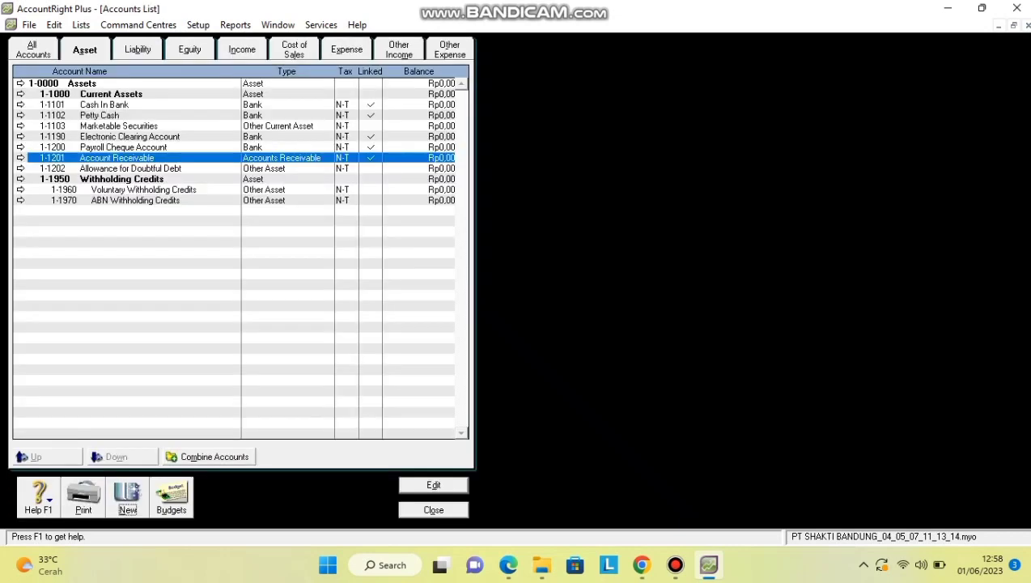
# Add asset accounts 1-1310 Merchandise Inventory and 1-1320 Office Supplies.
pyautogui.press('Return')
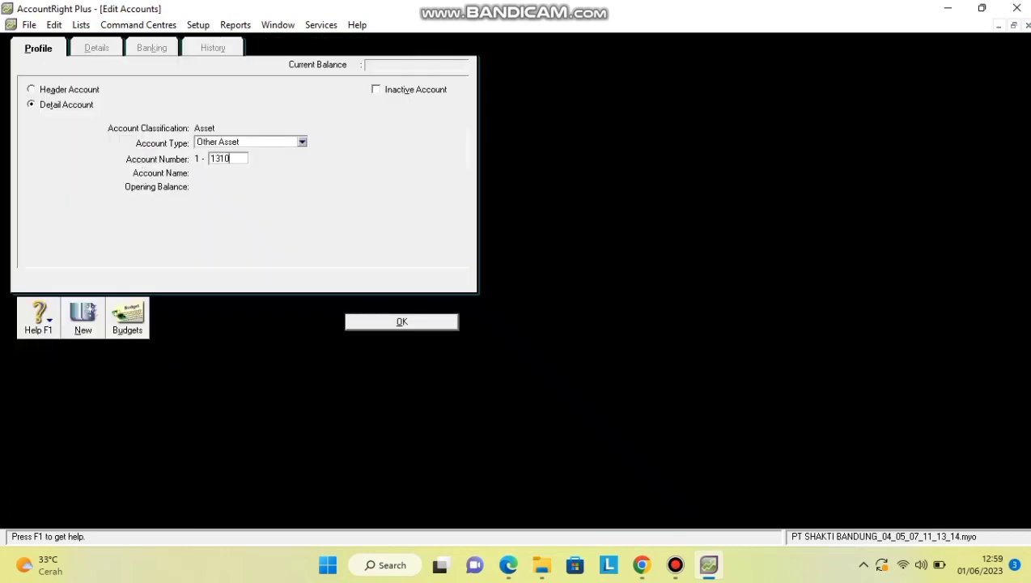
pyautogui.press('Tab')
pyautogui.write('Merchandise Inventory')
pyautogui.press('Return')
pyautogui.press('Return')
pyautogui.write('1320')
pyautogui.press('Tab')
pyautogui.write('Office Supplies')
# Add 1-1410 VAT In as an Other Current Asset account.
pyautogui.press('Return')
pyautogui.press('Return')
pyautogui.write('1420')
pyautogui.press('Tab')
pyautogui.hotkey('shift', 'Tab')
pyautogui.write('1410')
pyautogui.press('Tab')
pyautogui.hotkey('shift', 'Tab')
pyautogui.hotkey('shift', 'Tab')
pyautogui.press('Down')
pyautogui.press('Up')
# Add Other Current Asset account 1-1420 Prepaid Income Tax.
pyautogui.press('Up')
pyautogui.press('Return')
pyautogui.press('Tab')
pyautogui.press('Tab')
pyautogui.press('BackSpace')
pyautogui.write('VAT In')
pyautogui.press('Return')
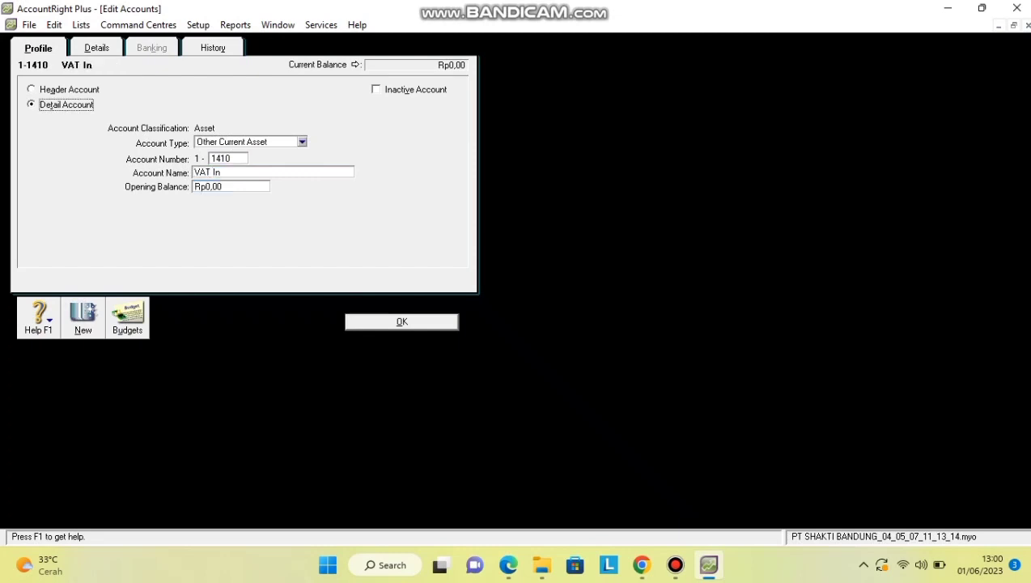
pyautogui.press('Return')
pyautogui.hotkey('shift', 'Tab')
pyautogui.press('Up')
pyautogui.press('Up')
pyautogui.press('Up')
pyautogui.click(242, 175)
pyautogui.write('1420')
pyautogui.press('Tab')
pyautogui.write('Prepaid Income Ta')
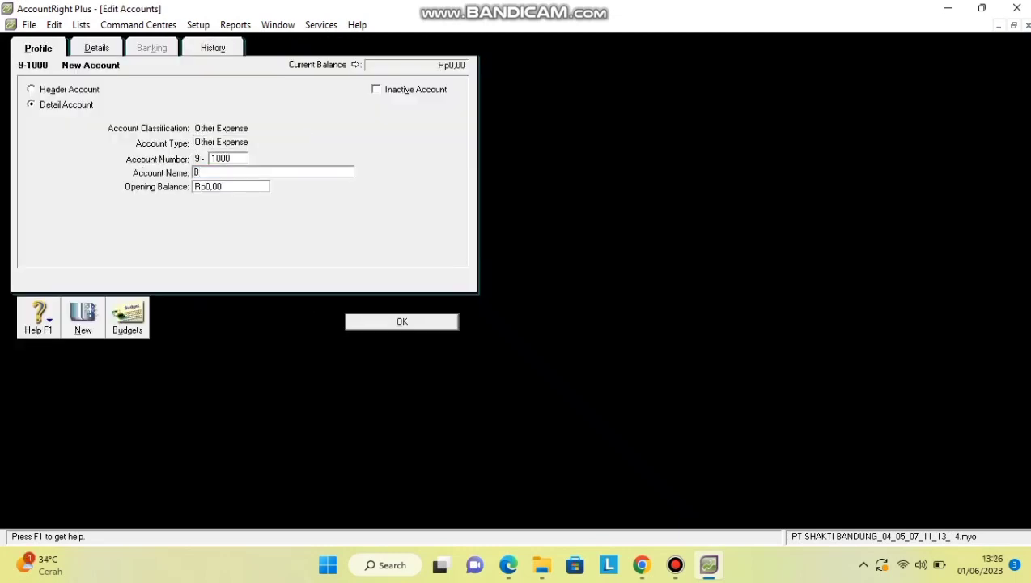
pyautogui.write('ank Charge')
# Add other-expense accounts 9-1000 Bank Charge and 9-1100 Interest Expense, and fill in 9-1200 Late Fees Expense.
pyautogui.press('Return')
pyautogui.write('1100')
pyautogui.press('Tab')
pyautogui.write('Interest Expense')
pyautogui.press('Return')
pyautogui.write('1200')
pyautogui.press('Tab')
pyautogui.write('Late Fees Expense')
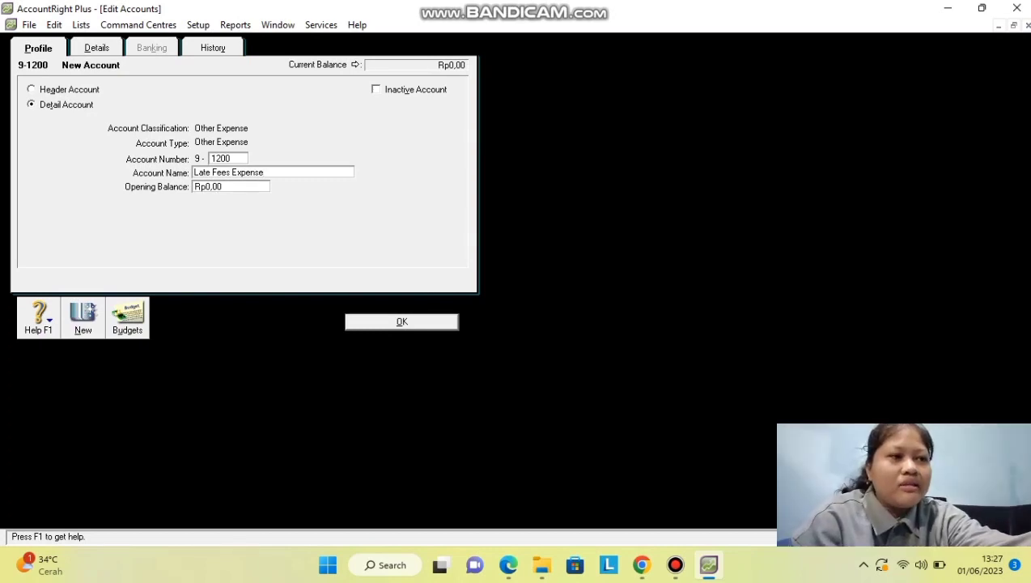
# Record 9-1200 Late Fees Expense, then add account 9-1999 Other Expense.
pyautogui.press('Return')
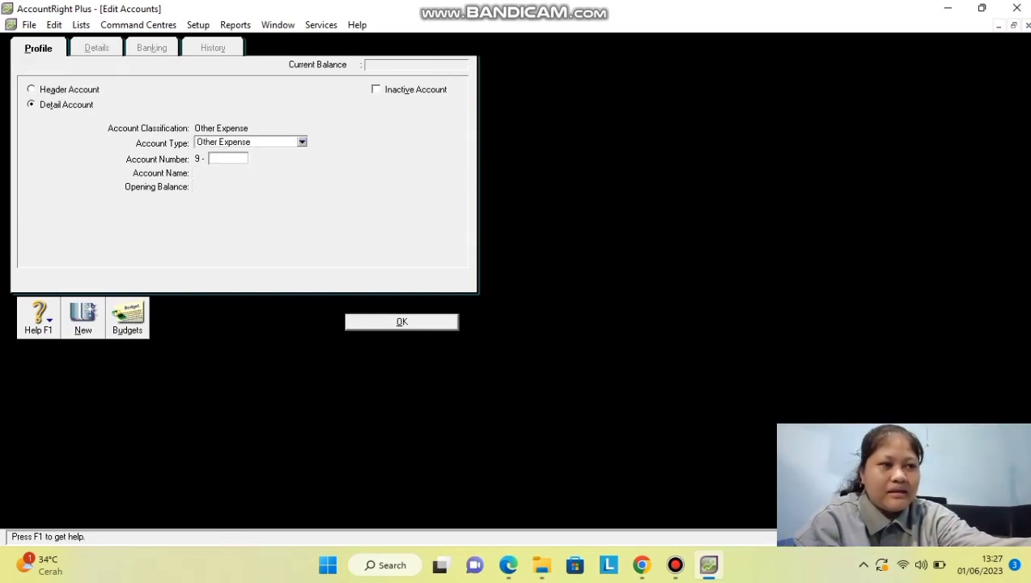
pyautogui.write('1999')
pyautogui.press('Tab')
pyautogui.write('Other Expense')
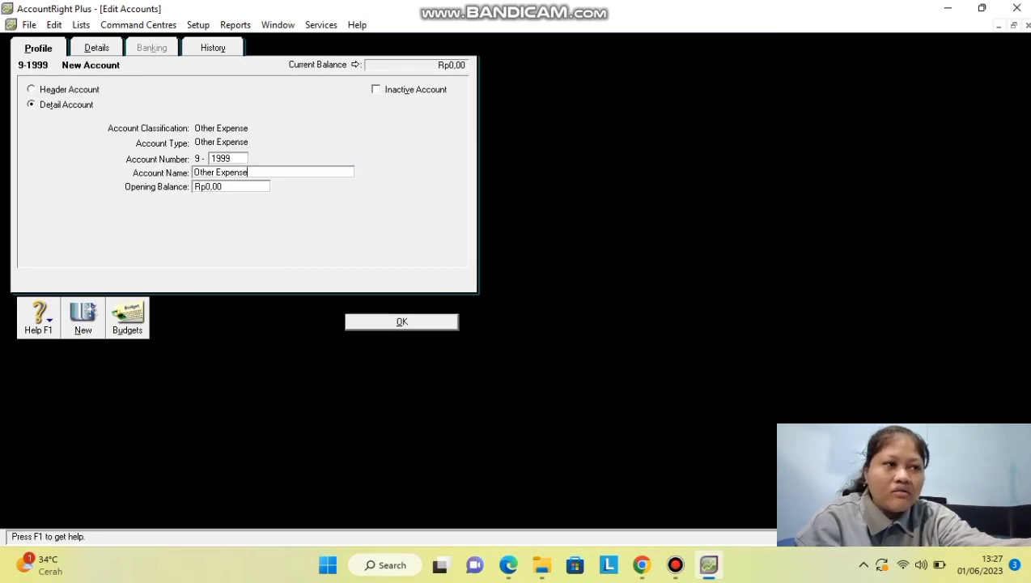
pyautogui.press('Return')
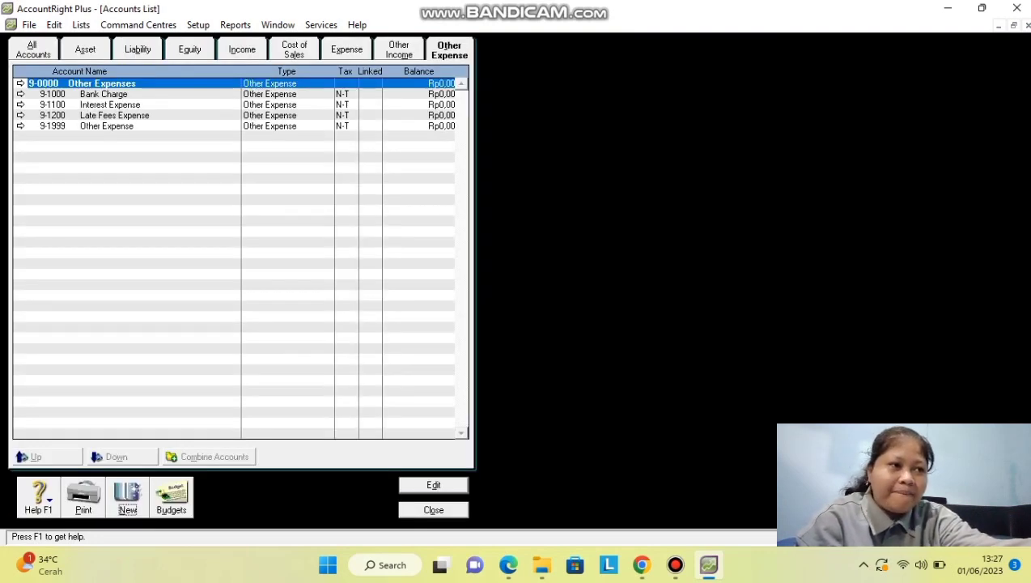
# Show all accounts and view the Cash In Bank details without changing them.
pyautogui.hotkey('ctrl', 'Tab')
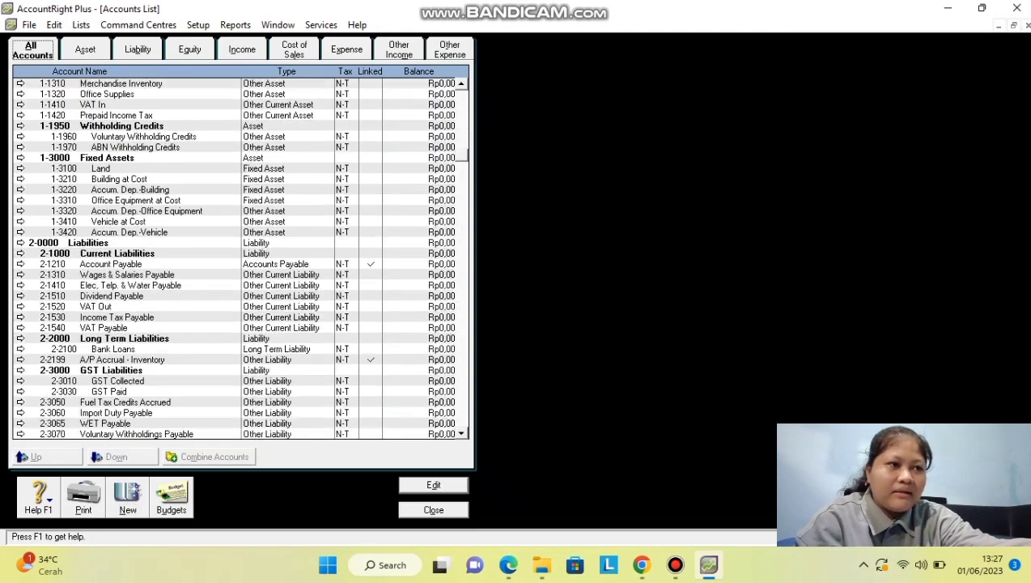
pyautogui.press('Down')
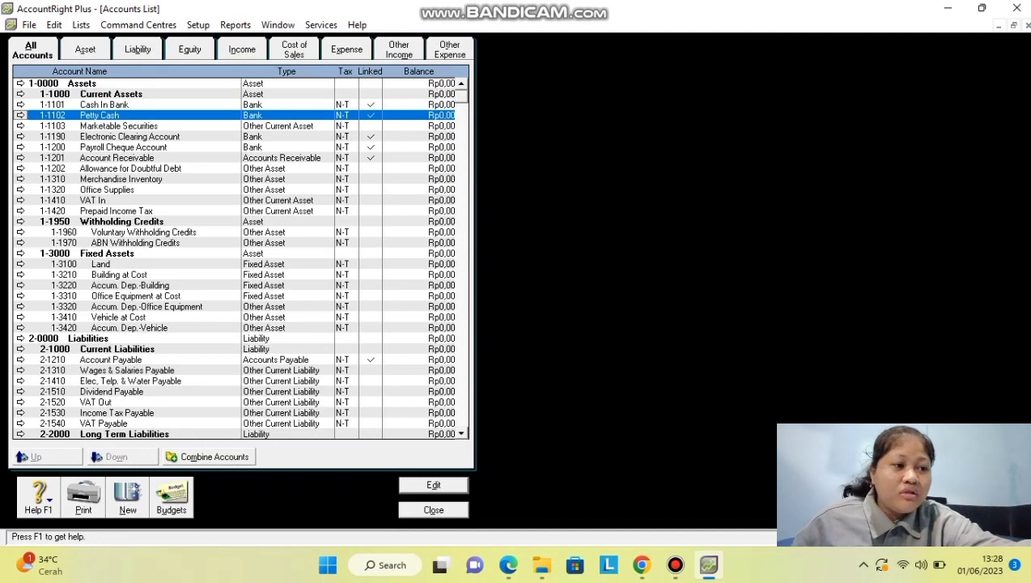
pyautogui.click(21, 105)
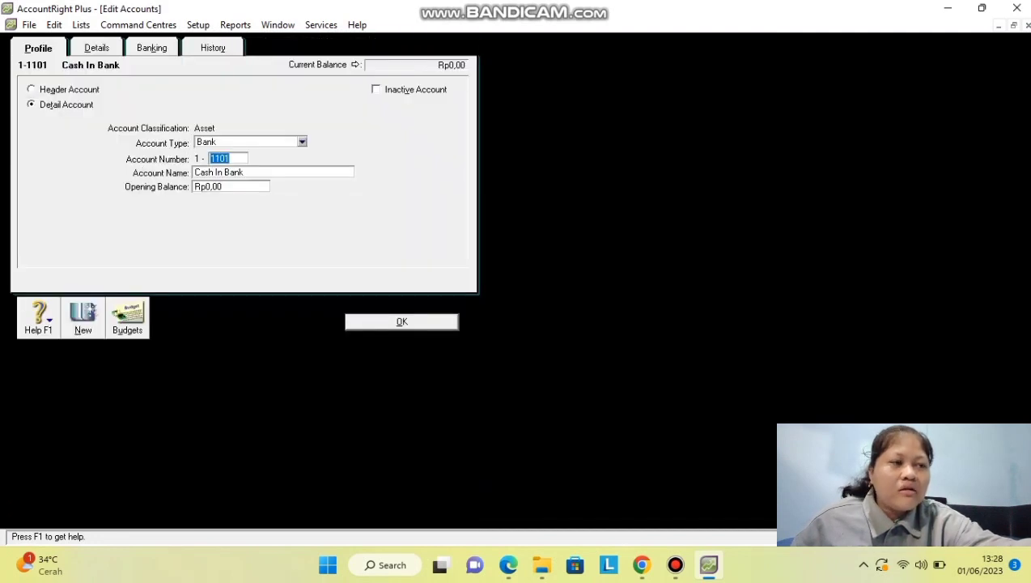
pyautogui.press('Escape')
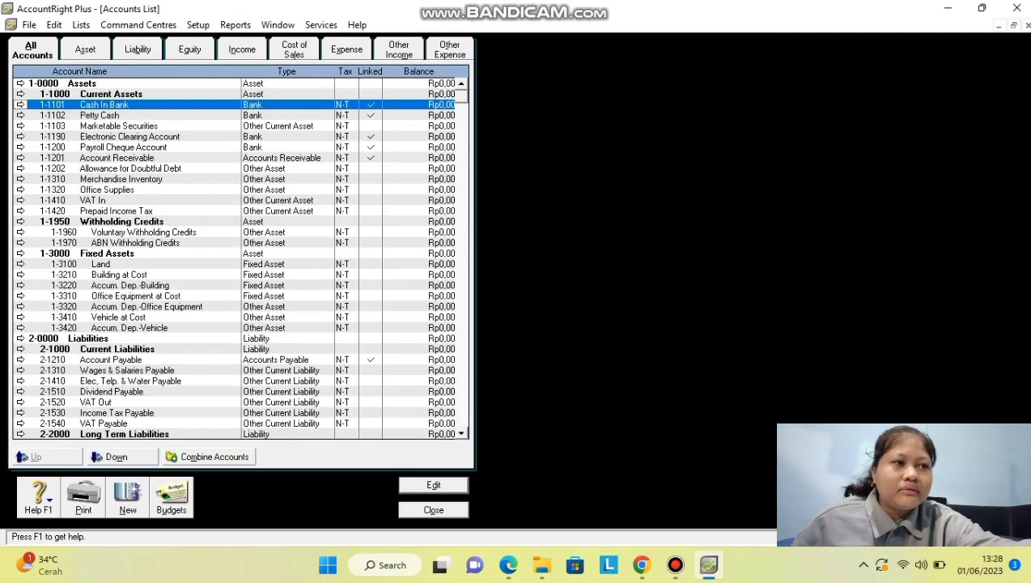
# Indent Cash In Bank through Prepaid Income Tax one level under Current Assets.
pyautogui.click(116, 457)
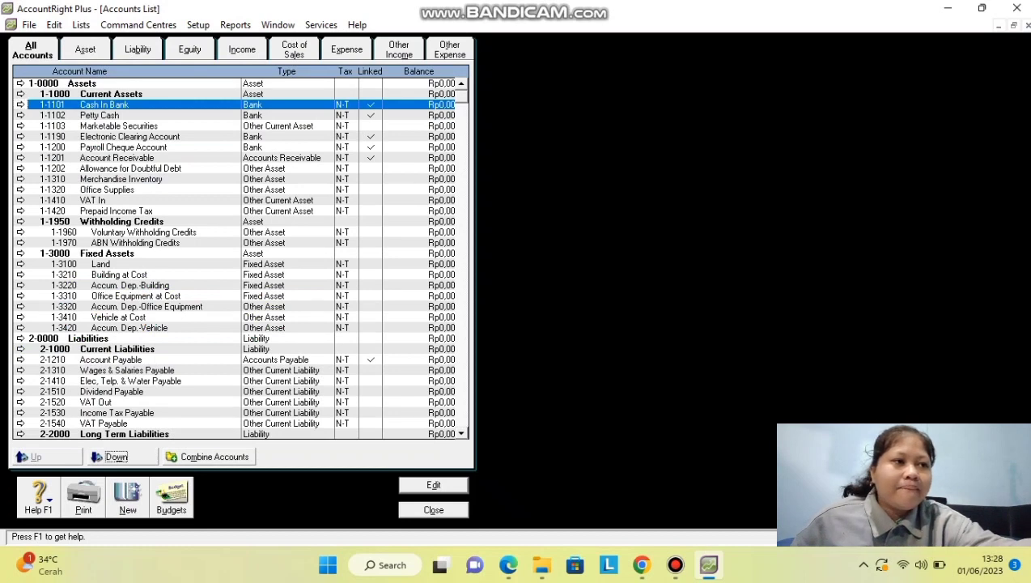
pyautogui.click(100, 115)
pyautogui.click(117, 456)
pyautogui.click(118, 125)
pyautogui.click(117, 456)
pyautogui.click(130, 125)
pyautogui.click(117, 457)
pyautogui.click(123, 136)
pyautogui.click(117, 456)
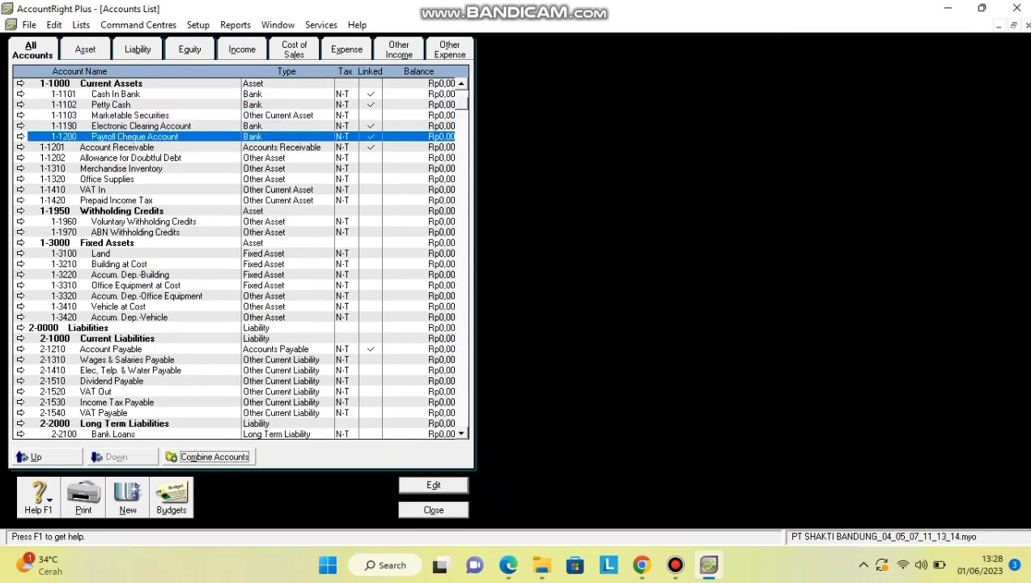
pyautogui.click(116, 147)
# Indent Account Payable and the next liability account under Current Liabilities.
pyautogui.click(117, 456)
pyautogui.click(130, 158)
pyautogui.click(117, 456)
pyautogui.click(93, 169)
pyautogui.click(117, 456)
pyautogui.click(115, 179)
pyautogui.click(117, 457)
pyautogui.click(111, 327)
pyautogui.scroll(-3, 111, 328)
pyautogui.click(116, 456)
pyautogui.click(127, 243)
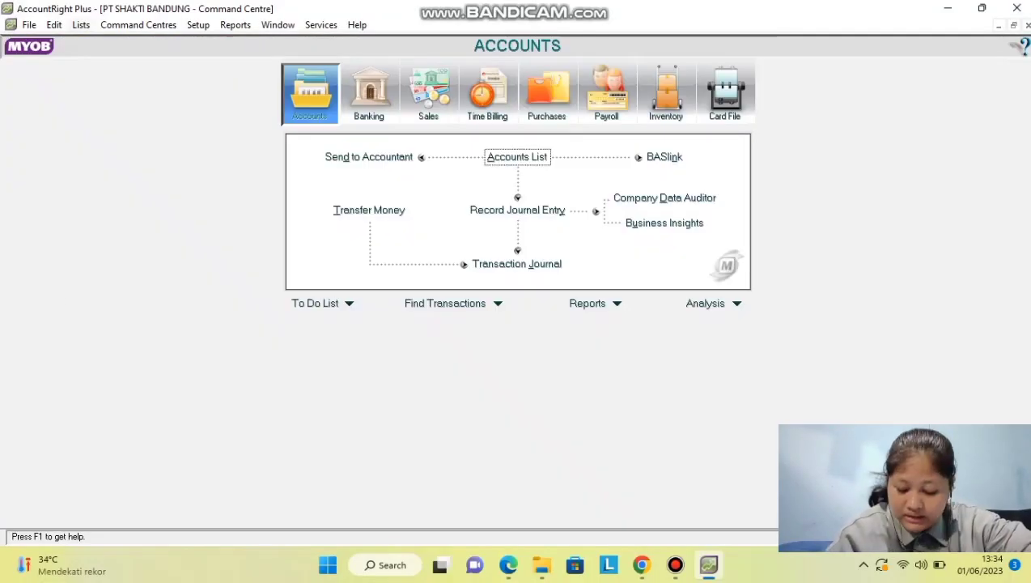
# Open the Tax Codes list from the Lists menu.
pyautogui.hotkey('alt', 'l')
pyautogui.press('Down')
pyautogui.press('Down')
pyautogui.press('Down')
pyautogui.press('Down')
pyautogui.press('Down')
pyautogui.press('Down')
pyautogui.press('Down')
pyautogui.press('Down')
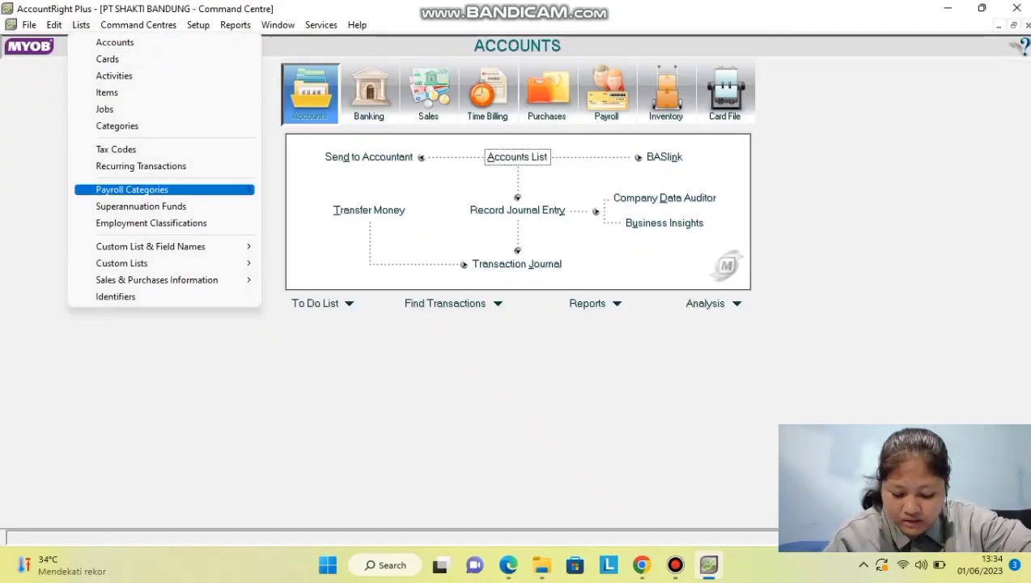
pyautogui.press('Up')
pyautogui.press('Up')
pyautogui.press('Return')
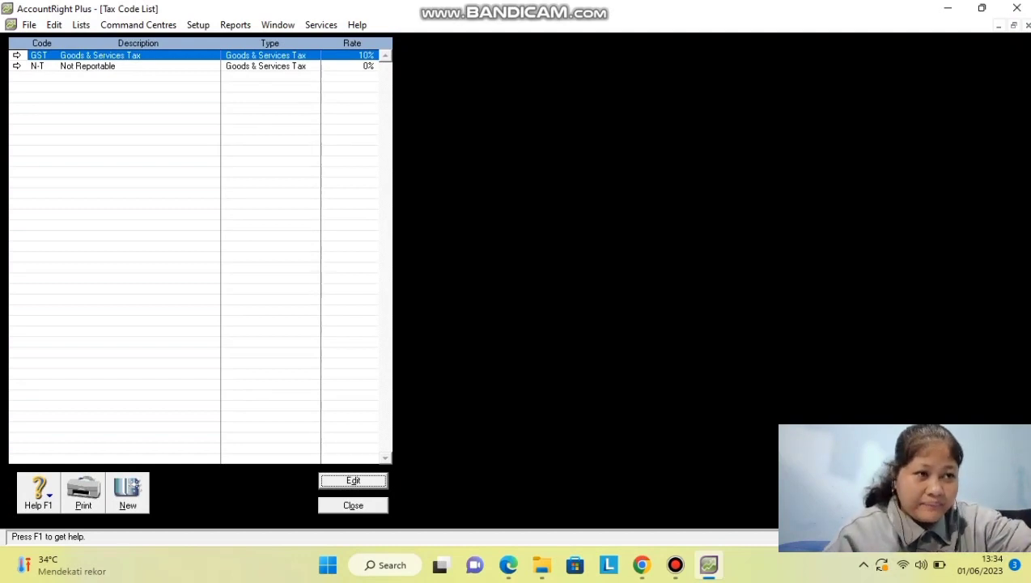
# Rename the GST tax code to VAT, described as Value Added Tax, keeping the Goods & Services tax type.
pyautogui.press('Return')
pyautogui.write('VAT')
pyautogui.press('Tab')
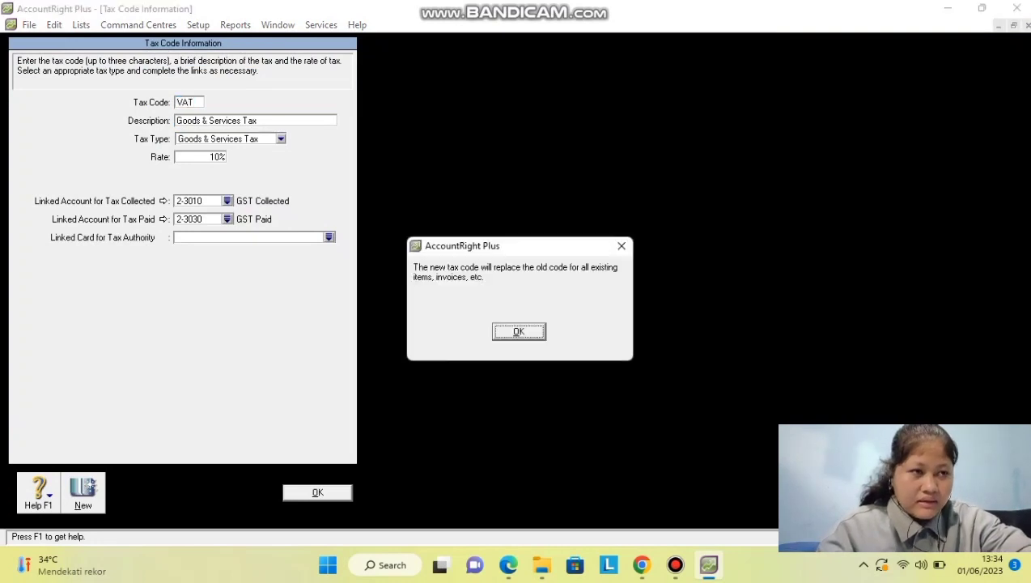
pyautogui.press('Return')
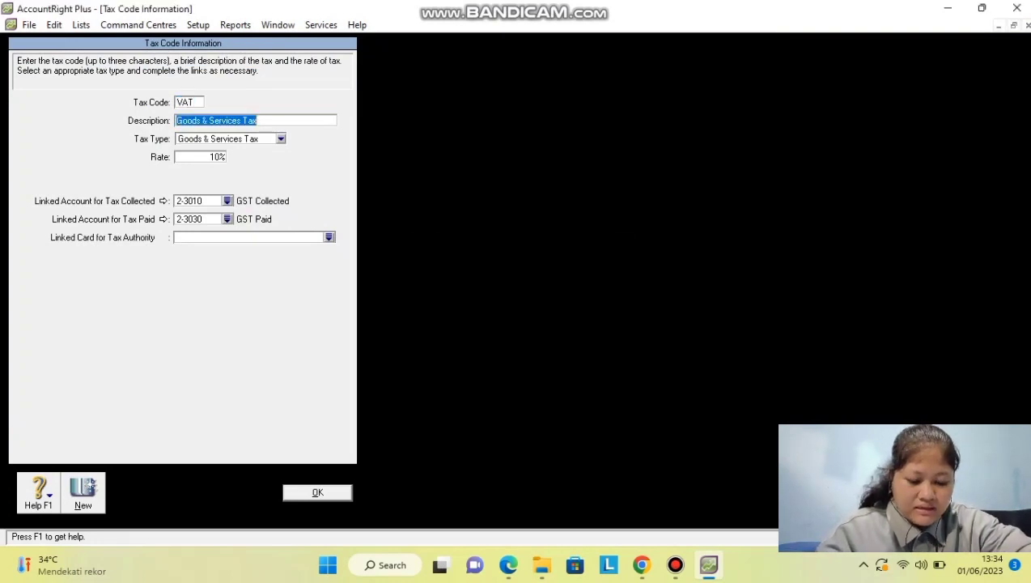
pyautogui.write('Value ')
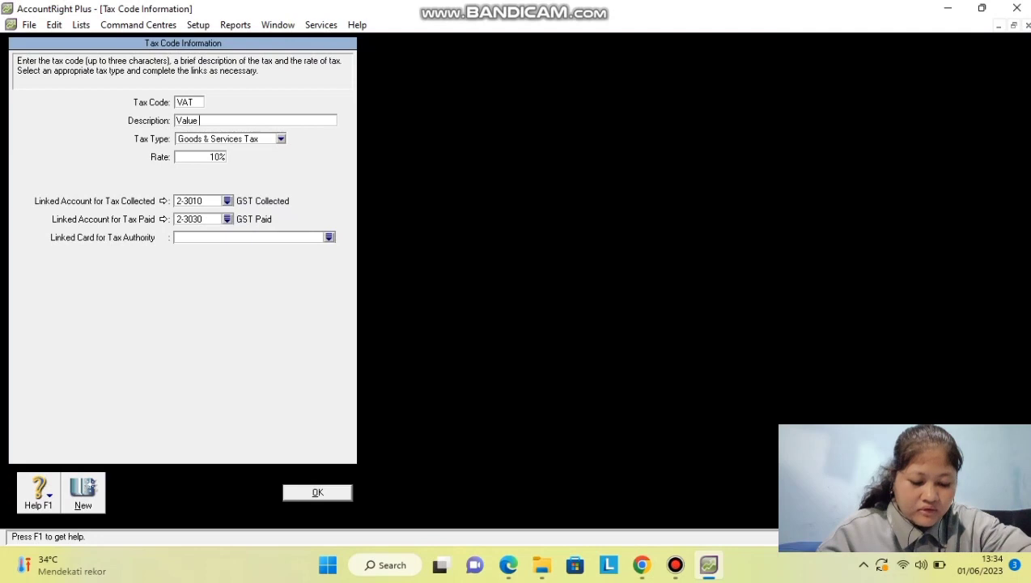
pyautogui.write('Add')
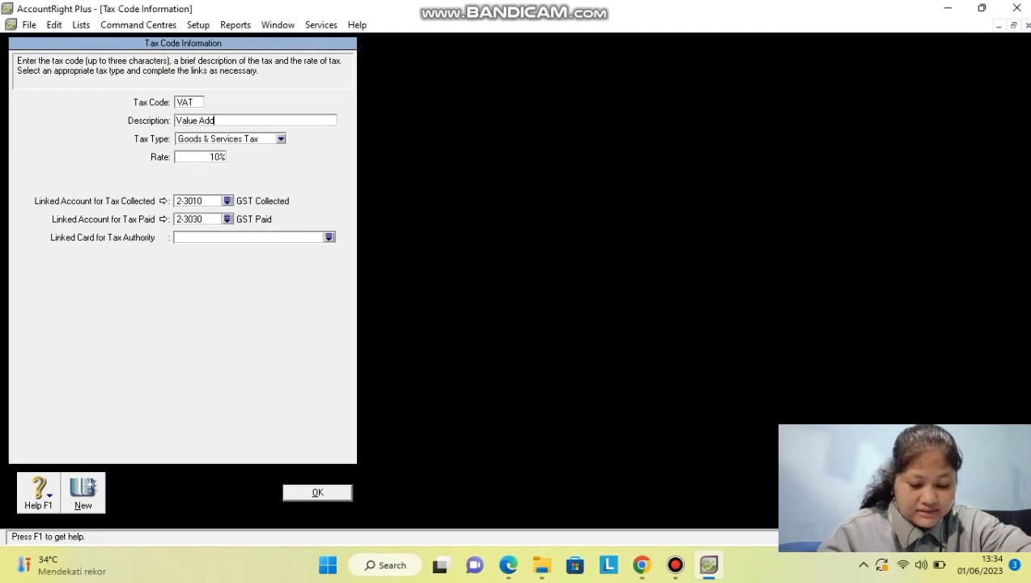
pyautogui.write('ed Tax')
pyautogui.press('Tab')
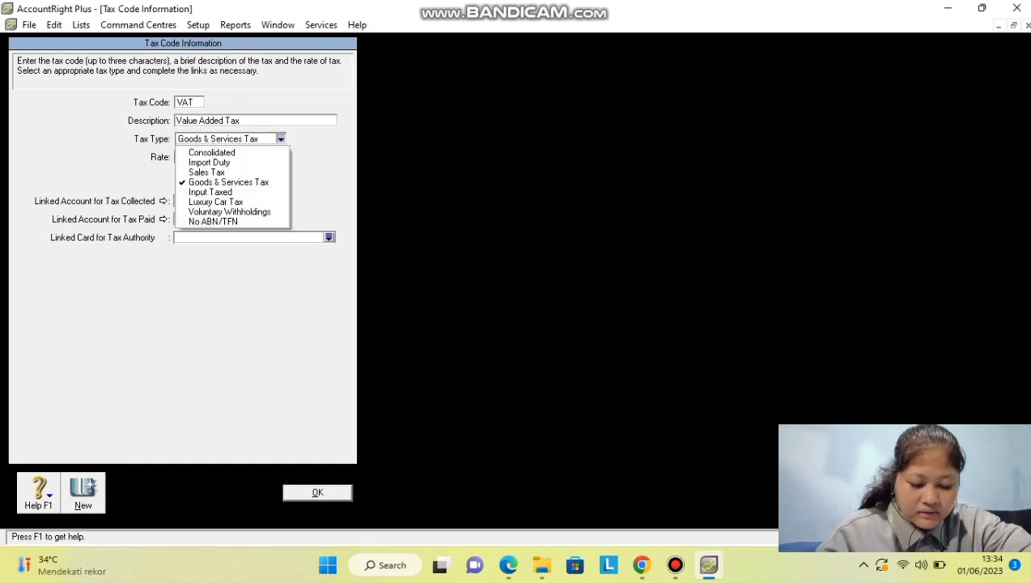
pyautogui.press('Return')
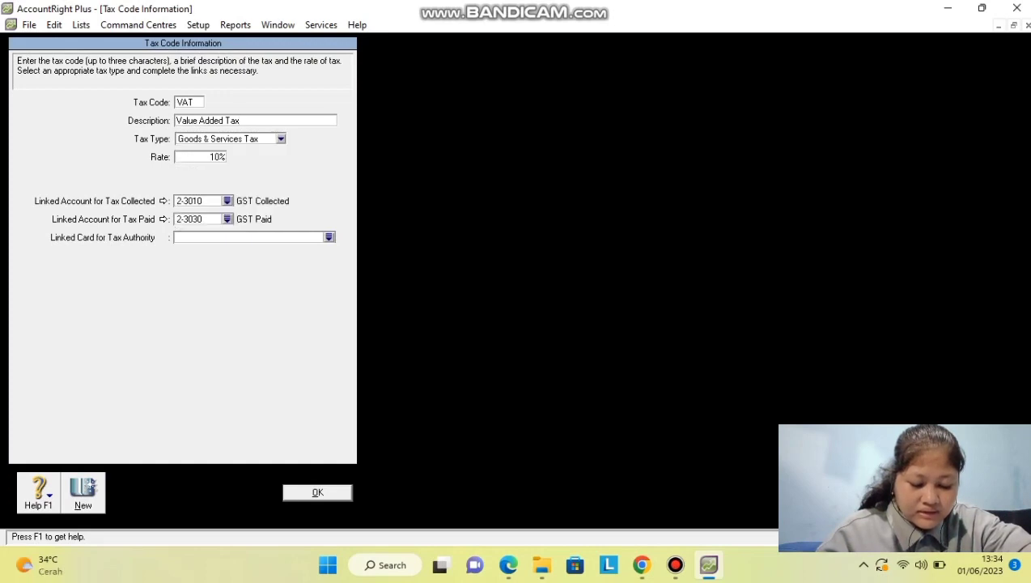
pyautogui.press('Tab')
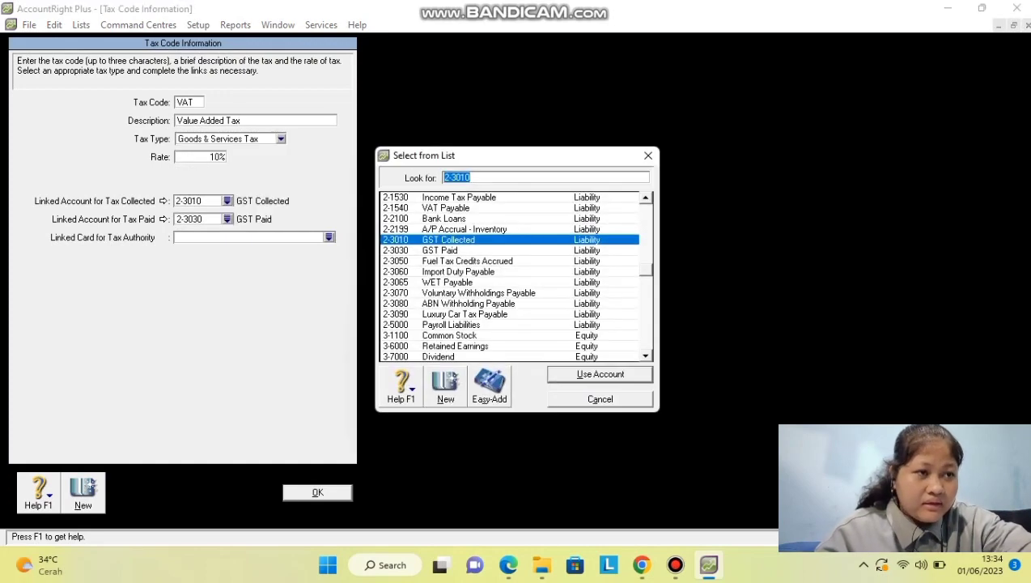
# Link VAT tax collected to account 2-1520 VAT Out.
pyautogui.scroll(-12, 515, 276)
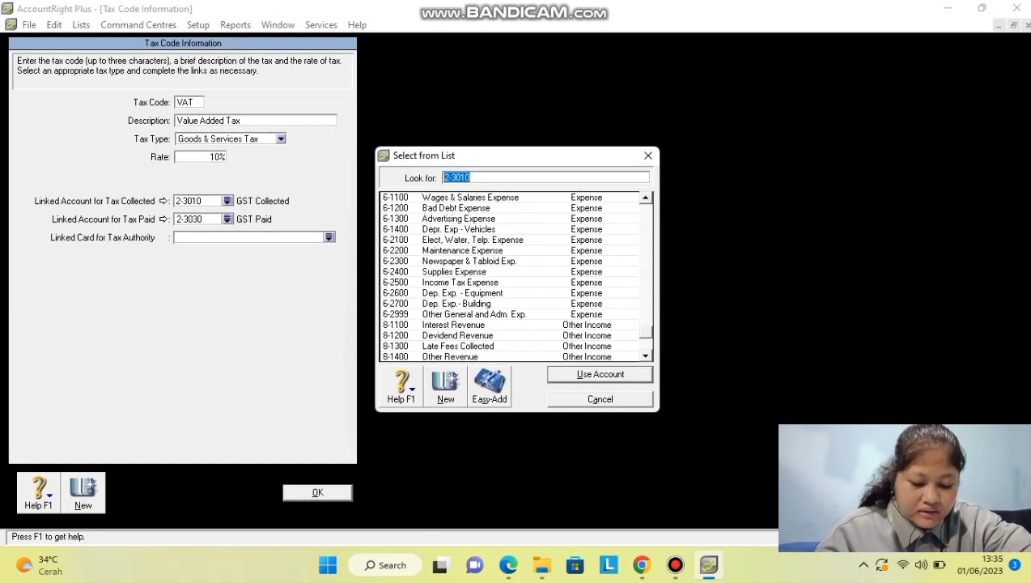
pyautogui.scroll(8, 515, 276)
pyautogui.write('va')
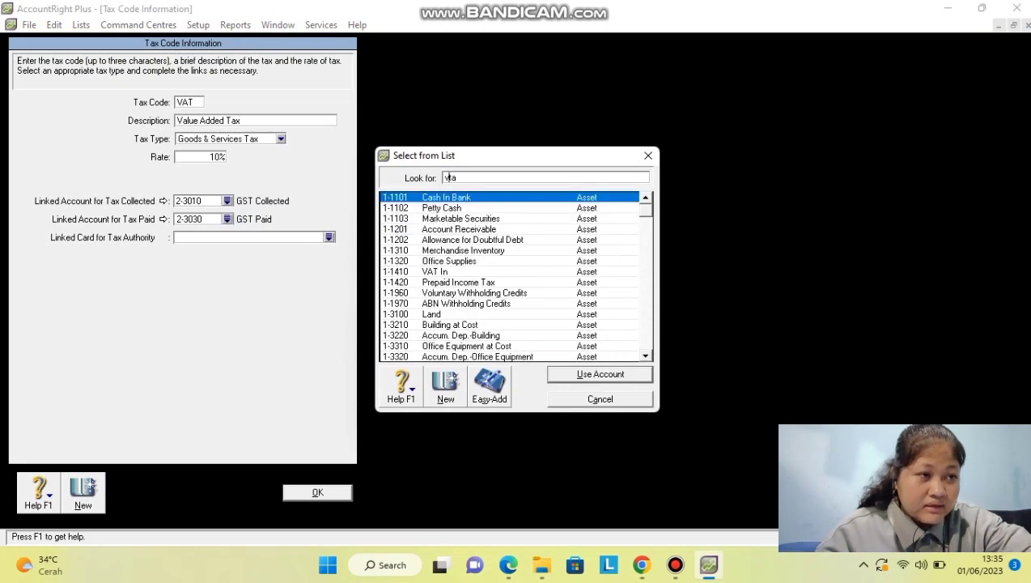
pyautogui.write('t o')
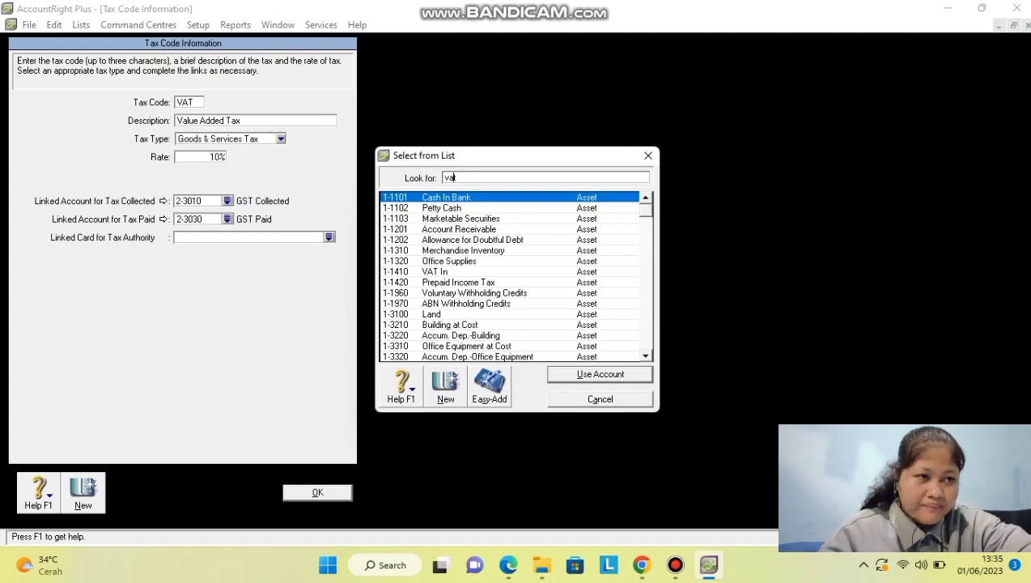
pyautogui.click(444, 177)
pyautogui.press('BackSpace')
pyautogui.press('BackSpace')
pyautogui.press('BackSpace')
pyautogui.press('BackSpace')
pyautogui.press('BackSpace')
pyautogui.write('va')
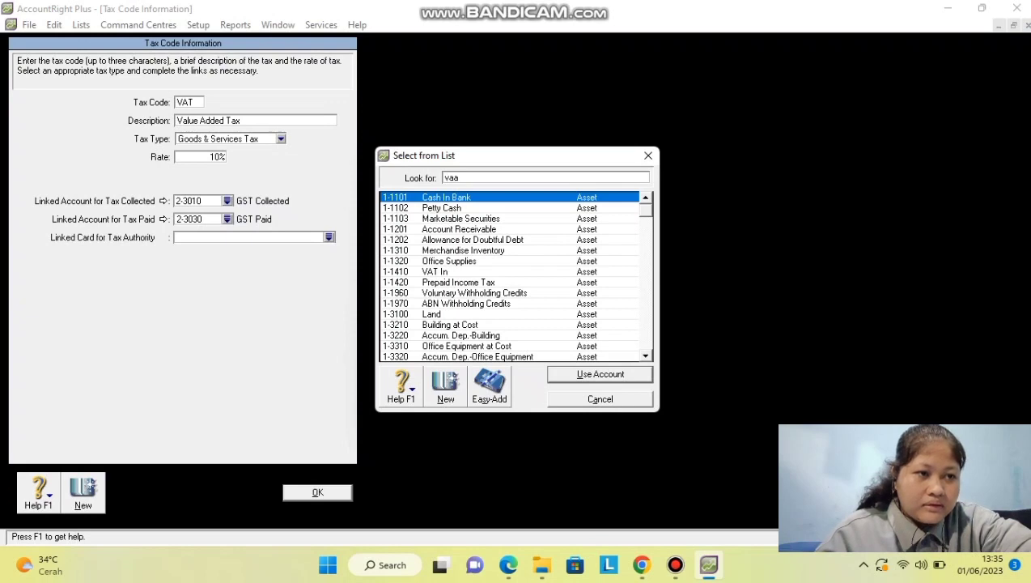
pyautogui.scroll(-4, 444, 177)
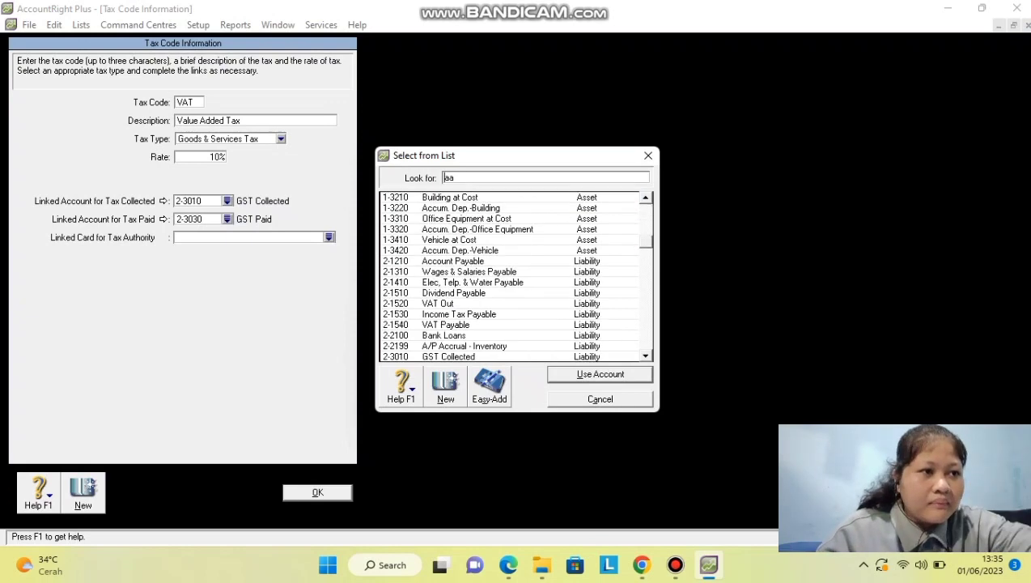
pyautogui.click(437, 303)
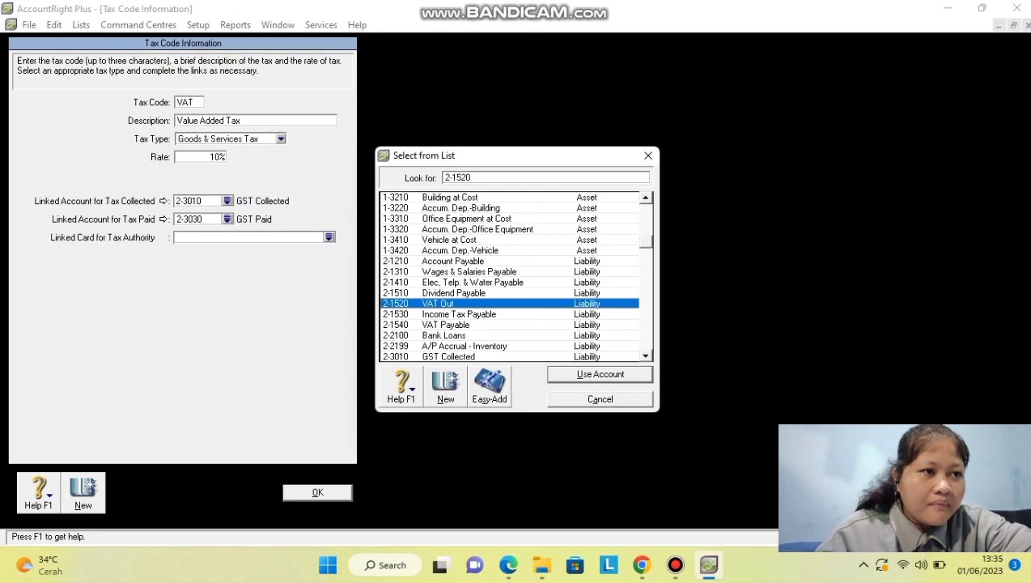
pyautogui.click(600, 374)
# Link VAT tax paid to 1-1410 VAT In and save the tax code.
pyautogui.click(228, 219)
pyautogui.scroll(8, 510, 277)
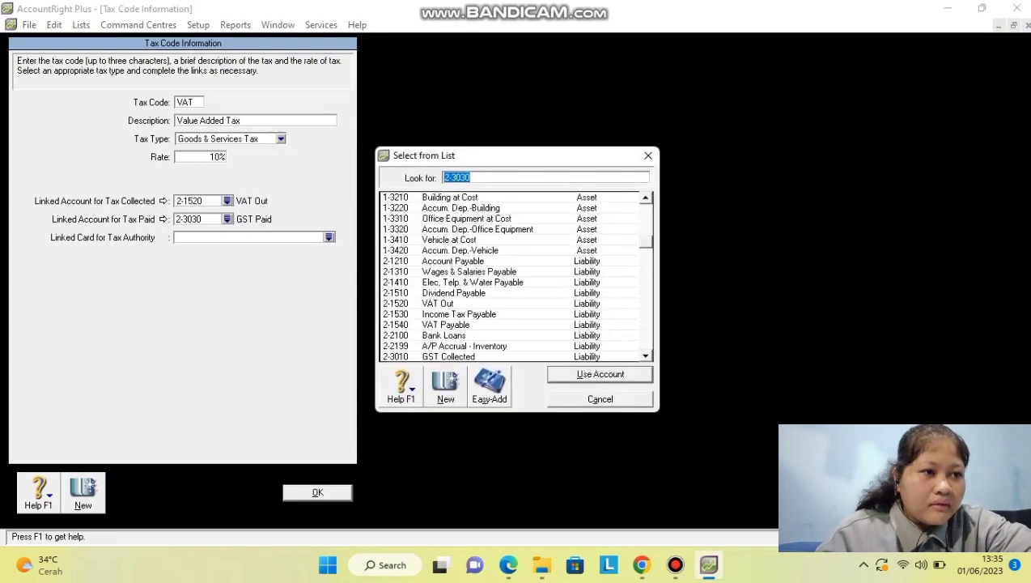
pyautogui.click(434, 271)
pyautogui.click(600, 374)
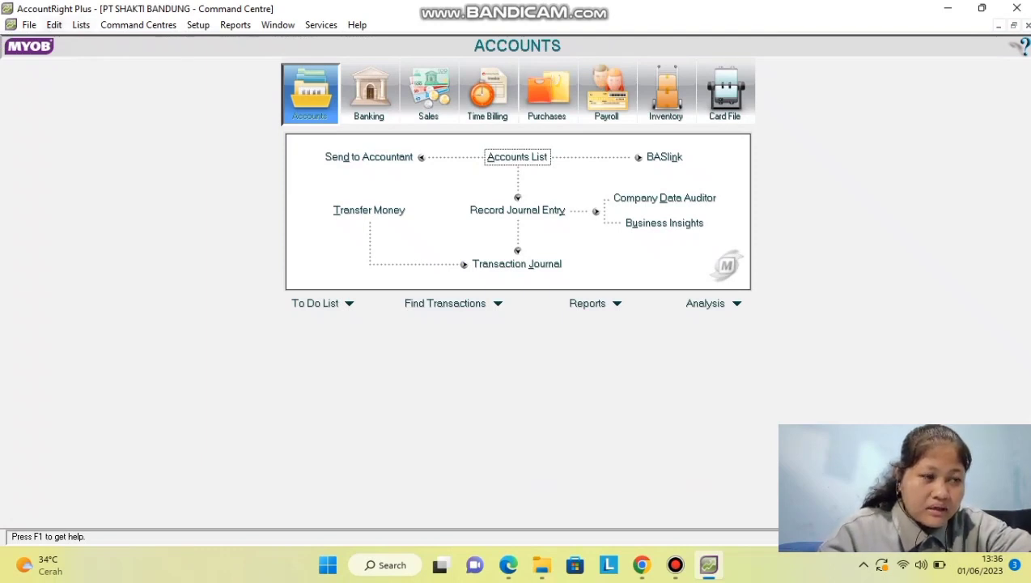
# Open Setup > Linked Accounts > Accounts & Banking Accounts.
pyautogui.click(198, 26)
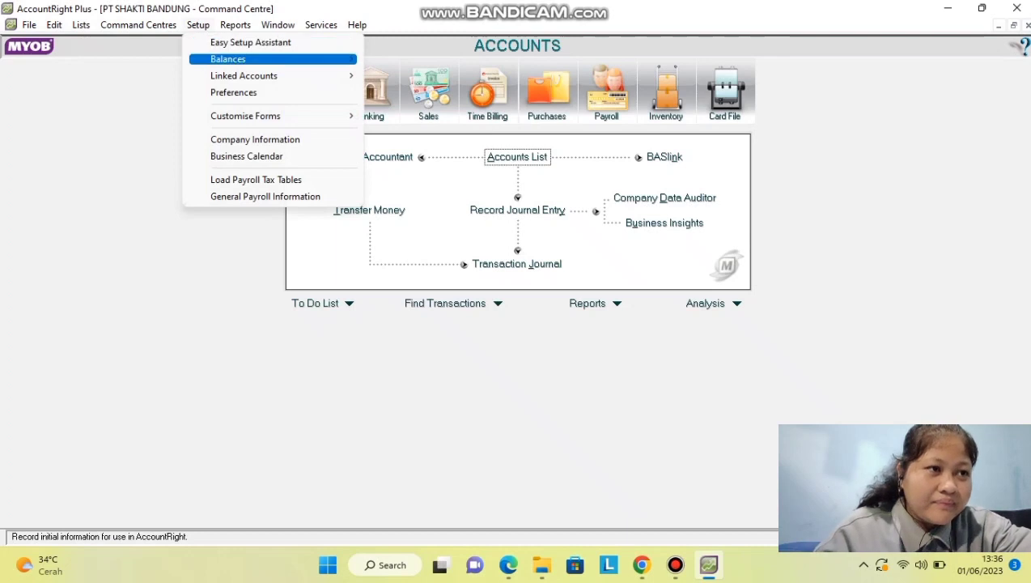
pyautogui.moveTo(244, 76)
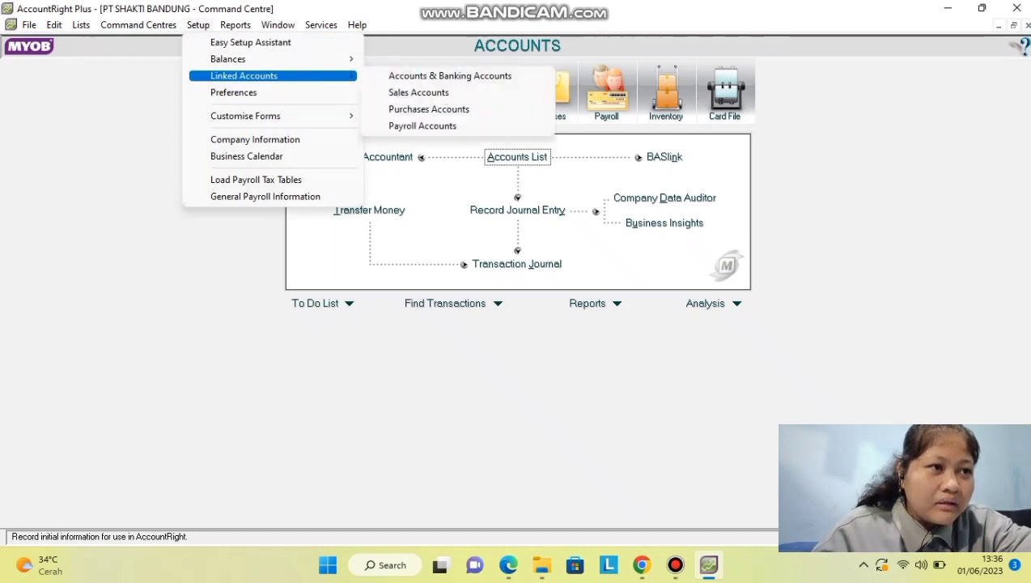
pyautogui.moveTo(675, 564)
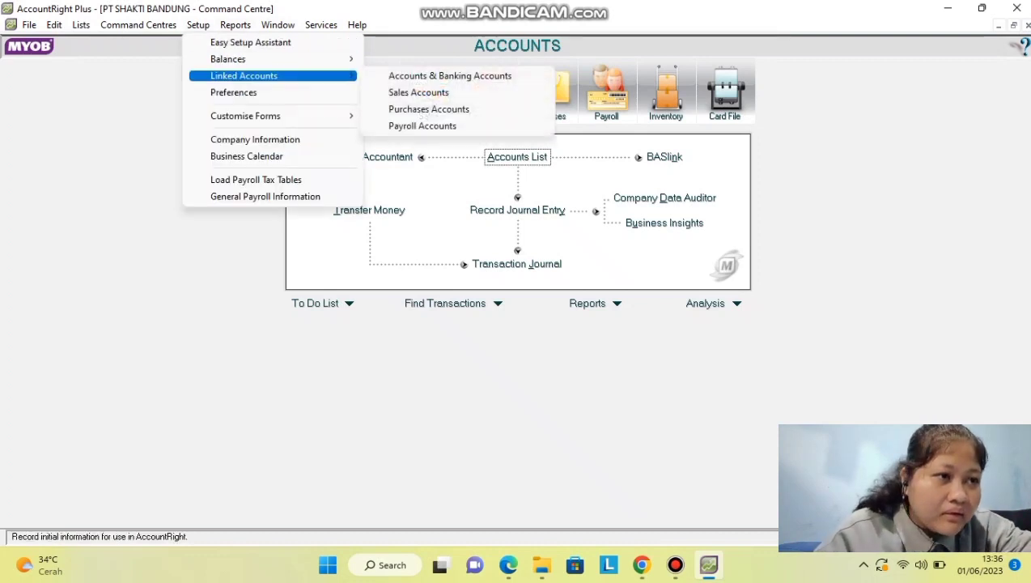
pyautogui.press('Up')
pyautogui.press('Return')
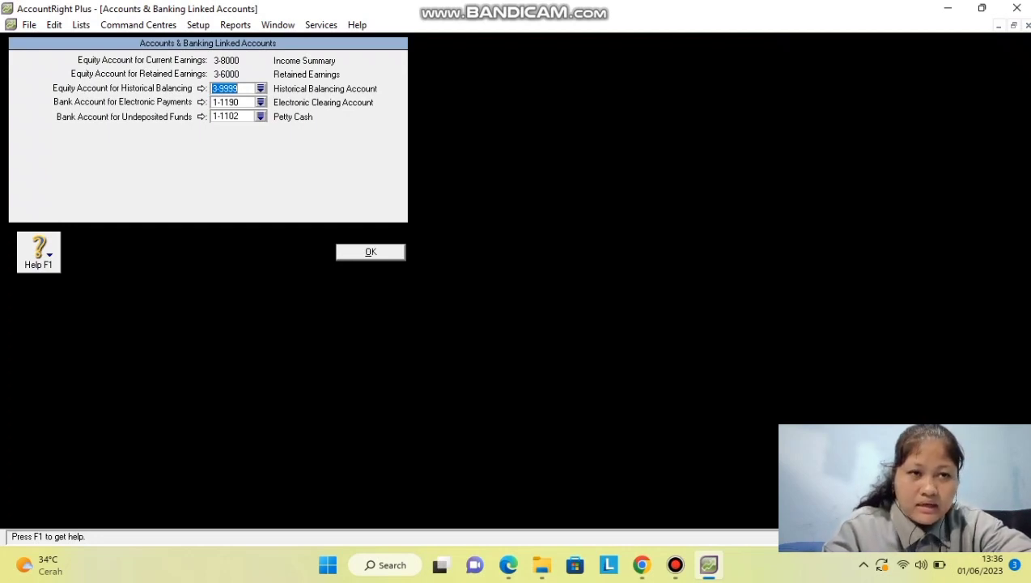
# Confirm the Accounts & Banking linked accounts and open the Sales Linked Accounts window.
pyautogui.press('Return')
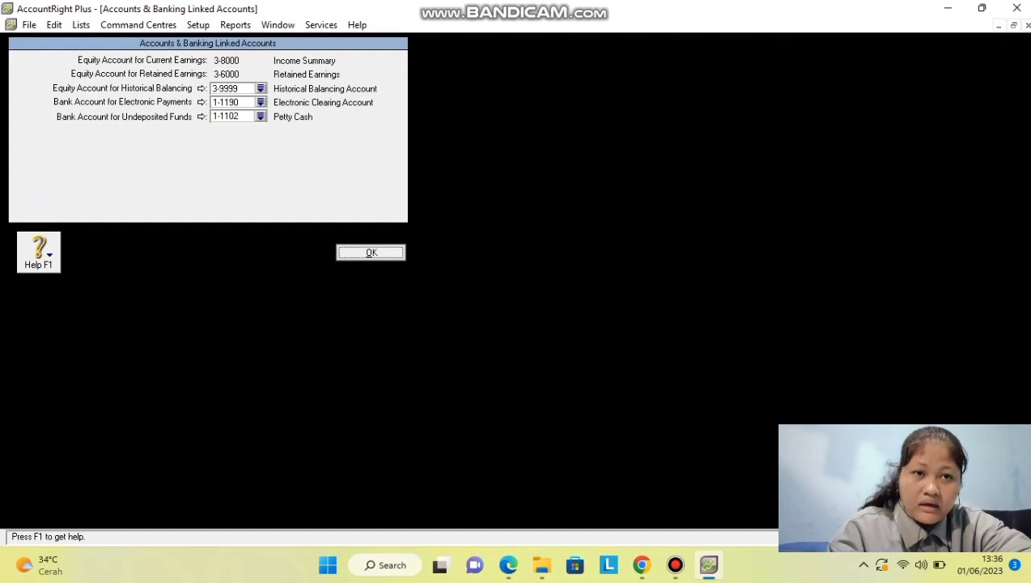
pyautogui.click(198, 25)
pyautogui.click(418, 92)
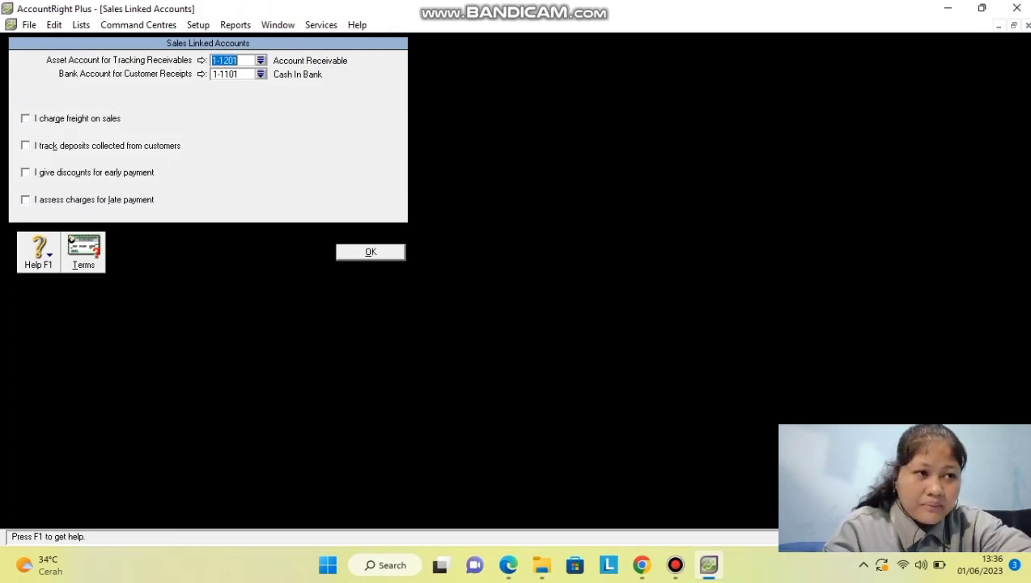
# Enable freight on sales linked to 4-3000 and turn on early-payment discounts.
pyautogui.click(26, 118)
pyautogui.click(260, 132)
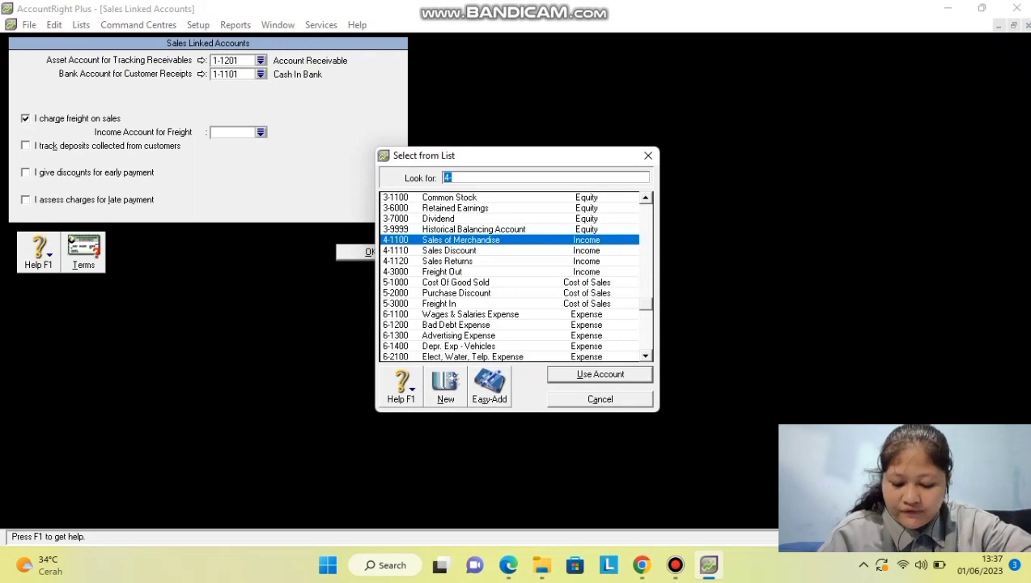
pyautogui.write('4-3000')
pyautogui.press('Return')
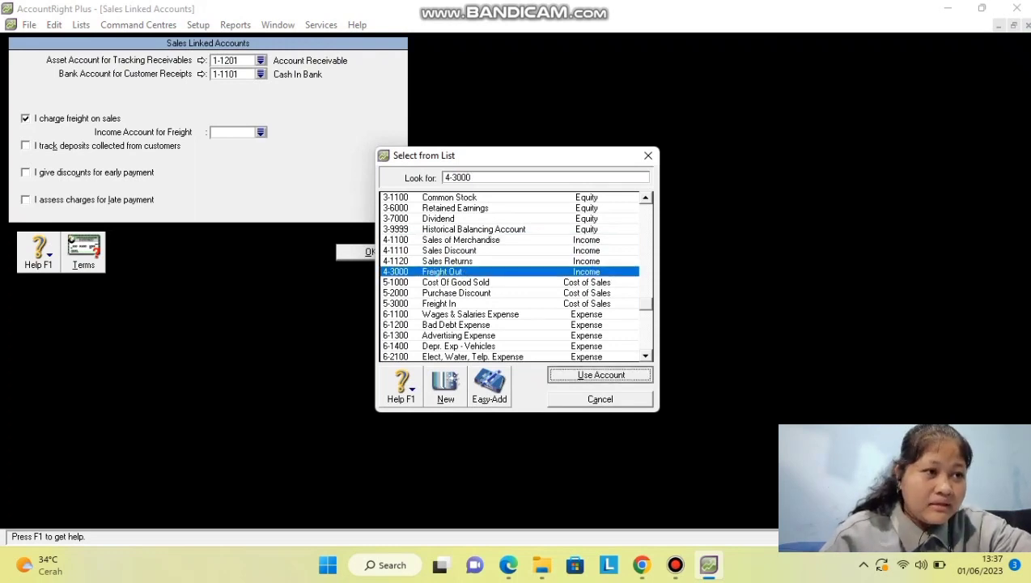
pyautogui.click(54, 146)
pyautogui.click(54, 173)
pyautogui.click(55, 146)
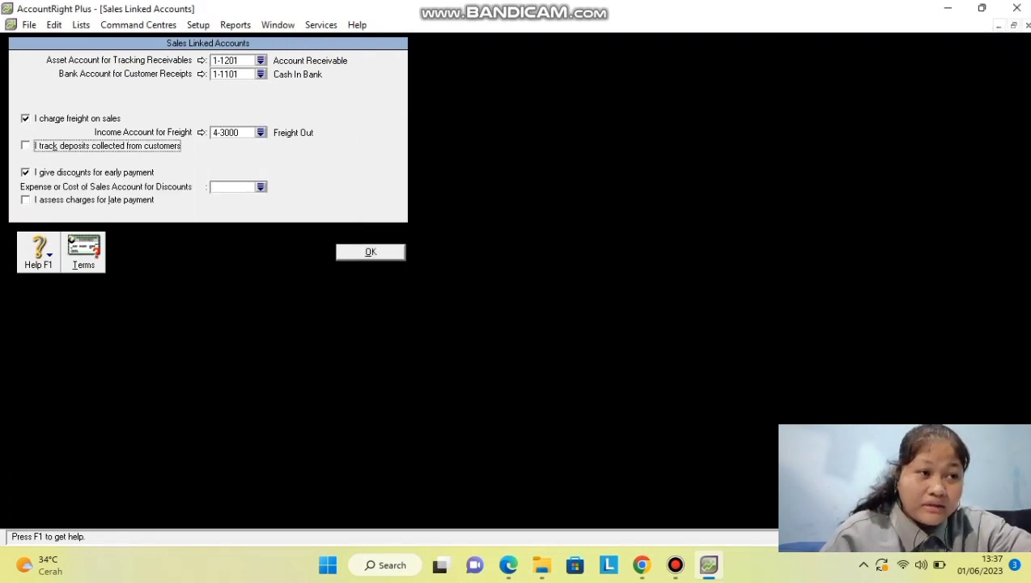
# Link sales discounts to 4-1110 Sales Discount, accepting the account warning.
pyautogui.click(261, 187)
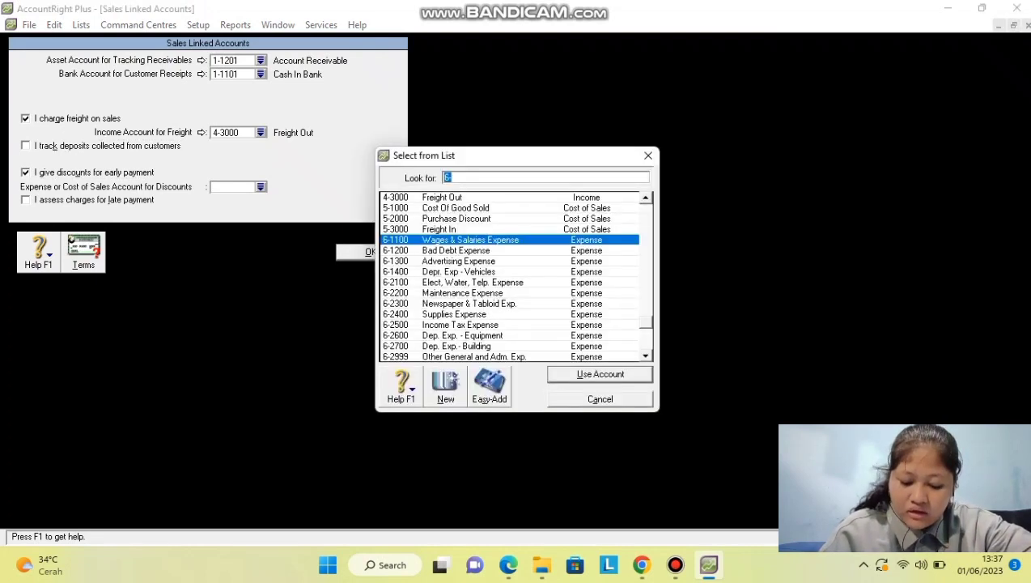
pyautogui.scroll(-3, 514, 276)
pyautogui.scroll(5, 514, 277)
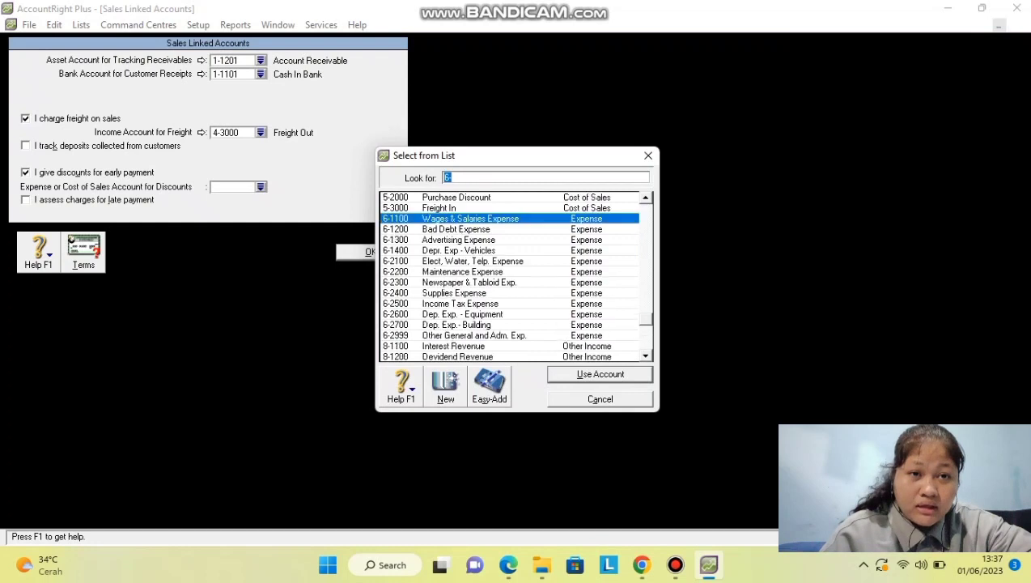
pyautogui.click(449, 251)
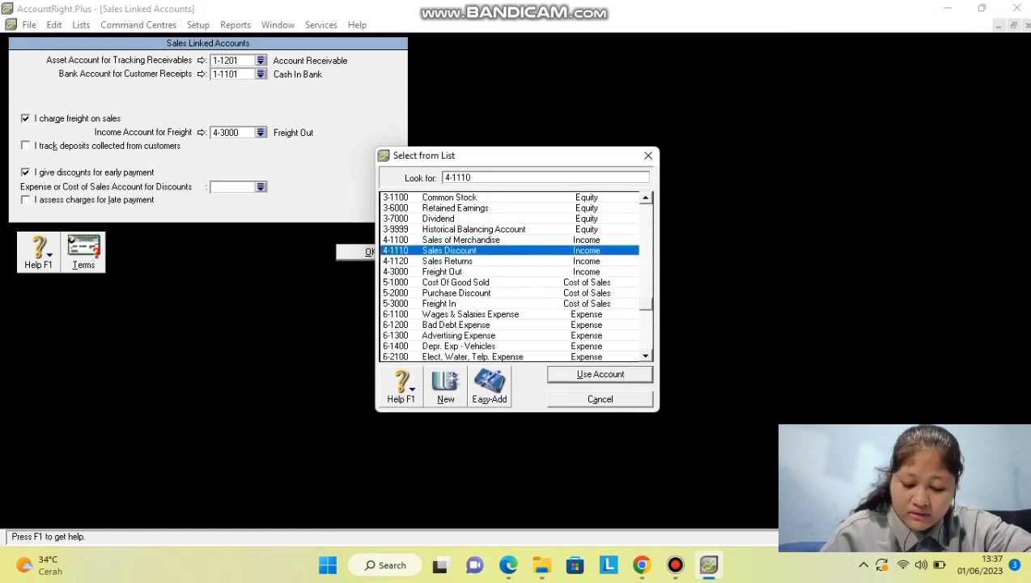
pyautogui.press('Return')
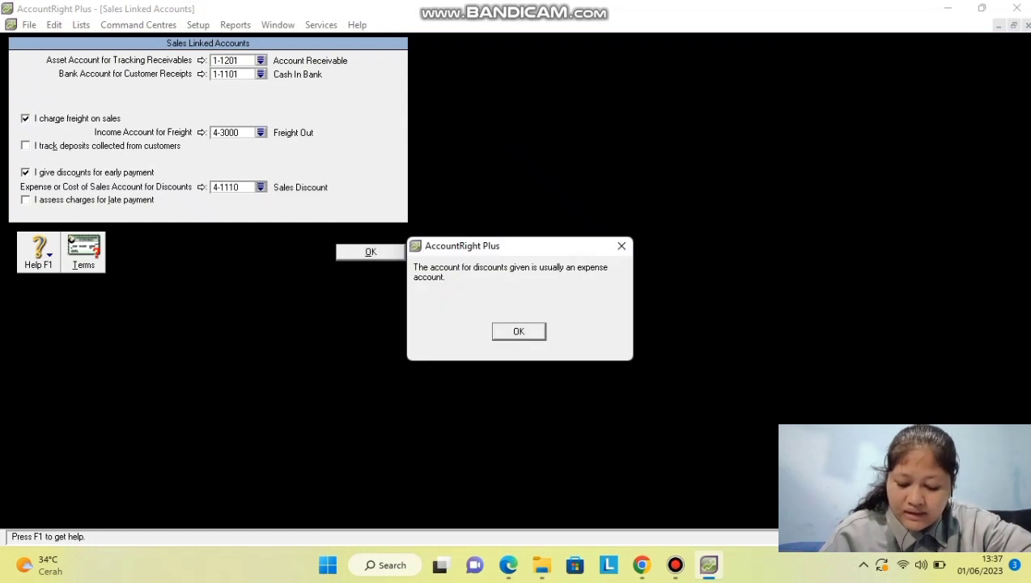
pyautogui.press('Return')
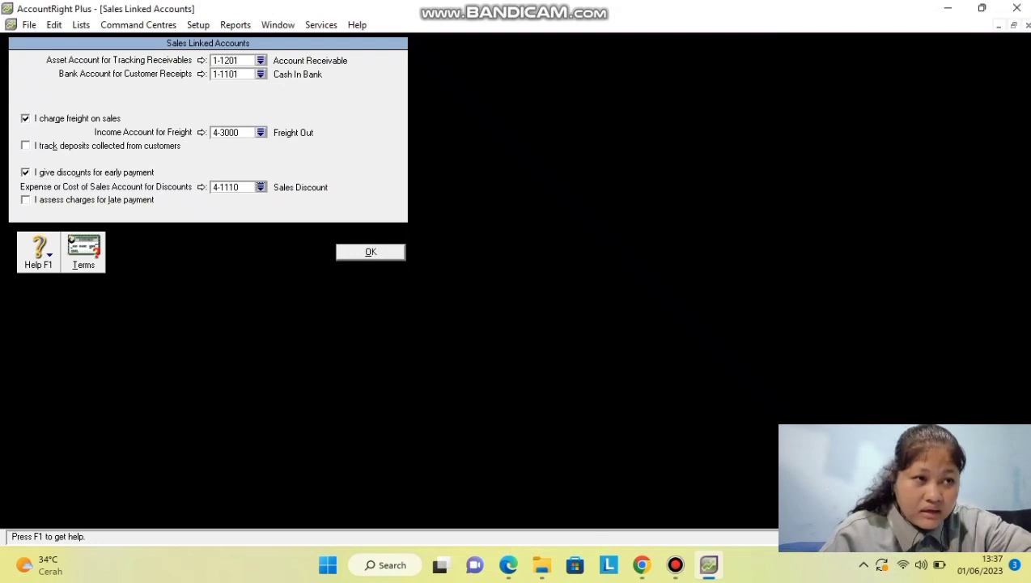
# Enable late-payment charges linked to 8-1300 Late Fees Collected.
pyautogui.click(26, 200)
pyautogui.click(261, 213)
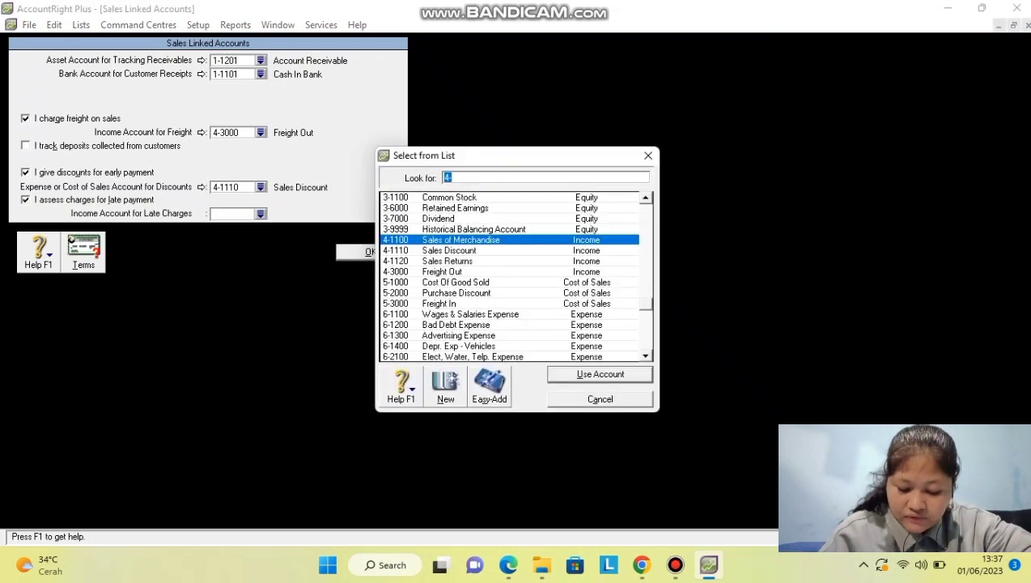
pyautogui.scroll(-4, 510, 276)
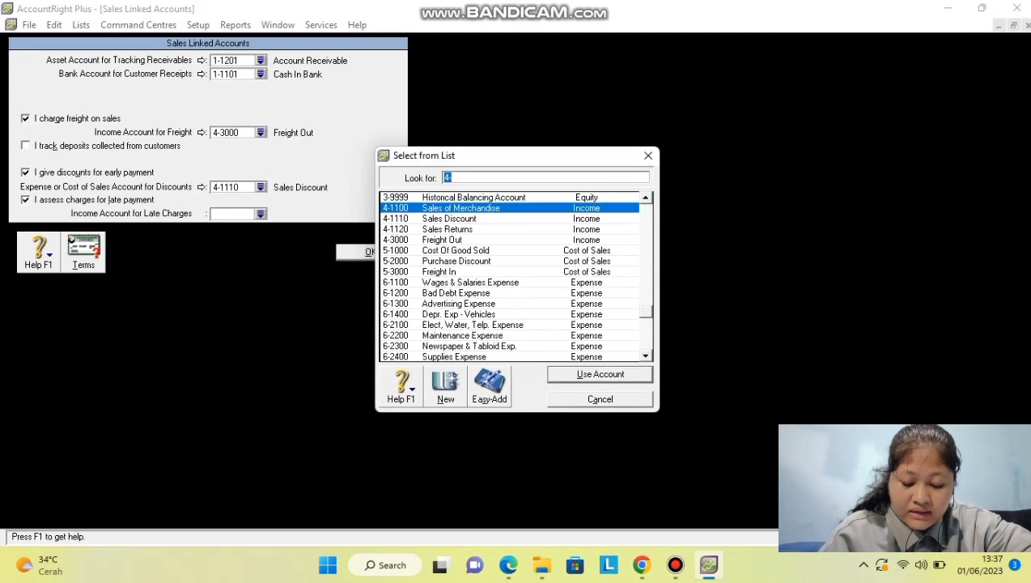
pyautogui.click(457, 335)
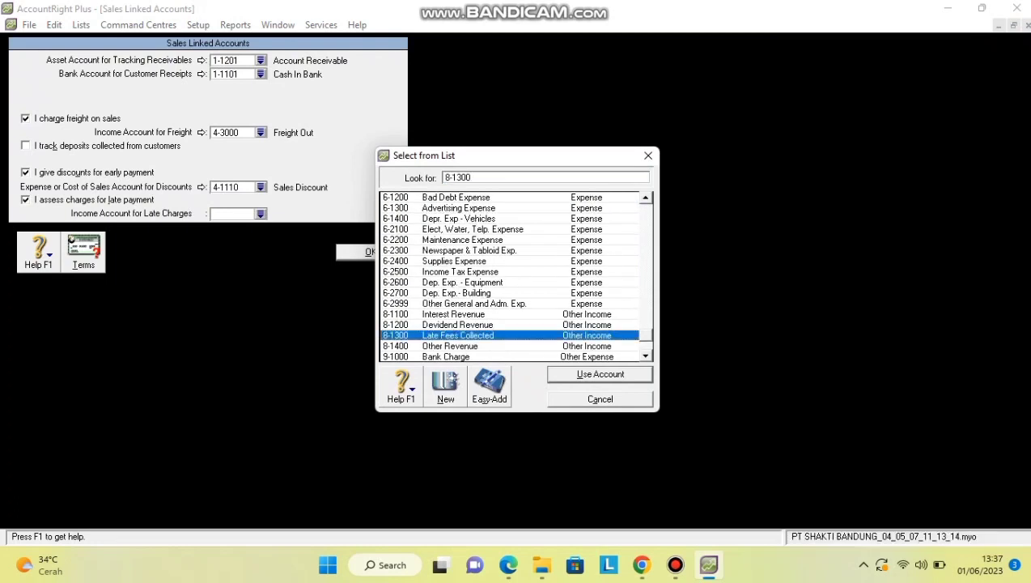
pyautogui.press('Return')
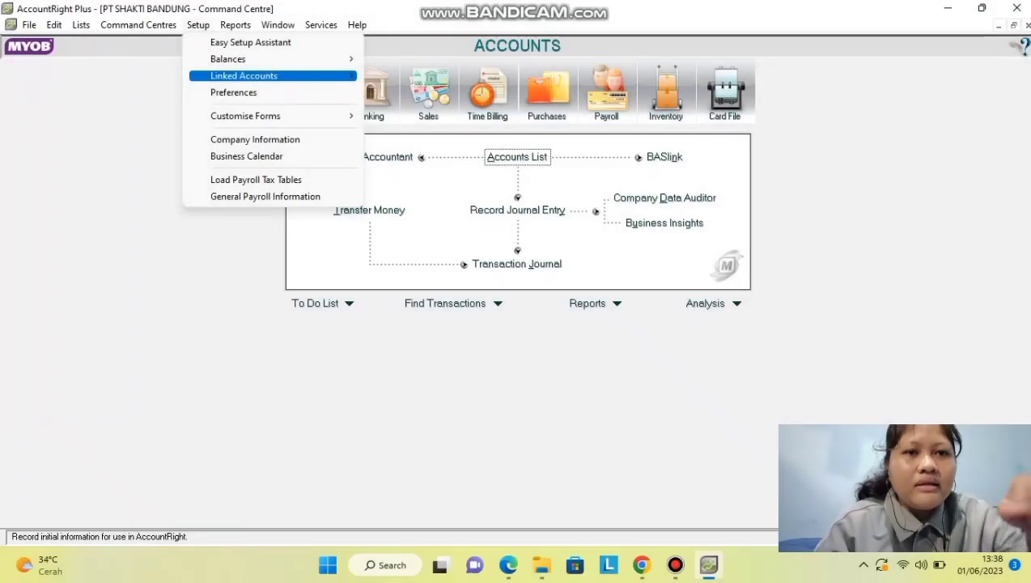
# In Purchases linked accounts, stop receiving items without a bill and link freight to 5-3000 Freight In.
pyautogui.moveTo(271, 73)
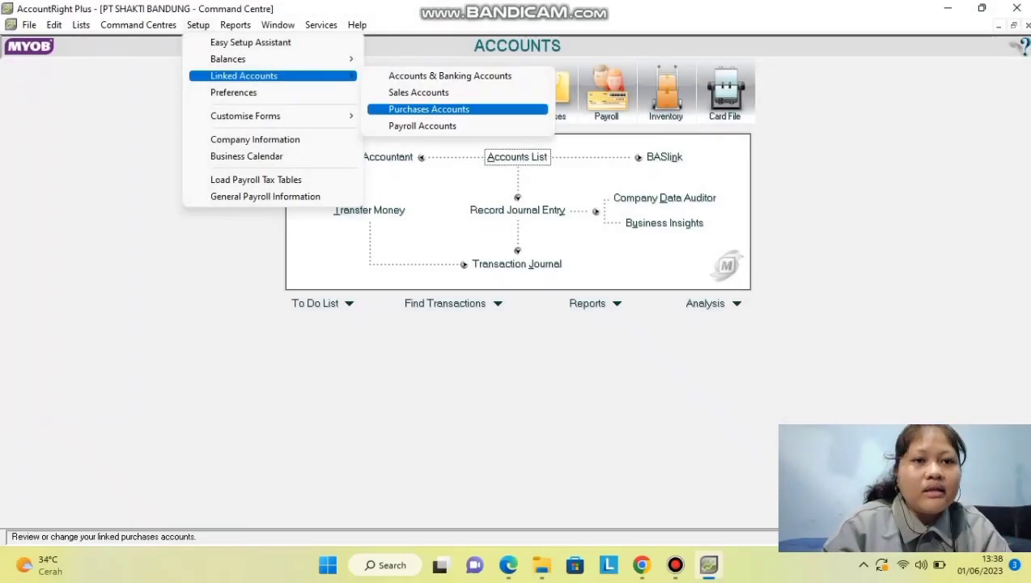
pyautogui.click(437, 106)
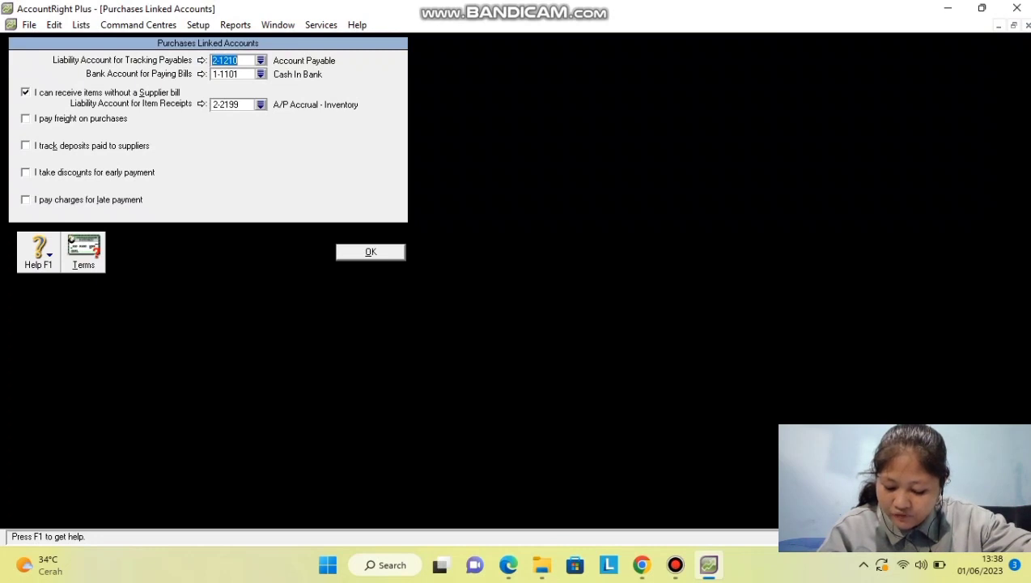
pyautogui.click(26, 92)
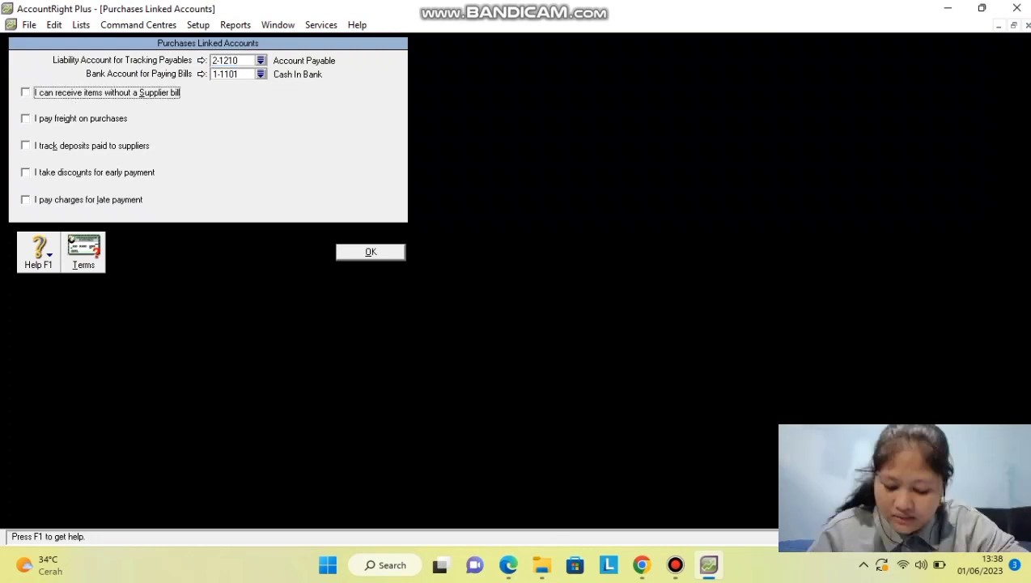
pyautogui.click(26, 119)
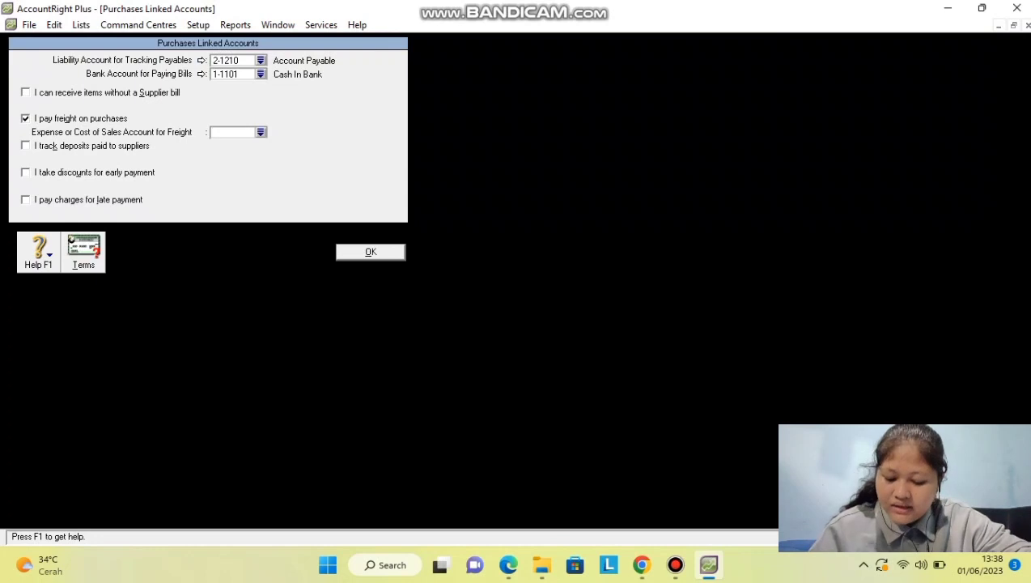
pyautogui.click(260, 132)
pyautogui.press('Up')
pyautogui.press('Up')
pyautogui.press('Down')
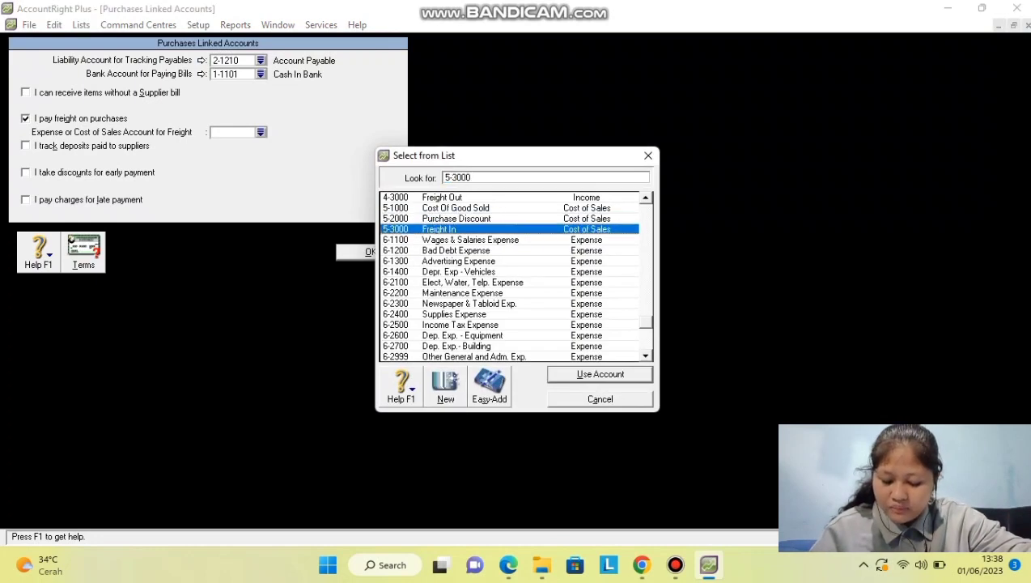
pyautogui.press('Return')
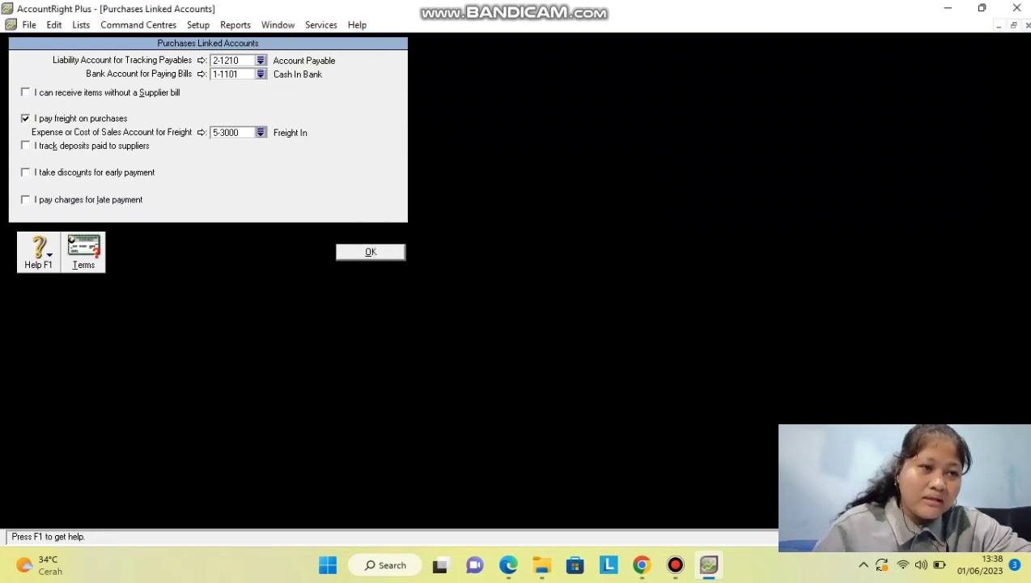
# Enable early-payment discounts linked to 5-2000 Purchase Discount.
pyautogui.press('Tab')
pyautogui.press('Tab')
pyautogui.press('space')
pyautogui.press('Tab')
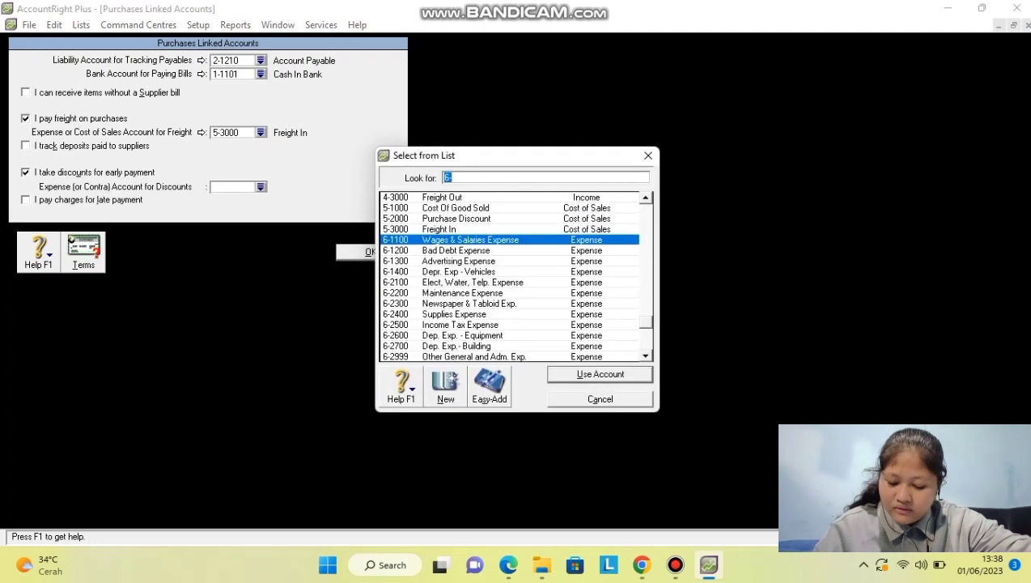
pyautogui.scroll(-1, 509, 275)
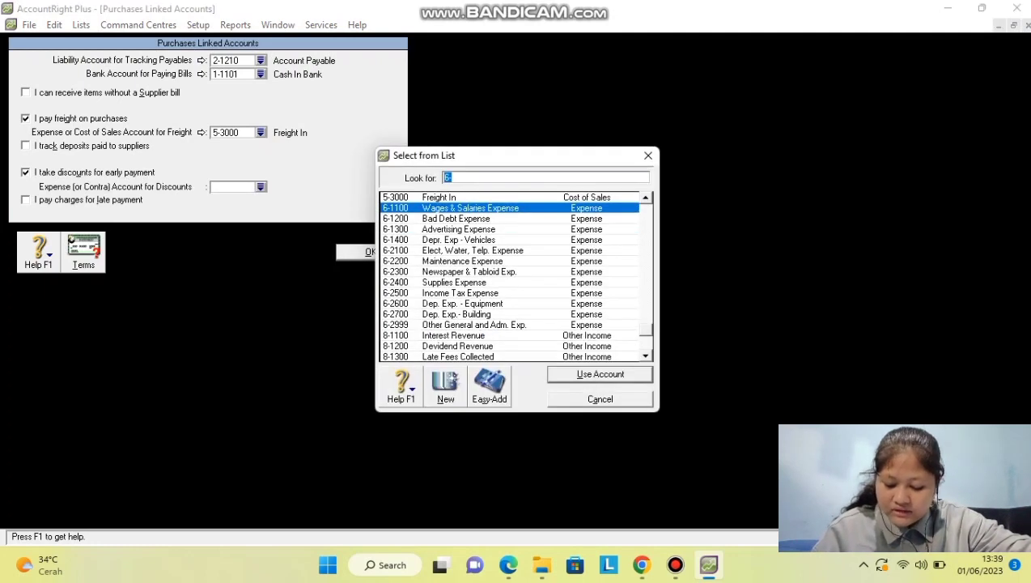
pyautogui.scroll(1, 509, 275)
pyautogui.write('5-2000')
pyautogui.press('Return')
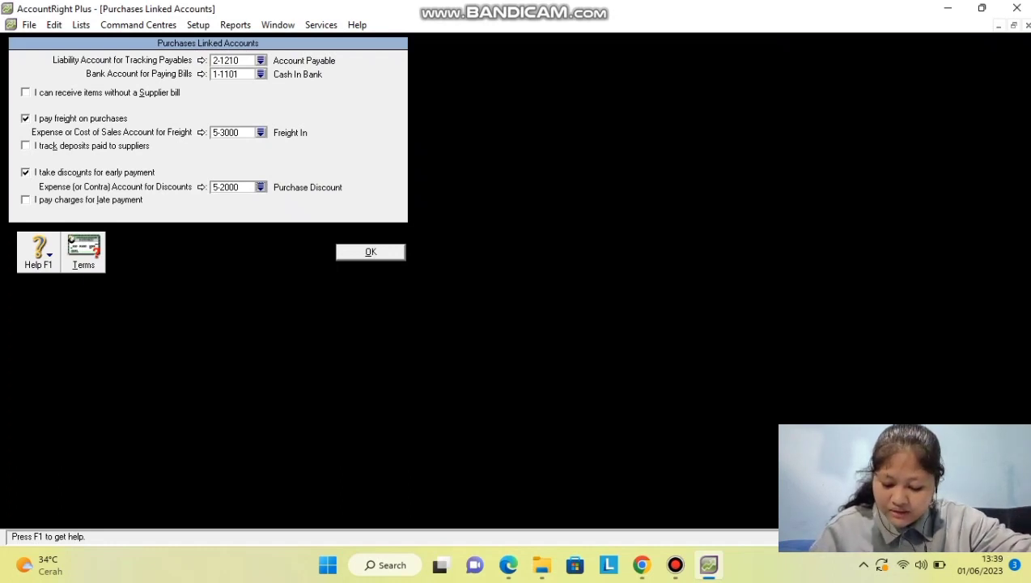
# Enable late-payment charges linked to 9-1200 Late Fees Expense and save the settings.
pyautogui.press('Tab')
pyautogui.press('space')
pyautogui.press('Tab')
pyautogui.write('6')
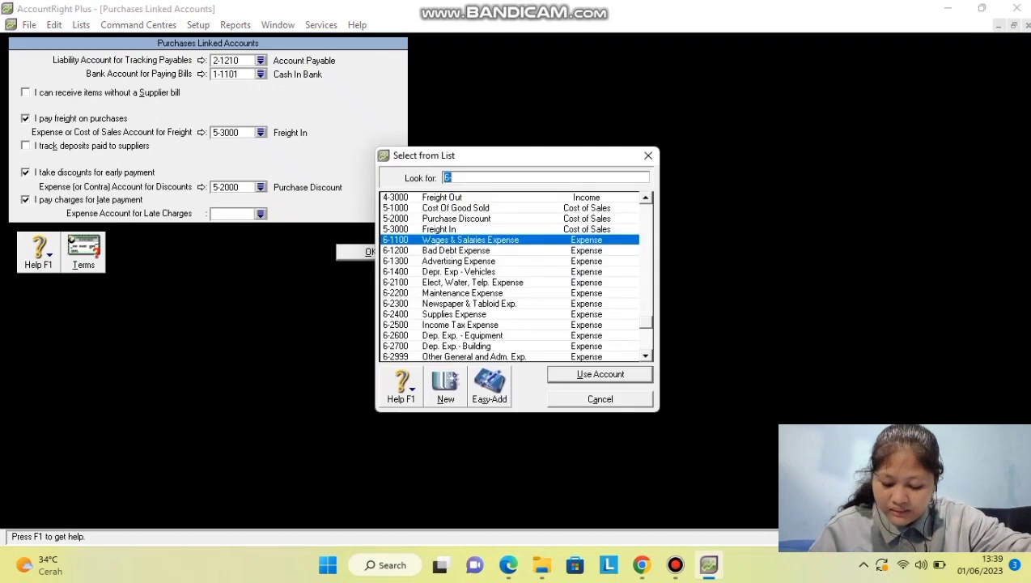
pyautogui.scroll(5, 510, 275)
pyautogui.scroll(-2, 510, 275)
pyautogui.scroll(-7, 510, 275)
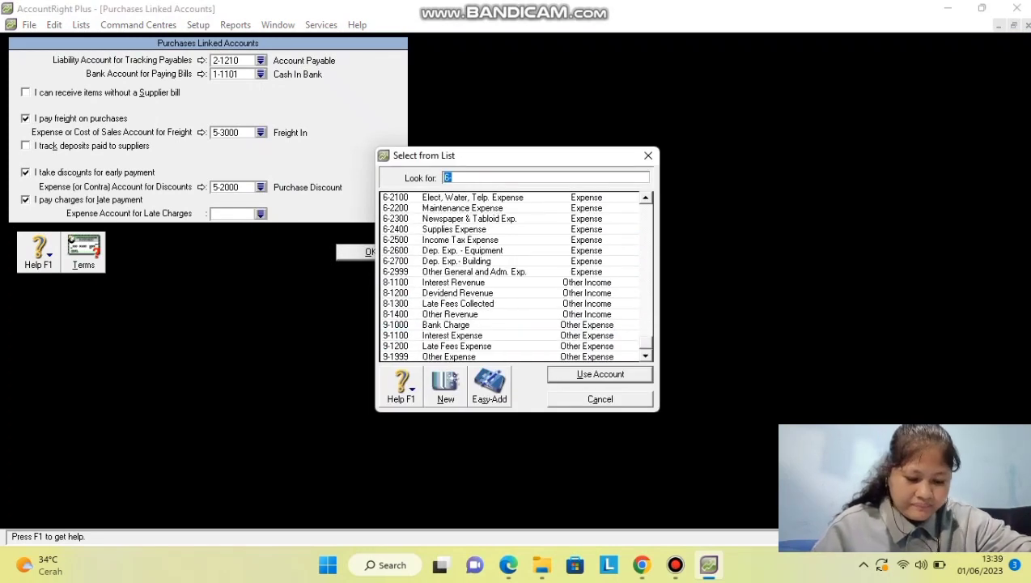
pyautogui.click(457, 346)
pyautogui.press('Return')
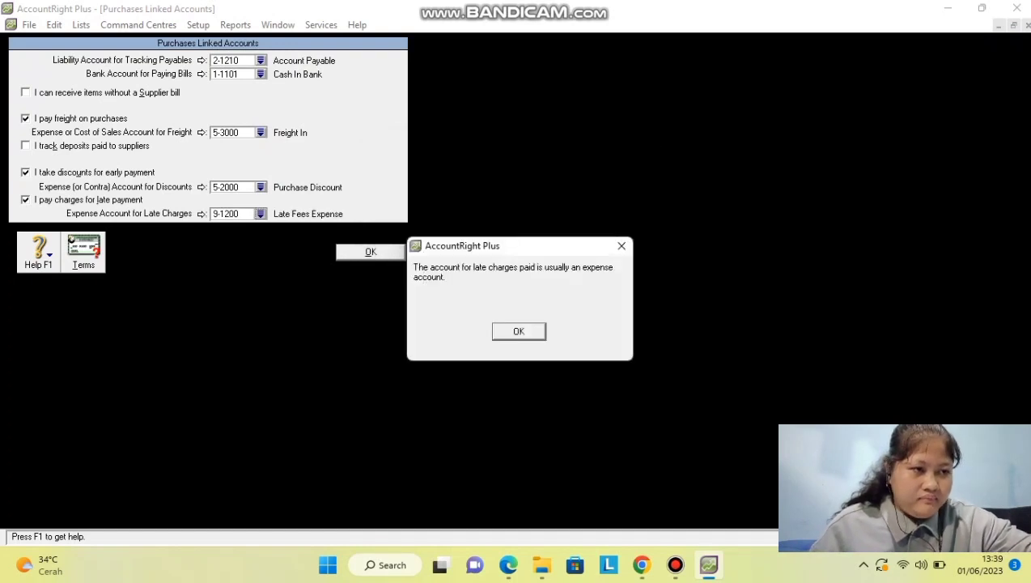
pyautogui.press('Return')
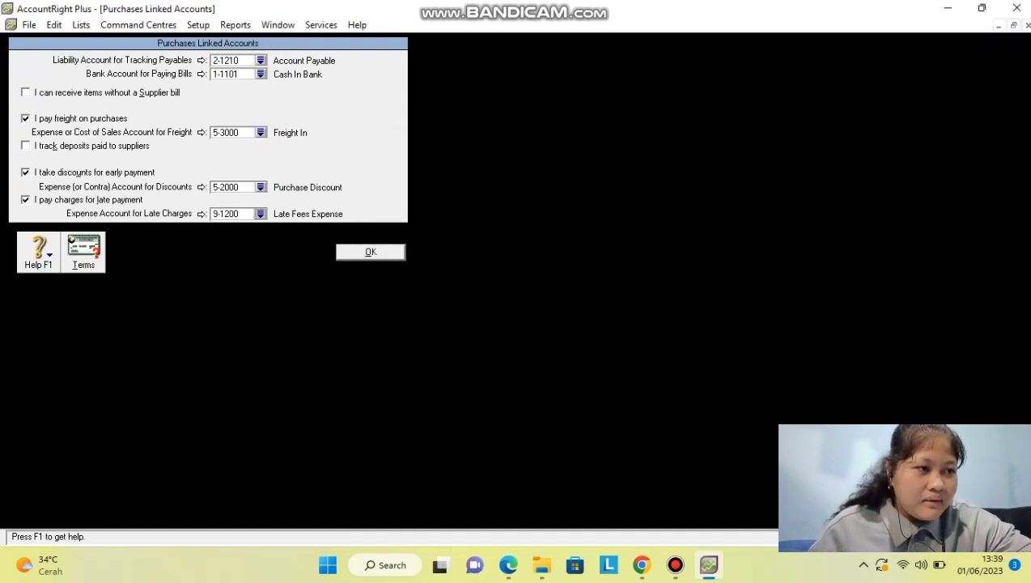
pyautogui.press('Return')
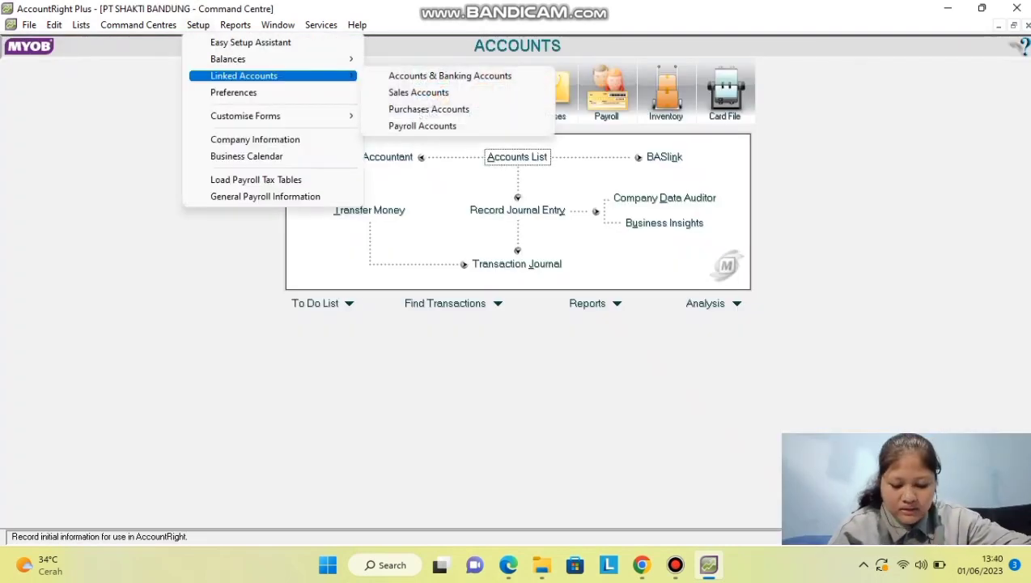
# In Sales linked accounts' customer credit terms, make payment due In a Given # of Days.
pyautogui.press('Down')
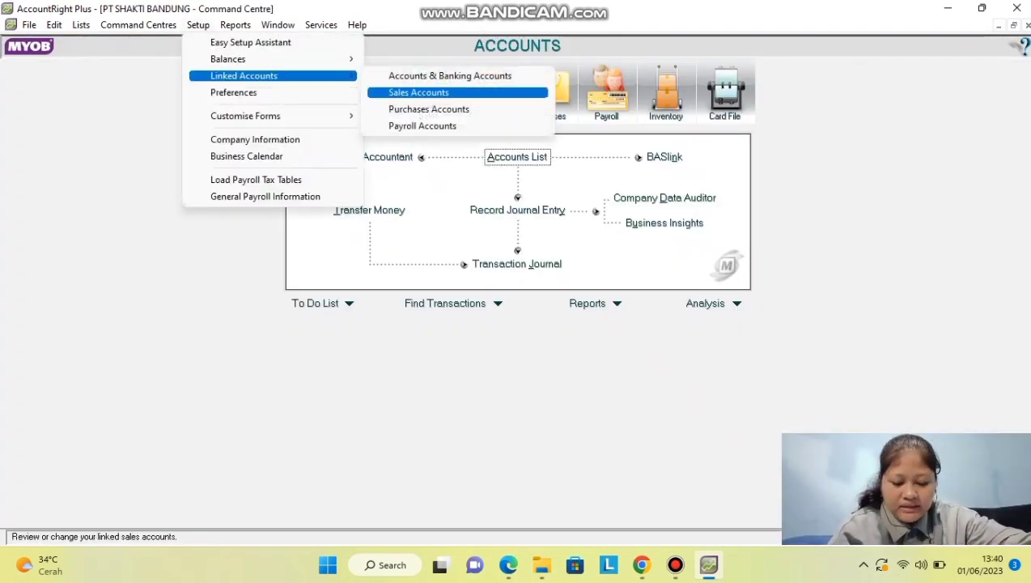
pyautogui.press('Down')
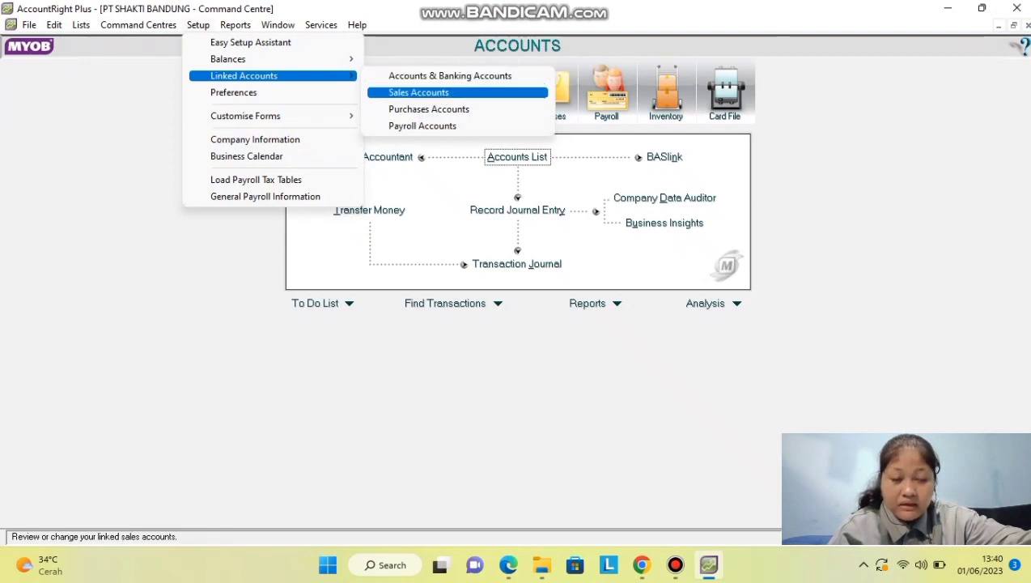
pyautogui.press('Return')
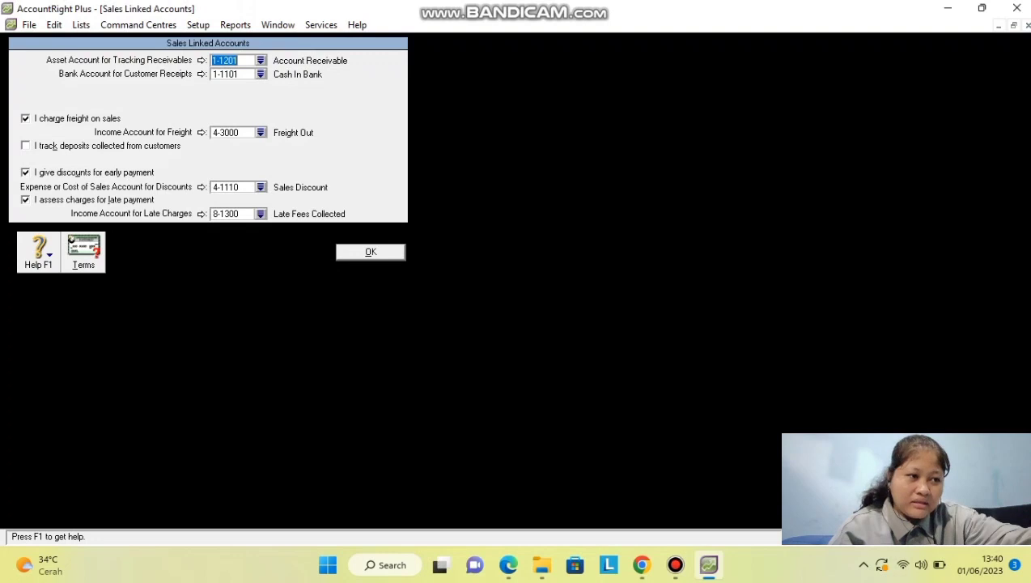
pyautogui.hotkey('alt', 't')
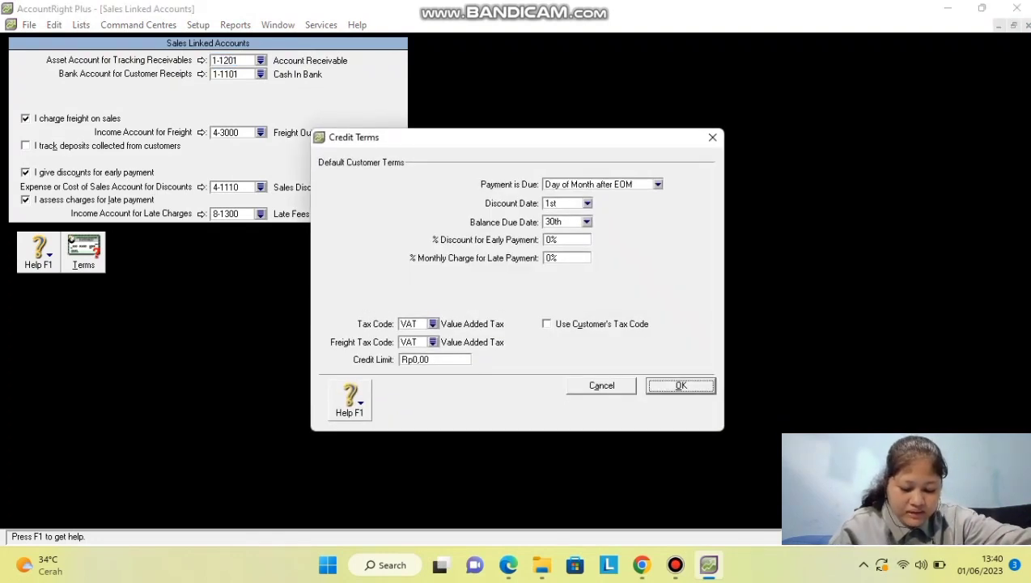
pyautogui.hotkey('alt', 'Down')
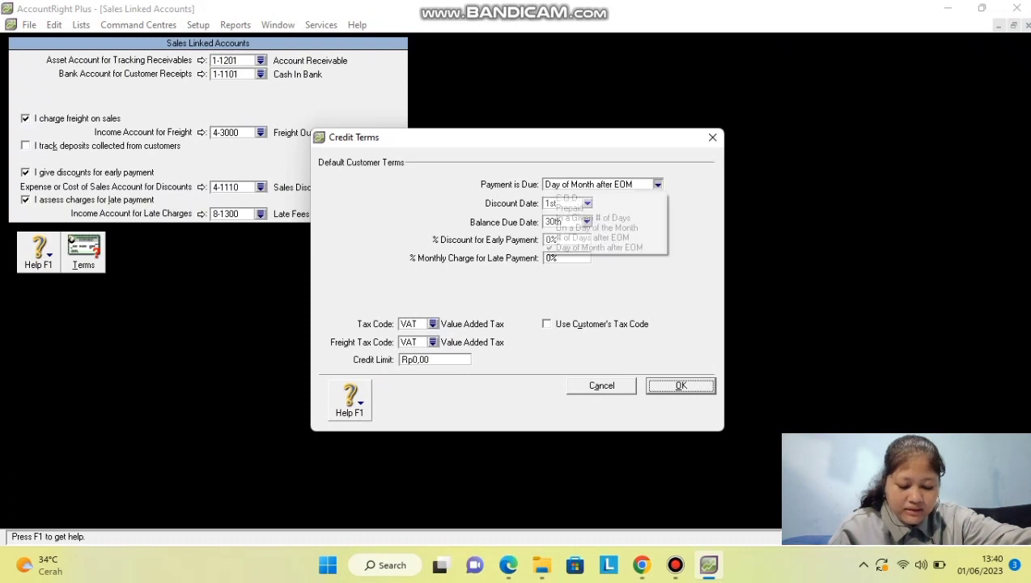
pyautogui.press('Up')
pyautogui.press('Up')
pyautogui.press('Up')
pyautogui.press('Return')
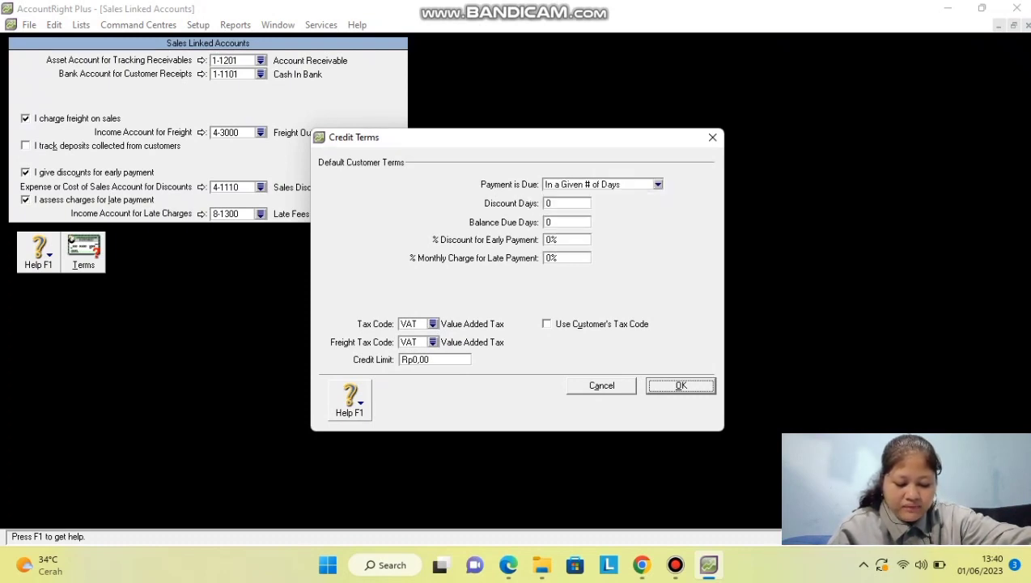
# Enter 10 discount days and 30 balance due days.
pyautogui.press('Tab')
pyautogui.write('10')
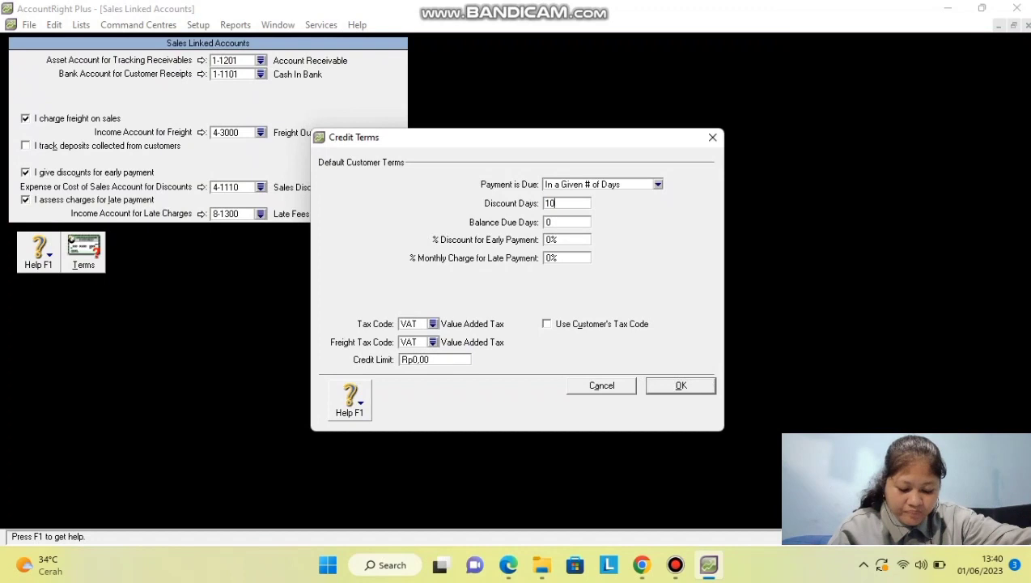
pyautogui.press('Tab')
pyautogui.hotkey('shift', 'Tab')
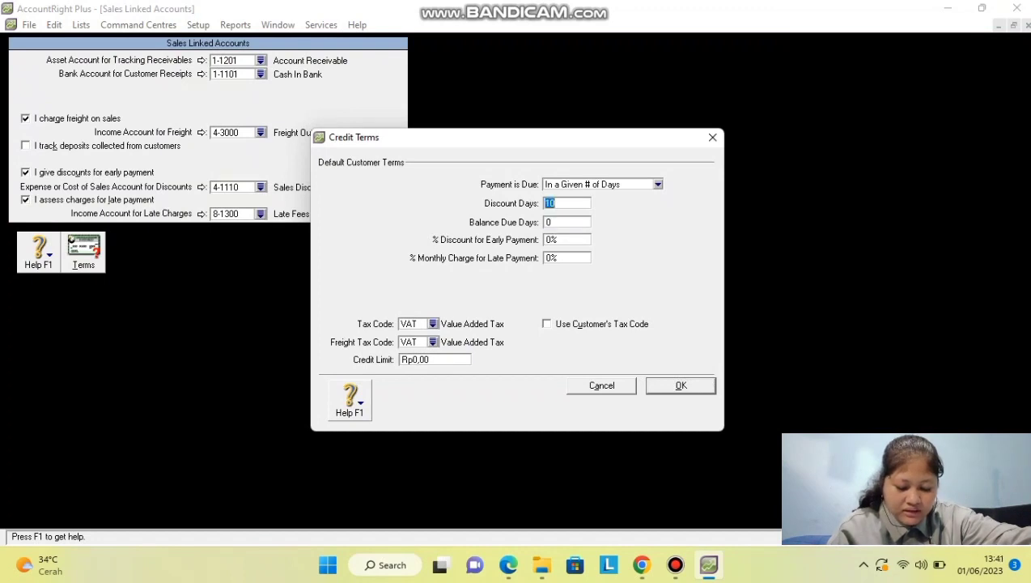
pyautogui.press('Tab')
pyautogui.write('30')
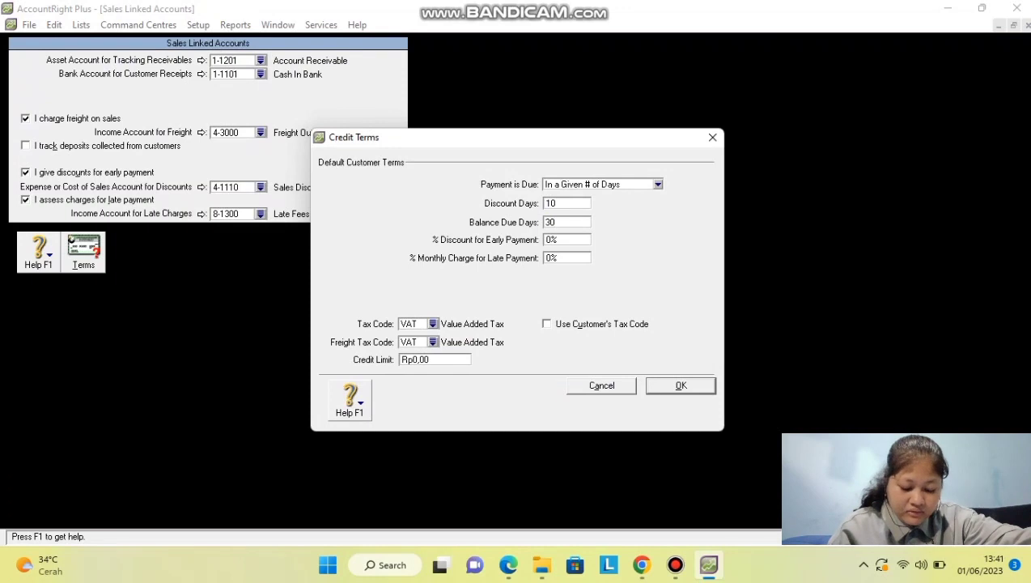
pyautogui.press('Tab')
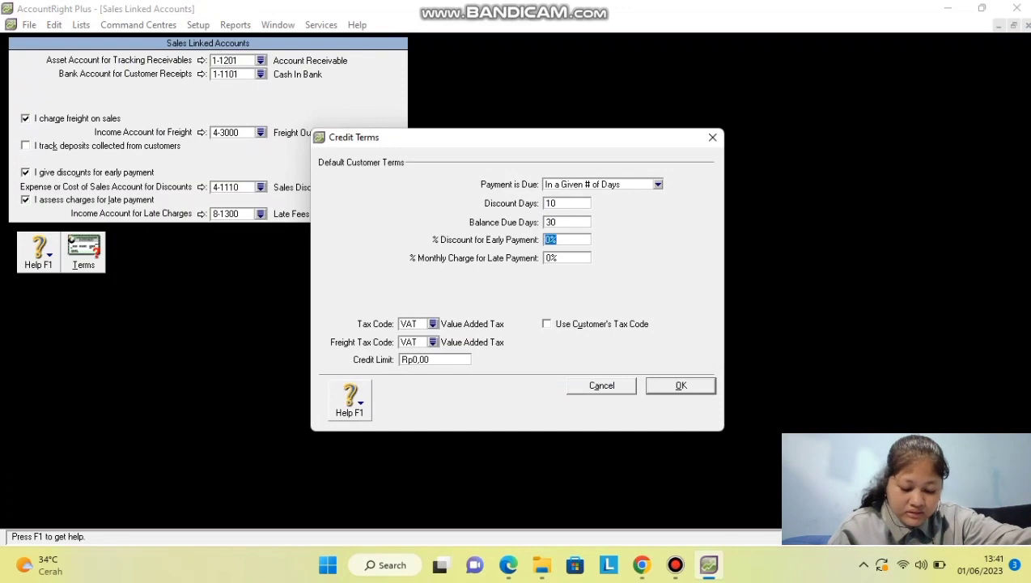
pyautogui.press('Return')
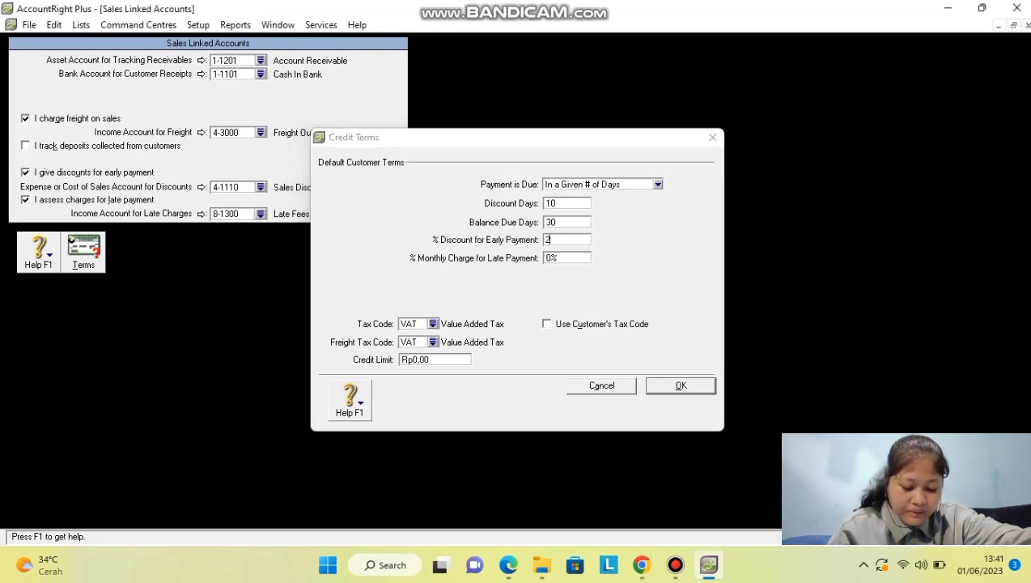
pyautogui.press('Return')
# Set a 1% monthly late charge, keep VAT, use N-T freight tax, and save the terms.
pyautogui.press('Tab')
pyautogui.write('1')
pyautogui.press('Tab')
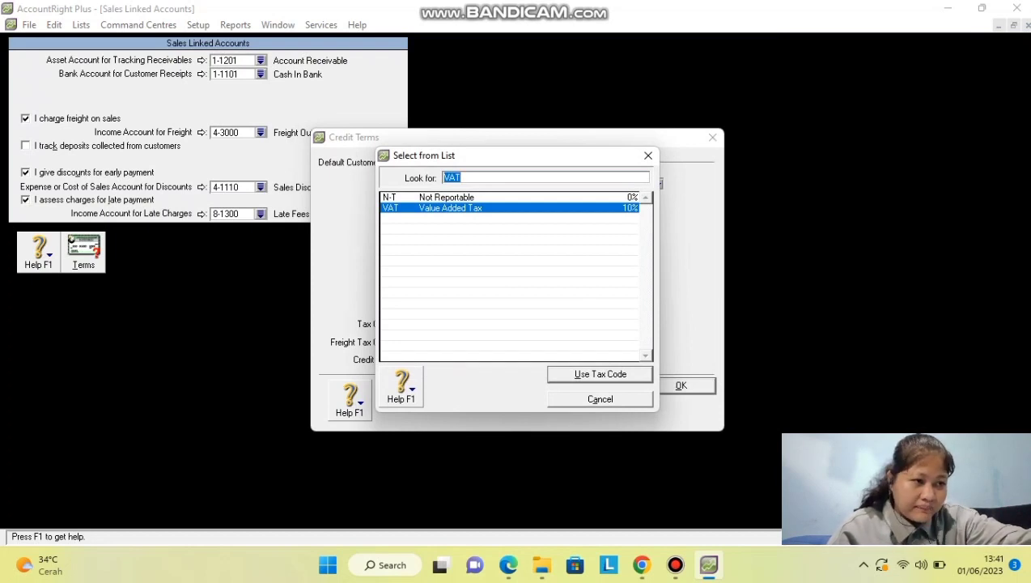
pyautogui.press('Return')
pyautogui.press('Tab')
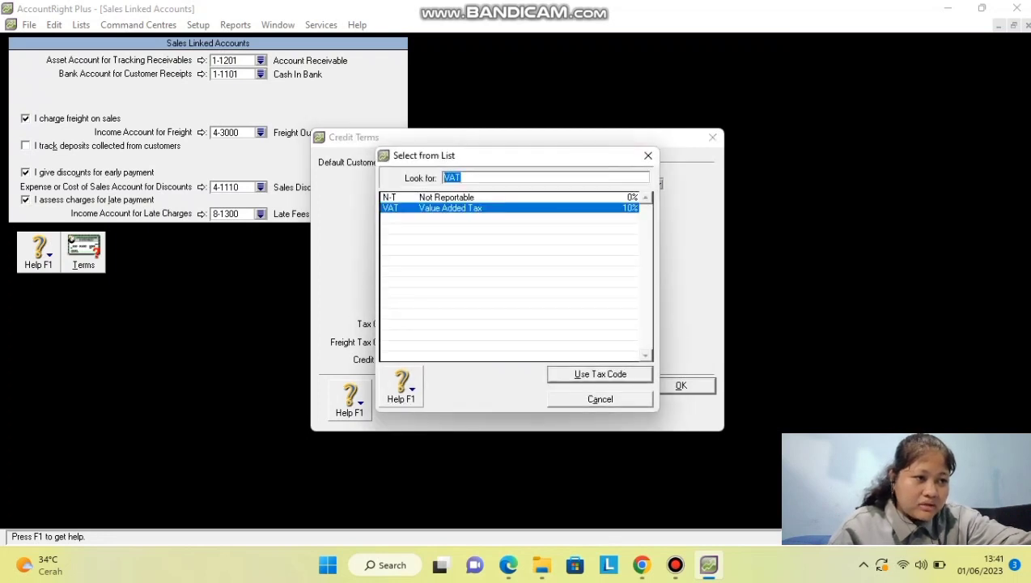
pyautogui.write('N-T')
pyautogui.press('Return')
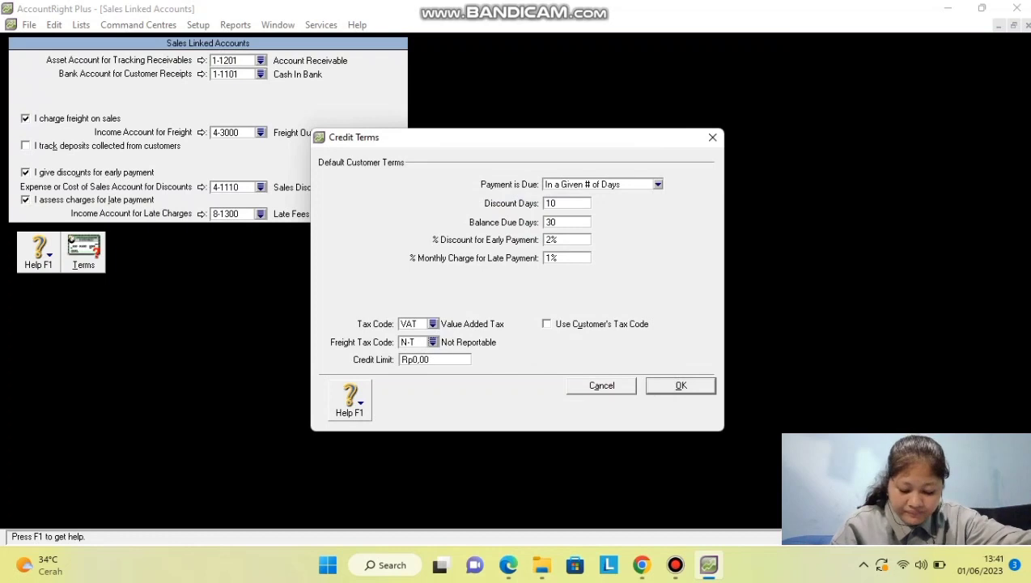
pyautogui.press('Return')
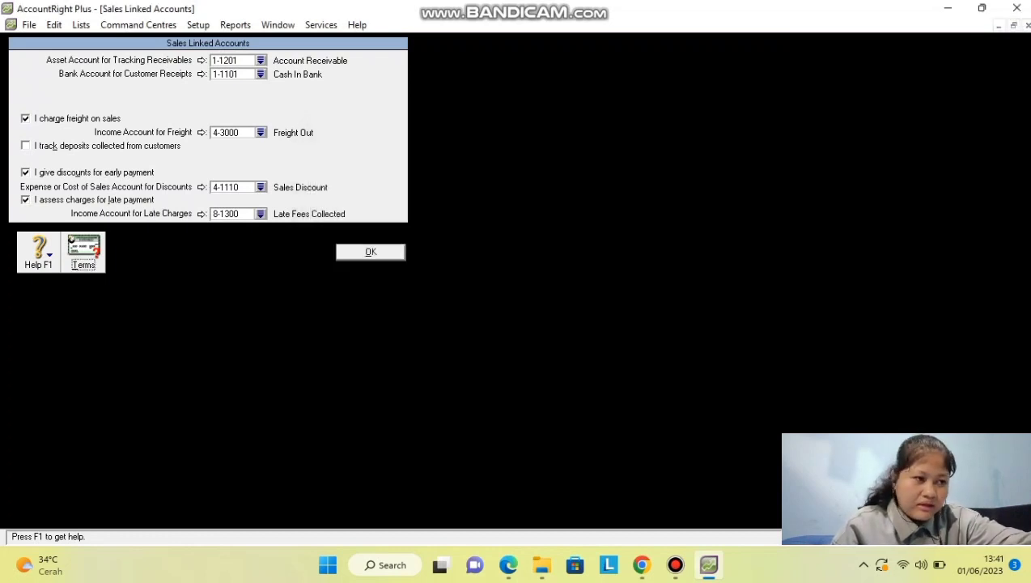
pyautogui.press('Return')
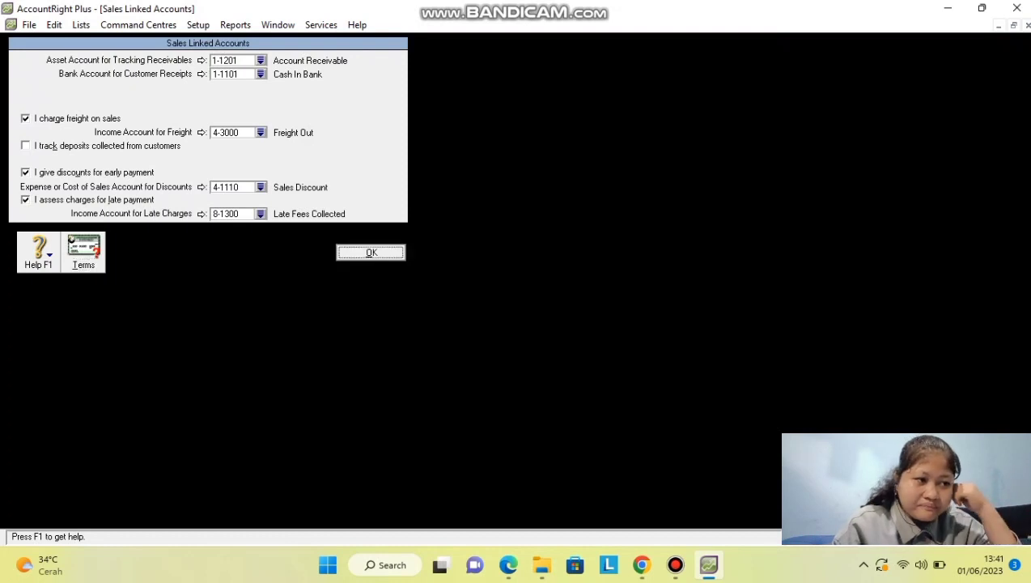
# In Purchases linked accounts' supplier credit terms, make payment due In a Given # of Days.
pyautogui.hotkey('alt', 's')
pyautogui.press('Down')
pyautogui.press('Down')
pyautogui.press('Right')
pyautogui.press('Down')
pyautogui.press('Down')
pyautogui.press('Return')
pyautogui.hotkey('alt', 't')
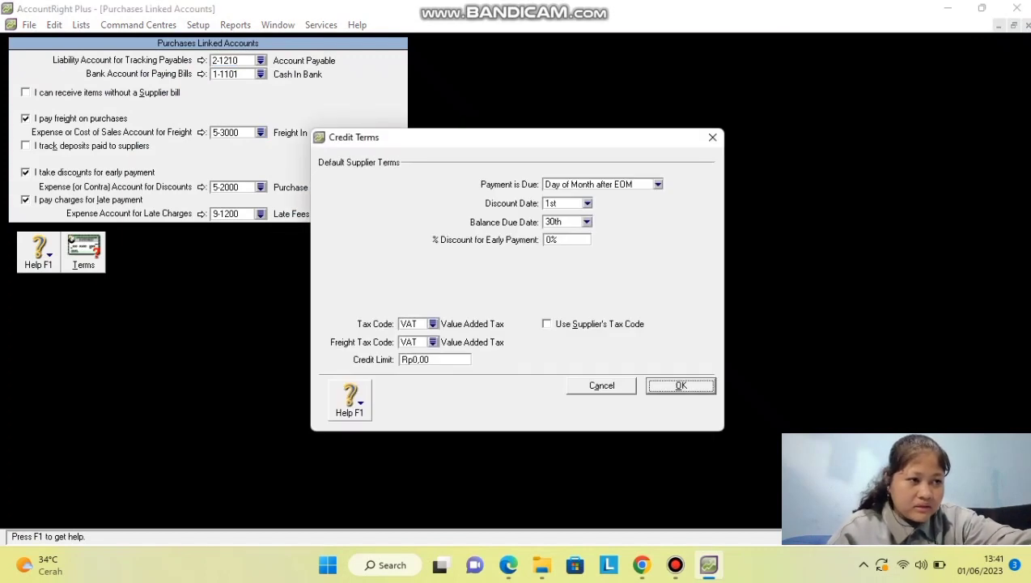
pyautogui.click(657, 185)
pyautogui.click(603, 218)
# Enter 10 discount days, 30 balance due days, 3% discount, N-T freight tax, then save.
pyautogui.click(566, 203)
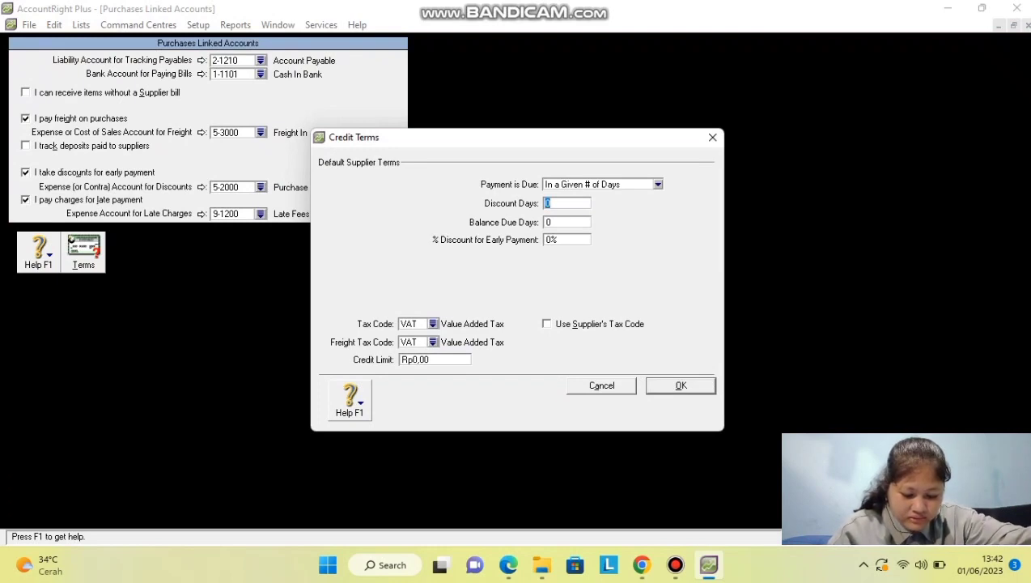
pyautogui.write('10')
pyautogui.press('Tab')
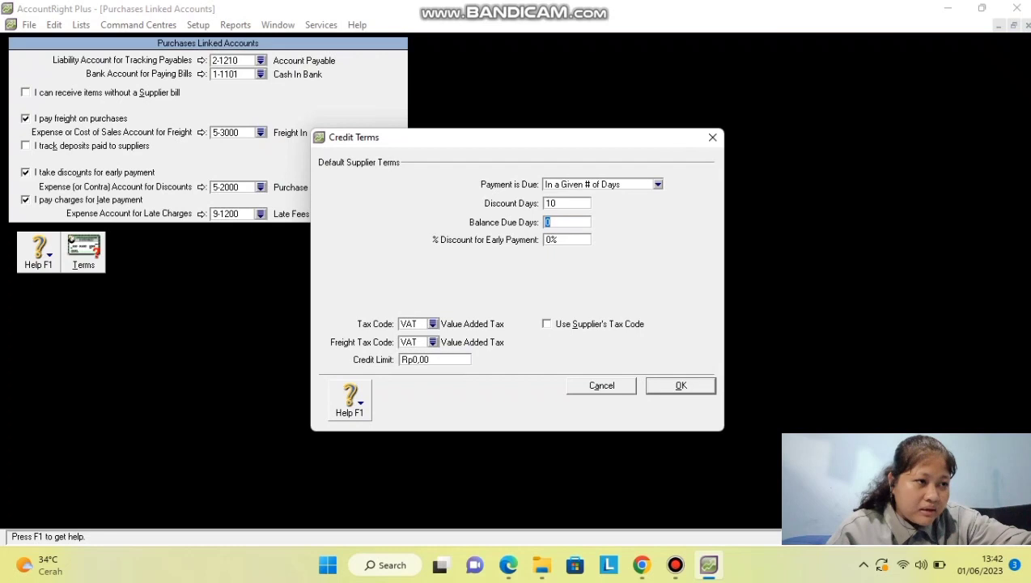
pyautogui.write('30')
pyautogui.press('Tab')
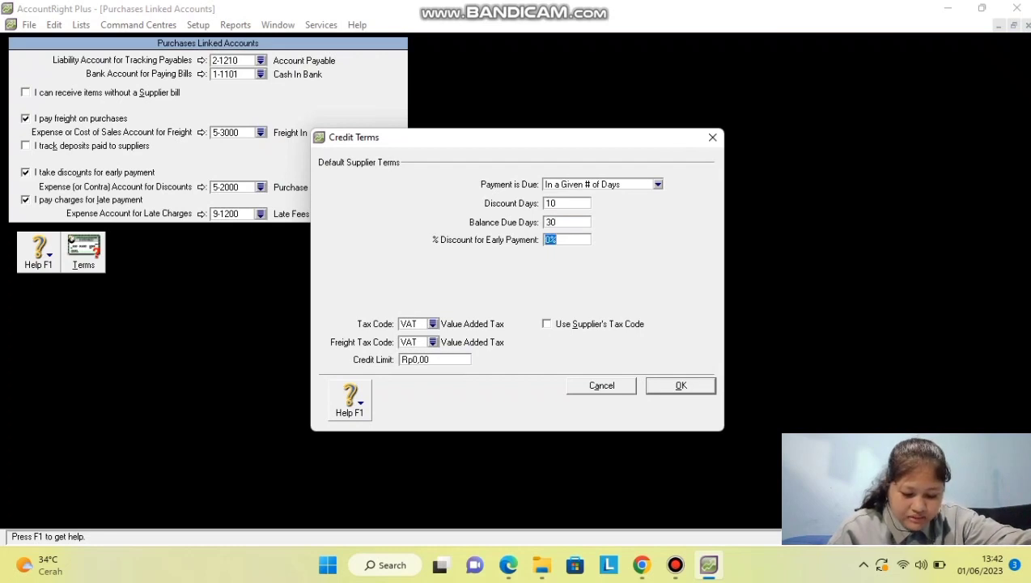
pyautogui.write('3')
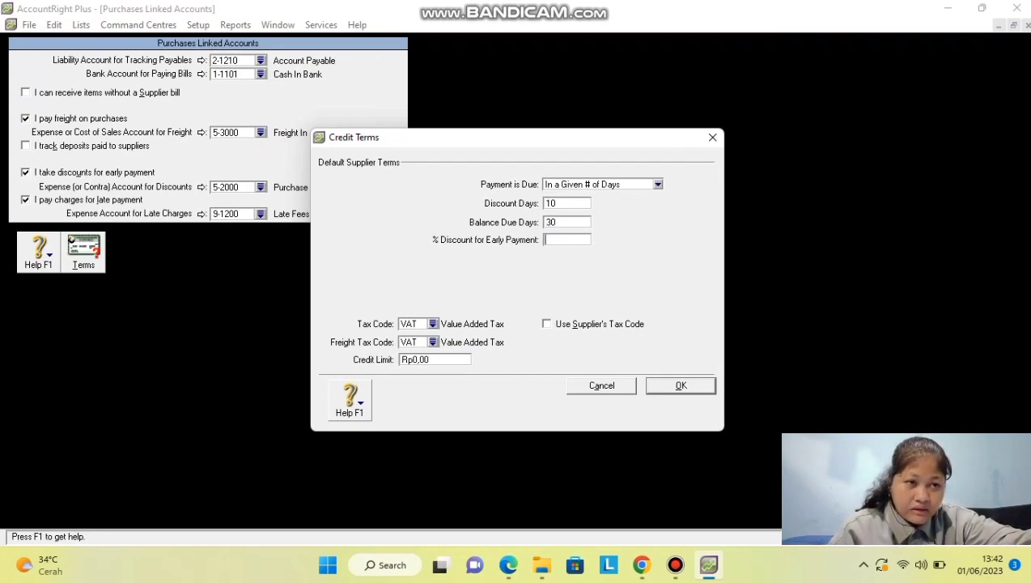
pyautogui.press('Tab')
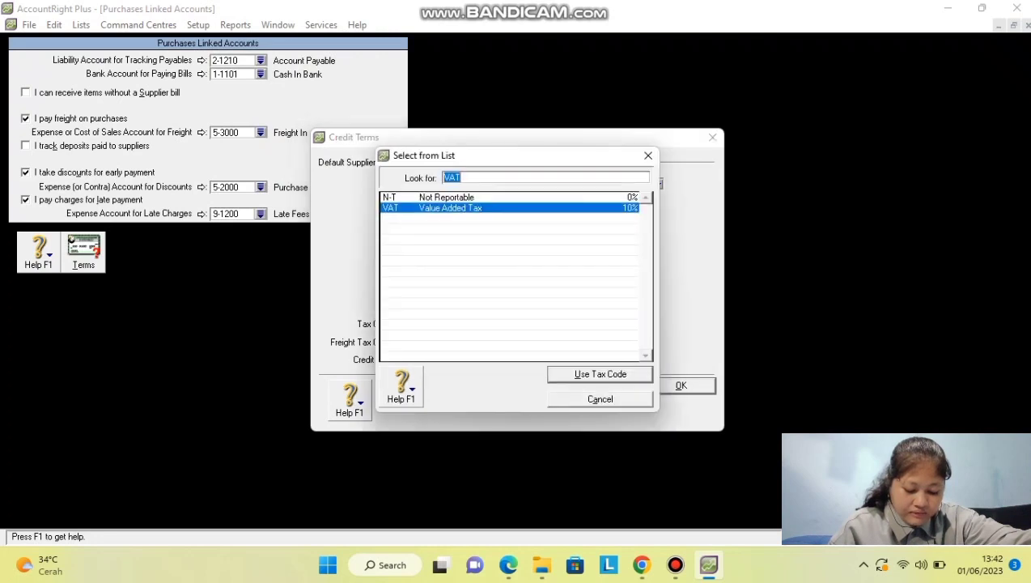
pyautogui.press('Up')
pyautogui.press('Return')
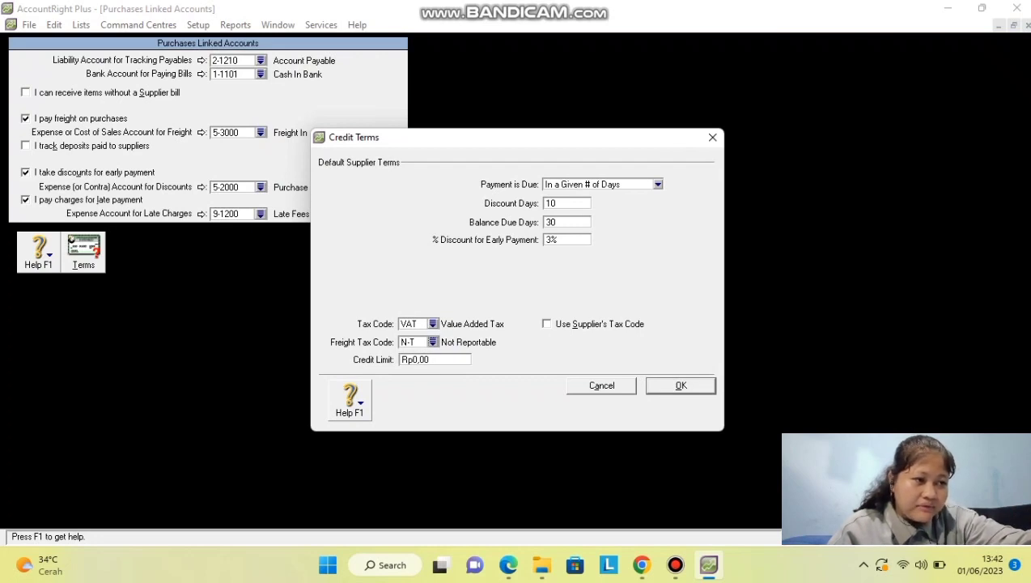
pyautogui.press('Return')
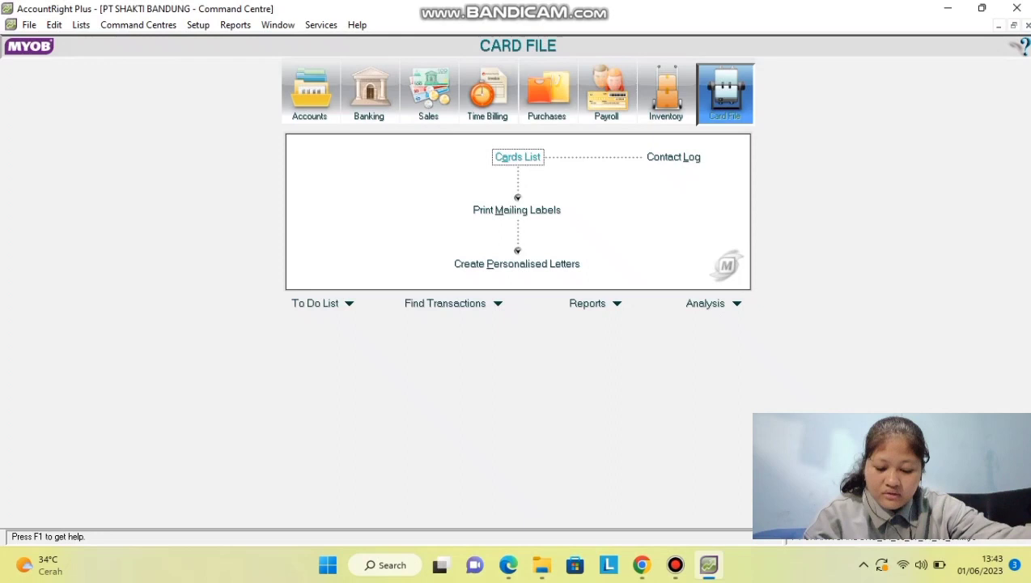
# From the Cards List, start a new card named Toko Anugerah with Card ID C001.
pyautogui.press('Return')
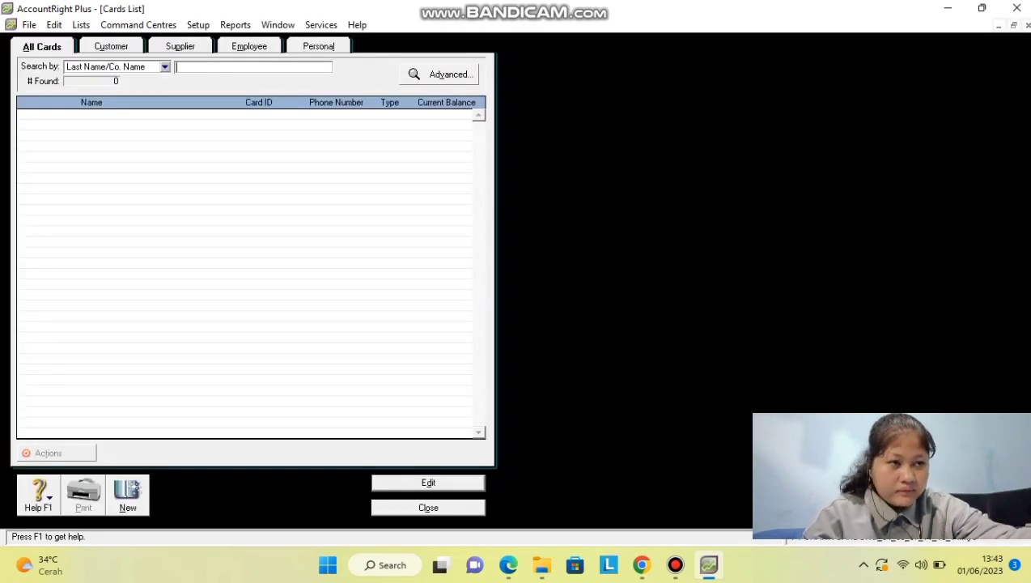
pyautogui.hotkey('alt', 'n')
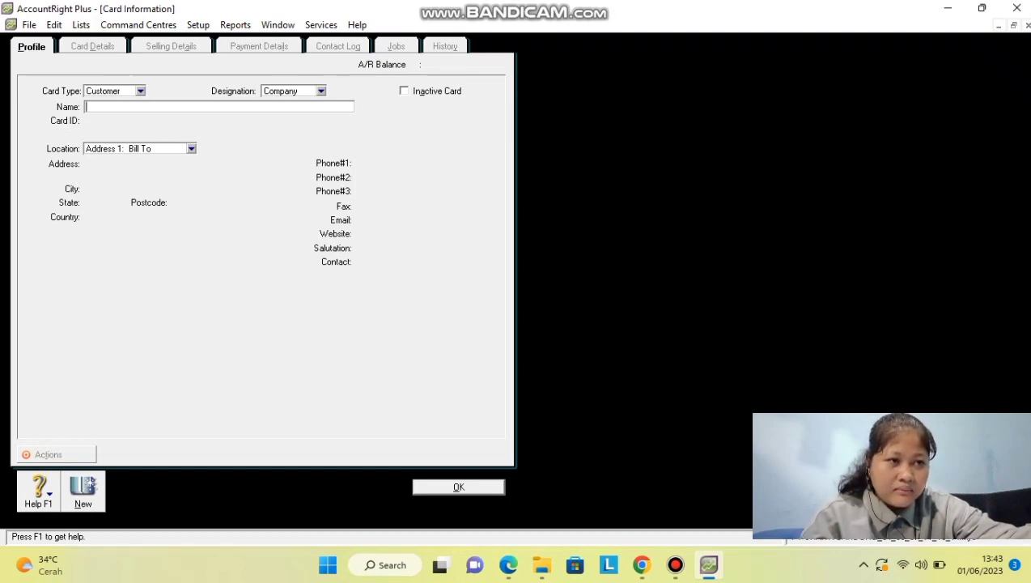
pyautogui.write('To')
pyautogui.write('ko')
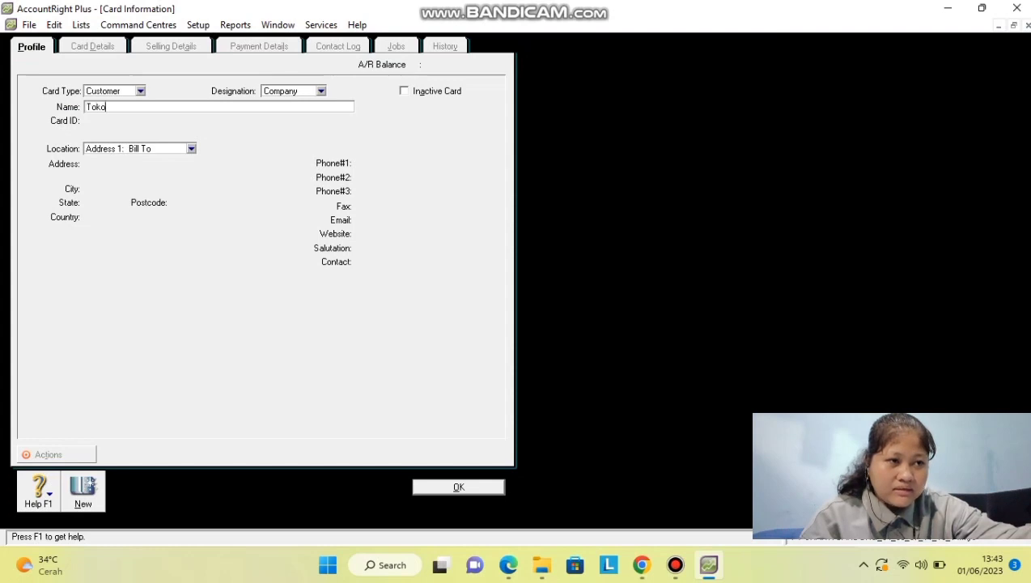
pyautogui.write(' Anuger')
pyautogui.press('BackSpace')
pyautogui.write('erah')
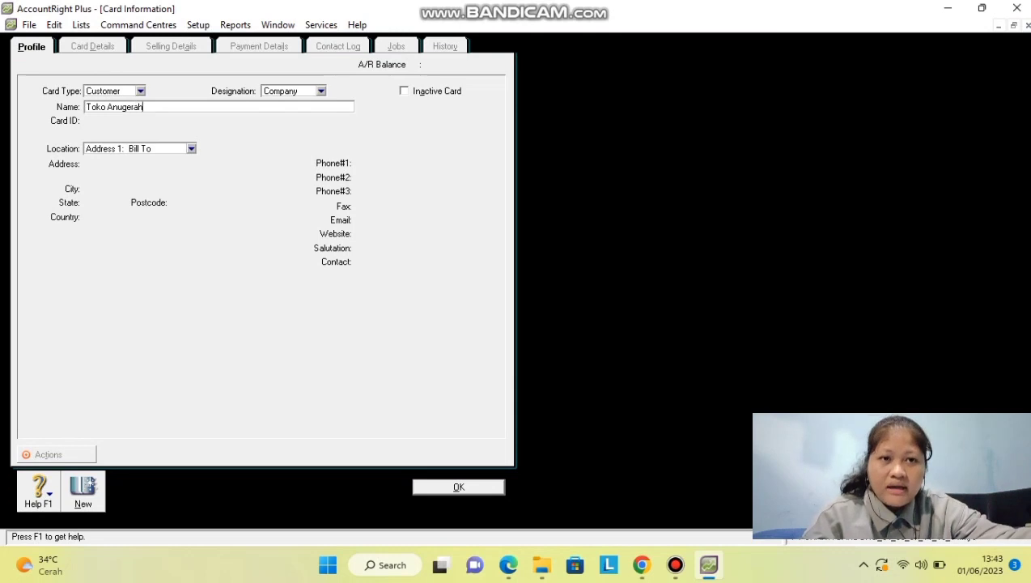
pyautogui.press('Tab')
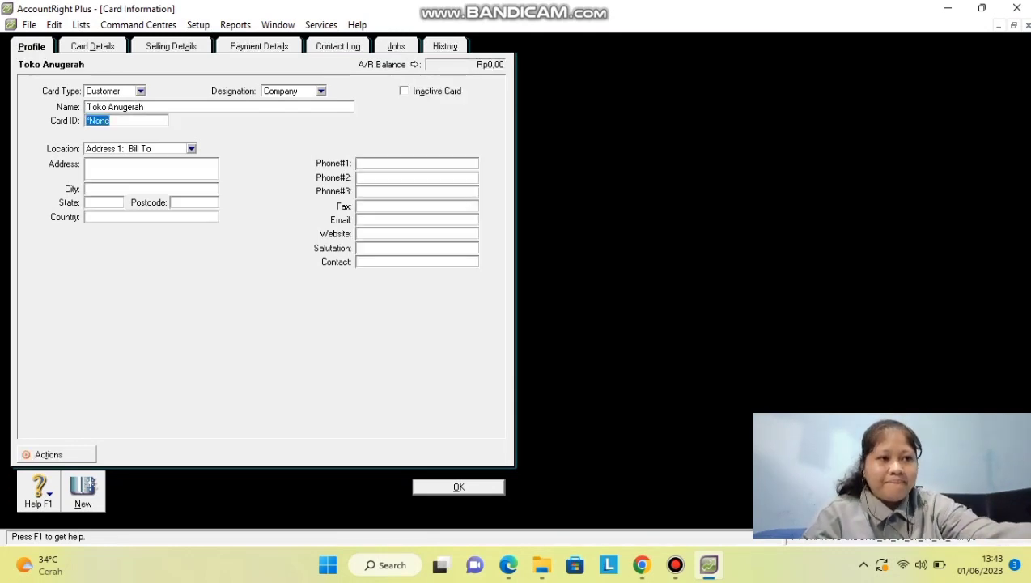
pyautogui.write('C')
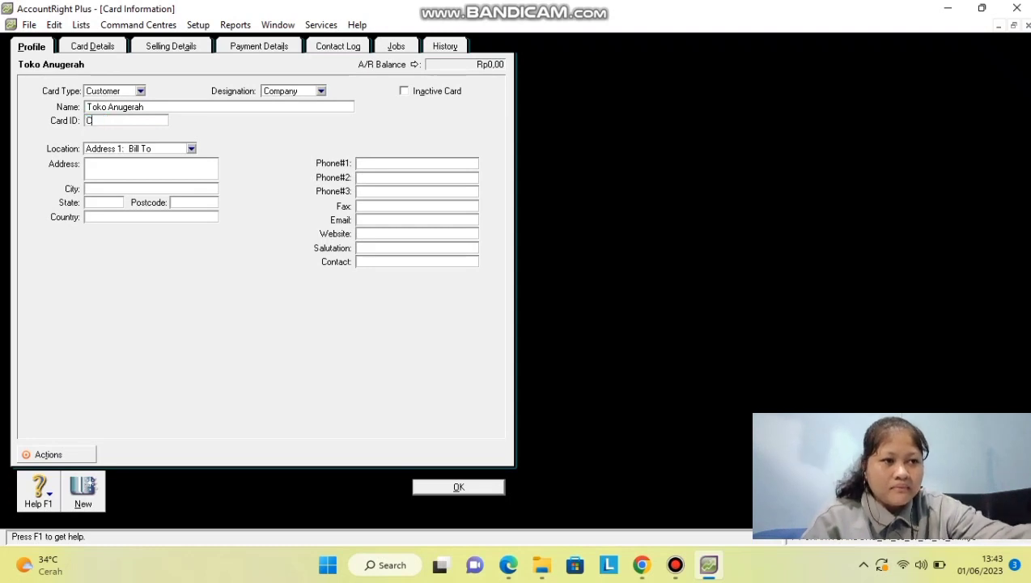
pyautogui.write('001')
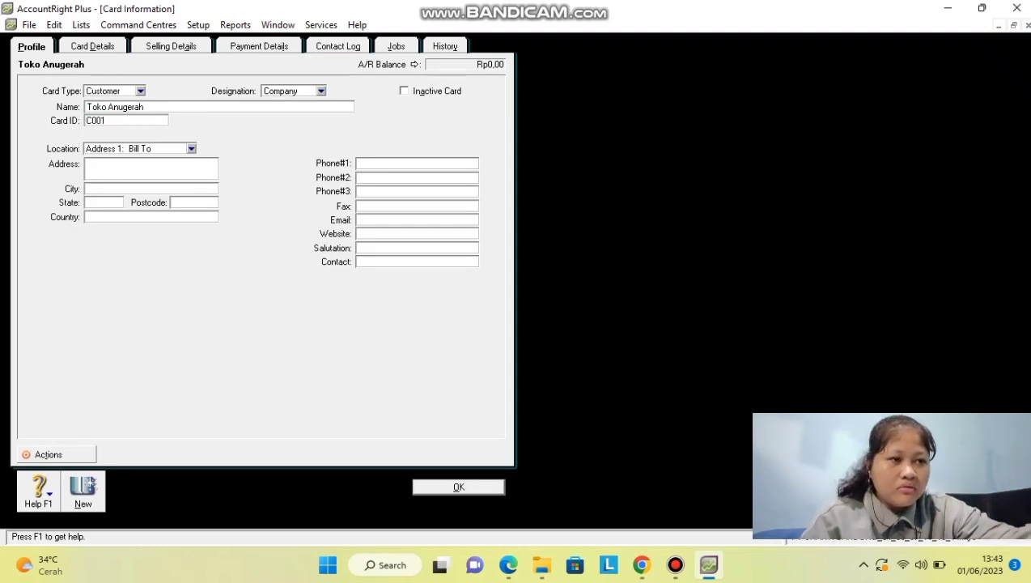
# Enter the card's Cimahi street address with a comma before the town, and record it.
pyautogui.click(87, 164)
pyautogui.write('Jl')
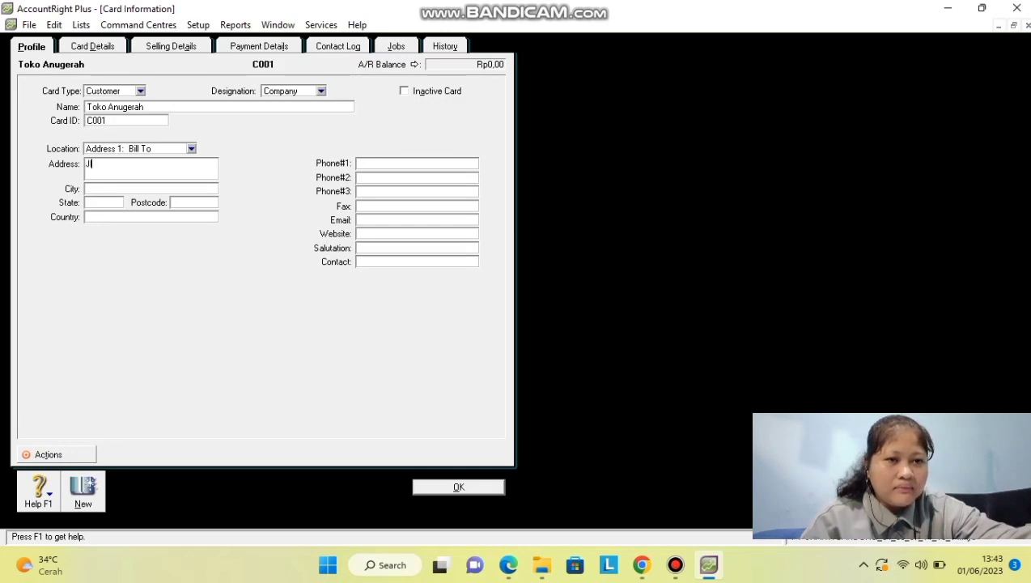
pyautogui.write('. ')
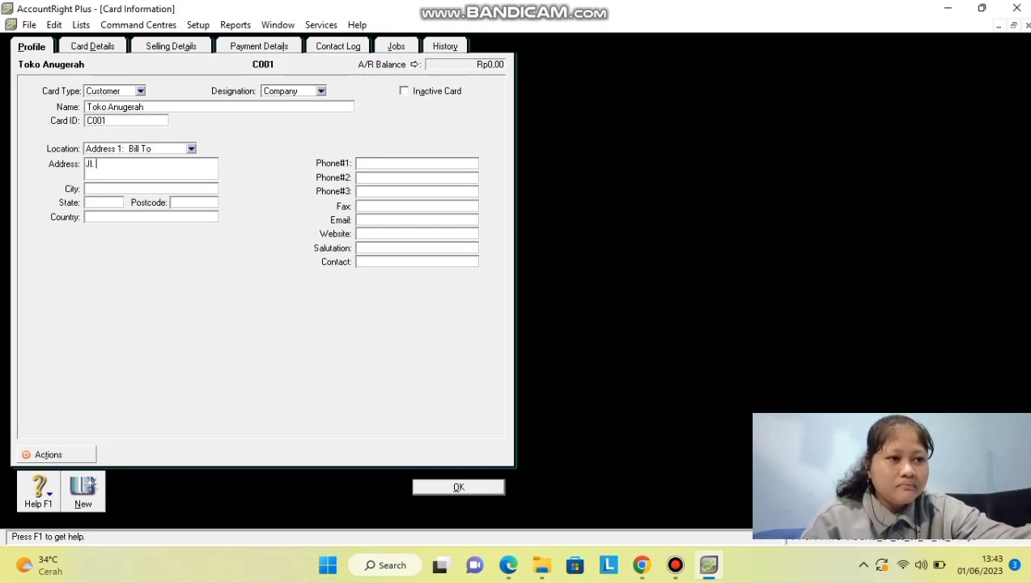
pyautogui.write('Prok')
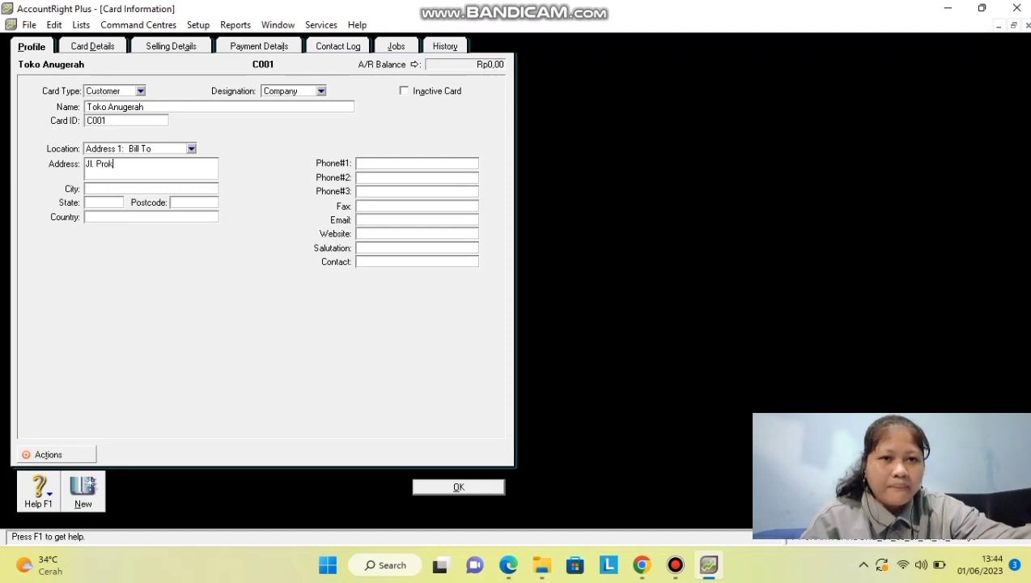
pyautogui.write('lamasi ')
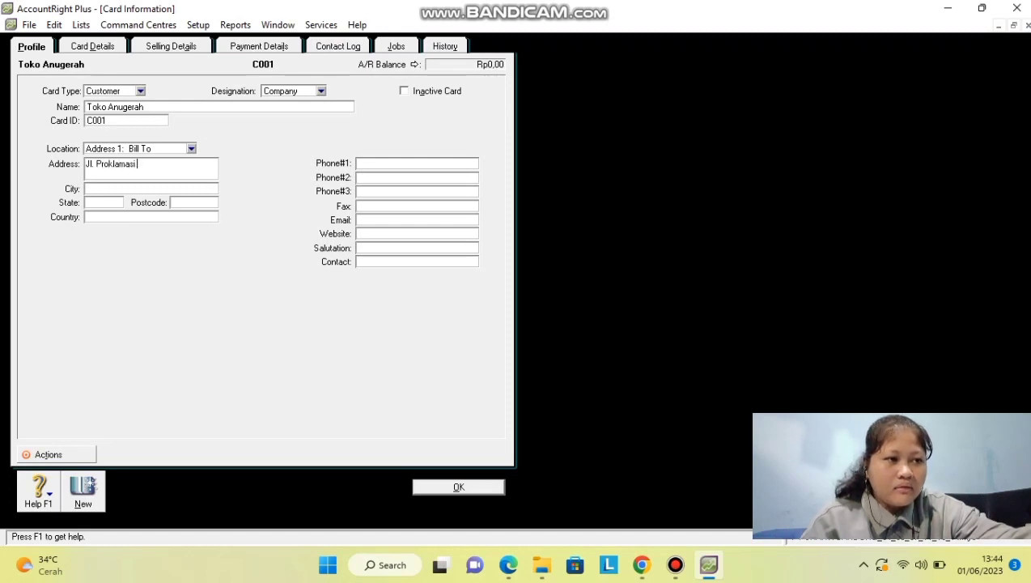
pyautogui.write('Cimahi')
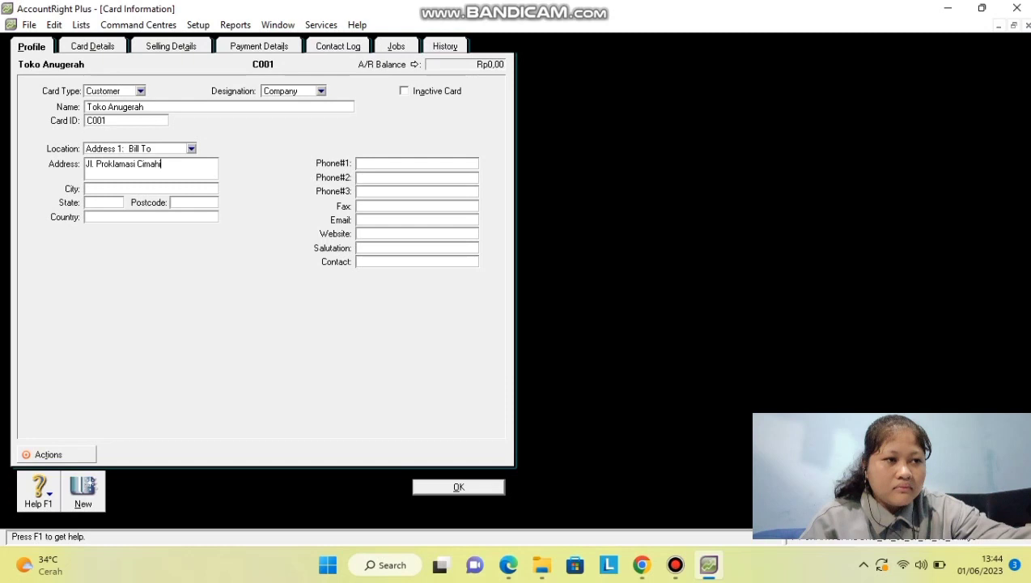
pyautogui.click(138, 164)
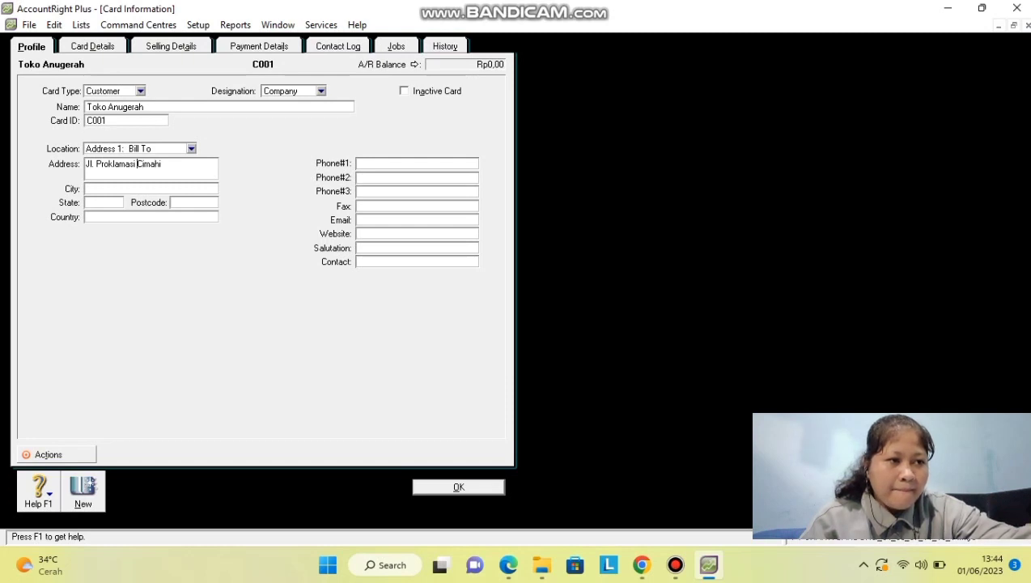
pyautogui.press('Left')
pyautogui.write(',')
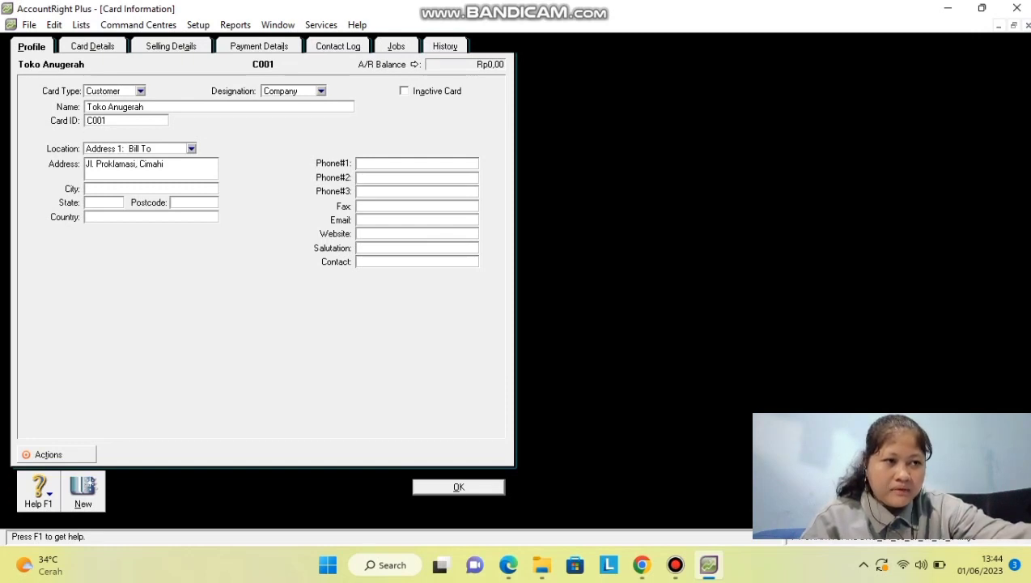
pyautogui.click(91, 484)
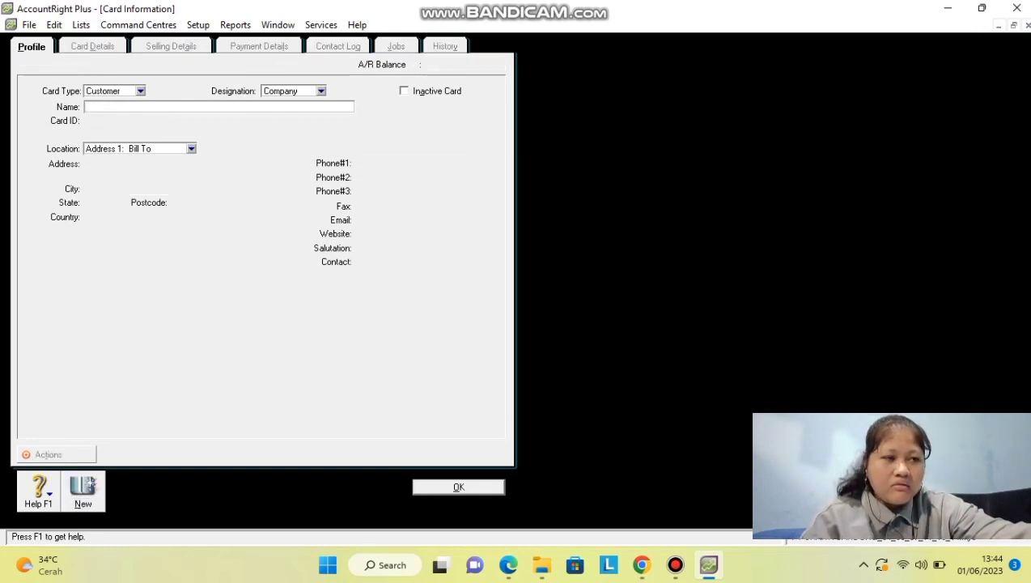
# Record customer Toko Bintang, ID C002, with its corrected Indramayu street address.
pyautogui.write('Toko Bintang')
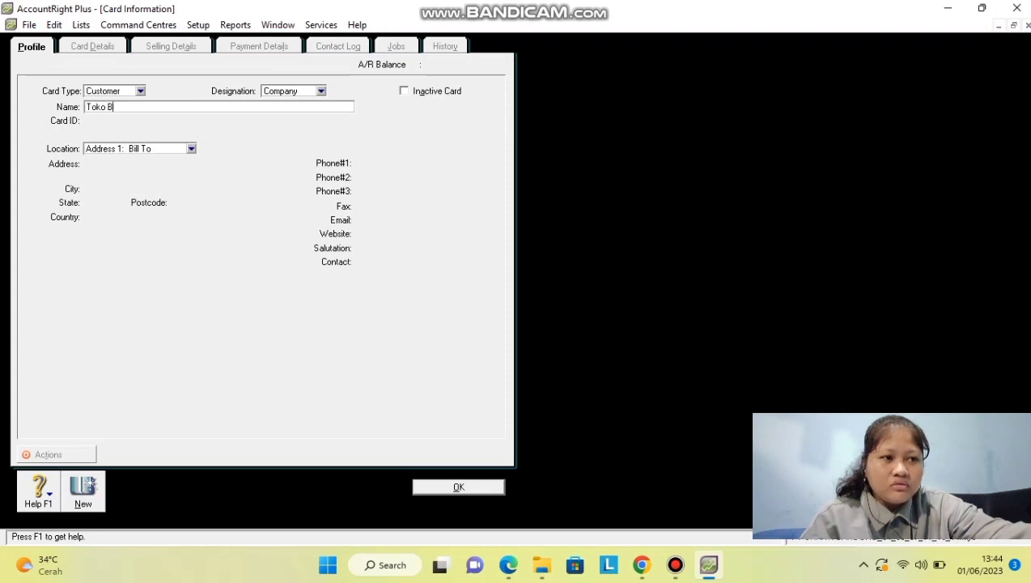
pyautogui.press('Tab')
pyautogui.write('C002')
pyautogui.press('Tab')
pyautogui.write('Jl. Soetomo, Indraayu')
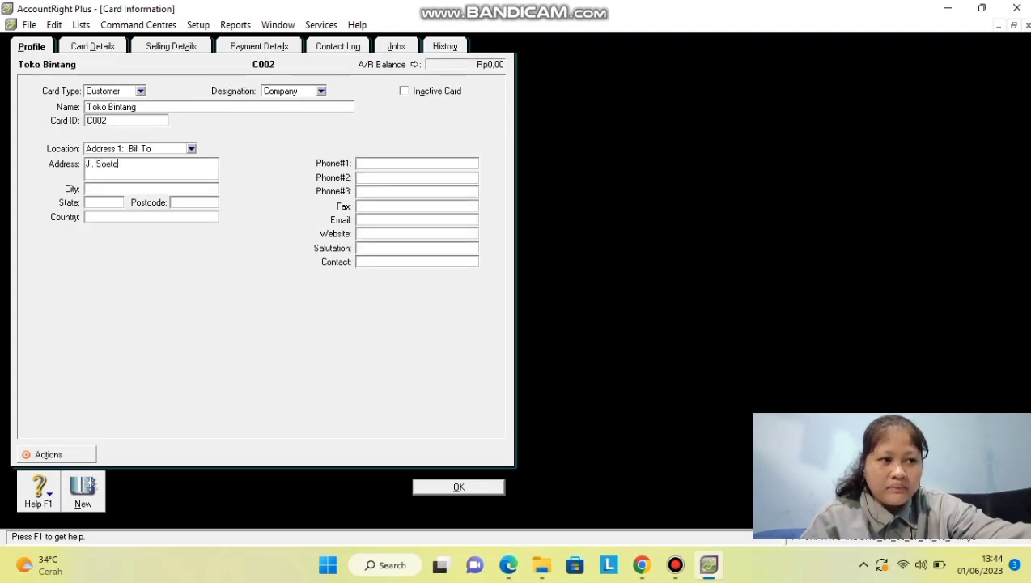
pyautogui.press('BackSpace')
pyautogui.press('BackSpace')
pyautogui.press('BackSpace')
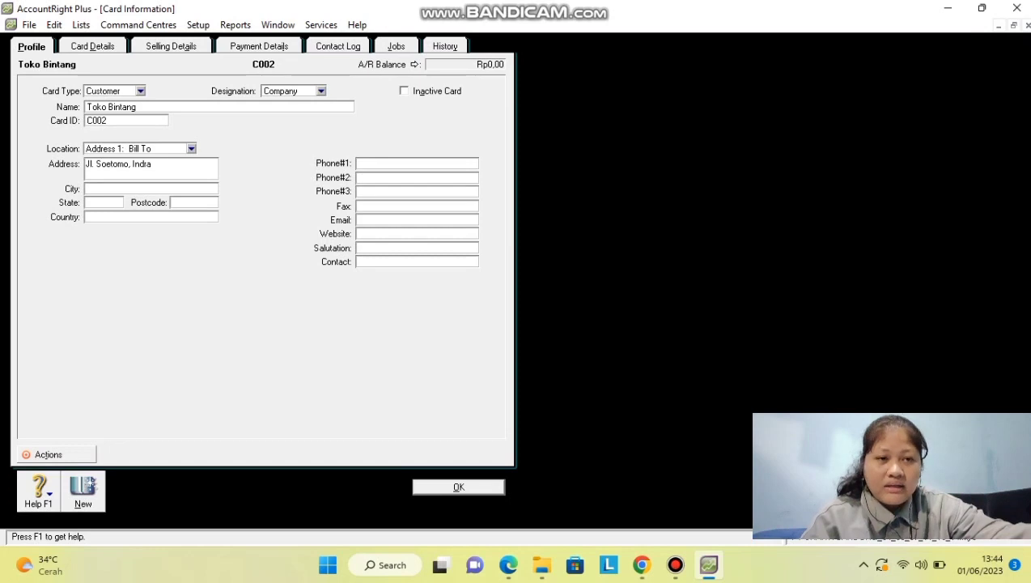
pyautogui.write('mayu')
pyautogui.hotkey('alt', 'n')
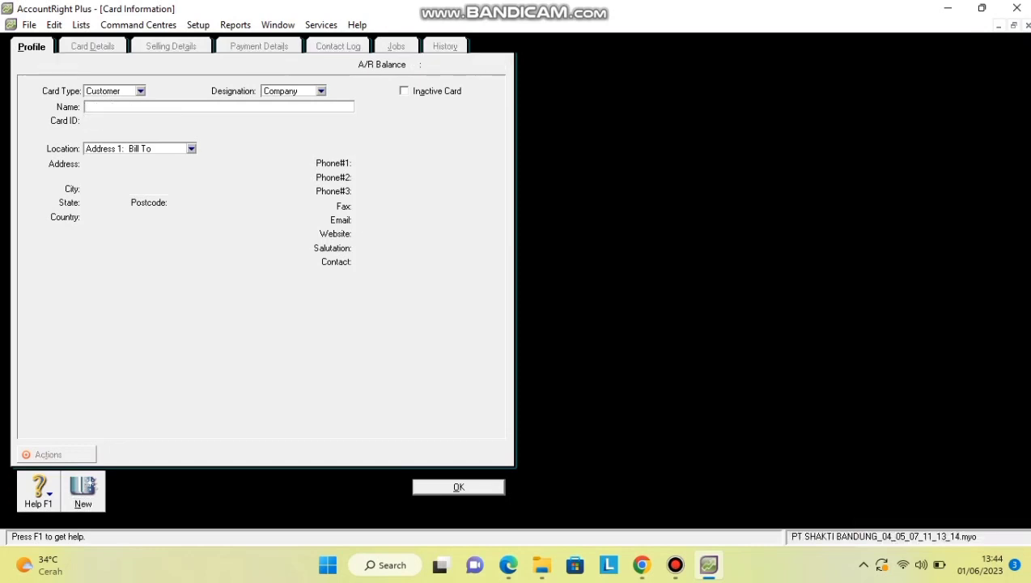
# Record customer Toko Cemara, ID C003, with its Tasikmalaya street address.
pyautogui.write('Toko Cemara')
pyautogui.press('Tab')
pyautogui.write('C003')
pyautogui.press('Tab')
pyautogui.write('Jl. Ahmad Yani, Tasikmalaya')
pyautogui.hotkey('alt', 'n')
# Record customer Toko Mawar, ID C004, with its street address.
pyautogui.write('Toko Mawar')
pyautogui.press('Tab')
pyautogui.write('C004')
pyautogui.press('Tab')
pyautogui.write('Jl. WR. Sup')
pyautogui.write('r')
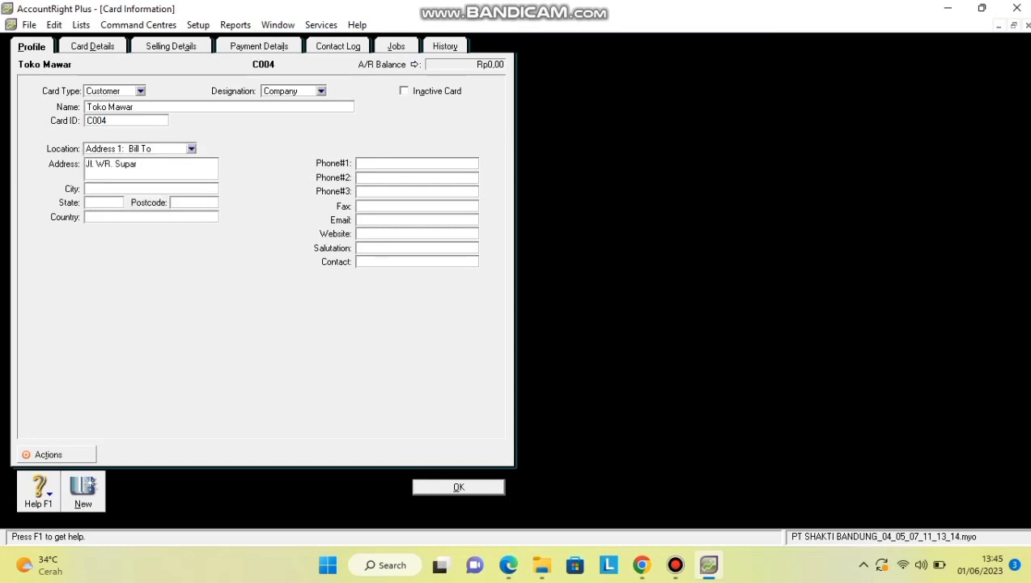
pyautogui.write('atman, Clbaduyut')
pyautogui.press('Return')
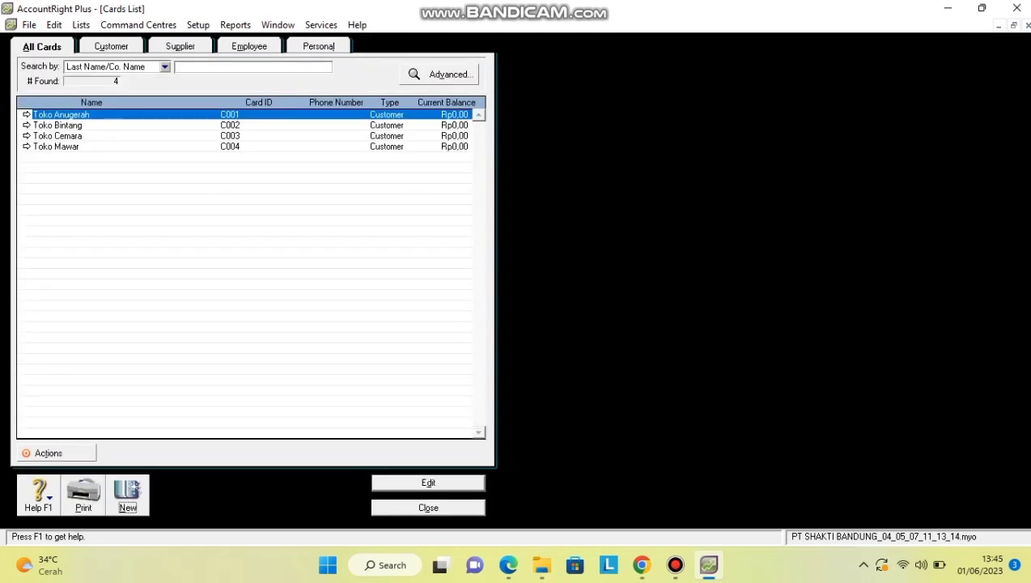
# Create a Supplier card PT. STAR LINE, ID S001, with its Surabaya street address.
pyautogui.hotkey('ctrl', 'n')
pyautogui.hotkey('alt', 'Down')
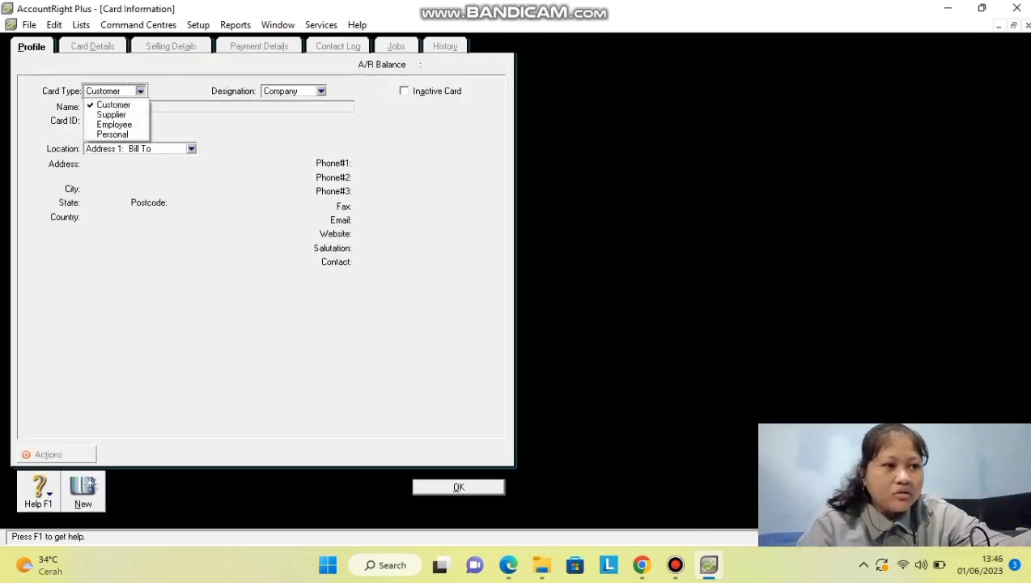
pyautogui.press('Down')
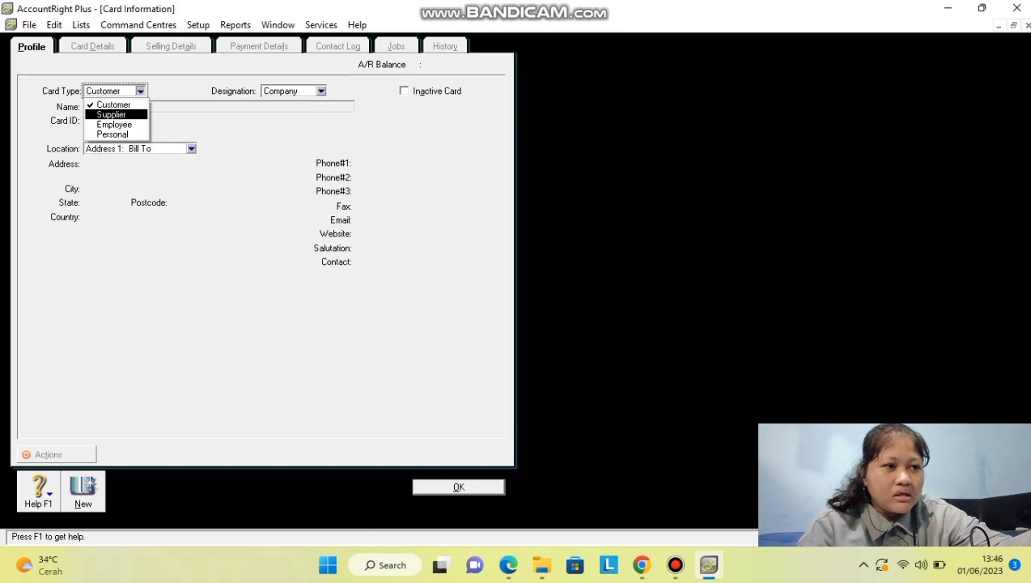
pyautogui.press('Return')
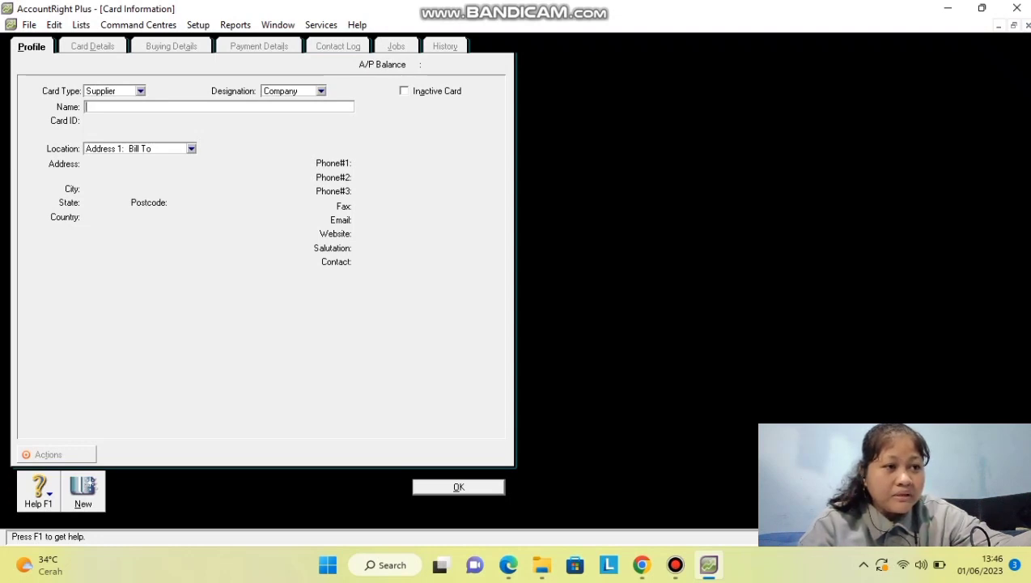
pyautogui.write('PT. STAR LINE')
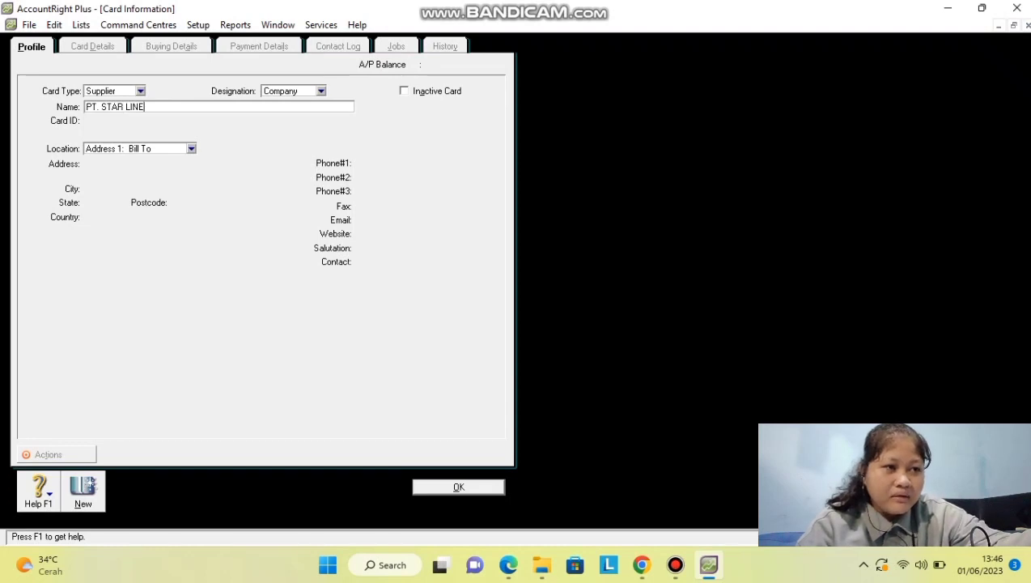
pyautogui.press('Tab')
pyautogui.write('S001')
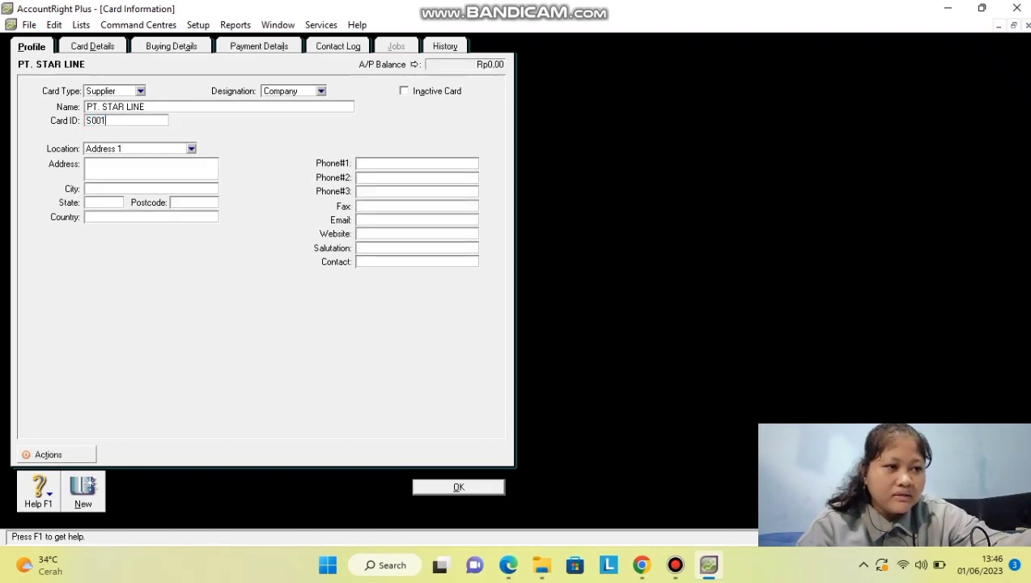
pyautogui.press('Tab')
pyautogui.press('Tab')
pyautogui.write('Jl. KH')
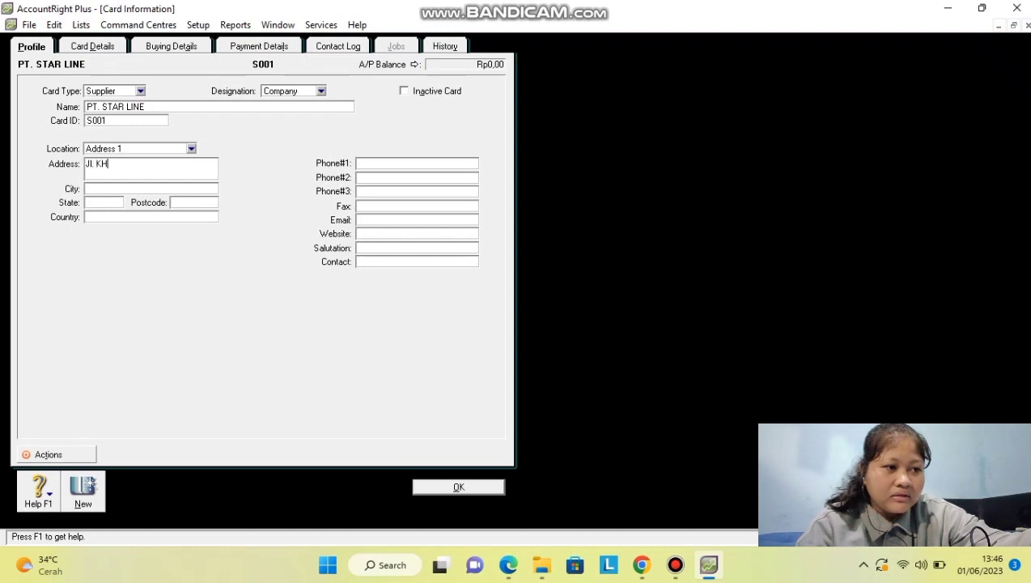
pyautogui.write('. De')
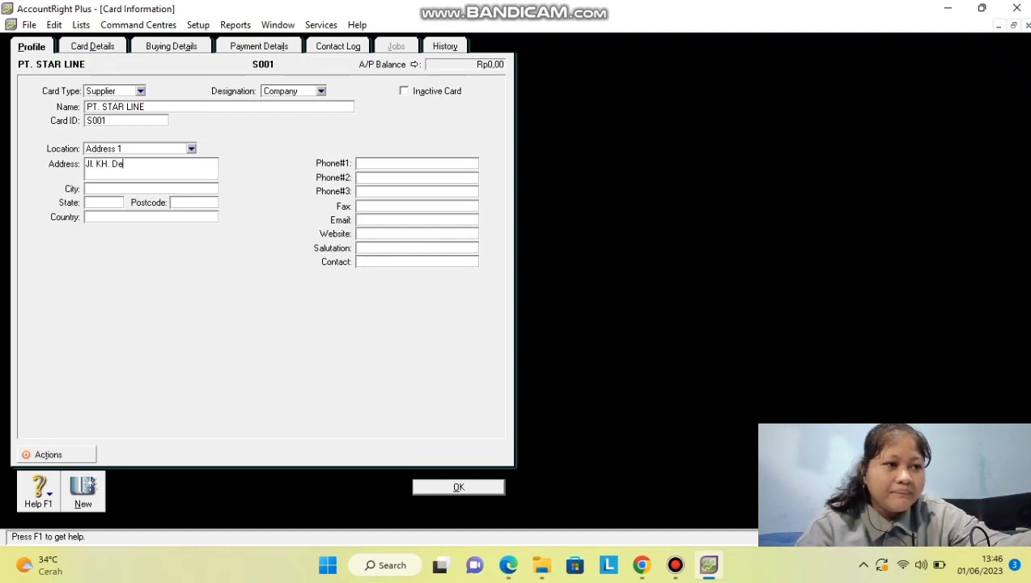
pyautogui.write('wantoro, Surabaya')
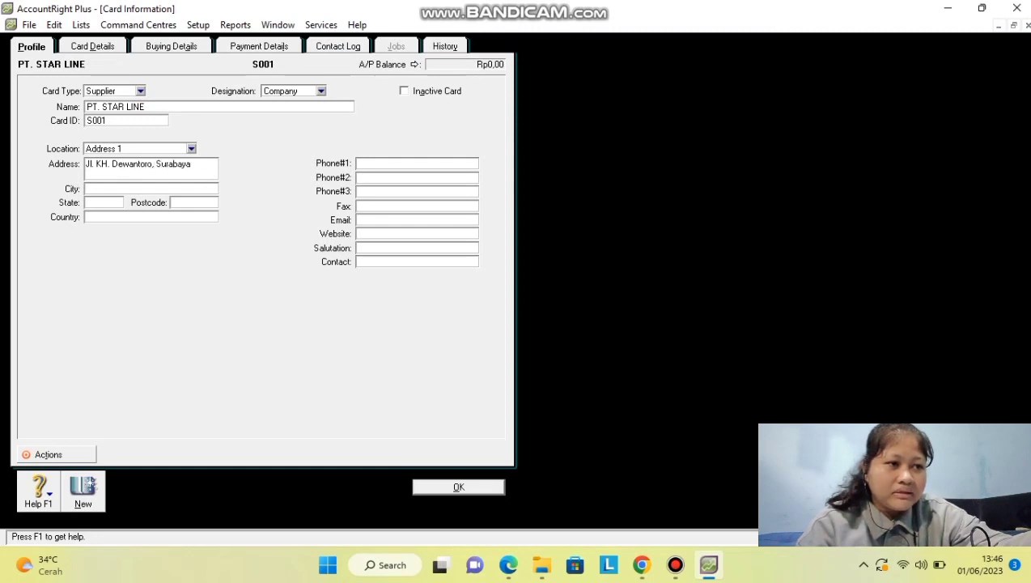
pyautogui.press('Return')
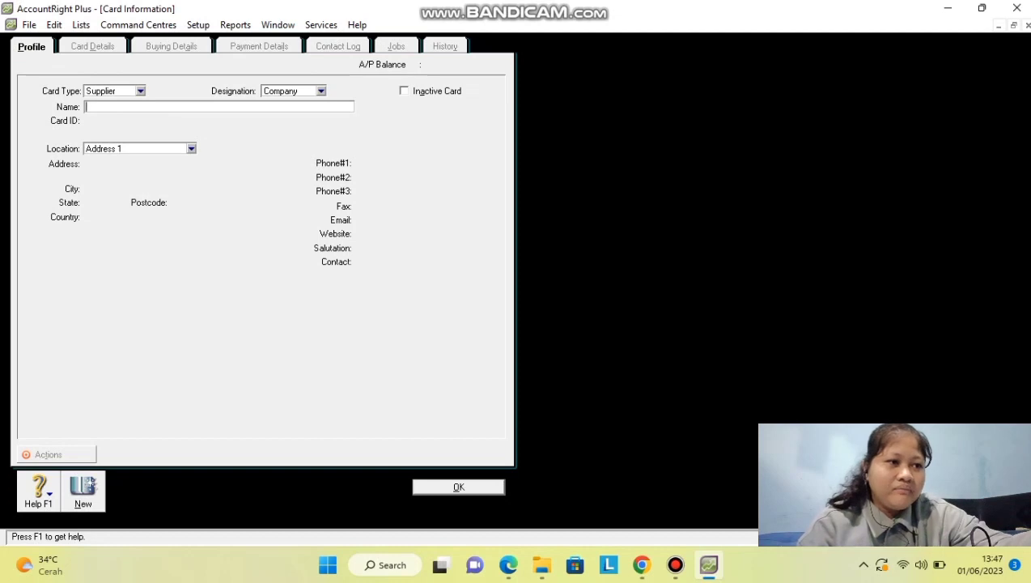
# Record supplier PT DREAMS, ID S002, with its Jakarta street address.
pyautogui.write('PT DREAMS')
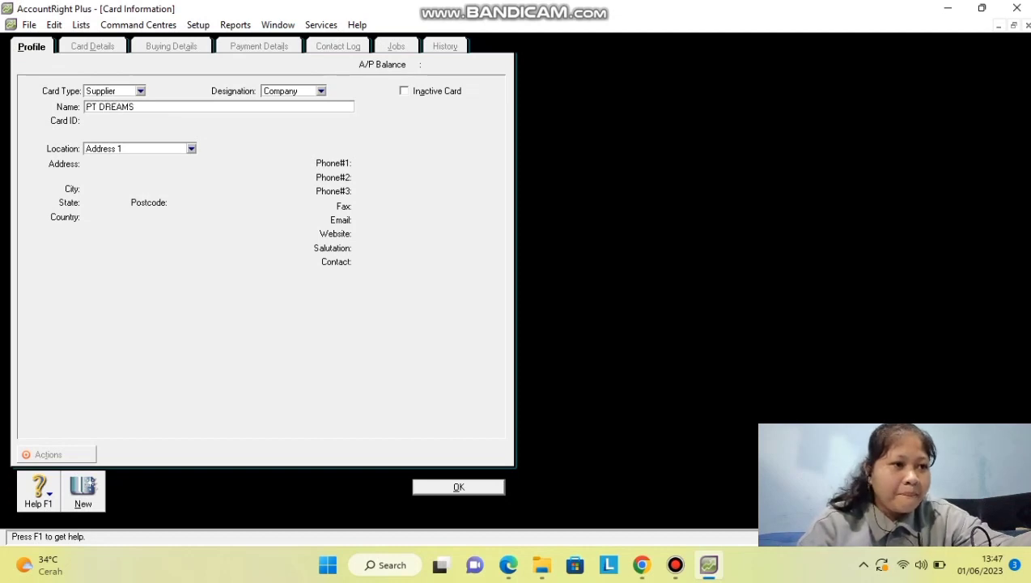
pyautogui.press('Tab')
pyautogui.write('S002')
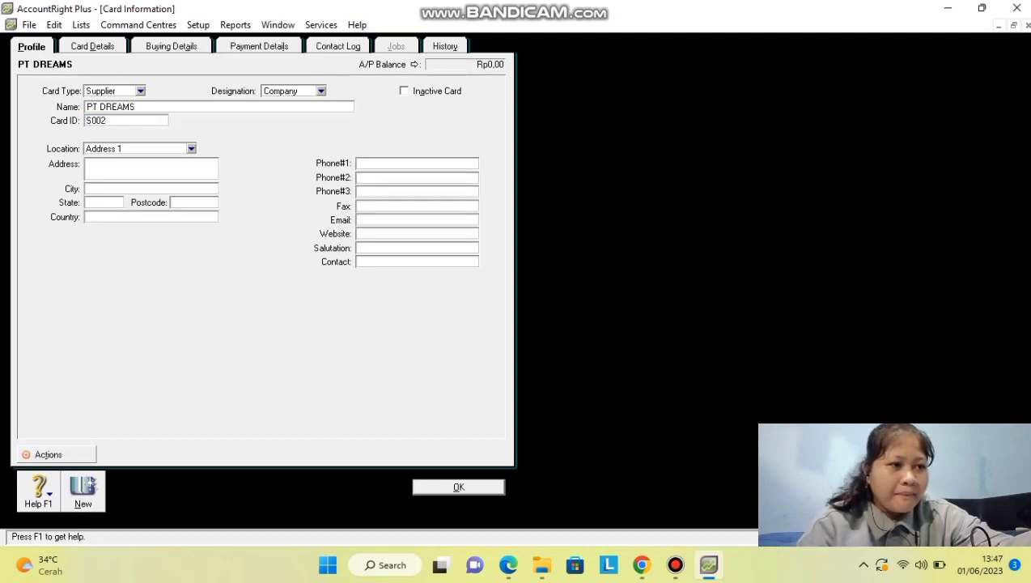
pyautogui.press('Tab')
pyautogui.write('Jl. s')
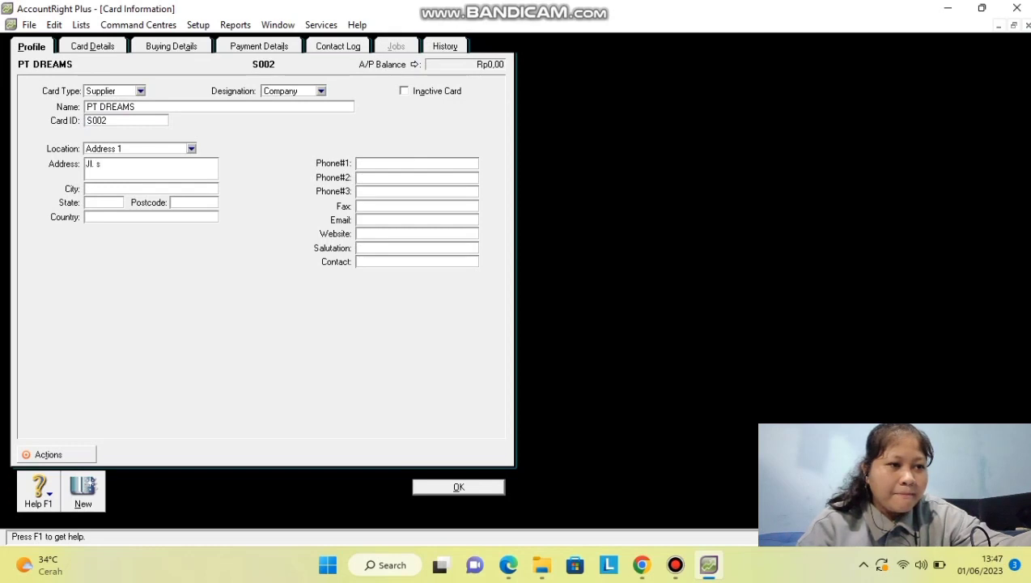
pyautogui.press('BackSpace')
pyautogui.write('S')
pyautogui.press('BackSpace')
pyautogui.write('S')
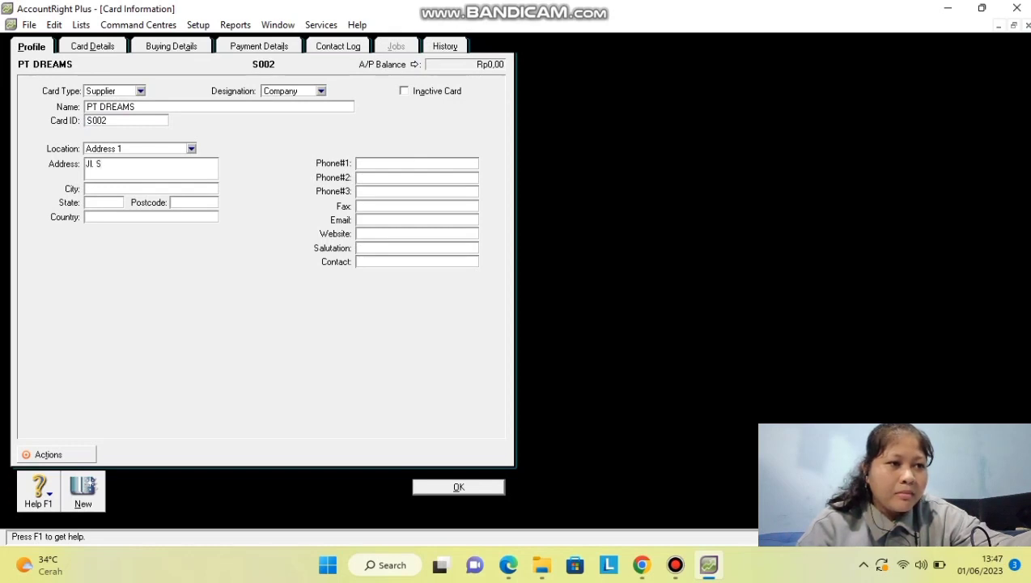
pyautogui.write('oekar')
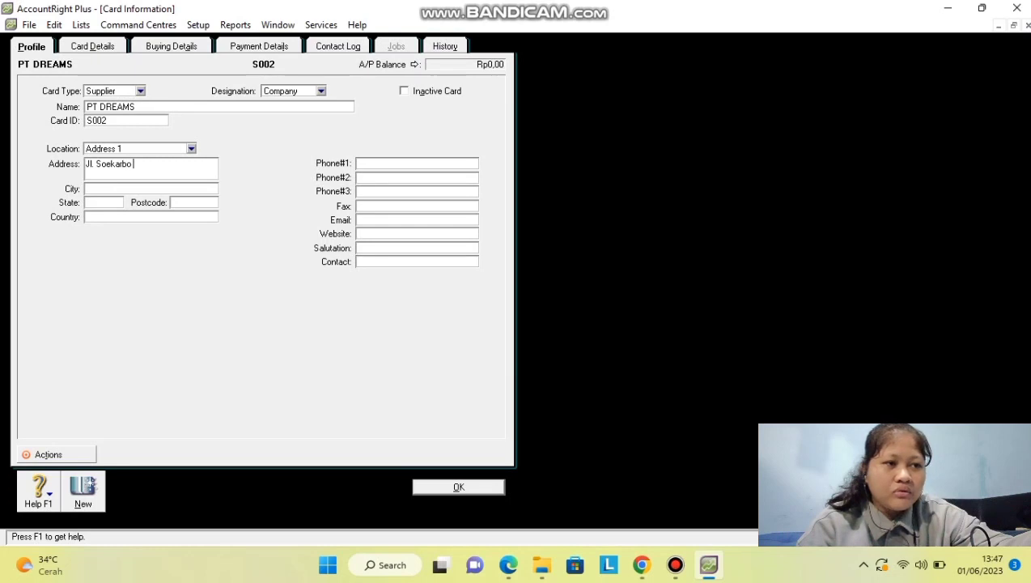
pyautogui.write('no')
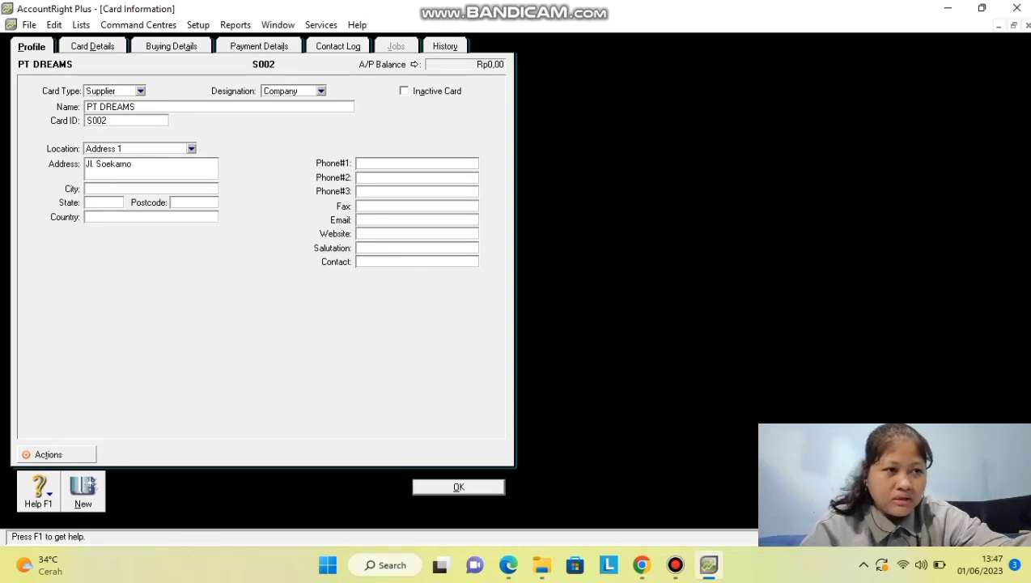
pyautogui.write(', Jakarta')
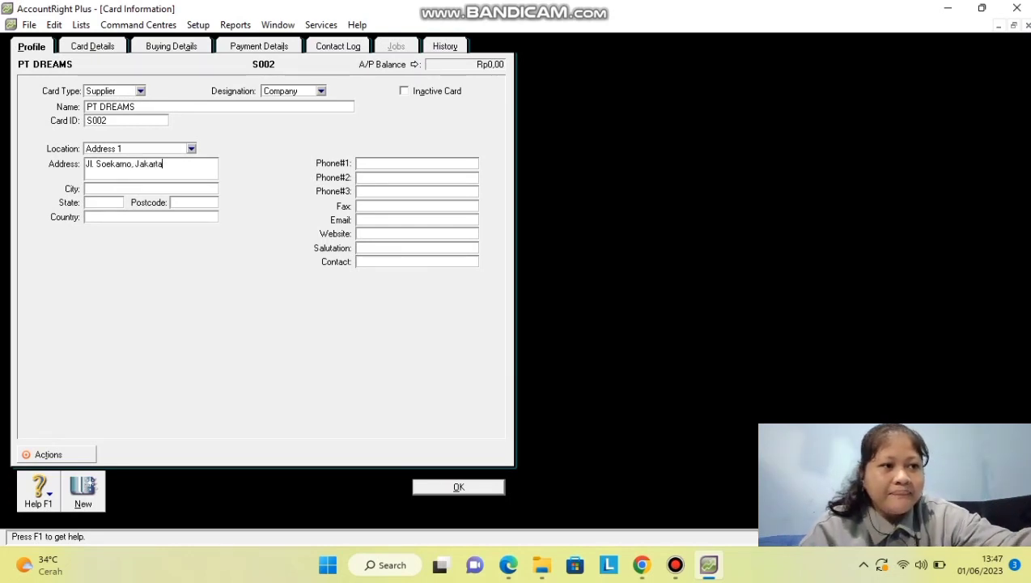
pyautogui.press('Return')
pyautogui.click(127, 493)
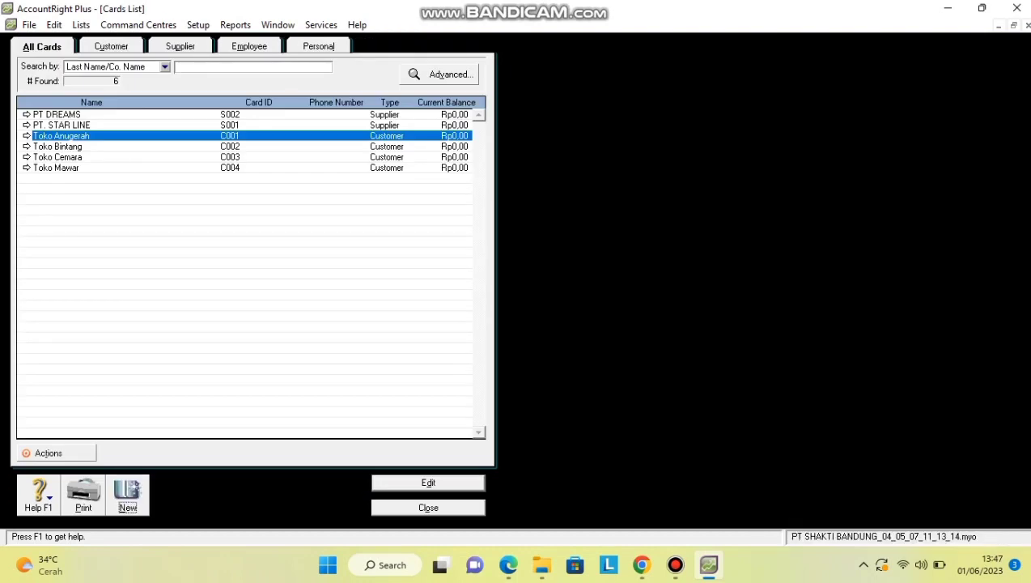
# Create a Customer card named PelangganTunai, then reopen it from the list.
pyautogui.click(140, 91)
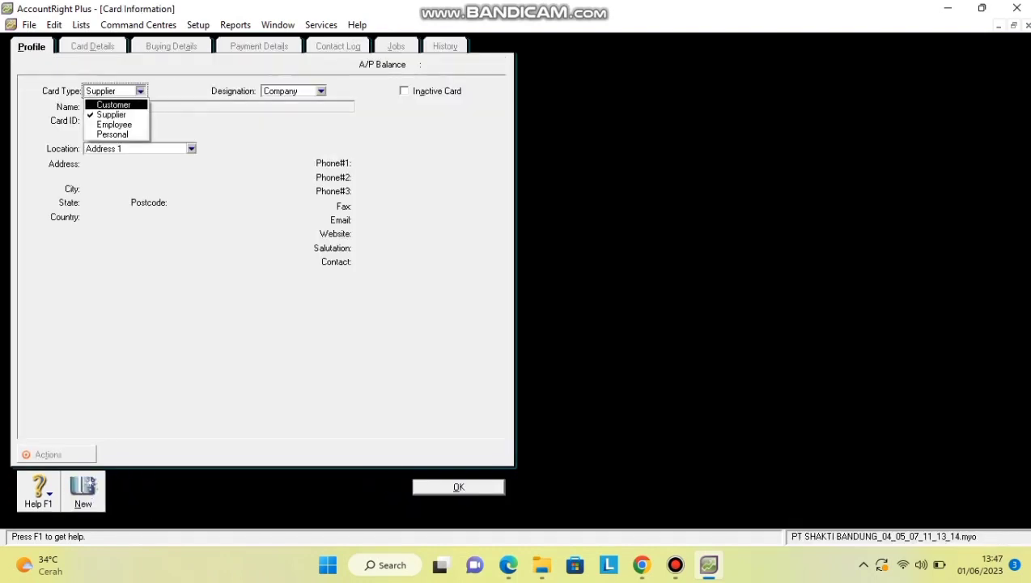
pyautogui.press('Return')
pyautogui.write('Pe')
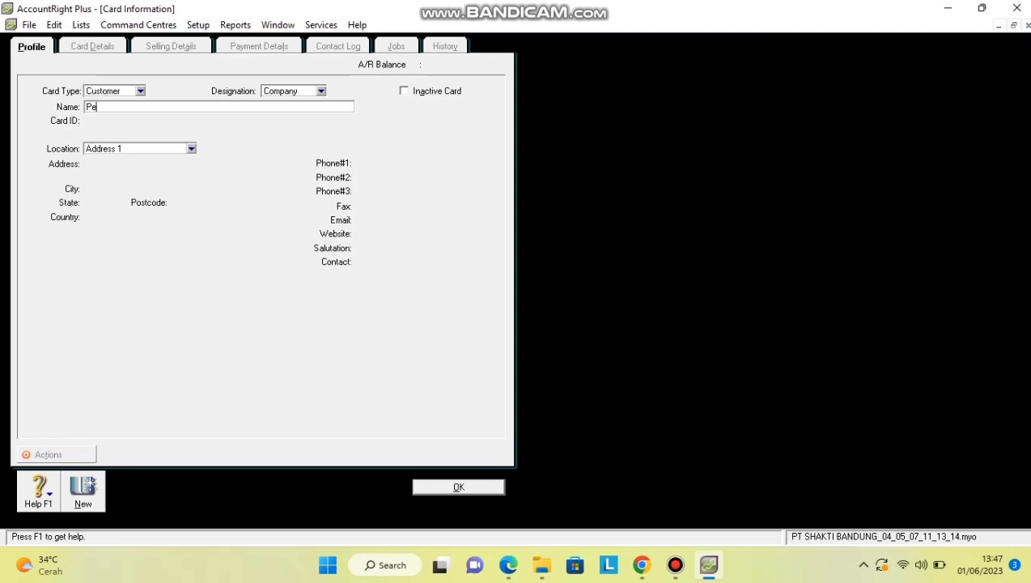
pyautogui.write('langganTunai')
pyautogui.press('Return')
pyautogui.click(27, 115)
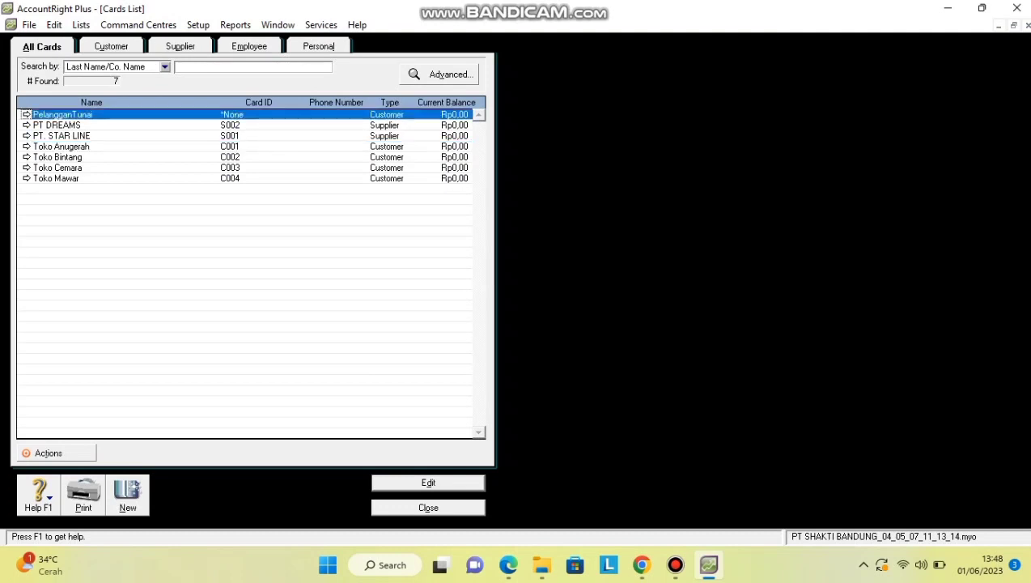
pyautogui.click(27, 115)
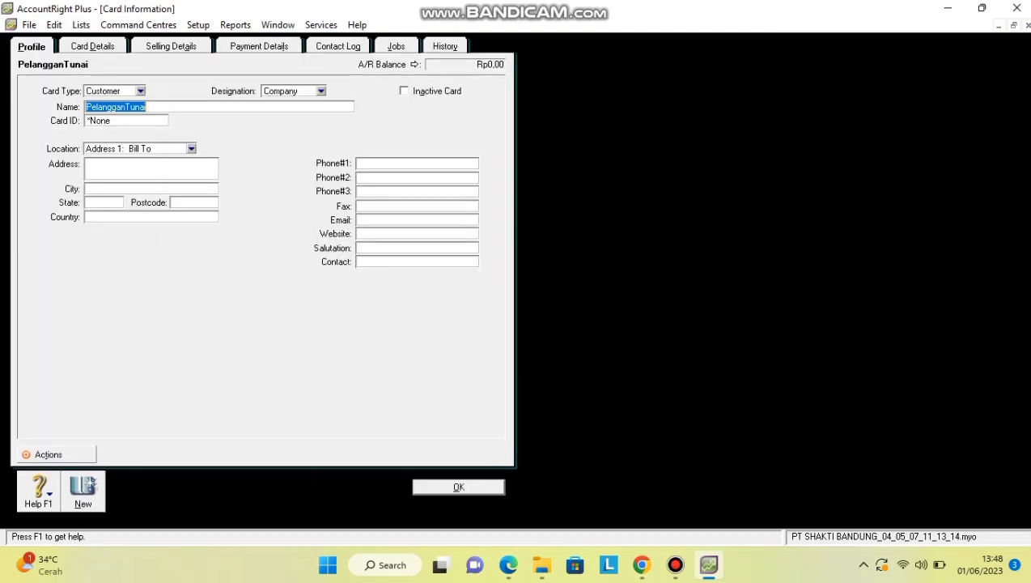
# Rename it Pelanggan Tunai, give it Card ID C005, and set payment terms to C.O.D.
pyautogui.write('S')
pyautogui.press('BackSpace')
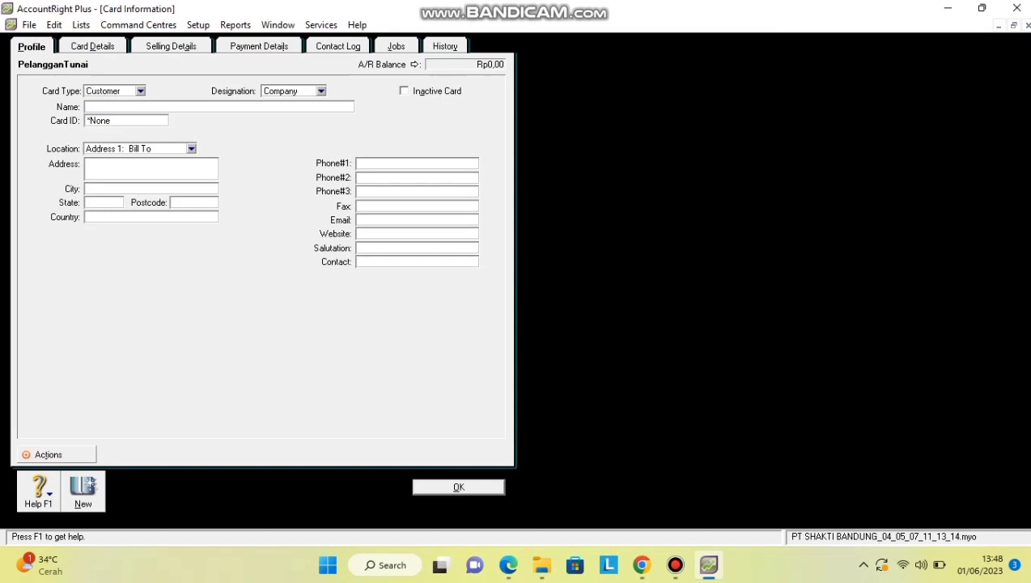
pyautogui.write('Pelanggan Tunai')
pyautogui.press('Tab')
pyautogui.write('C')
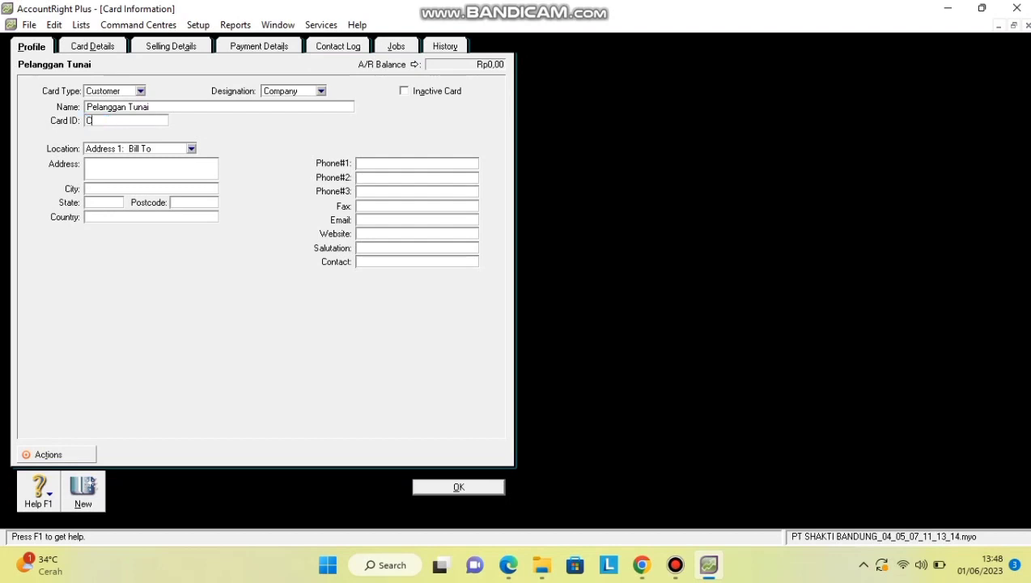
pyautogui.write('005')
pyautogui.hotkey('ctrl', 'Tab')
pyautogui.hotkey('ctrl', 'Tab')
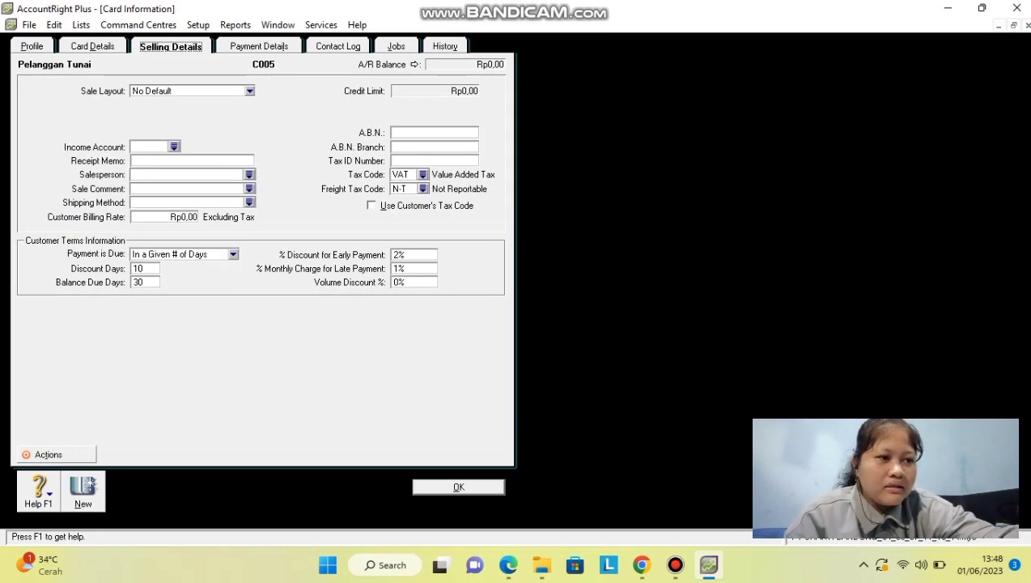
pyautogui.click(232, 254)
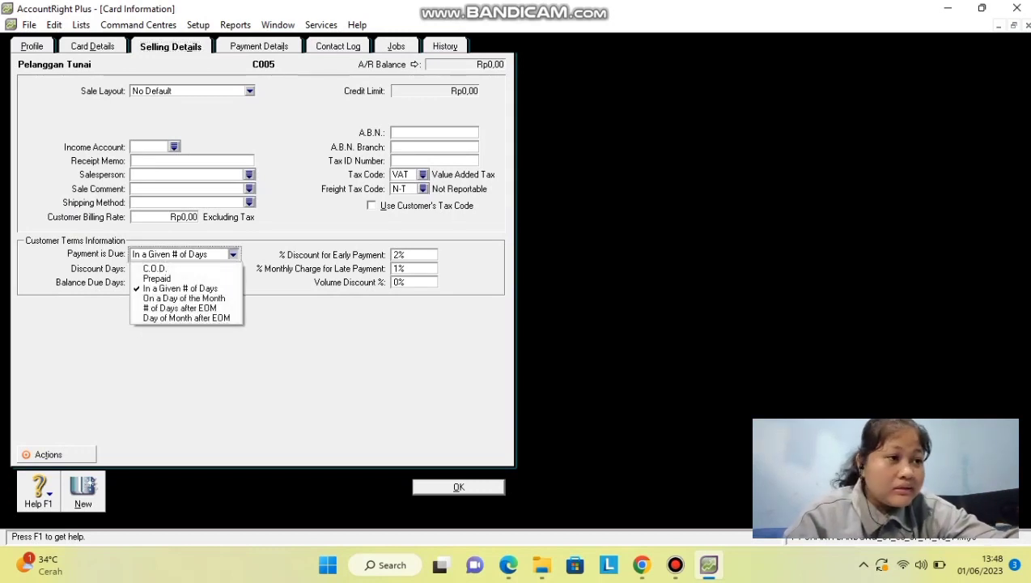
pyautogui.press('Return')
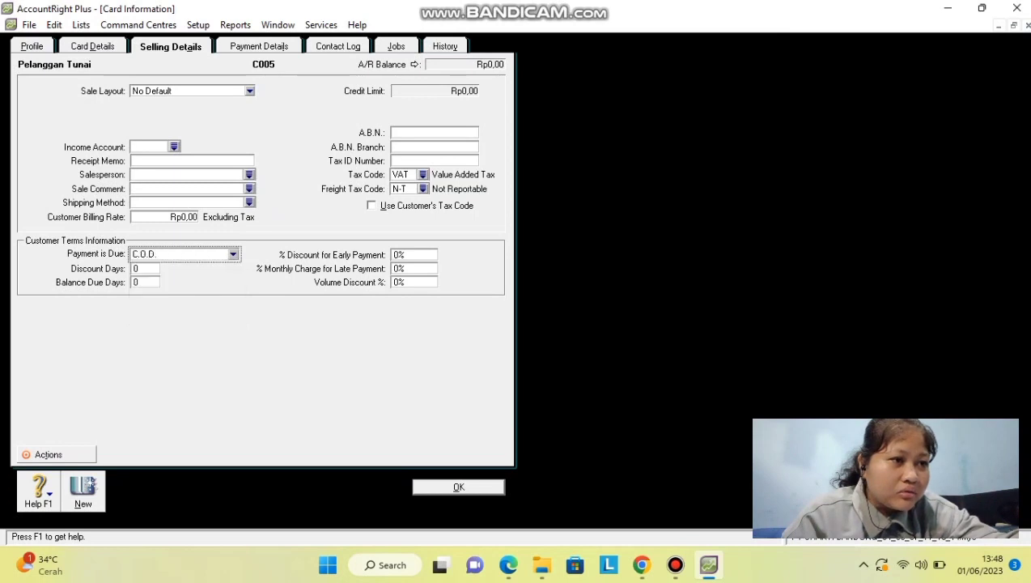
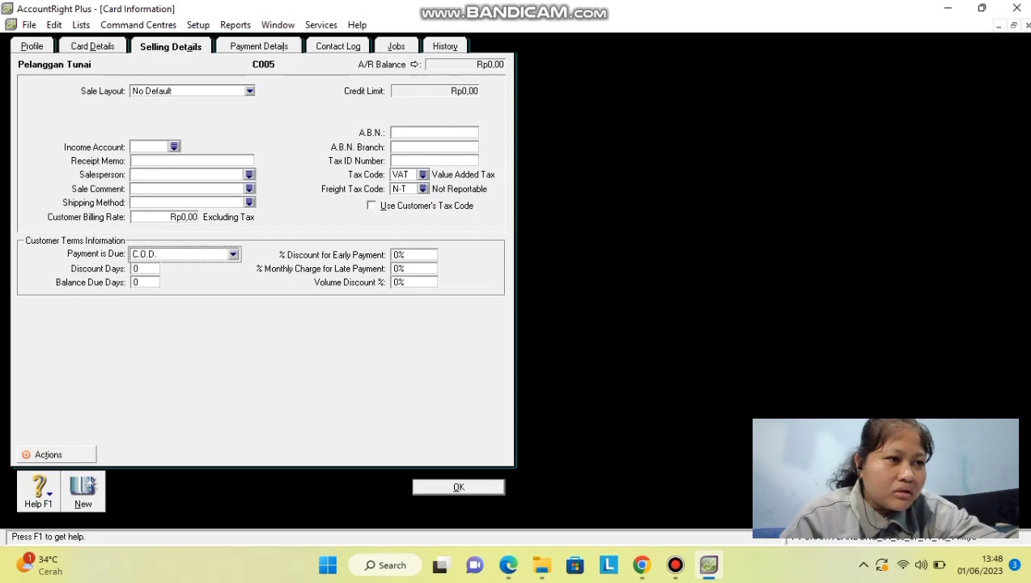
# Close the Pelanggan Tunai card and check PT DREAMS's buying details.
pyautogui.press('Return')
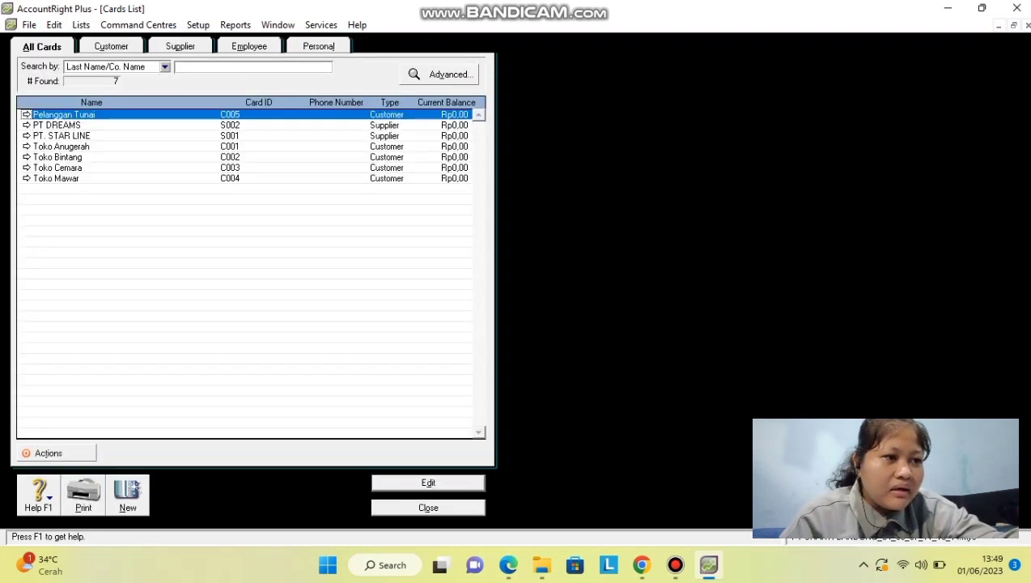
pyautogui.press('Down')
pyautogui.press('Return')
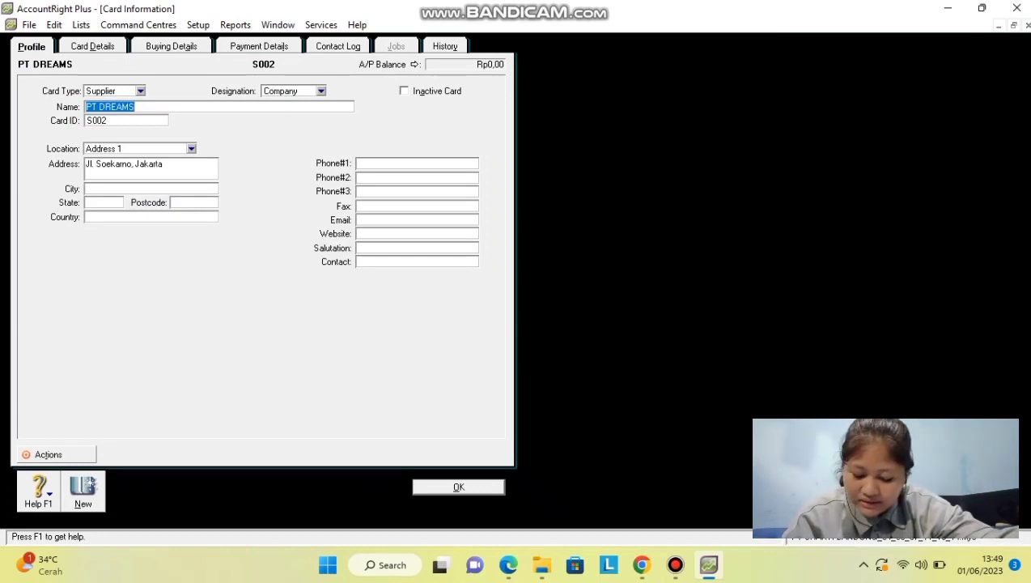
pyautogui.click(171, 46)
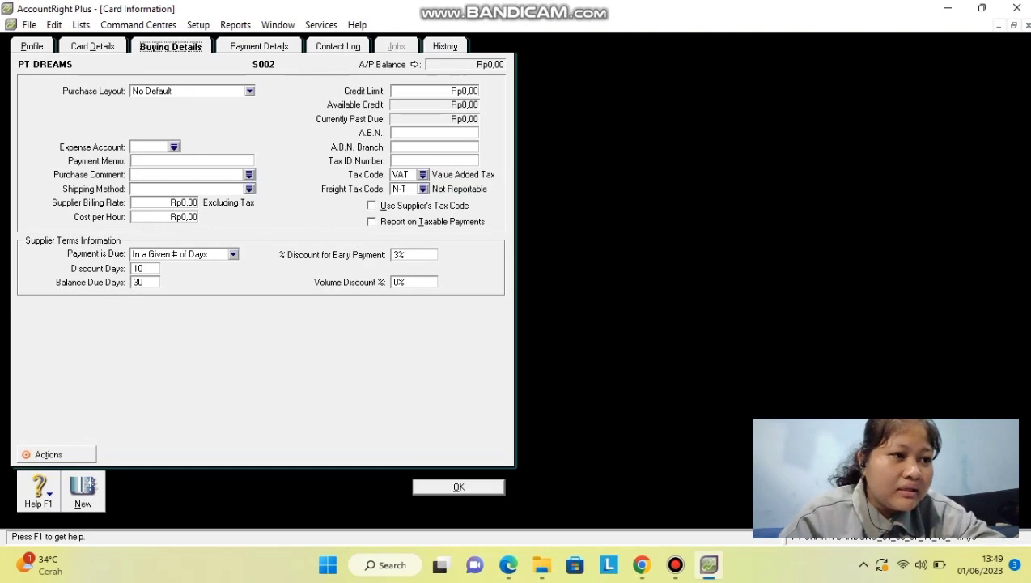
pyautogui.press('Return')
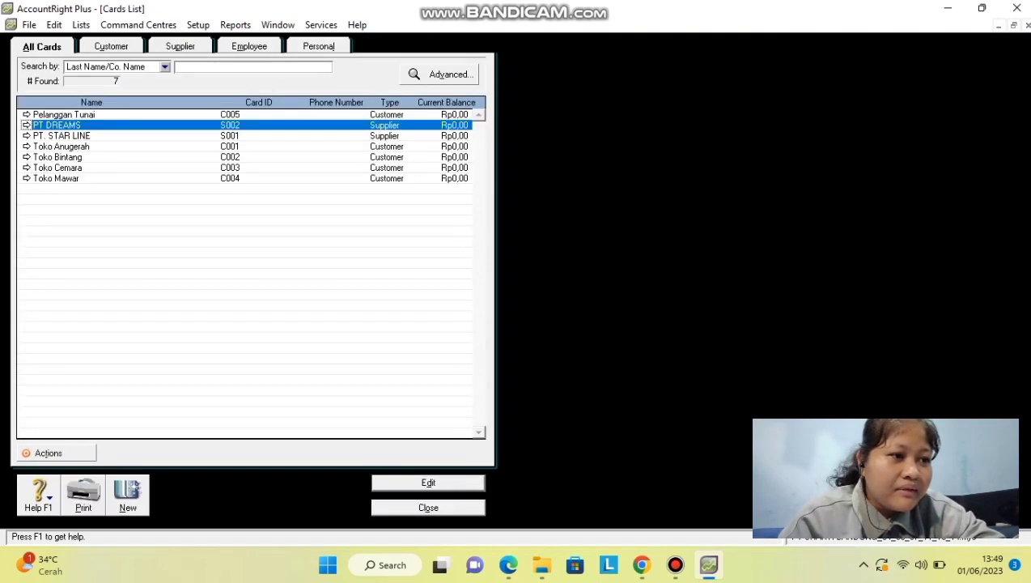
# Check the selling details of Toko Mawar and Toko Cemara, then close the cards list.
pyautogui.click(56, 178)
pyautogui.press('Return')
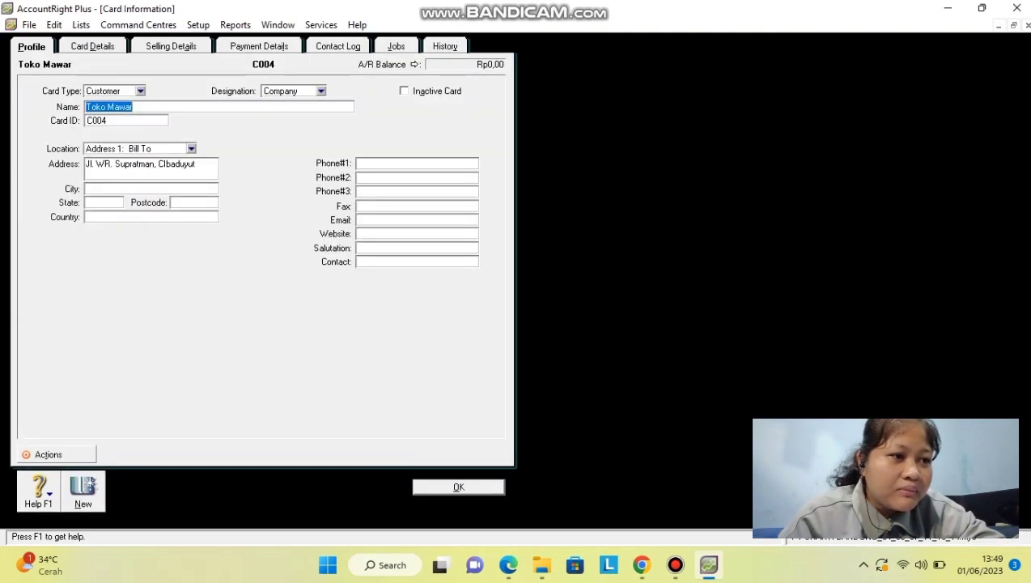
pyautogui.hotkey('ctrl', 'Tab')
pyautogui.hotkey('ctrl', 'Tab')
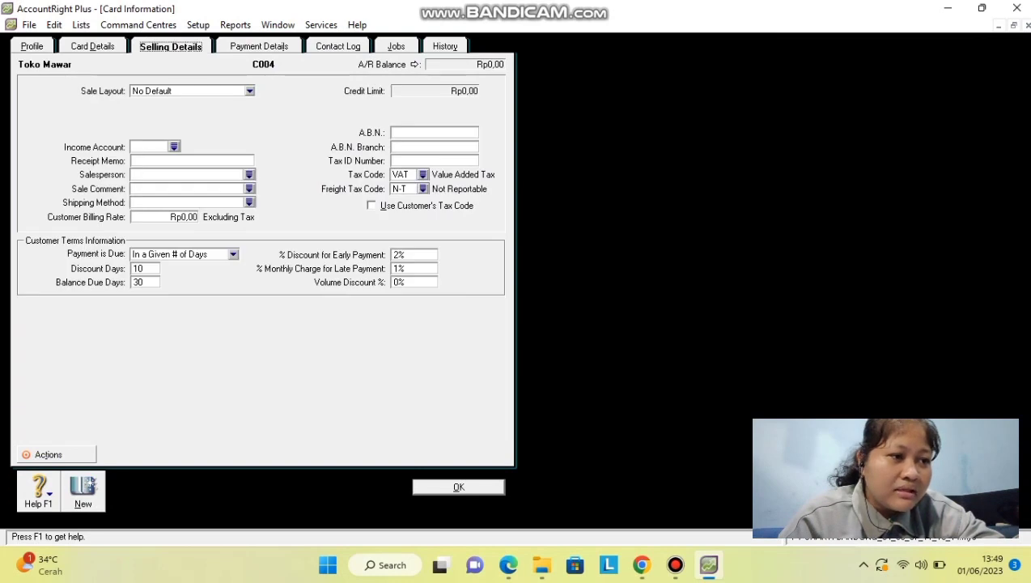
pyautogui.press('Return')
pyautogui.hotkey('shift', 'Up')
pyautogui.press('Return')
pyautogui.hotkey('ctrl', 'Tab')
pyautogui.hotkey('ctrl', 'Tab')
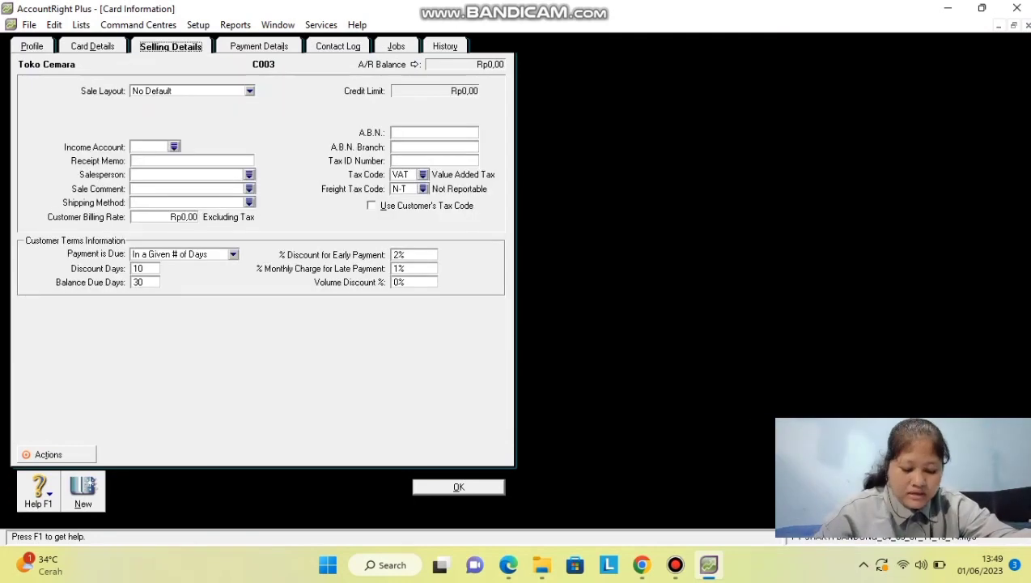
pyautogui.press('Return')
pyautogui.press('Escape')
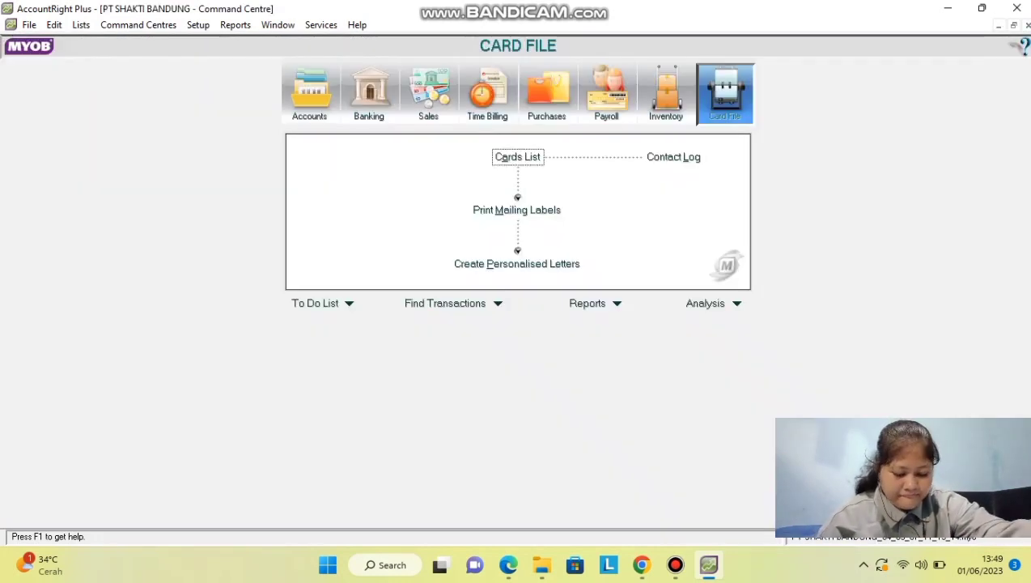
# Add inventory item YS117 'SPRING BED SINGLE' from the Items List and tick I Buy This Item.
pyautogui.hotkey('ctrl', '7')
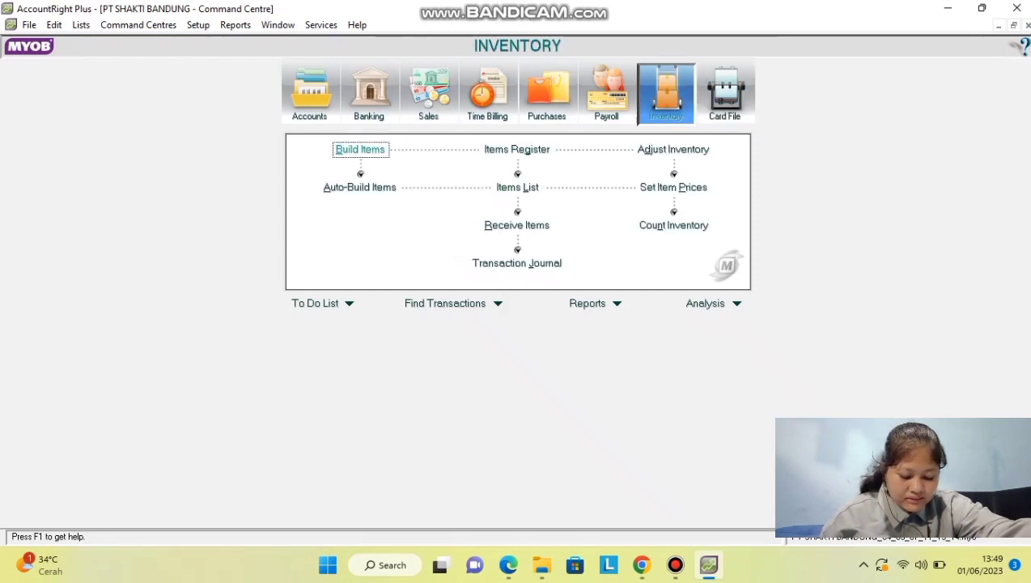
pyautogui.click(517, 188)
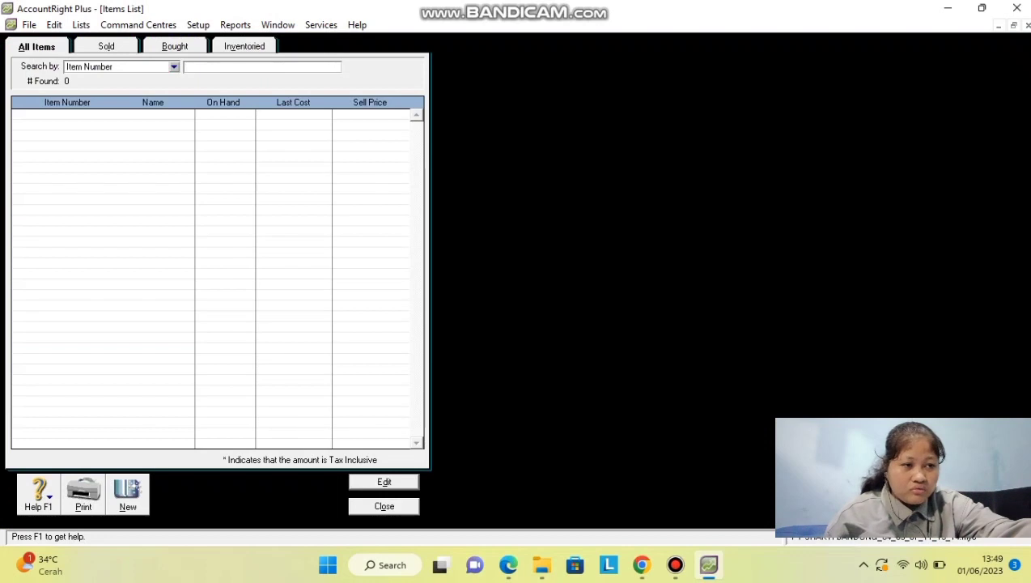
pyautogui.click(127, 494)
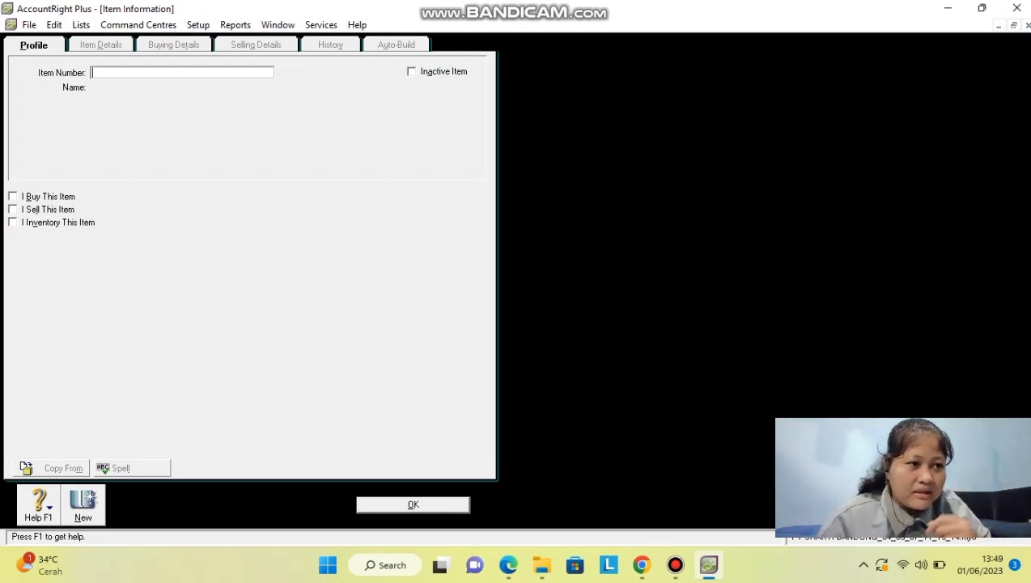
pyautogui.write('YS117')
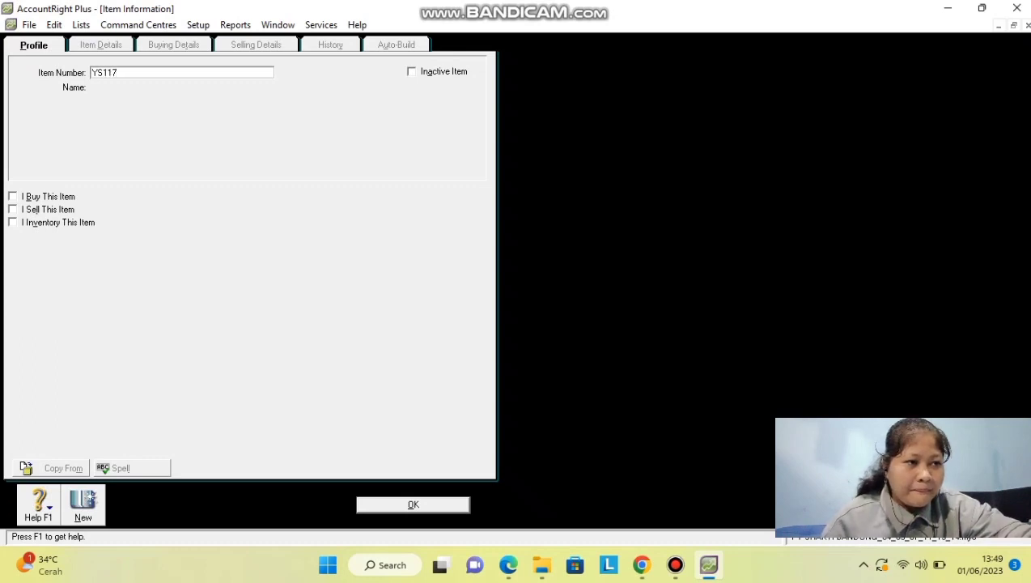
pyautogui.press('Tab')
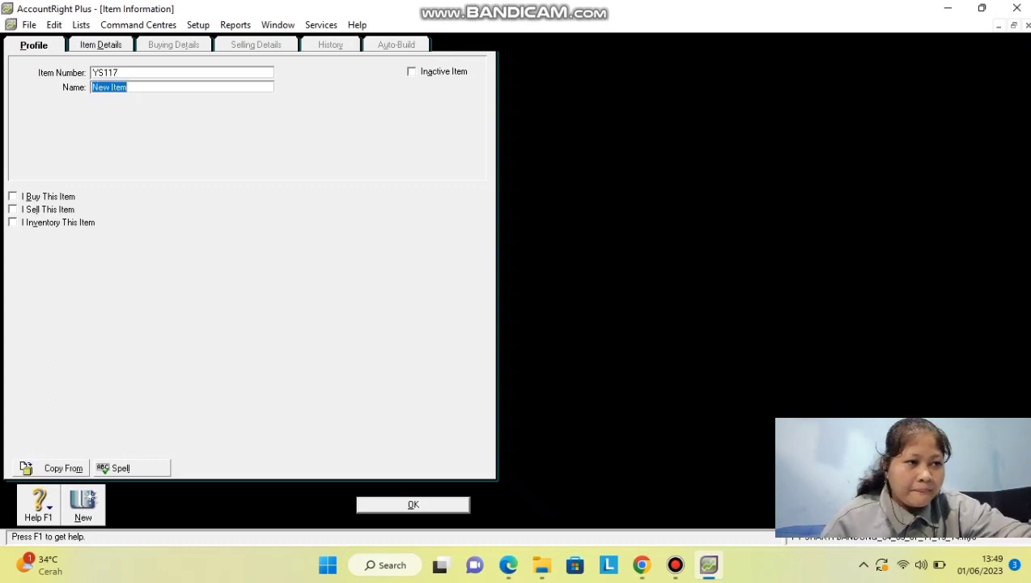
pyautogui.write('Spring')
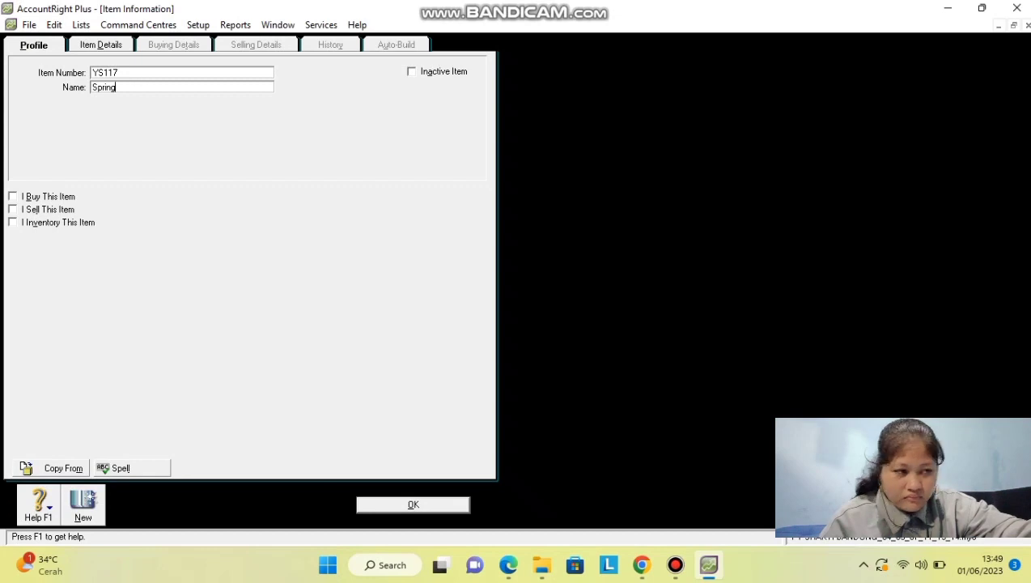
pyautogui.write(' Bed')
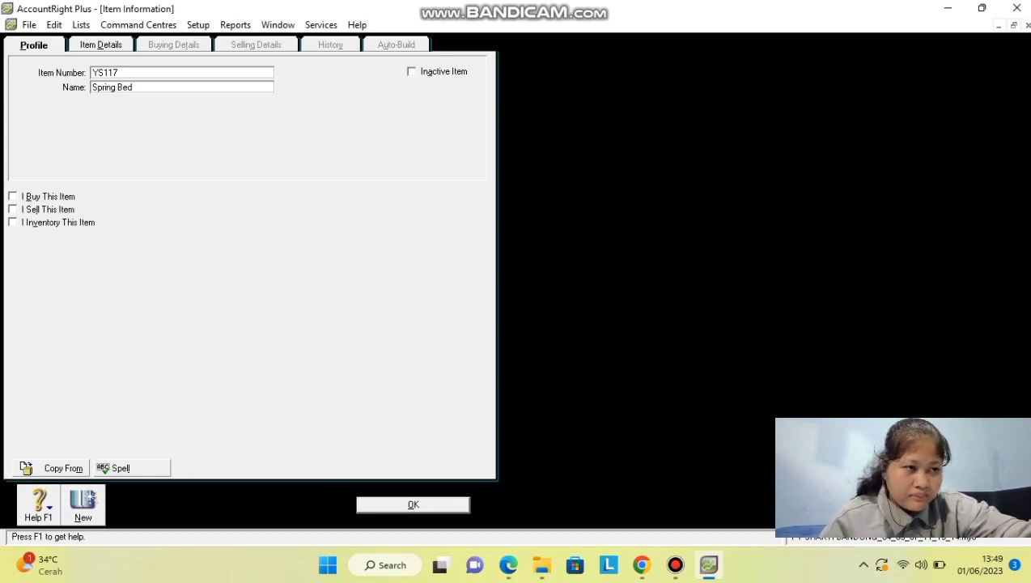
pyautogui.write(' Sta')
pyautogui.press('BackSpace')
pyautogui.press('BackSpace')
pyautogui.press('BackSpace')
pyautogui.press('BackSpace')
pyautogui.press('BackSpace')
pyautogui.press('BackSpace')
pyautogui.press('BackSpace')
pyautogui.press('BackSpace')
pyautogui.press('BackSpace')
pyautogui.press('BackSpace')
pyautogui.press('BackSpace')
pyautogui.press('BackSpace')
pyautogui.press('BackSpace')
pyautogui.press('BackSpace')
pyautogui.write('SPRIN')
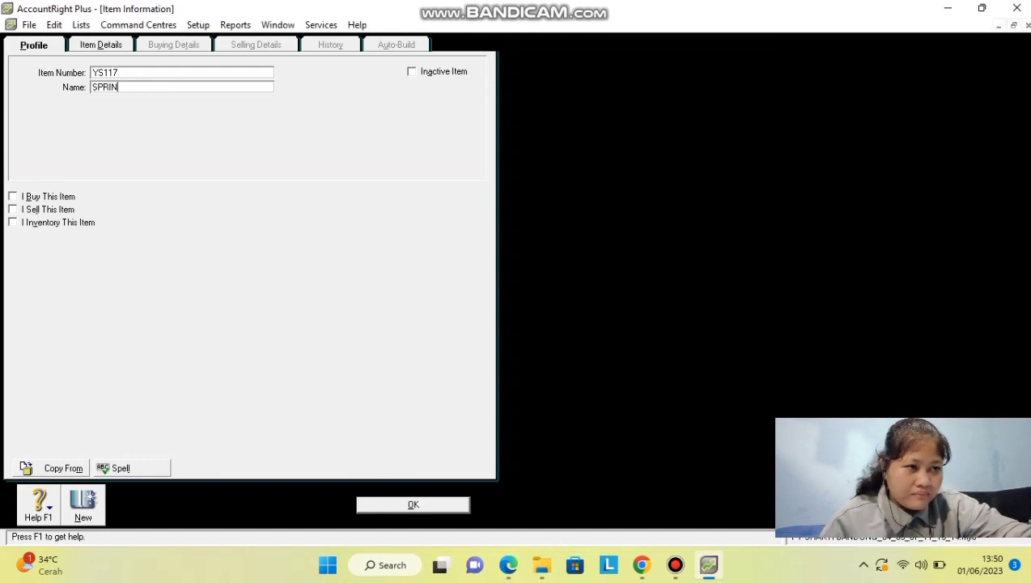
pyautogui.write('G BED SINGEL')
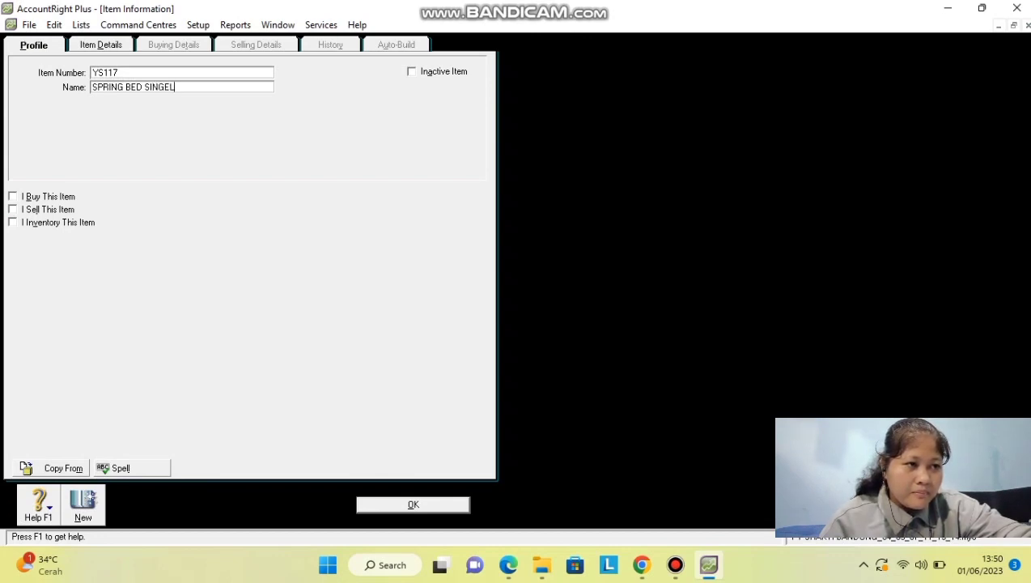
pyautogui.press('BackSpace')
pyautogui.press('BackSpace')
pyautogui.write('LE')
pyautogui.hotkey('alt', 'b')
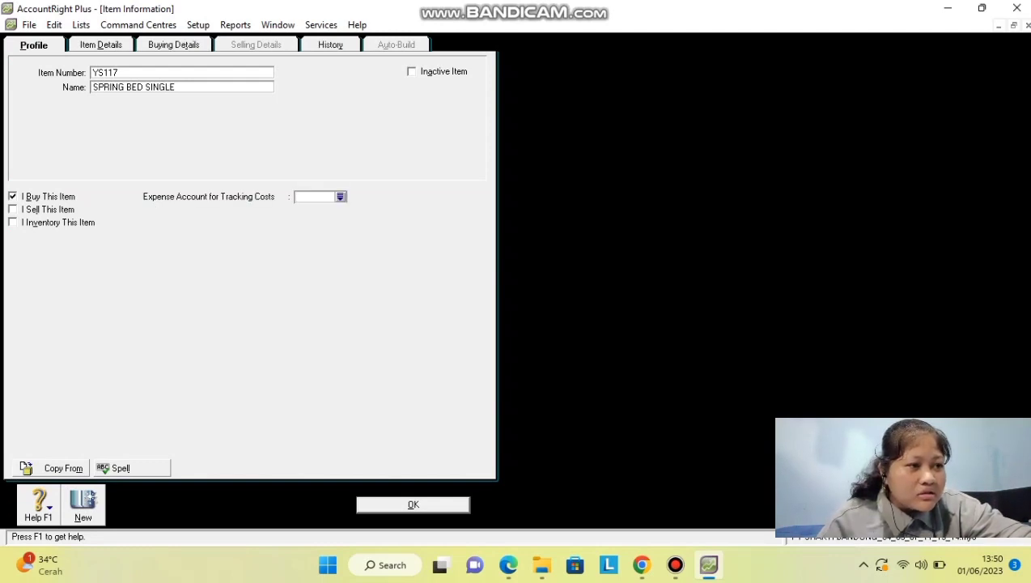
# Set expense account 6-1100 and mark YS117 as sold and kept in inventory.
pyautogui.write('6')
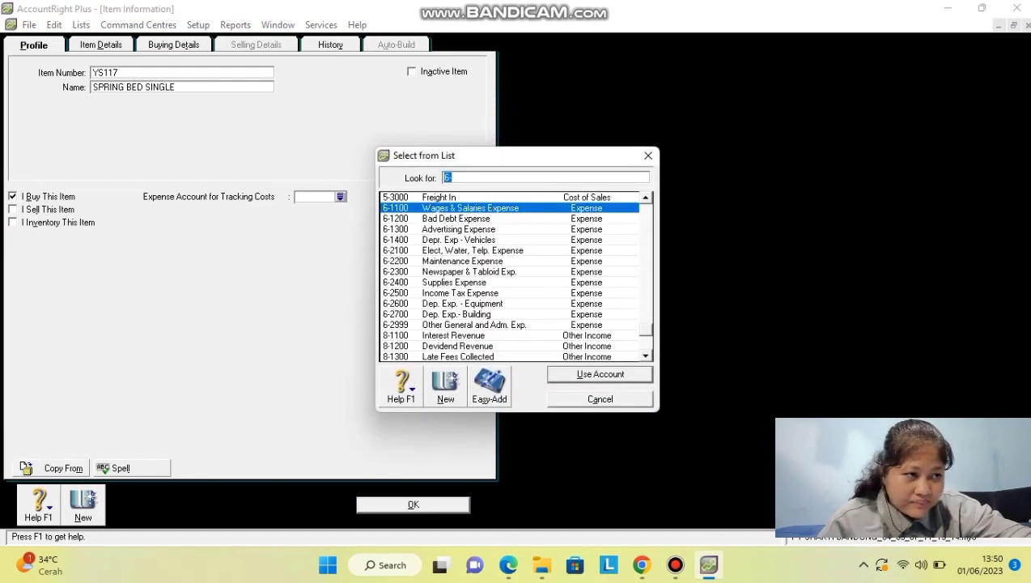
pyautogui.press('Return')
pyautogui.click(12, 209)
pyautogui.click(12, 223)
# Link the cost of sales account to 5-1000 Cost Of Good Sold.
pyautogui.click(340, 196)
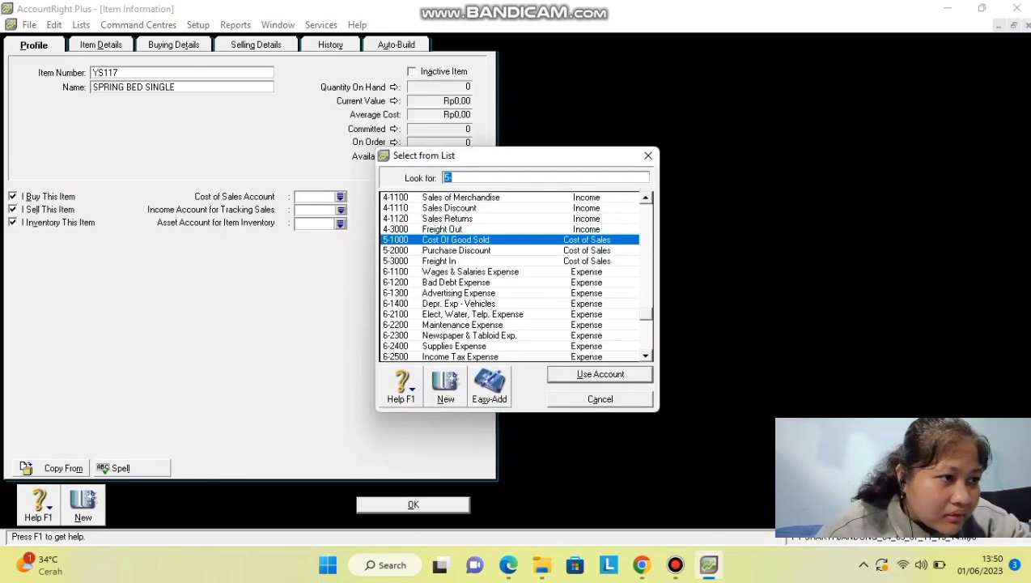
pyautogui.scroll(-4, 514, 276)
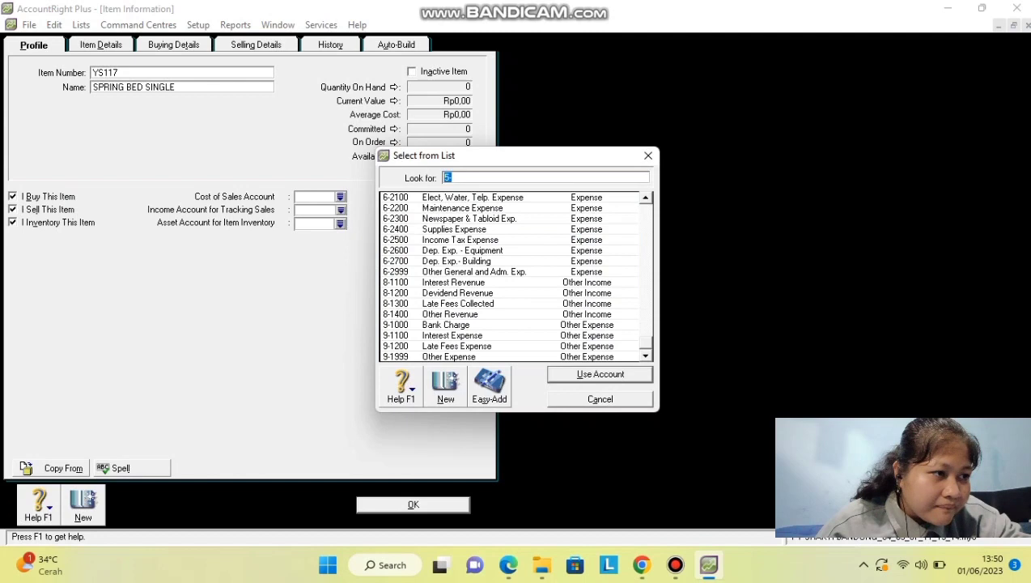
pyautogui.scroll(9, 514, 276)
pyautogui.scroll(9, 515, 276)
pyautogui.scroll(-1, 515, 276)
pyautogui.scroll(-12, 514, 276)
pyautogui.click(514, 281)
pyautogui.press('Return')
# Set income account 4-1100 Sales of Merchandise and asset account 1-1310 Merchandise Inventory, then save.
pyautogui.click(340, 208)
pyautogui.scroll(-6, 515, 276)
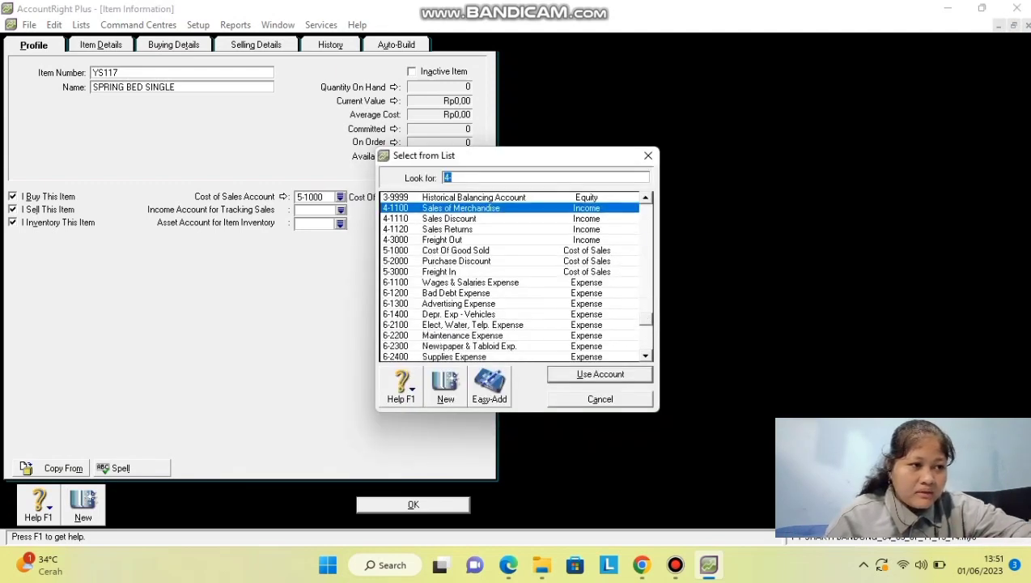
pyautogui.scroll(6, 515, 276)
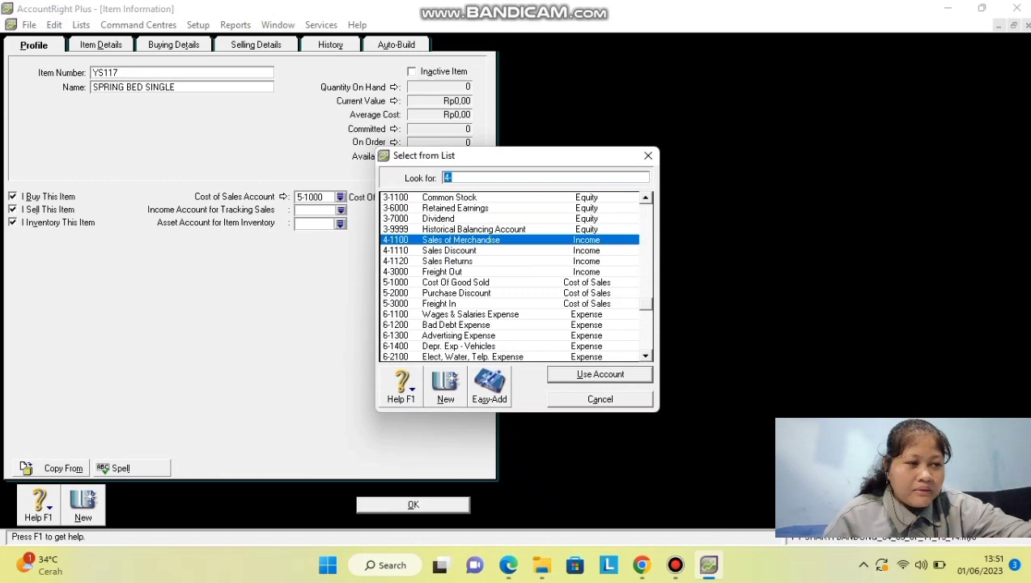
pyautogui.press('Return')
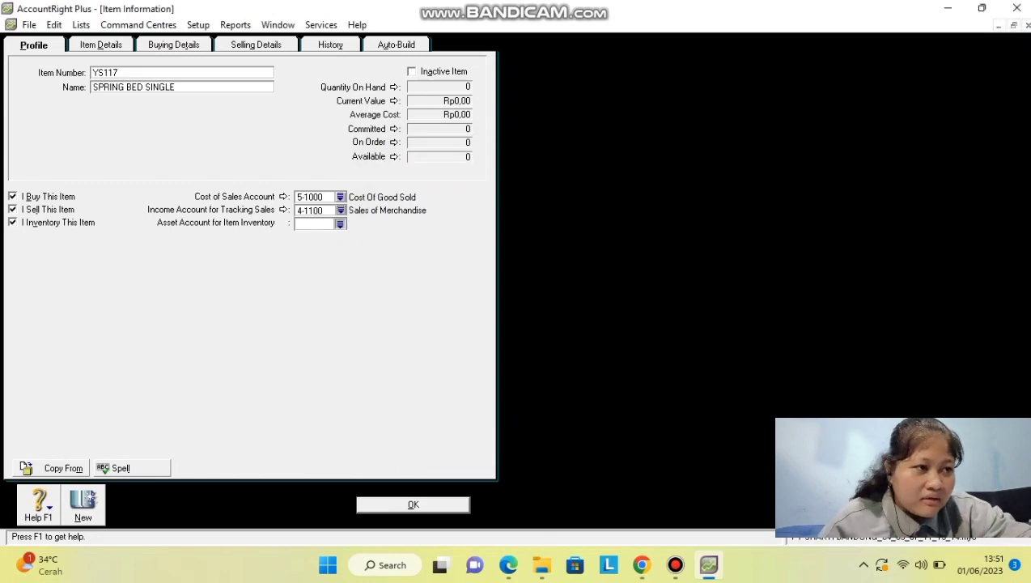
pyautogui.click(340, 223)
pyautogui.scroll(-1, 515, 275)
pyautogui.scroll(1, 514, 276)
pyautogui.write('1-1310')
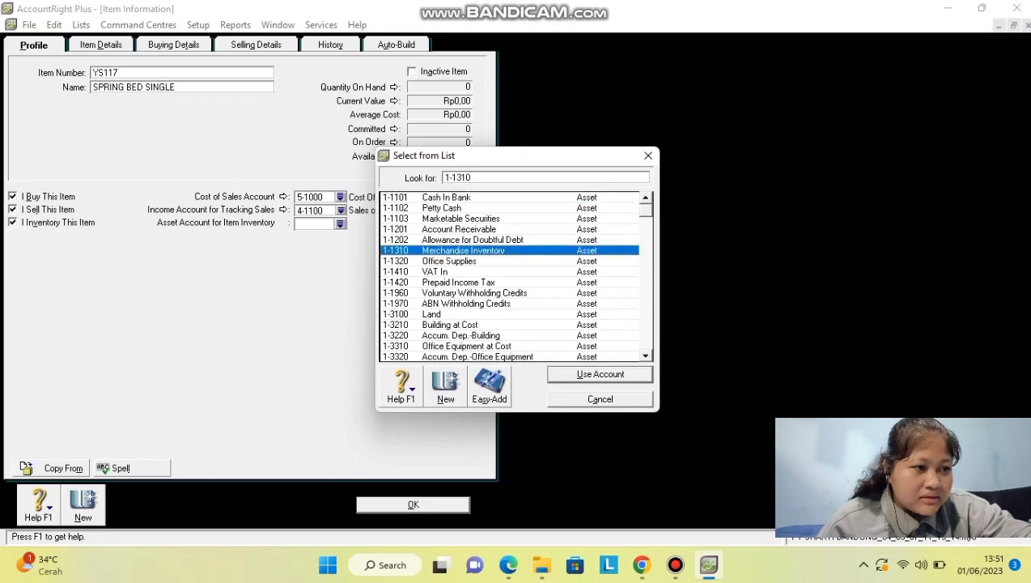
pyautogui.press('Return')
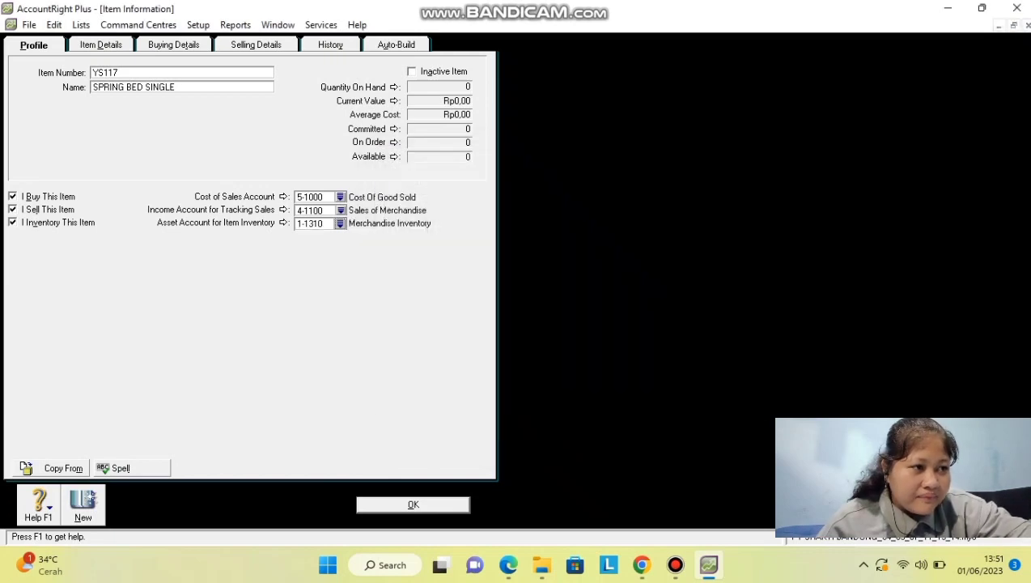
pyautogui.press('Return')
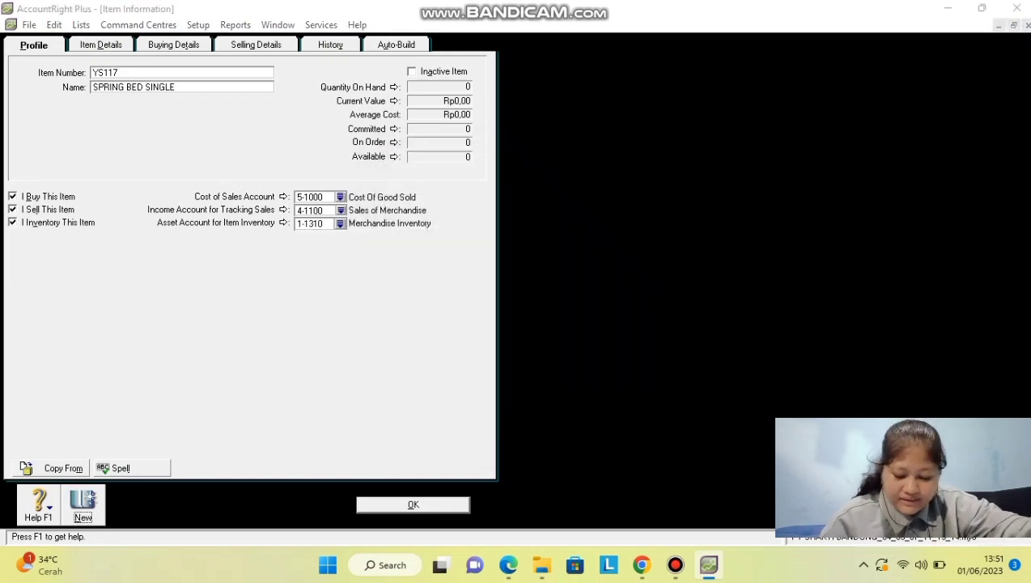
# Assign VAT as YS117's tax code when sold.
pyautogui.press('Return')
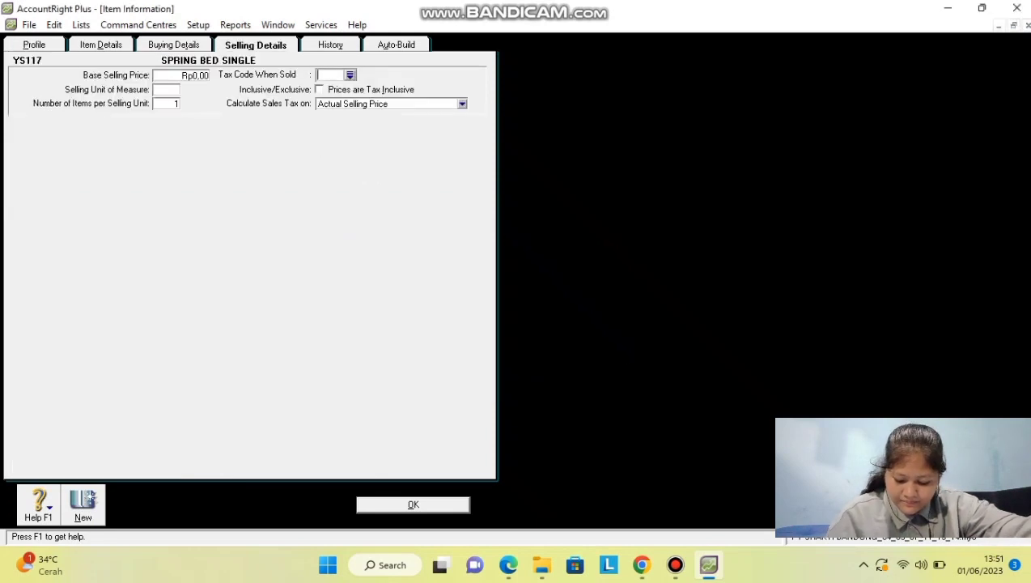
pyautogui.press('Return')
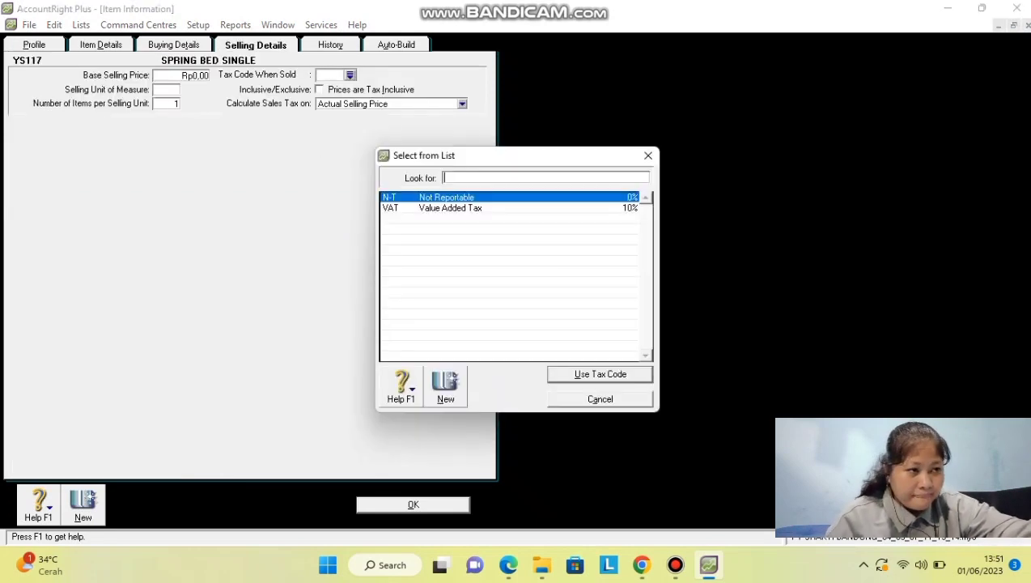
pyautogui.press('Return')
pyautogui.click(89, 500)
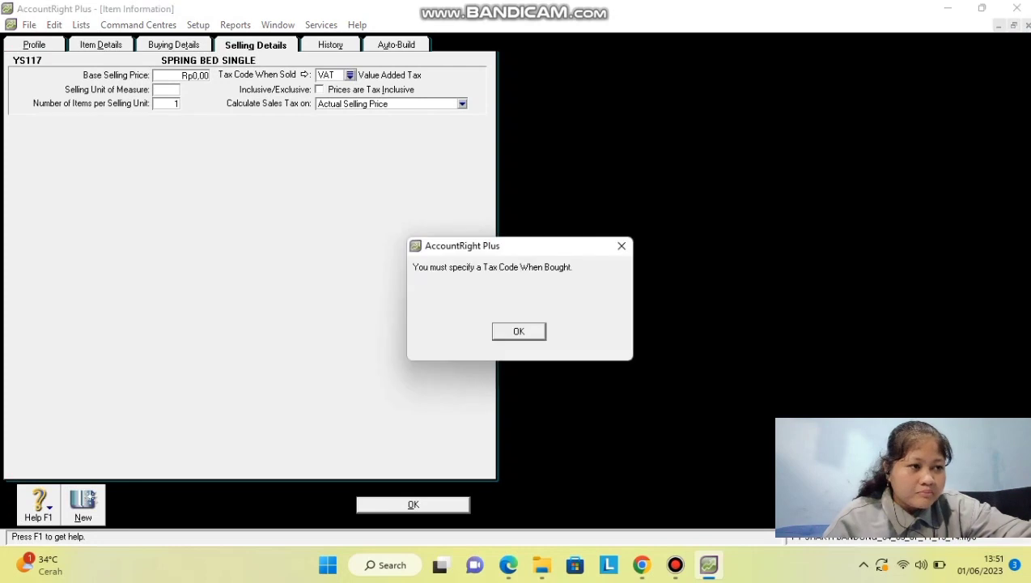
# Assign VAT as the tax code when bought and save, starting a blank item.
pyautogui.press('Return')
pyautogui.press('Return')
pyautogui.write('VAT')
pyautogui.press('Return')
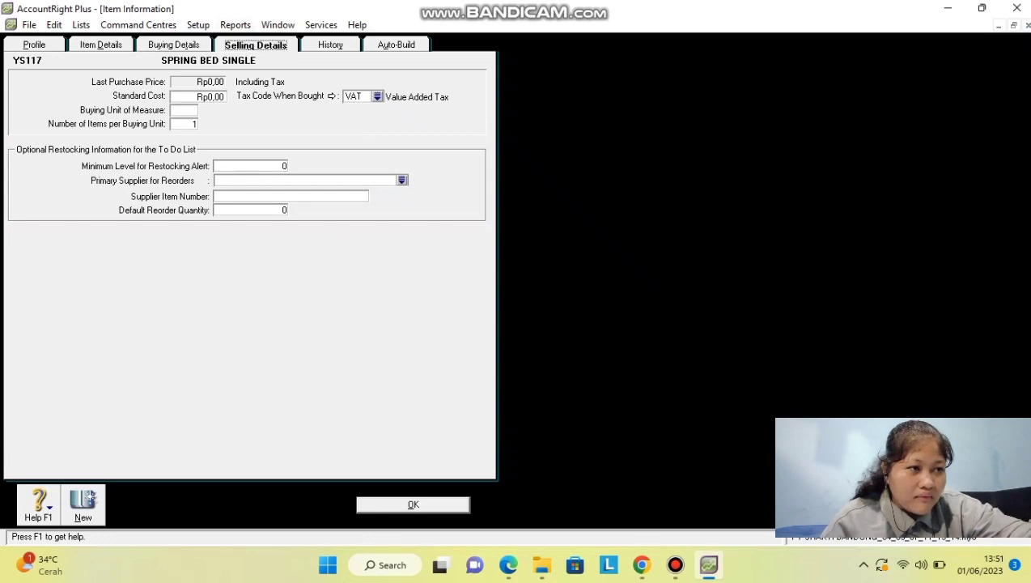
pyautogui.click(87, 502)
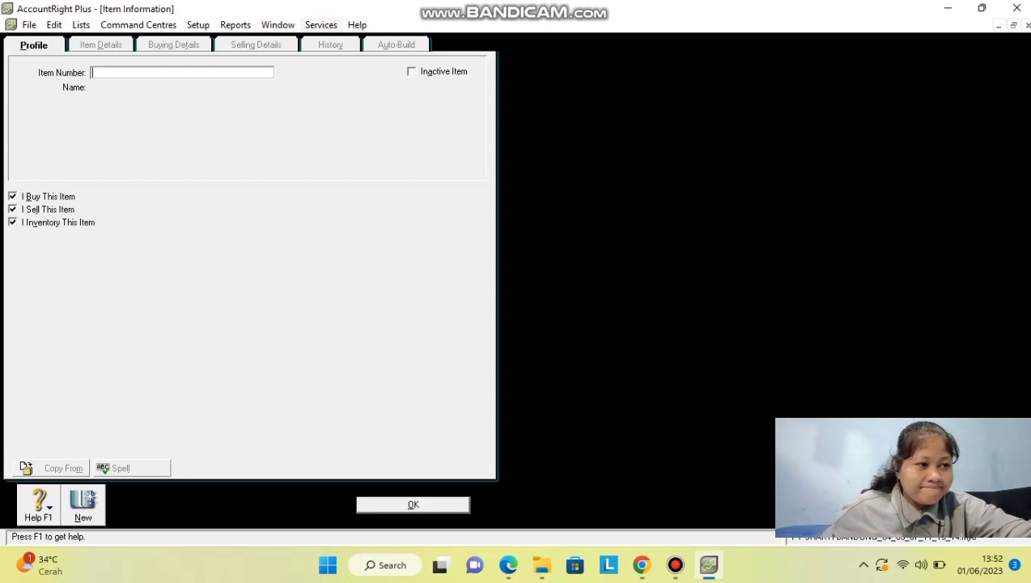
# Save new item EK212 'SPRING BED DOUBLE', then open Account Opening Balances.
pyautogui.write('EX')
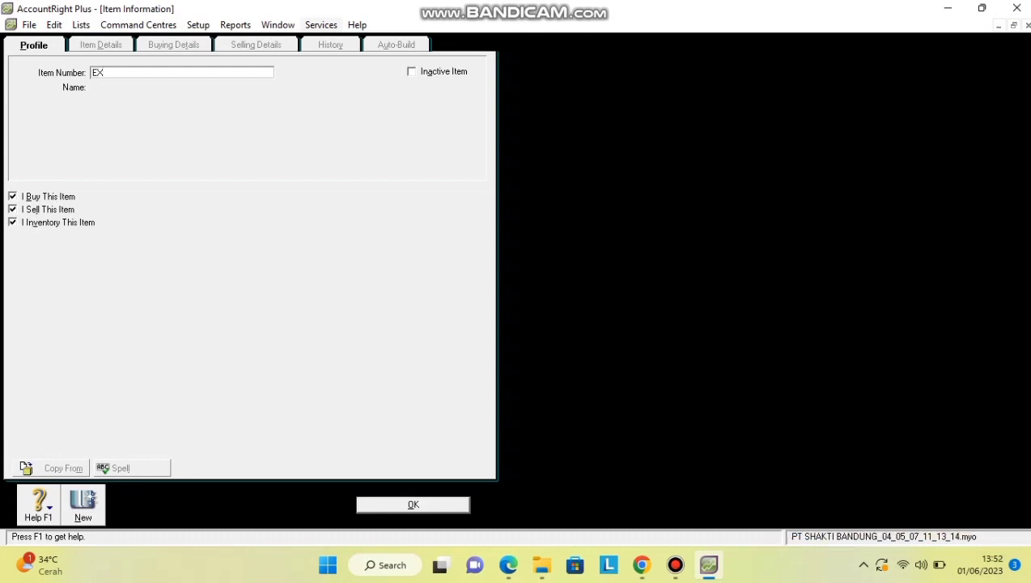
pyautogui.press('BackSpace')
pyautogui.write('K212')
pyautogui.press('Tab')
pyautogui.write('PRING BED DOUBLE')
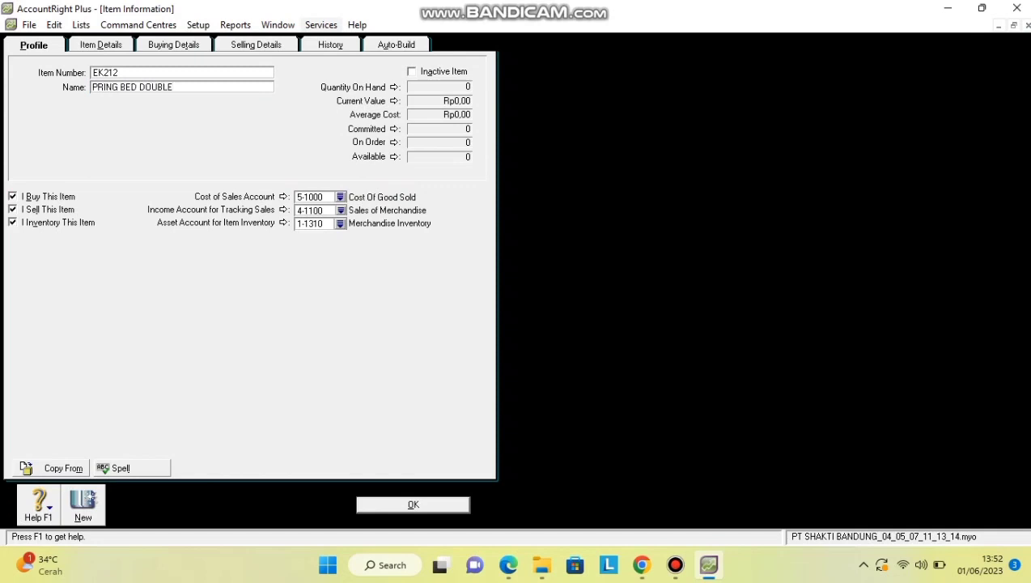
pyautogui.write('S')
pyautogui.hotkey('ctrl', 'Tab')
pyautogui.hotkey('ctrl', 'Tab')
pyautogui.hotkey('ctrl', 'Tab')
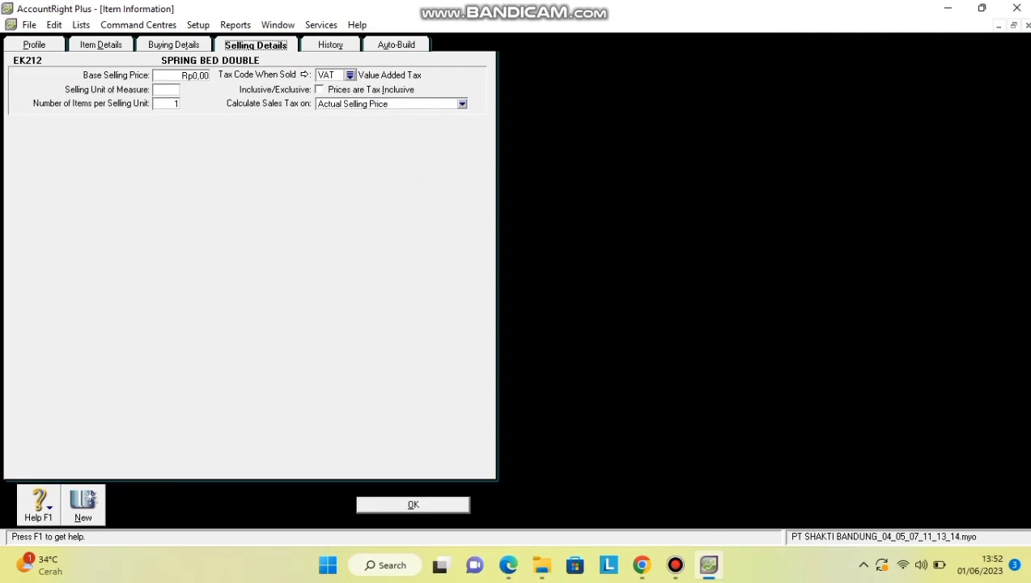
pyautogui.press('Return')
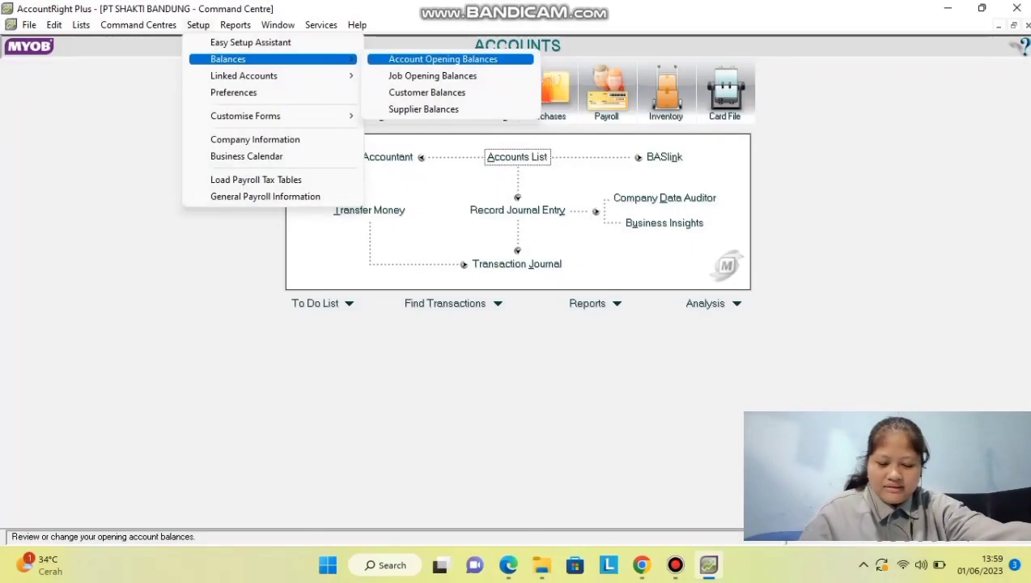
pyautogui.click(444, 60)
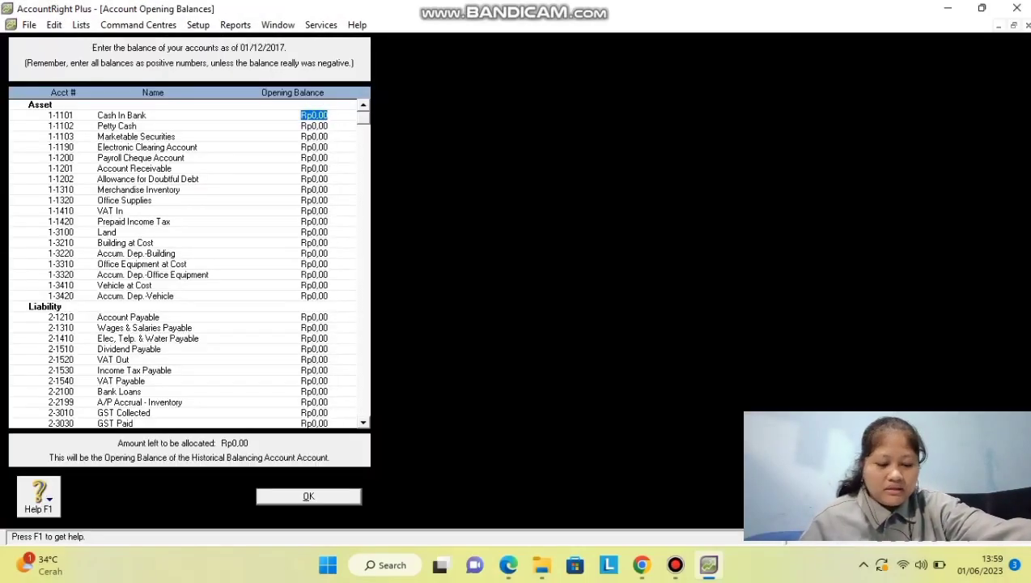
# Enter Cash In Bank 123.142.000, Petty Cash 10.000.000, Marketable Securities 100.000.000, receivables 391.270.000, allowance -19.563.500.
pyautogui.write('12')
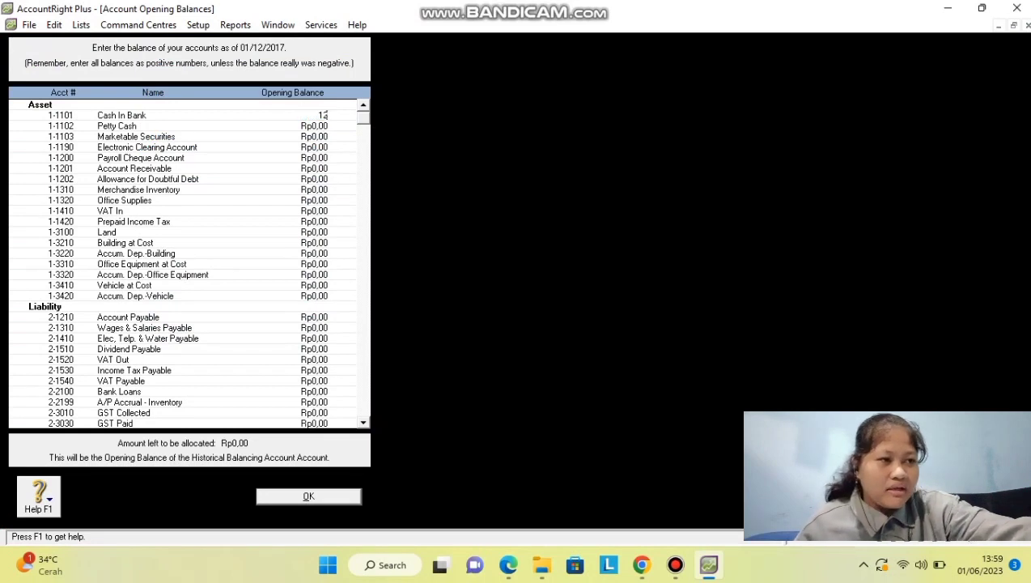
pyautogui.write('3')
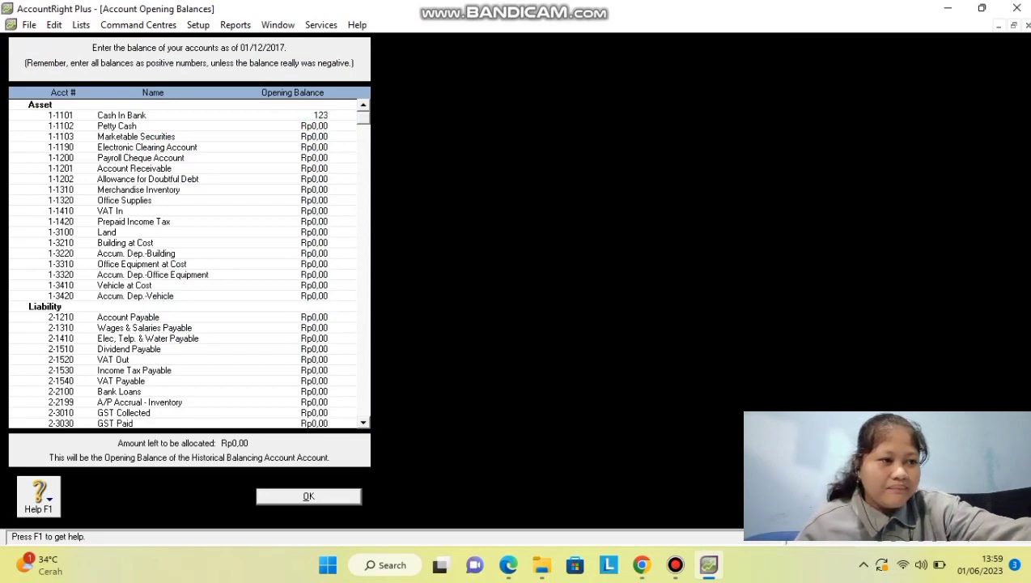
pyautogui.write('142000')
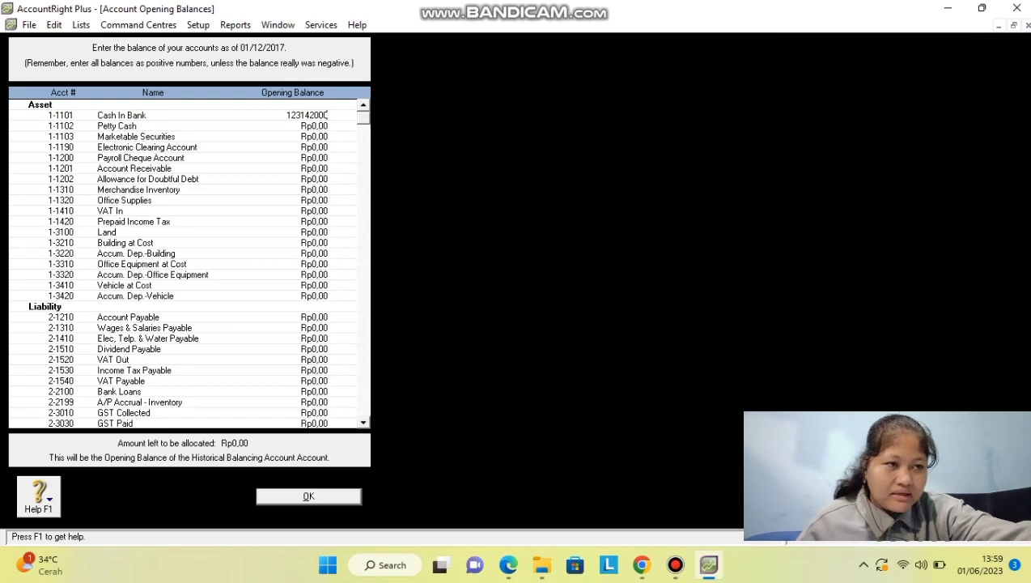
pyautogui.press('Tab')
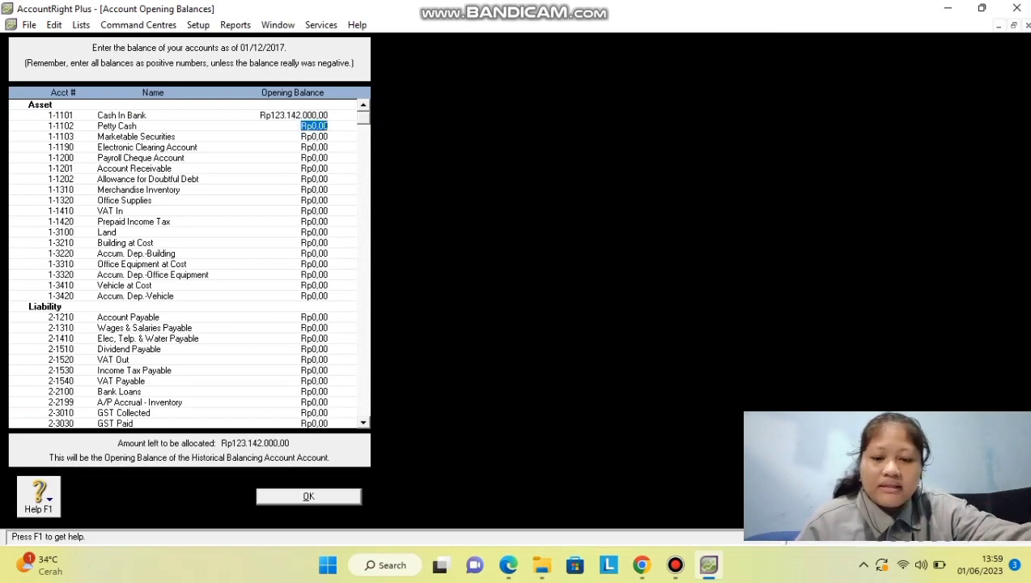
pyautogui.write('10.00')
pyautogui.write('0.00')
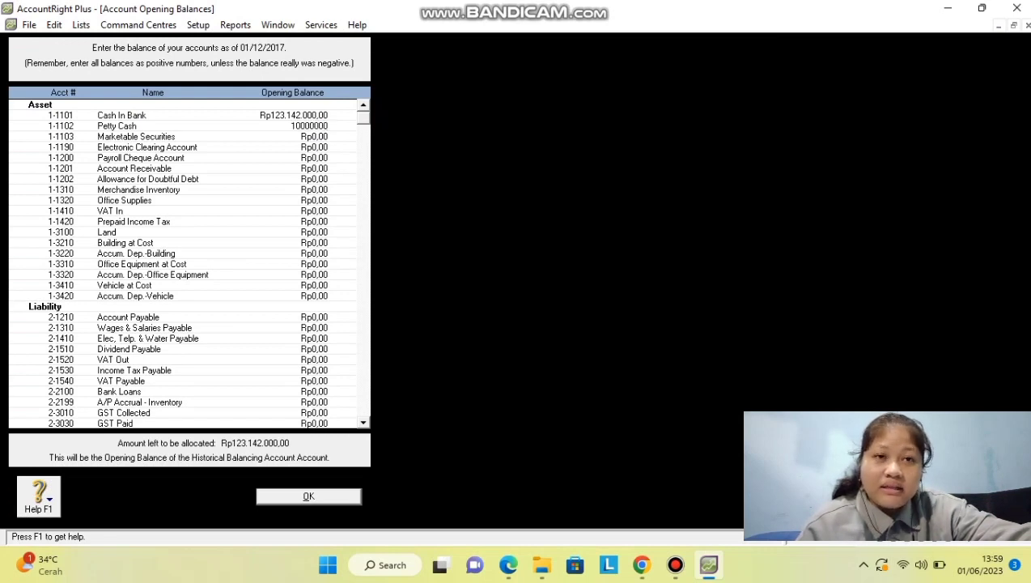
pyautogui.write('0')
pyautogui.press('Tab')
pyautogui.write('100.000.000')
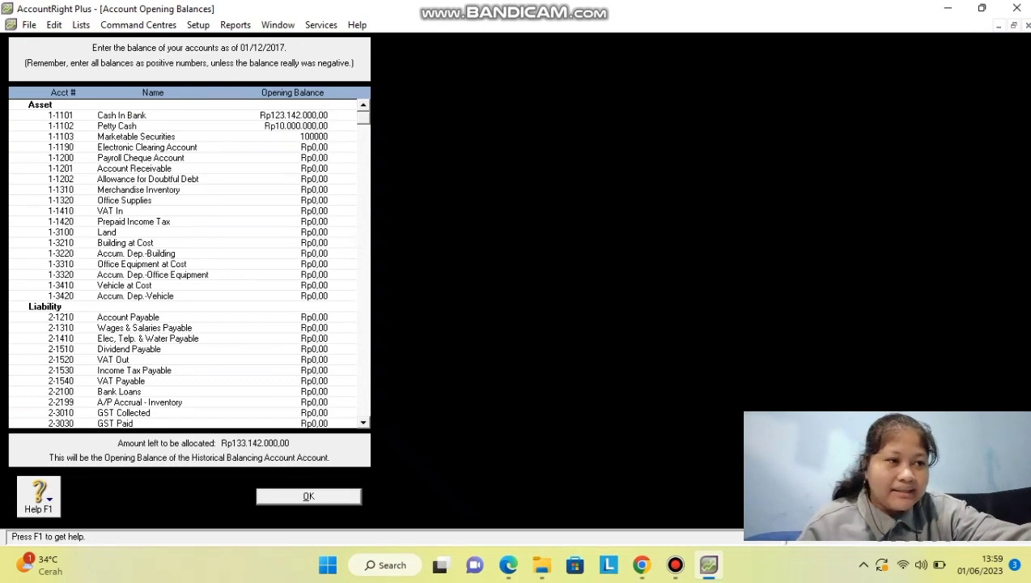
pyautogui.press('Tab')
pyautogui.press('Tab')
pyautogui.press('Tab')
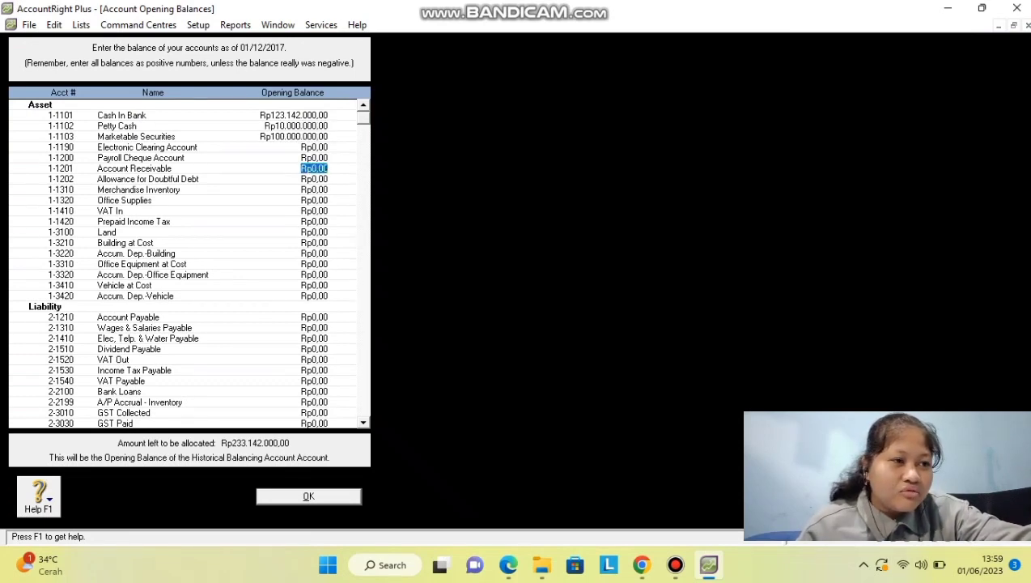
pyautogui.write('3')
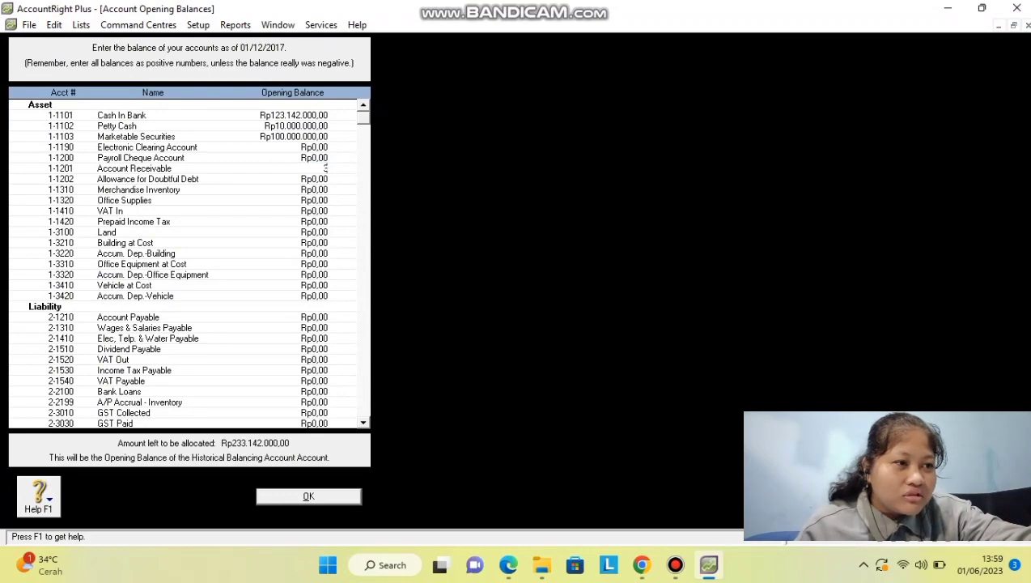
pyautogui.write('91270')
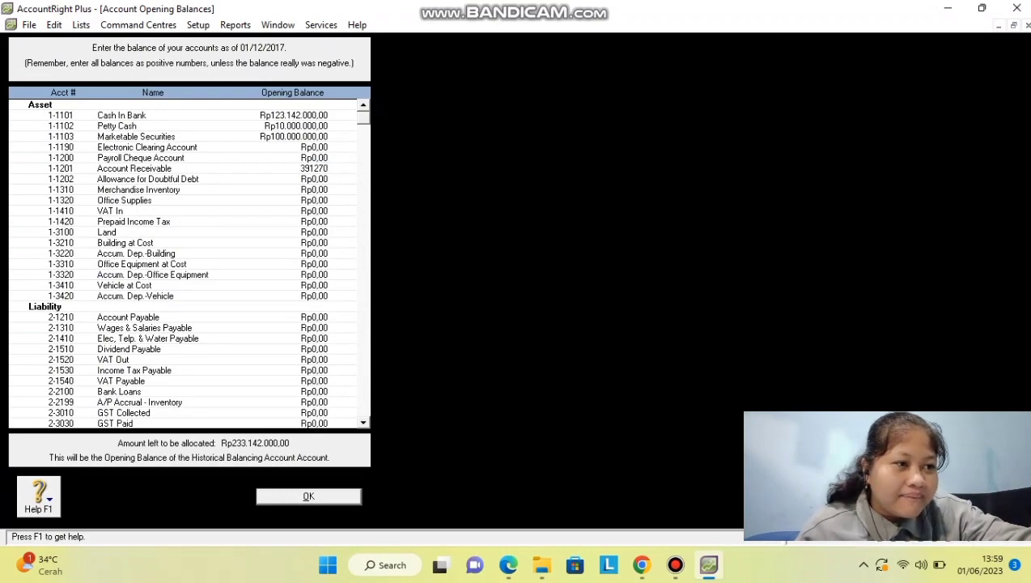
pyautogui.write('000')
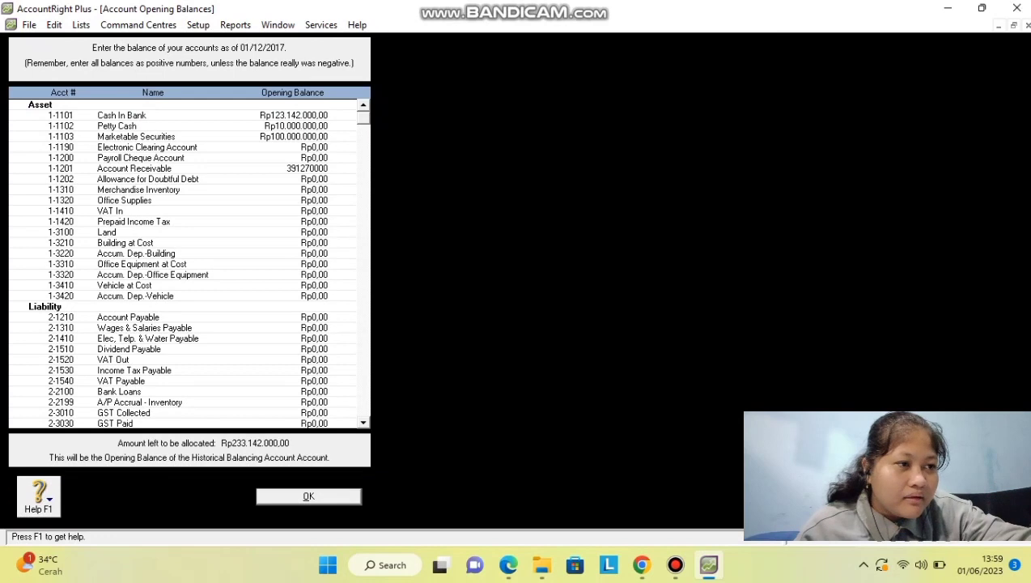
pyautogui.press('Tab')
pyautogui.write('-1956')
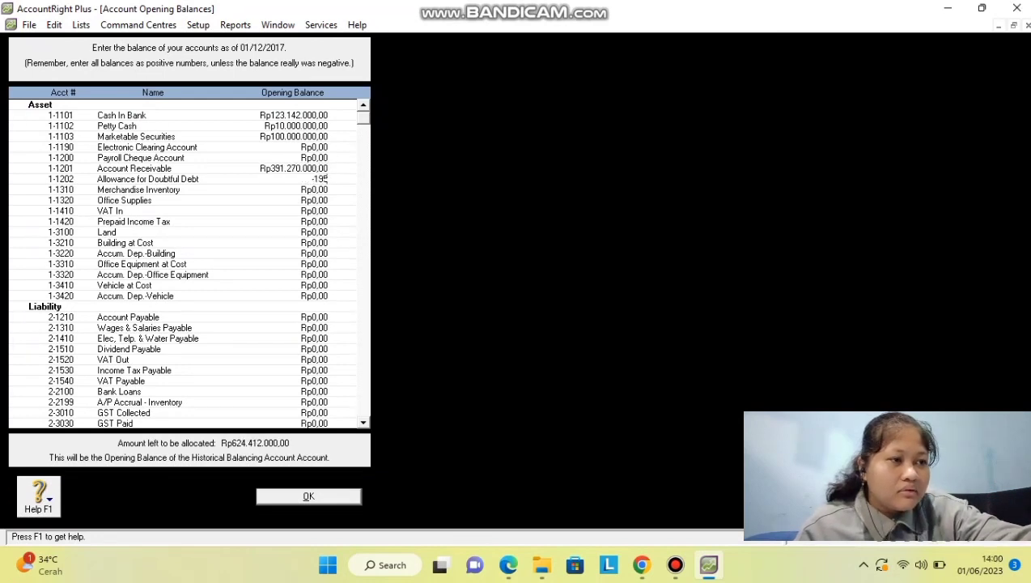
pyautogui.write('3500')
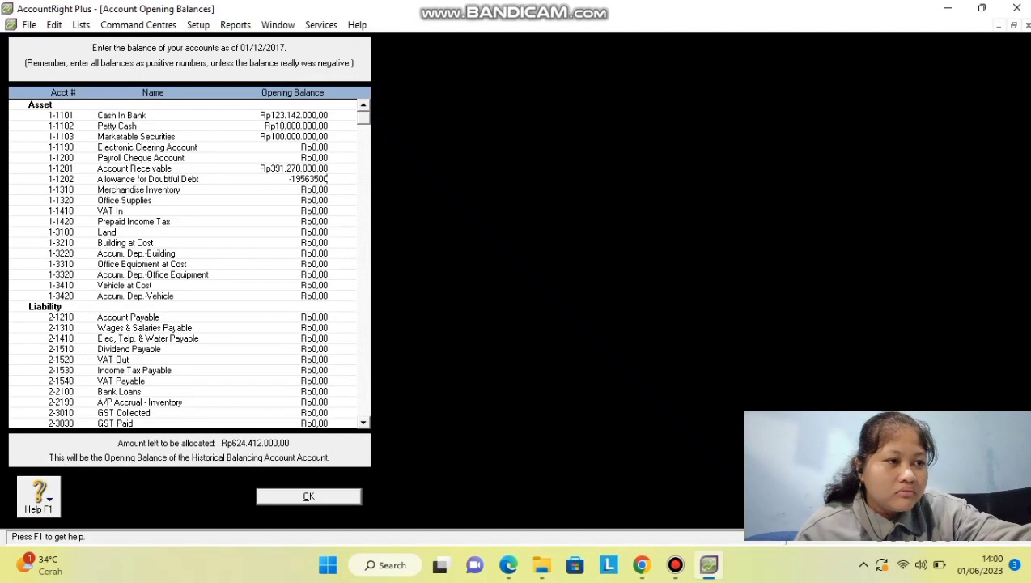
pyautogui.press('Tab')
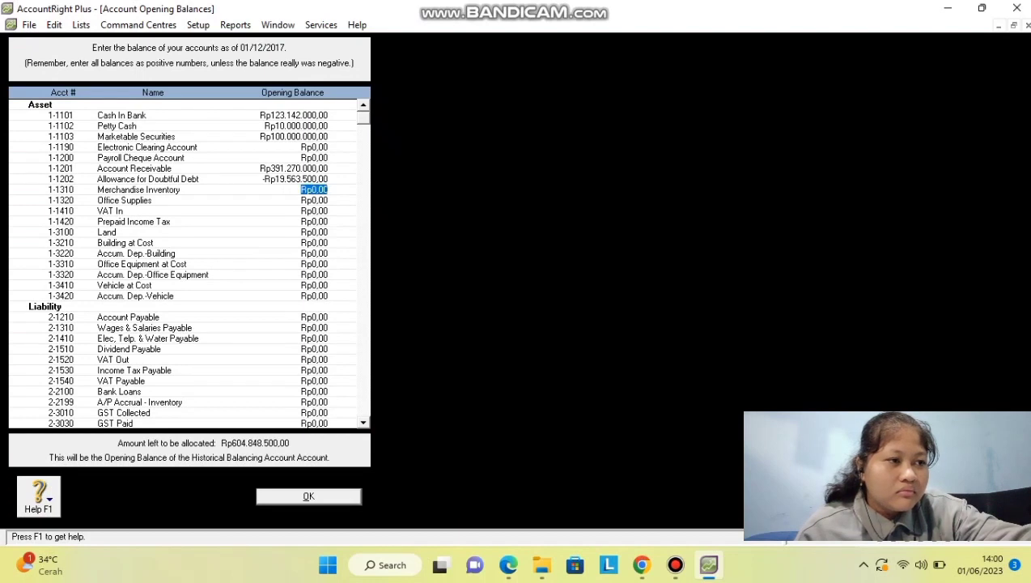
# Enter Merchandise Inventory 186.000.000, Office Supplies 5.700.000, VAT In 11.500.000 and Prepaid Income Tax 20.500.000.
pyautogui.write('1')
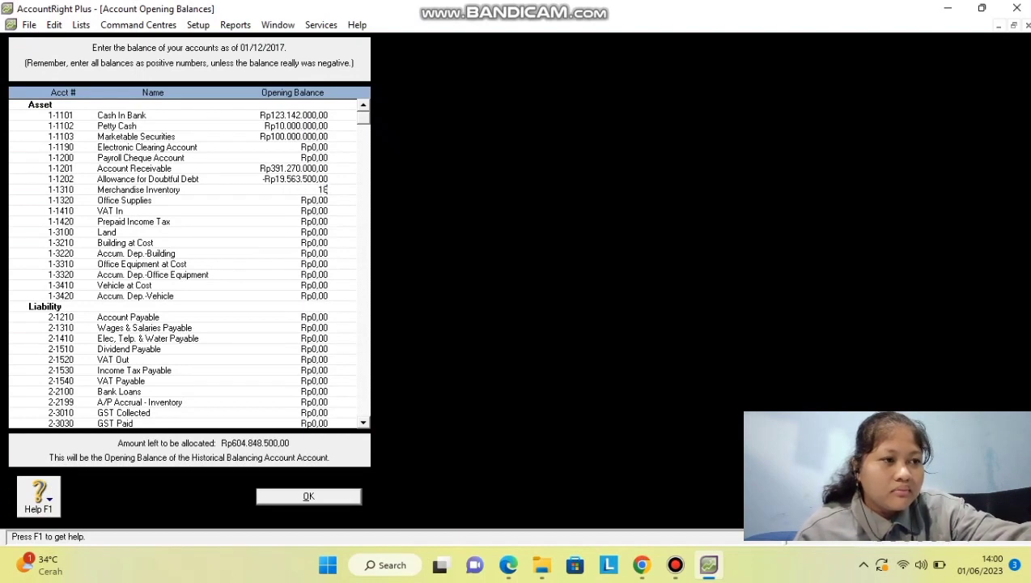
pyautogui.write('86000000')
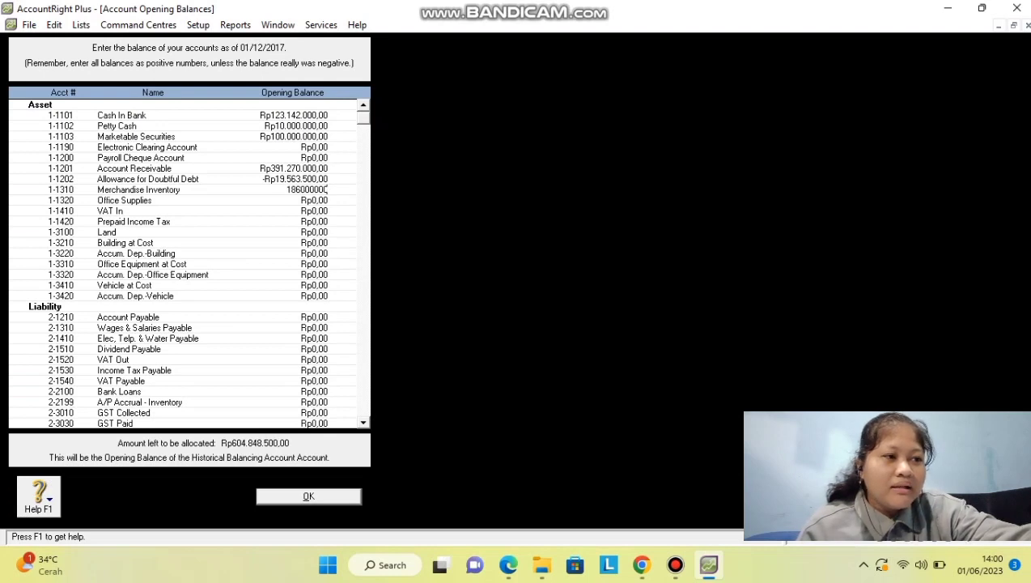
pyautogui.press('Tab')
pyautogui.write('570000')
pyautogui.press('Tab')
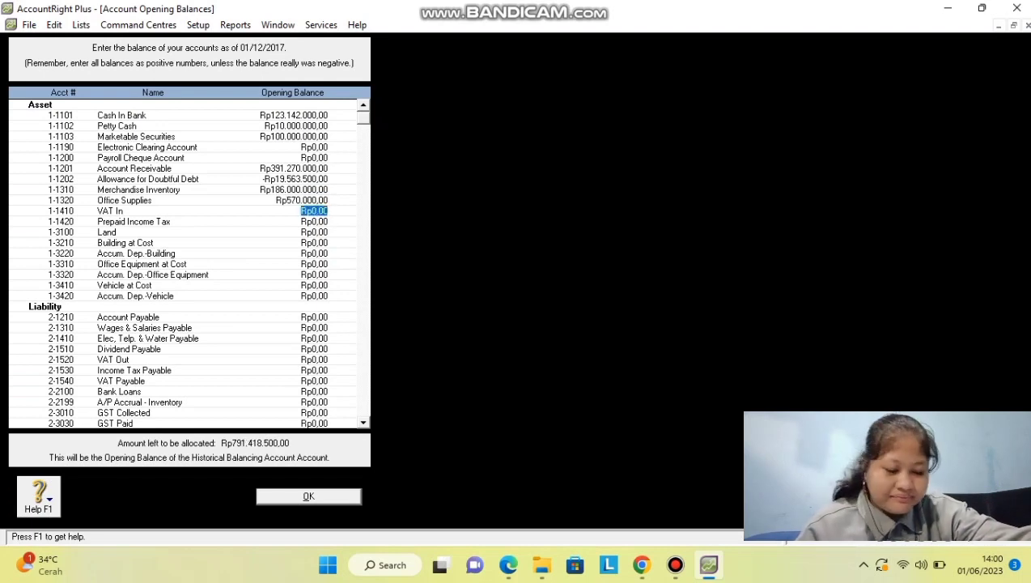
pyautogui.press('Up')
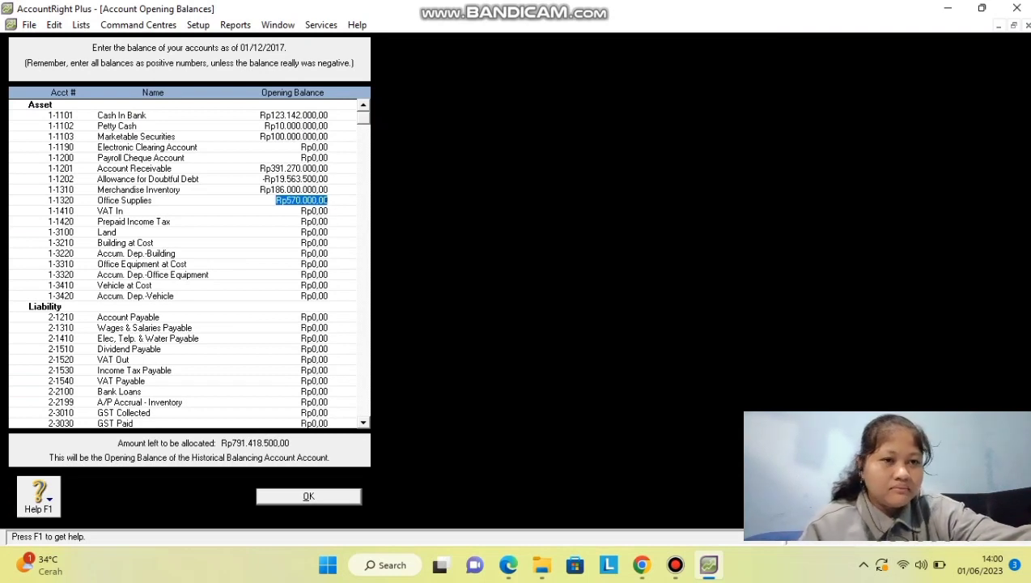
pyautogui.write('5700')
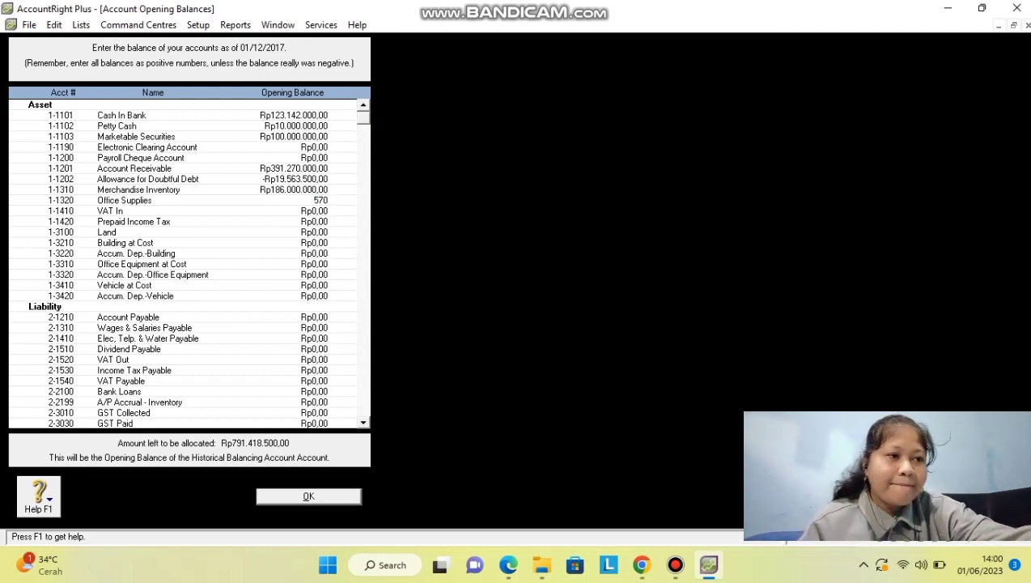
pyautogui.write('000')
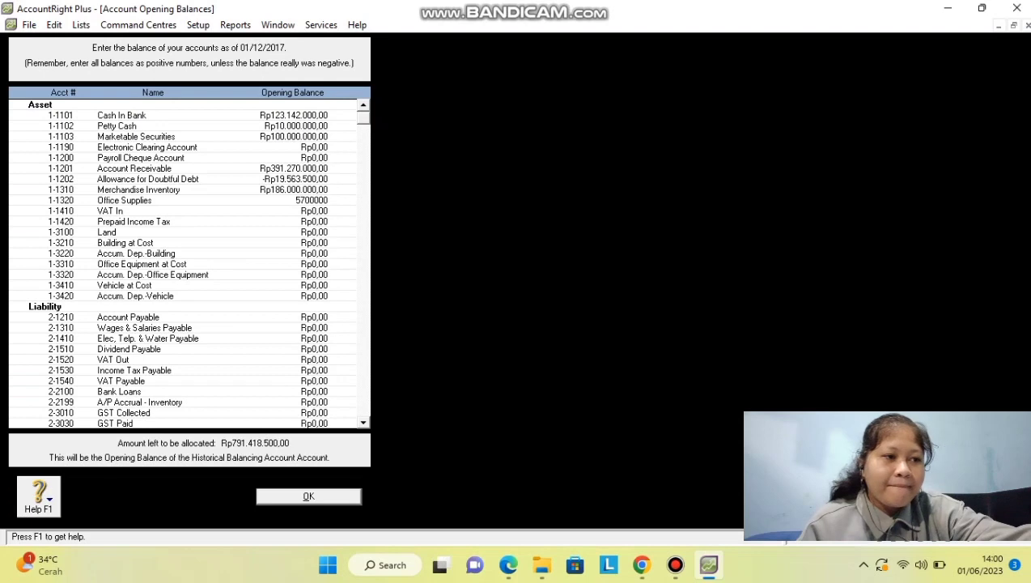
pyautogui.press('Tab')
pyautogui.write('11700000')
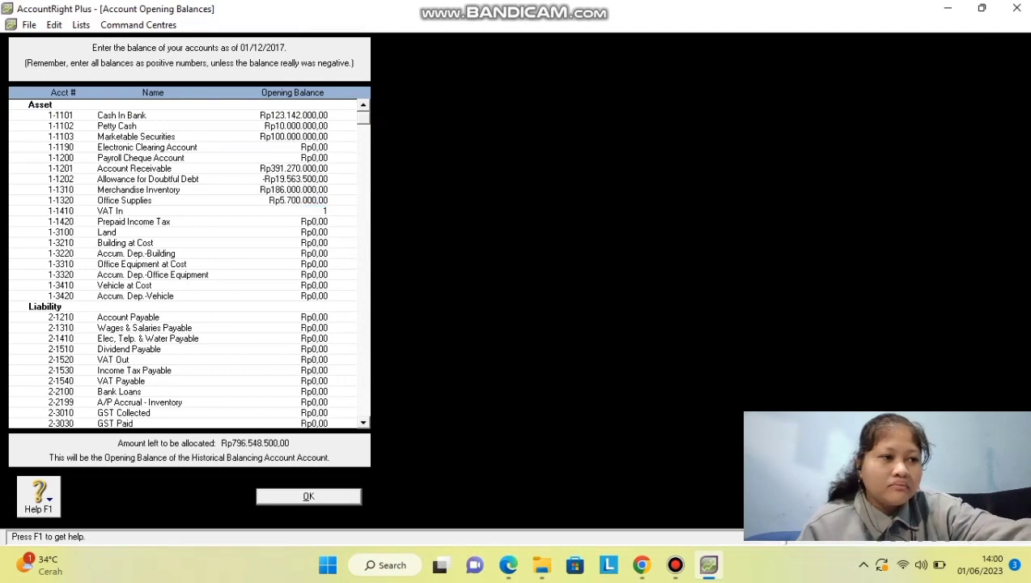
pyautogui.press('Tab')
pyautogui.hotkey('shift', 'Tab')
pyautogui.write('11500000')
pyautogui.press('Tab')
pyautogui.write('20500000')
pyautogui.press('Tab')
# Enter Land 450.000.000, Building 1.550.000.000, Office Equipment 450.000.000, Vehicle 402.000.000 and their accumulated depreciation.
pyautogui.write('45000')
pyautogui.press('Tab')
pyautogui.hotkey('shift', 'Tab')
pyautogui.write('450000000')
pyautogui.press('Tab')
pyautogui.press('Tab')
pyautogui.hotkey('shift', 'Tab')
pyautogui.write('1550000000')
pyautogui.press('Tab')
pyautogui.hotkey('shift', 'Tab')
pyautogui.press('Tab')
pyautogui.write('-Rp259.375.000')
pyautogui.press('Tab')
pyautogui.write('450000000')
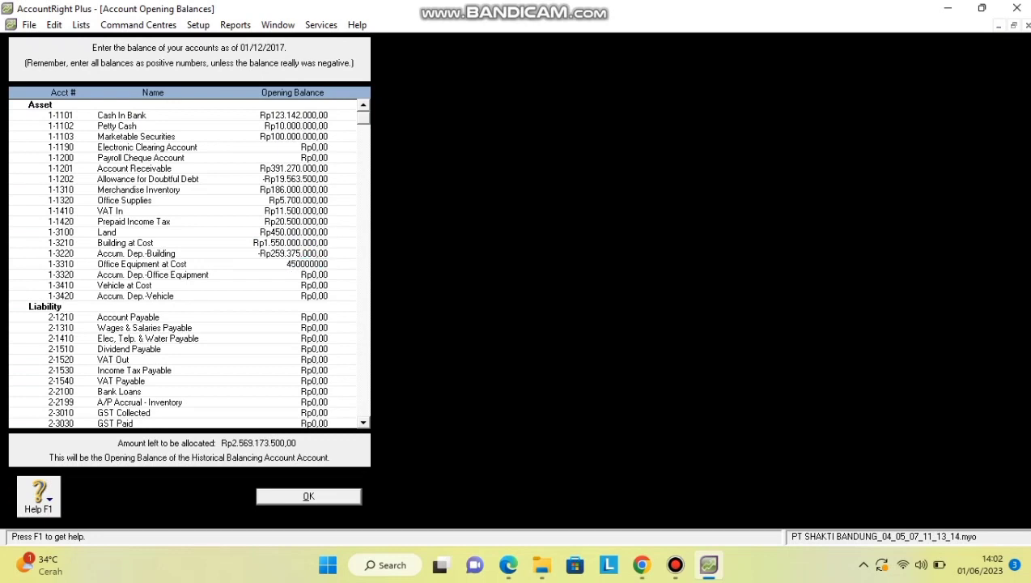
pyautogui.press('Tab')
pyautogui.write('-Rp116.200.000')
pyautogui.press('Tab')
pyautogui.write('402.000.000')
pyautogui.press('Tab')
# Enter Accum. Dep.-Vehicle -151.350.000 and liabilities from Account Payable 214.500.000 to Income Tax Payable 2.500.000.
pyautogui.write('-151350000')
pyautogui.press('Tab')
pyautogui.write('214500000')
pyautogui.press('Tab')
pyautogui.write('20000000')
pyautogui.press('Tab')
pyautogui.write('1800000')
pyautogui.press('Tab')
pyautogui.press('Tab')
pyautogui.write('18700000')
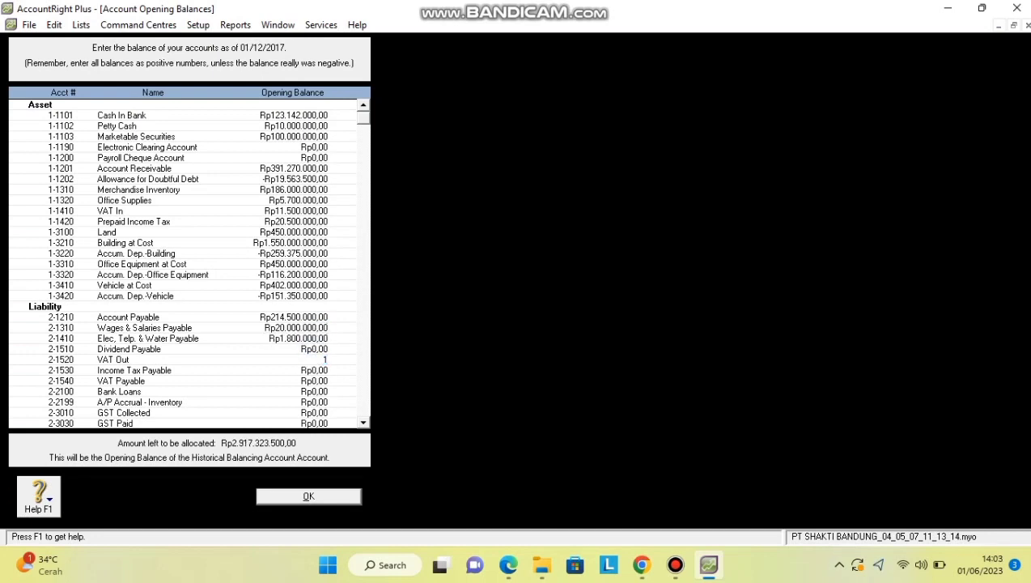
pyautogui.press('Tab')
pyautogui.write('2500000')
pyautogui.press('Tab')
pyautogui.press('Tab')
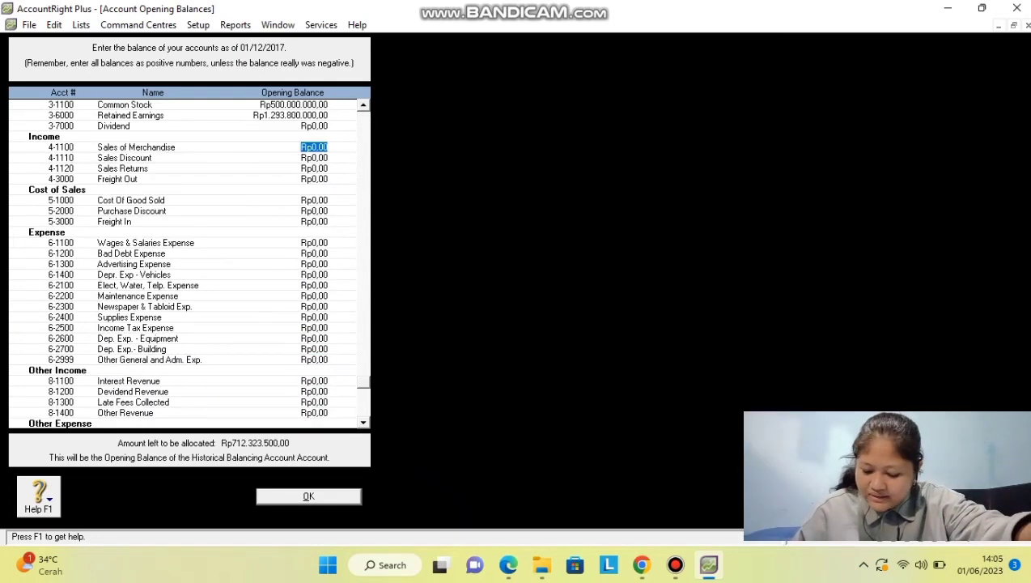
# Enter Sales 3.523.800.000, Sales Discount -1.000.900, Sales Returns -14.000.000 and Cost Of Good Sold 2.473.663.500.
pyautogui.write('3523800000')
pyautogui.press('Tab')
pyautogui.write('-1000900')
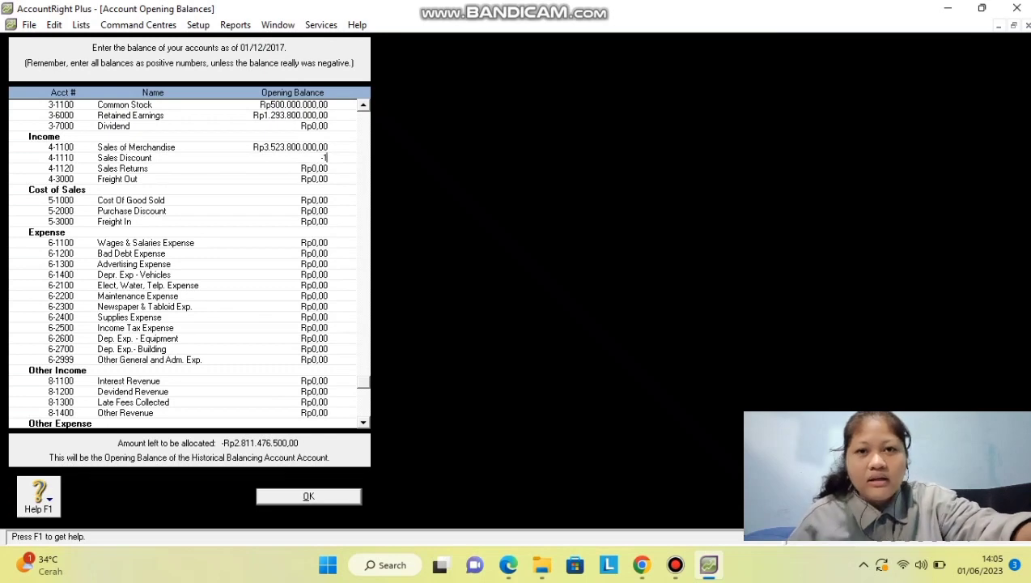
pyautogui.press('Tab')
pyautogui.write('-Rp14.000.000')
pyautogui.press('Tab')
pyautogui.press('Tab')
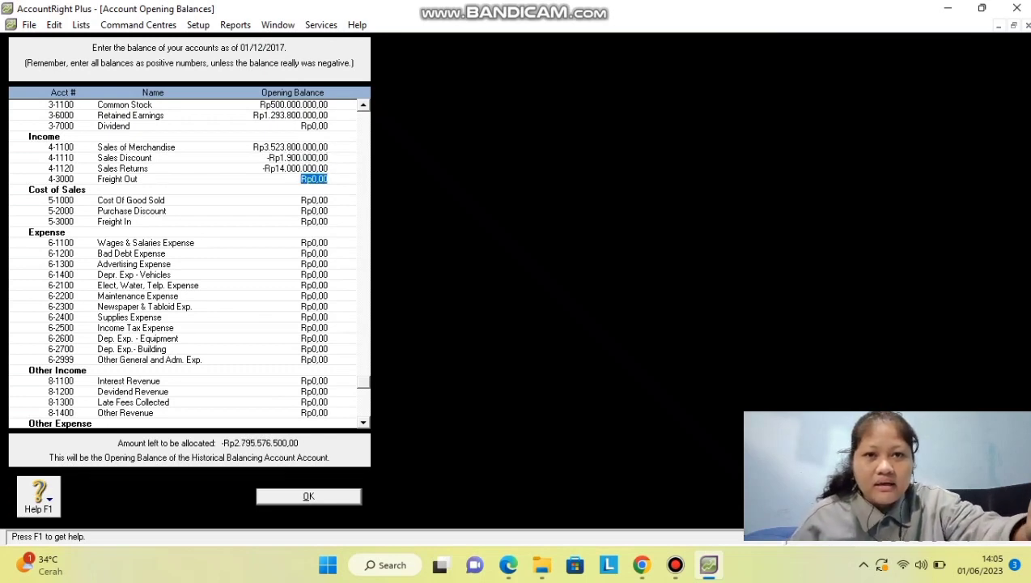
pyautogui.write('2.473.663.500')
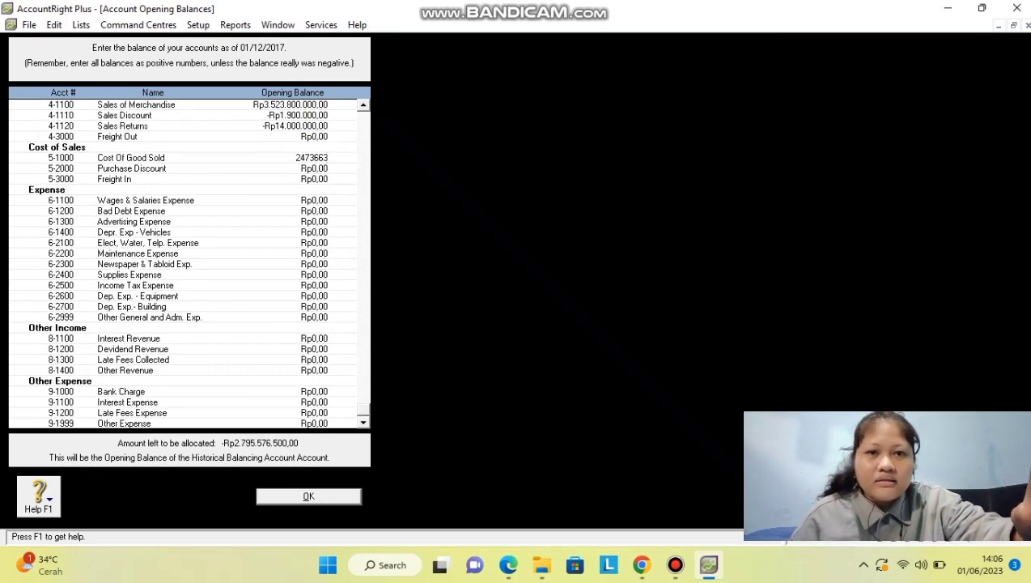
pyautogui.press('Tab')
# Enter Purchase Discount -Rp4.542.000, Freight In 1.800.000, Wages 200.000.000, Bad Debt 4.000.000, Advertising 5.500.000.
pyautogui.write('-Rp4.542.000')
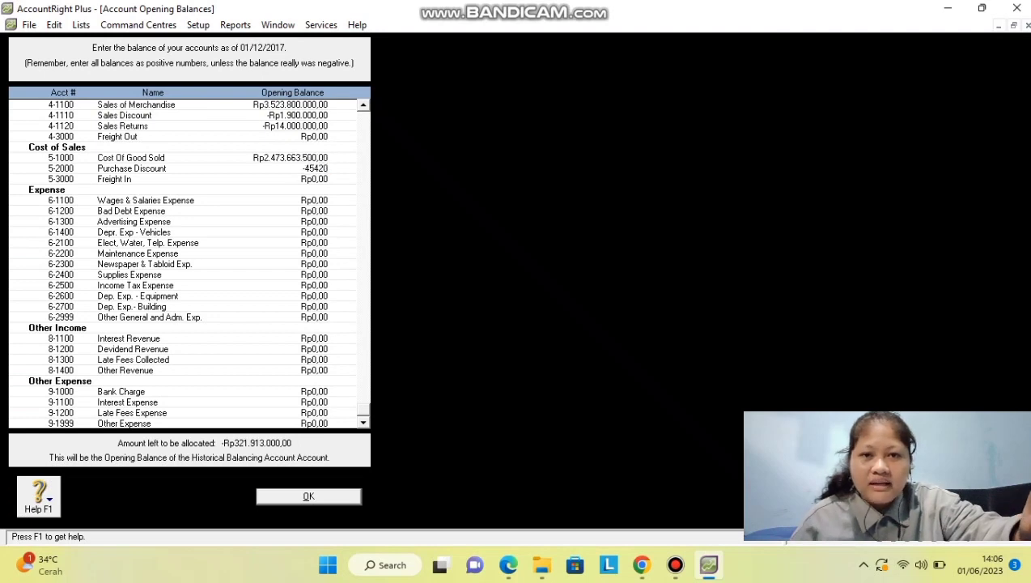
pyautogui.press('Tab')
pyautogui.write('1800000')
pyautogui.press('Tab')
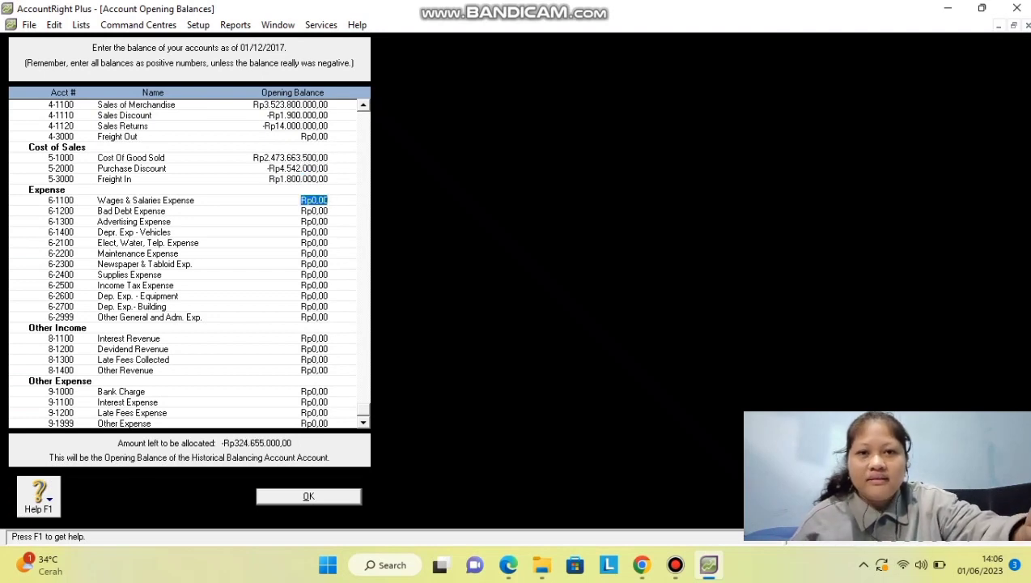
pyautogui.write('200000000')
pyautogui.press('Tab')
pyautogui.write('4.000.000')
pyautogui.press('Tab')
pyautogui.write('550000000')
pyautogui.press('Tab')
pyautogui.hotkey('shift', 'Tab')
pyautogui.write('5500000')
pyautogui.press('Tab')
# Enter the remaining expense balances, from Depr. Exp - Vehicles 23.650.000 through Other General and Adm. 1.100.000.
pyautogui.write('23650000')
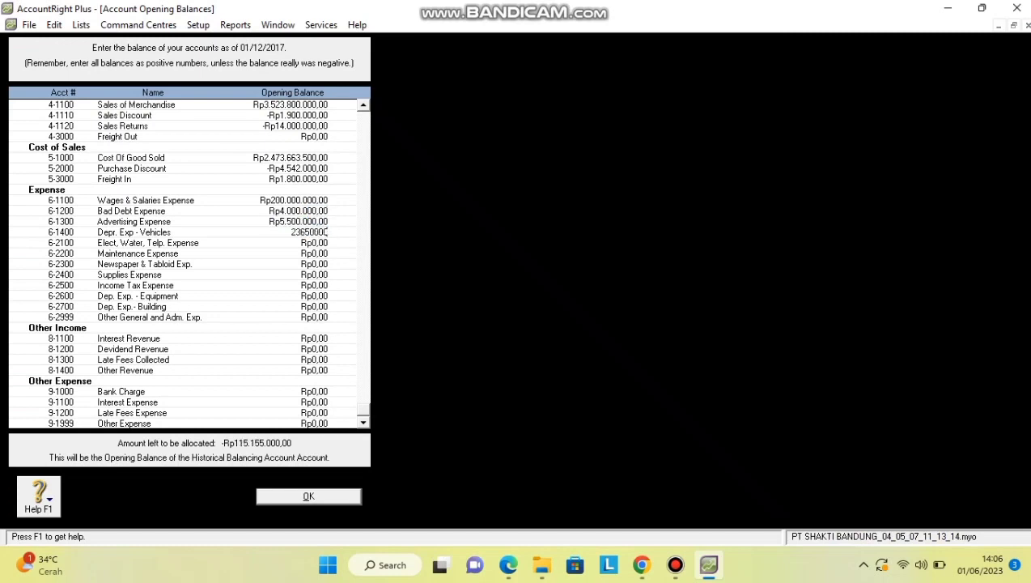
pyautogui.press('Tab')
pyautogui.write('11.000.000')
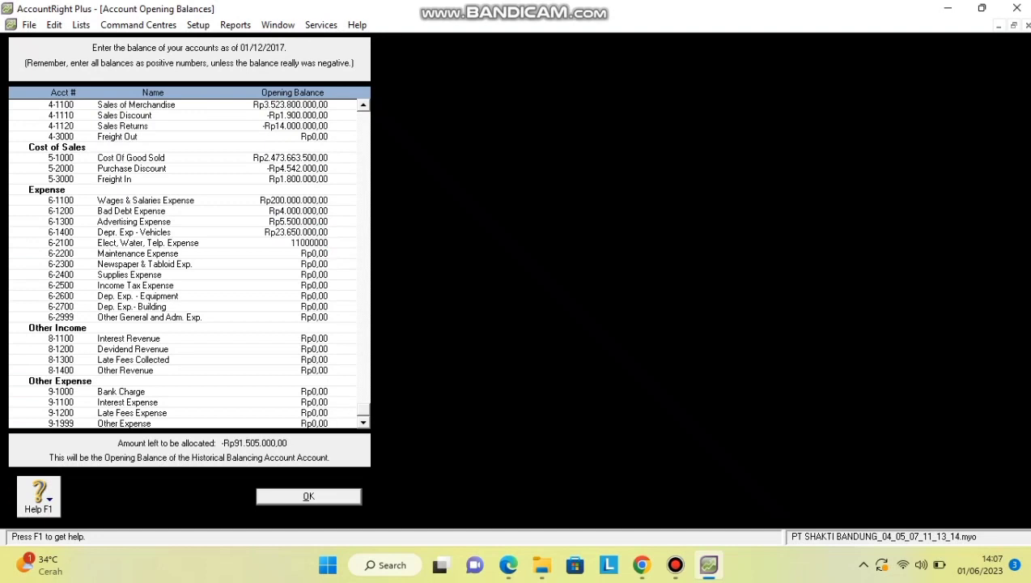
pyautogui.press('Tab')
pyautogui.write('1800000')
pyautogui.press('Tab')
pyautogui.write('3300000')
pyautogui.press('Tab')
pyautogui.write('8646000')
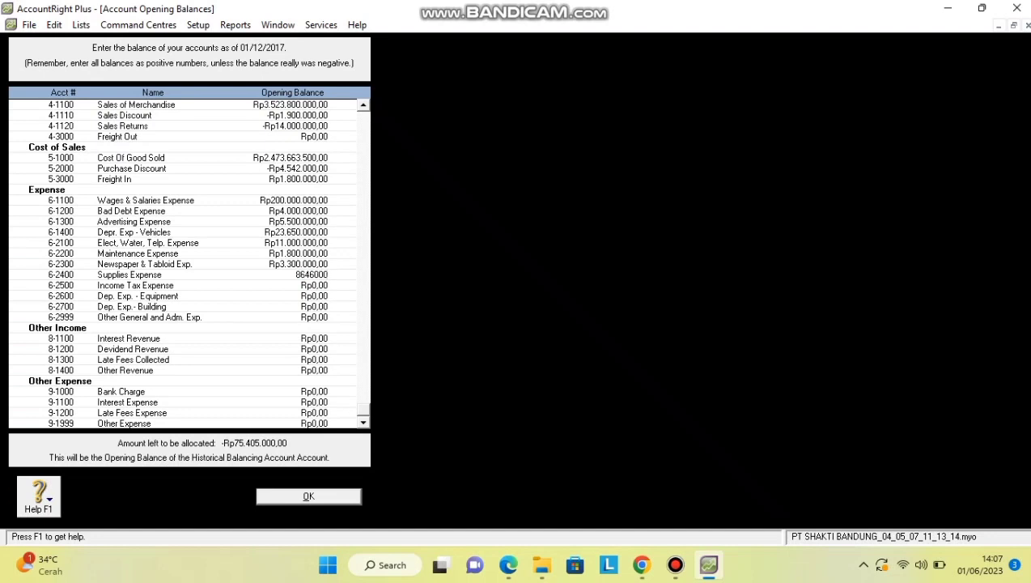
pyautogui.press('Tab')
pyautogui.press('Tab')
pyautogui.write('15400000')
pyautogui.press('Tab')
pyautogui.write('34.375.000')
pyautogui.press('Tab')
pyautogui.write('1100000')
pyautogui.press('Tab')
# Enter other income/expense balances, Interest Revenue 4.250.000 through Other Expense 1.700.000, leaving Rp0,00 unallocated.
pyautogui.write('4250000')
pyautogui.press('Tab')
pyautogui.write('5.500.000')
pyautogui.press('Tab')
pyautogui.write('3810000')
pyautogui.press('Tab')
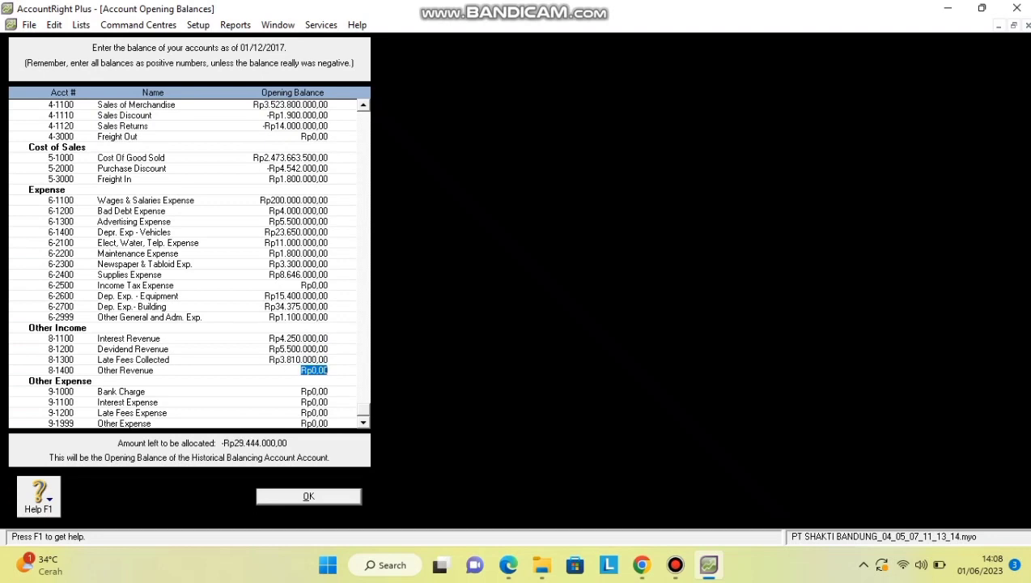
pyautogui.press('Tab')
pyautogui.write('9350000')
pyautogui.press('Tab')
pyautogui.write('16500000')
pyautogui.press('Tab')
pyautogui.write('1.894.00')
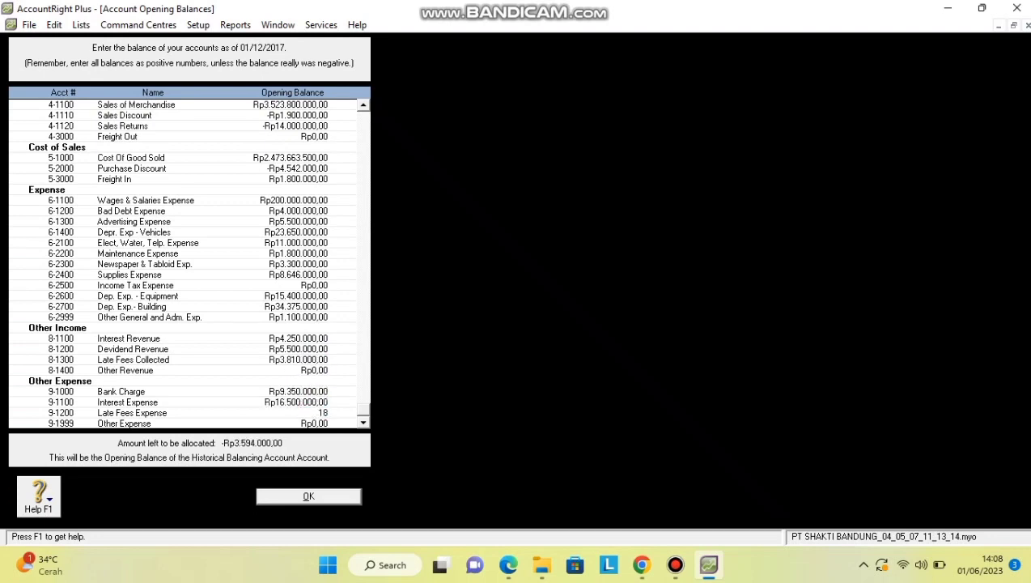
pyautogui.write('0')
pyautogui.press('Tab')
pyautogui.write('1700000')
pyautogui.press('Tab')
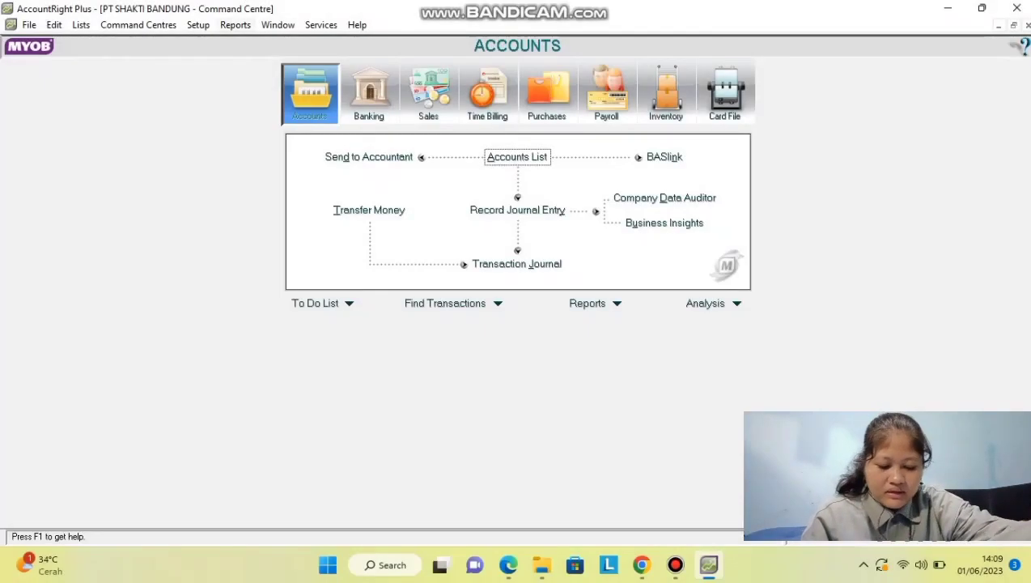
# Open Setup > Balances > Customer Balances and start a historical sale for Toko Anugerah.
pyautogui.hotkey('alt', 's')
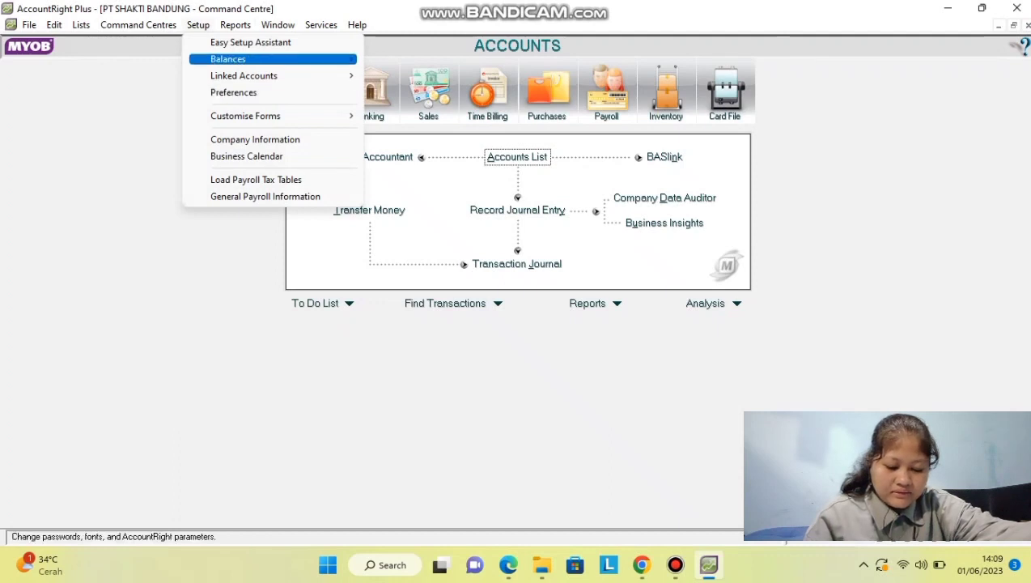
pyautogui.moveTo(357, 25)
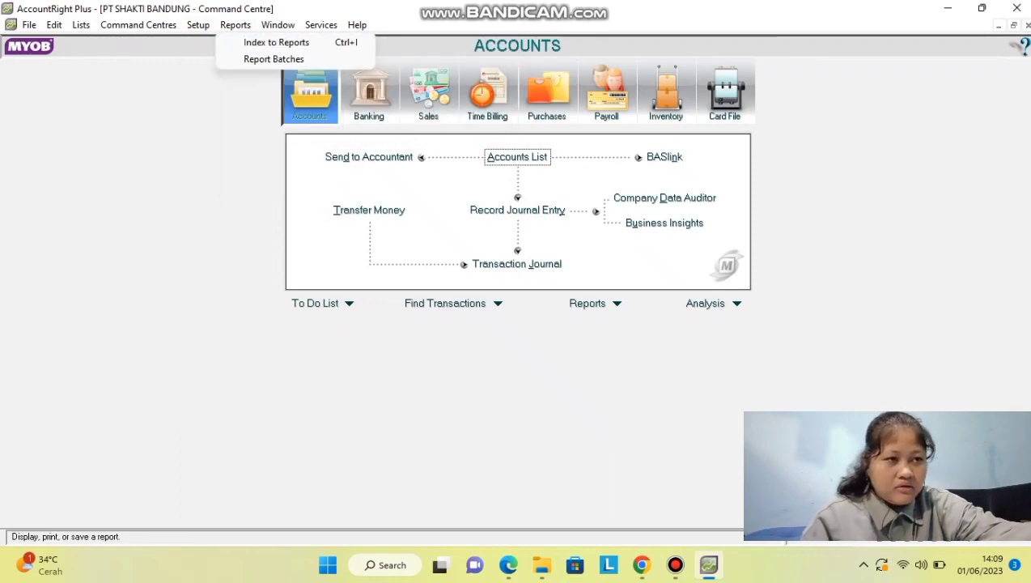
pyautogui.moveTo(198, 26)
pyautogui.moveTo(229, 59)
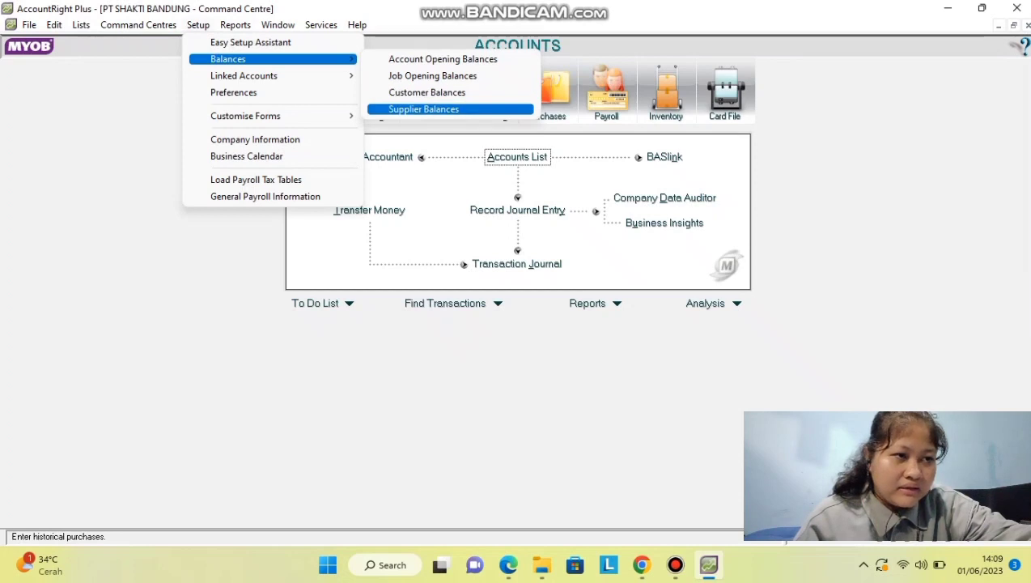
pyautogui.click(427, 92)
pyautogui.click(16, 99)
pyautogui.click(367, 484)
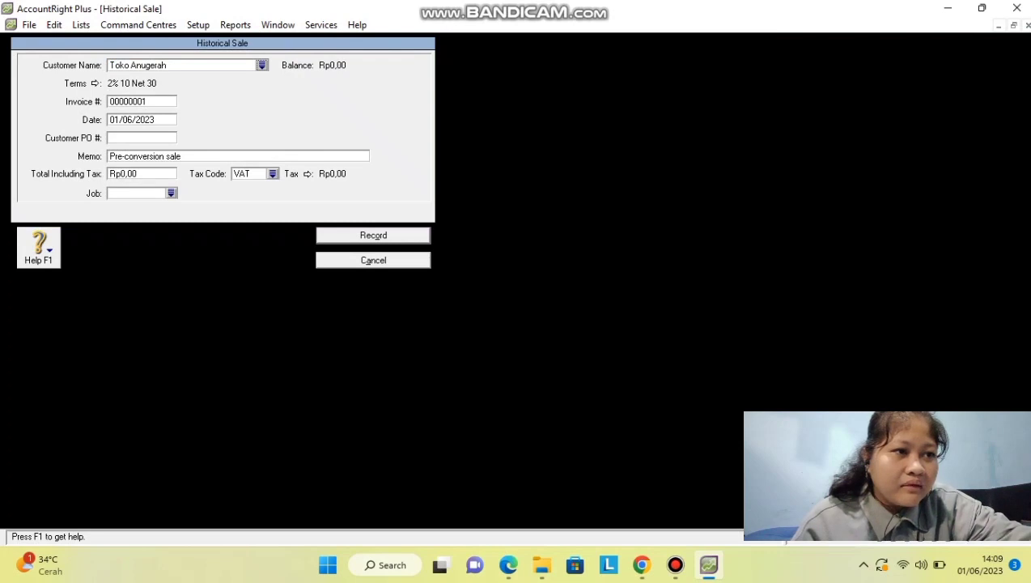
# Fill in invoice FK11SB08, date 26/11/2017 and memo 'Saldo Awal' on the sale.
pyautogui.click(142, 101)
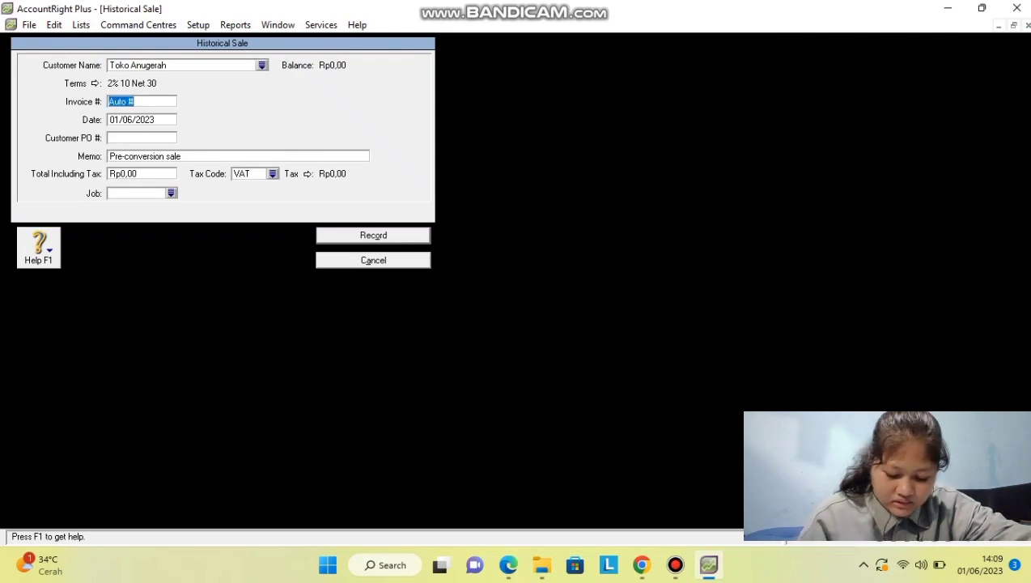
pyautogui.write('FK')
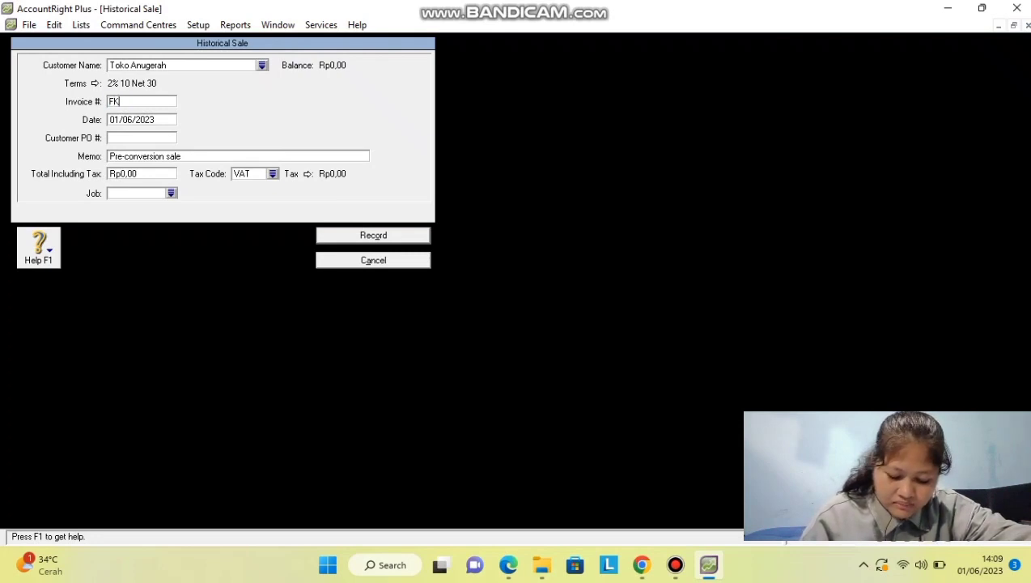
pyautogui.write('115')
pyautogui.write('B08')
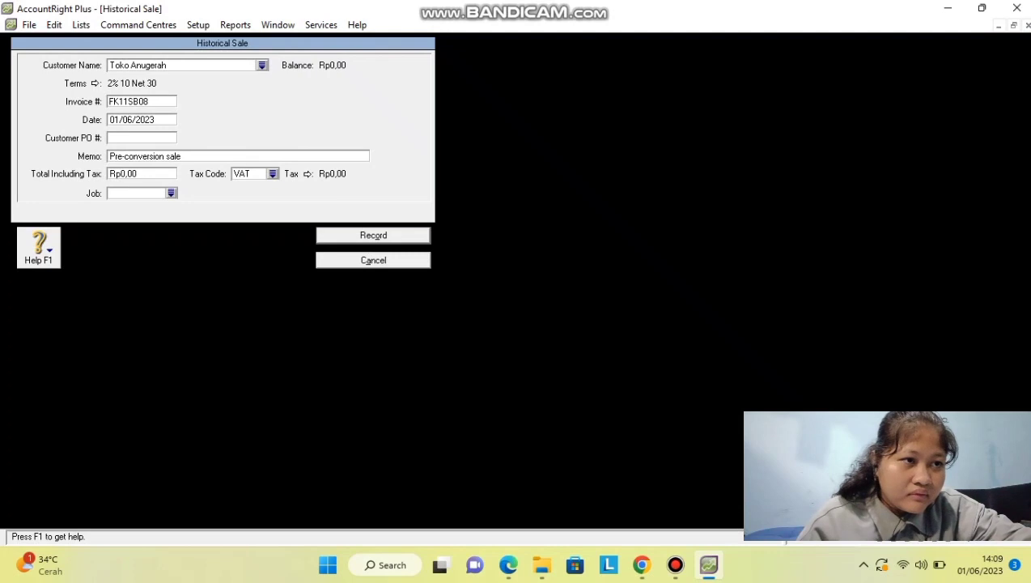
pyautogui.press('Tab')
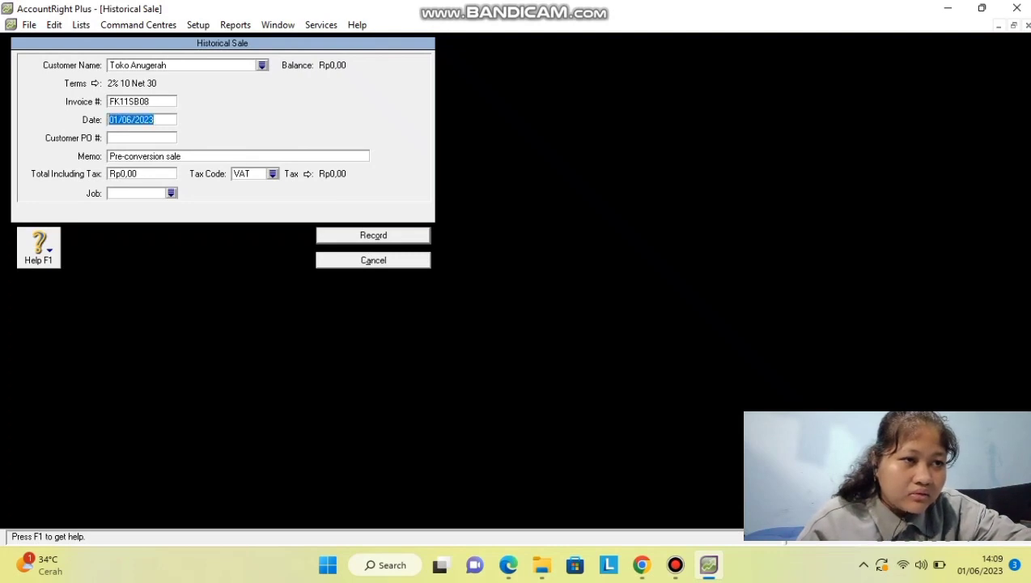
pyautogui.write('26')
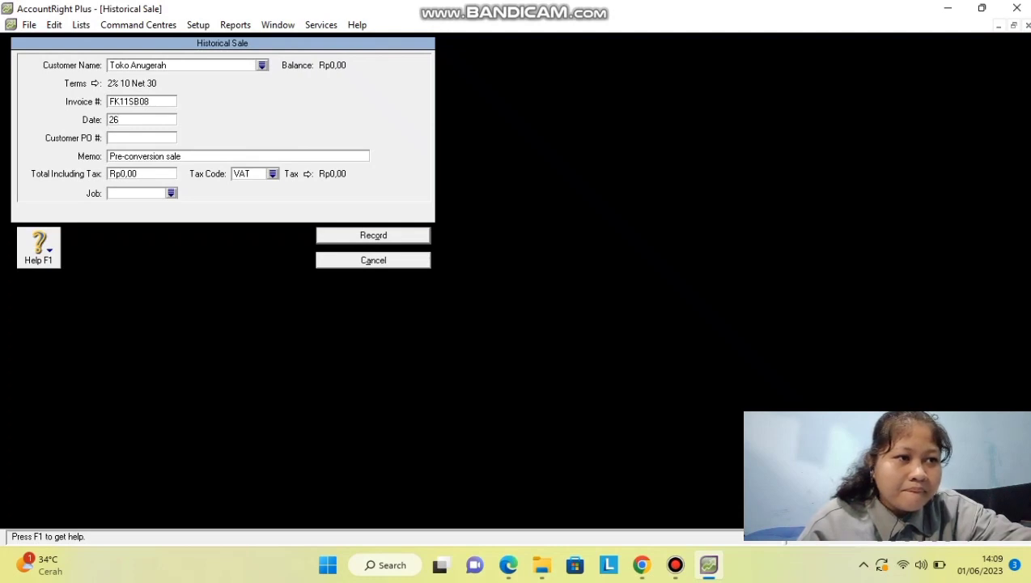
pyautogui.write('/')
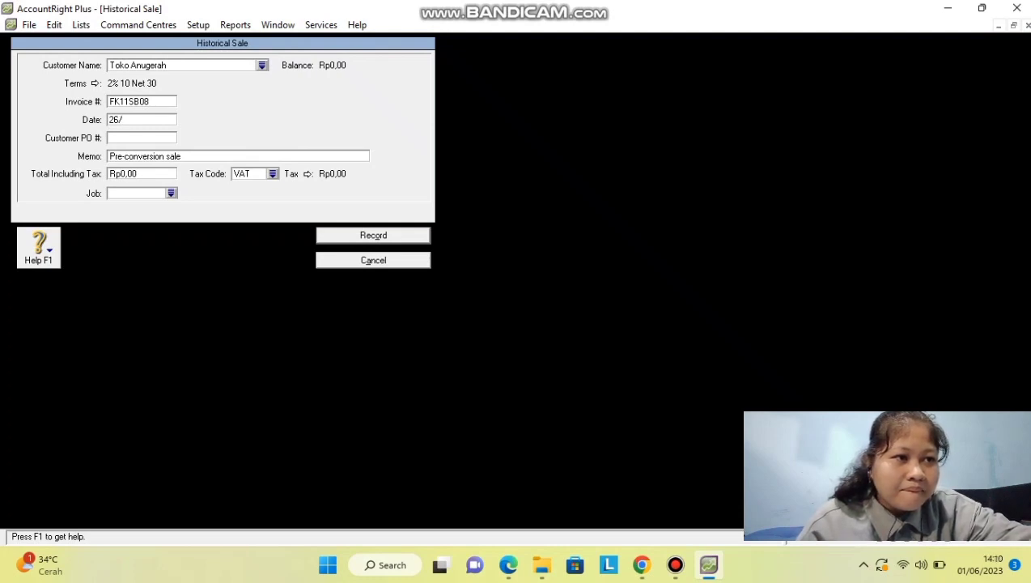
pyautogui.write('11/')
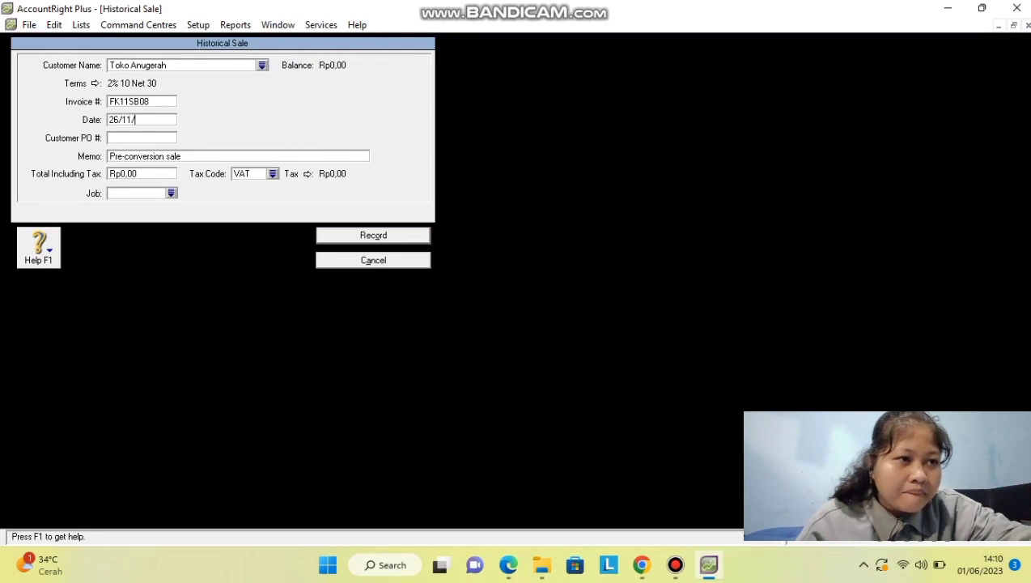
pyautogui.write('2017')
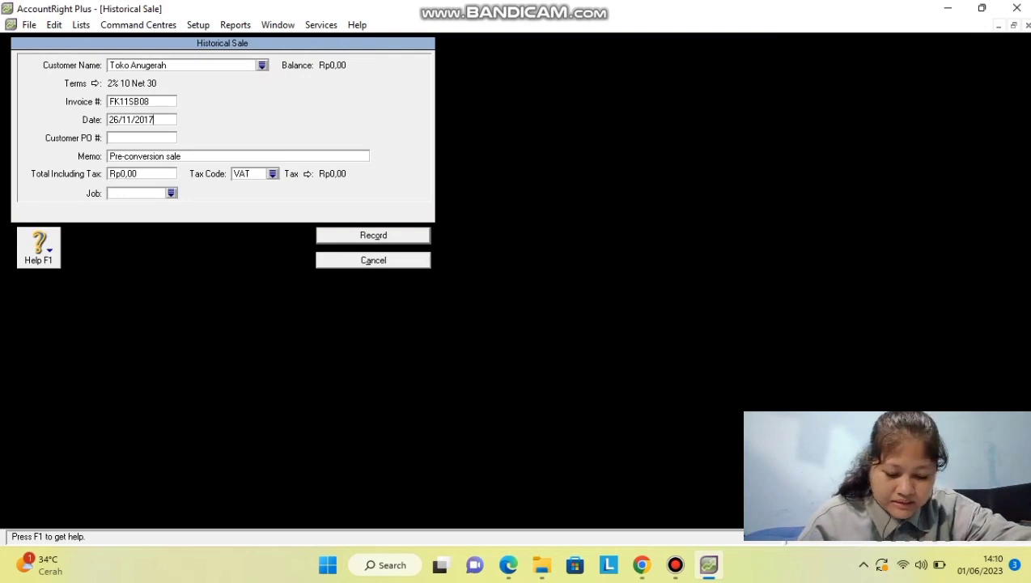
pyautogui.press('Tab')
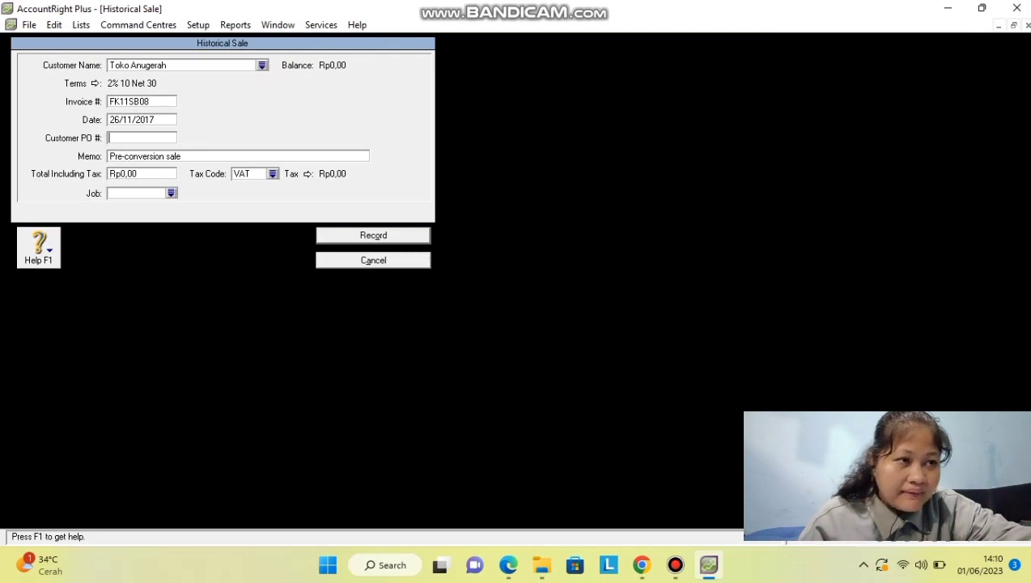
pyautogui.press('Tab')
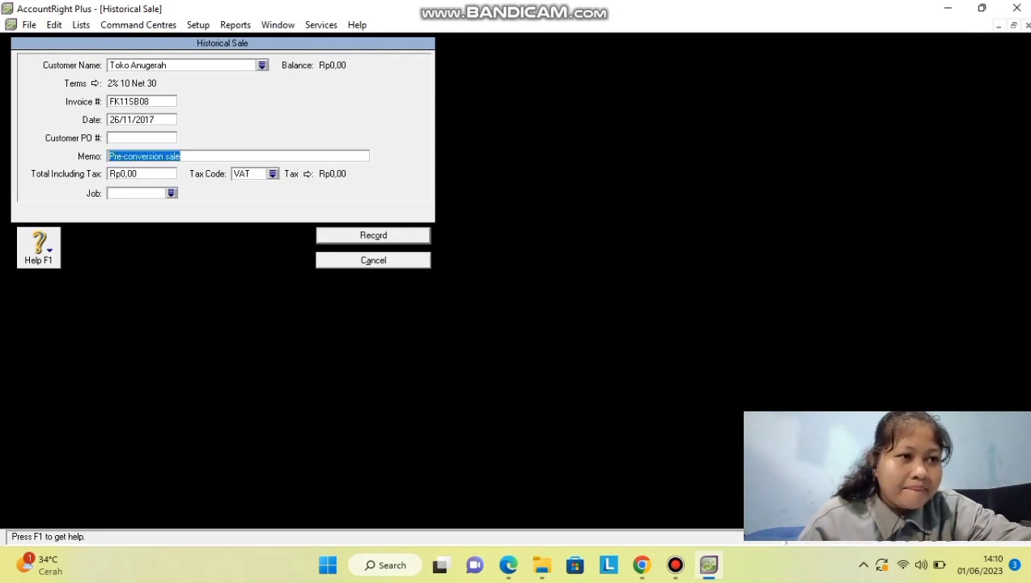
pyautogui.write('Saldo Awal')
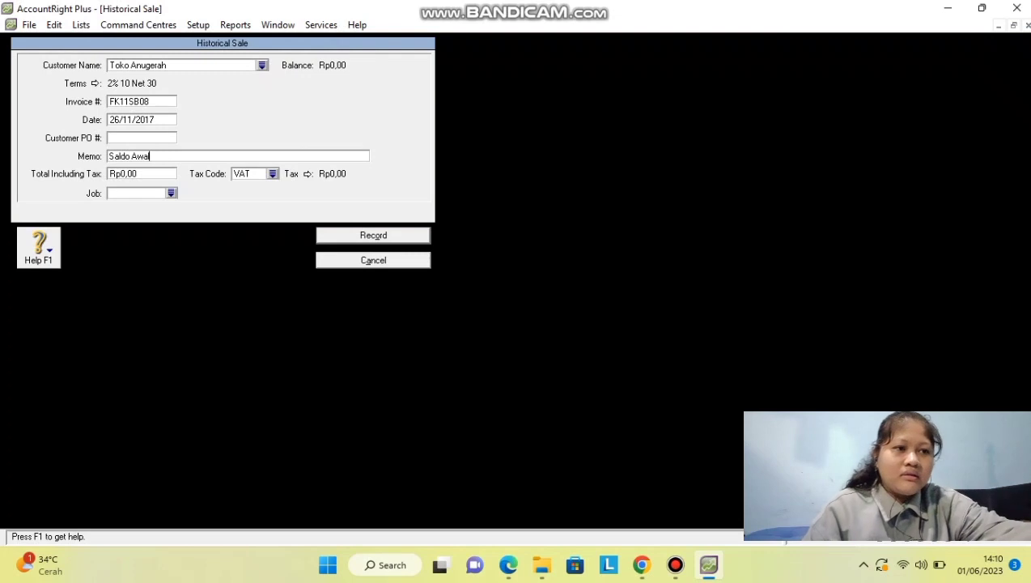
# Set the total to Rp115.060.000 with tax code N-T and record the sale.
pyautogui.press('Tab')
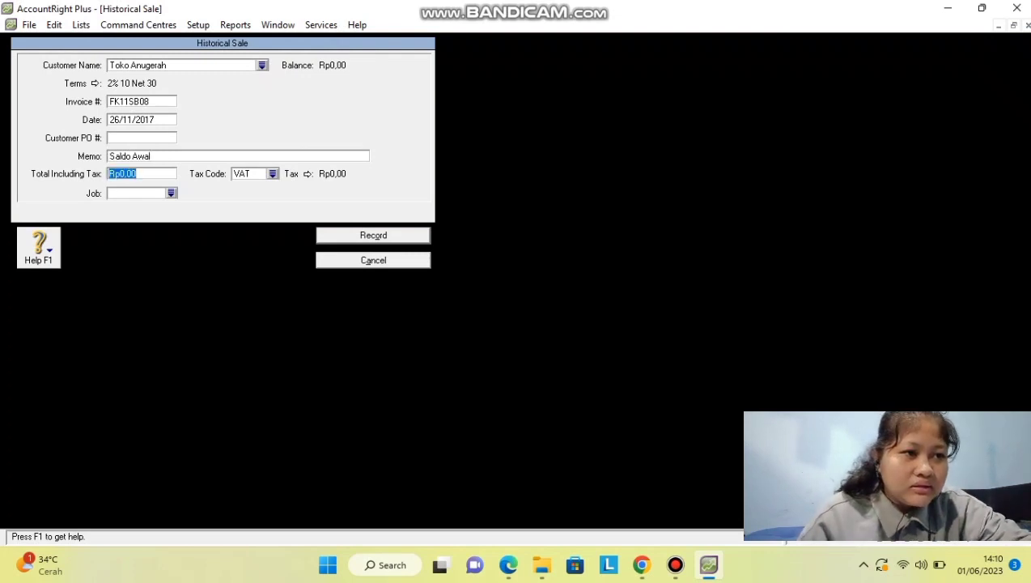
pyautogui.write('115')
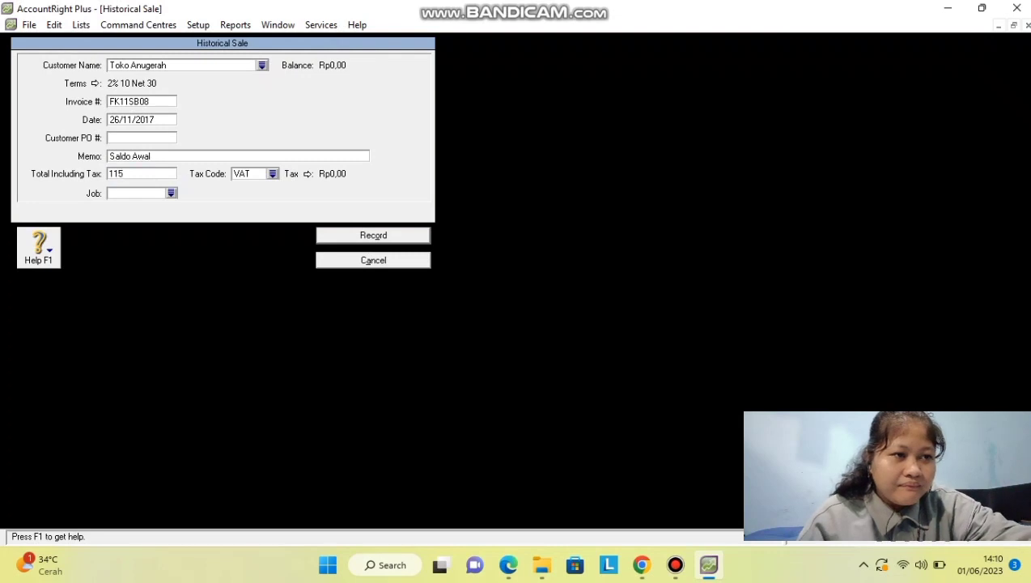
pyautogui.write('060000')
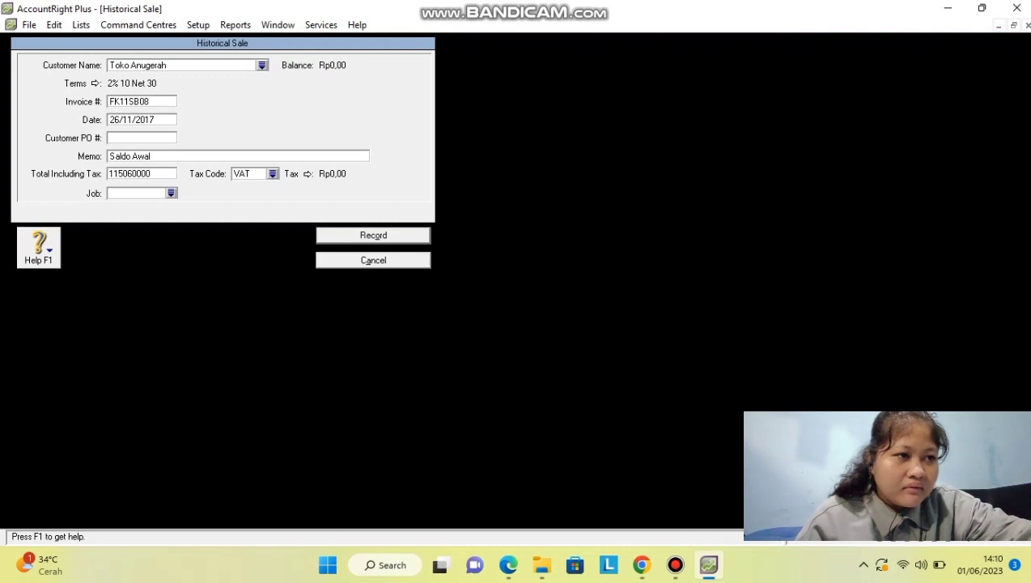
pyautogui.press('Tab')
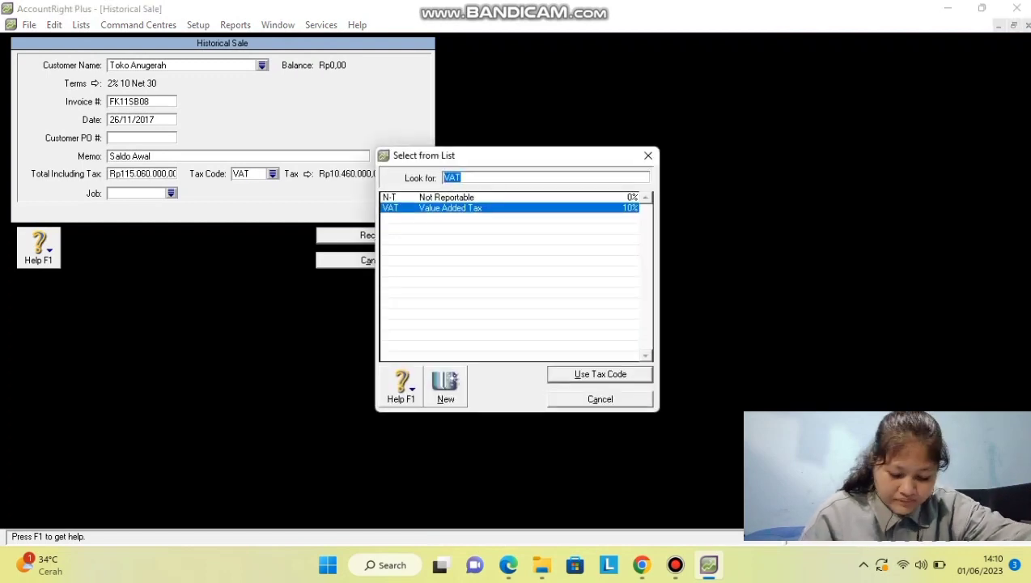
pyautogui.press('Up')
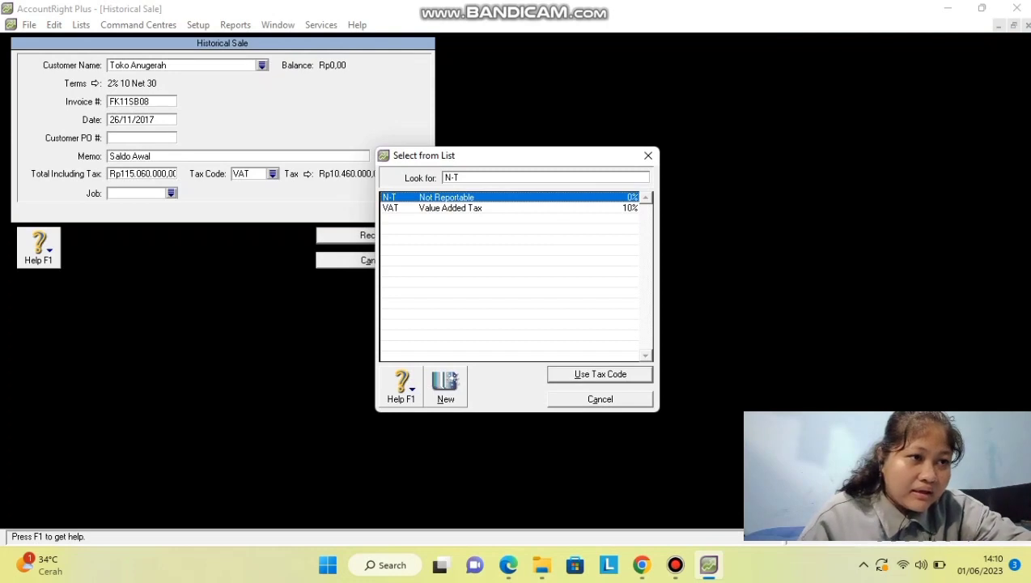
pyautogui.press('Return')
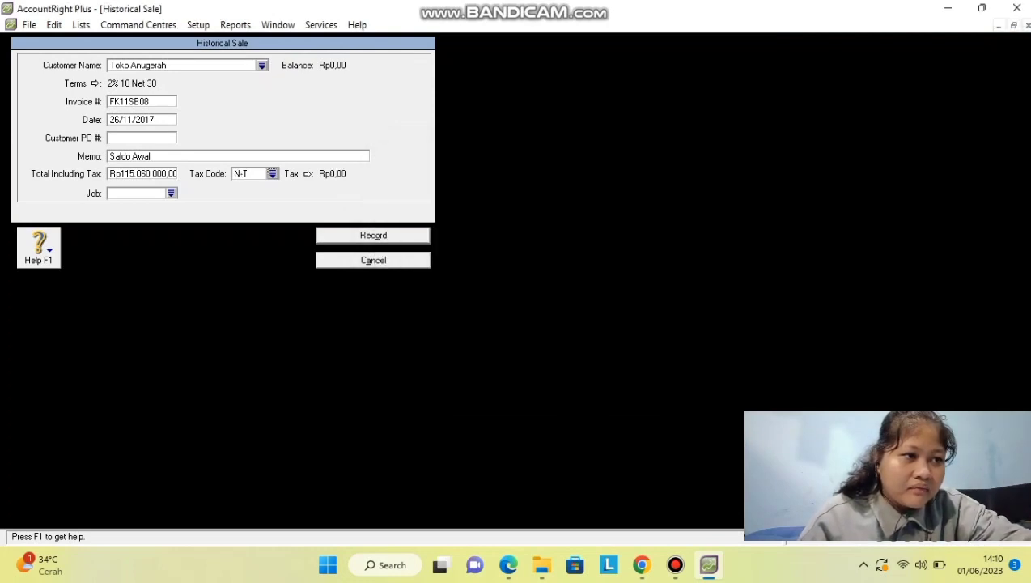
pyautogui.press('Return')
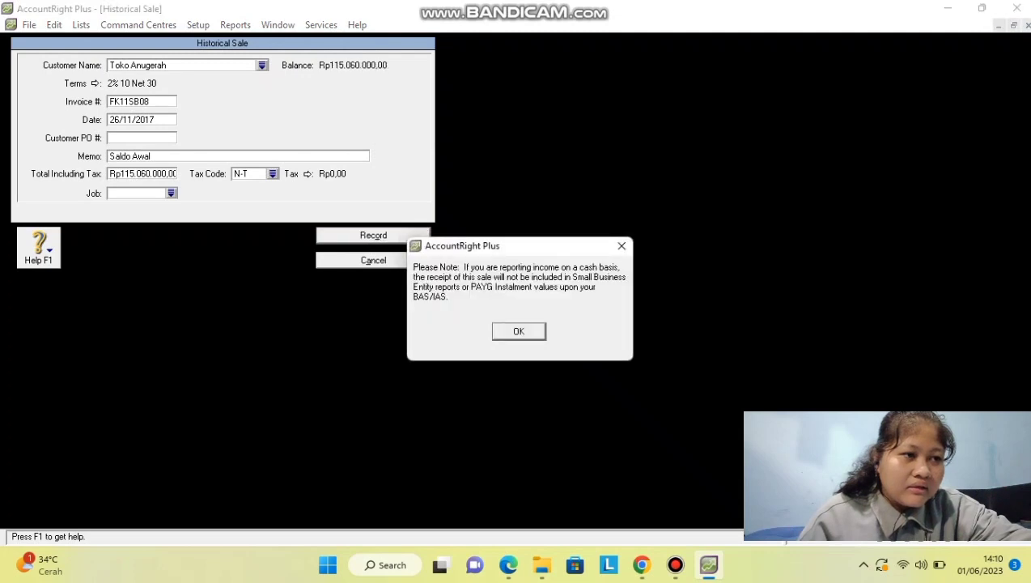
pyautogui.press('Return')
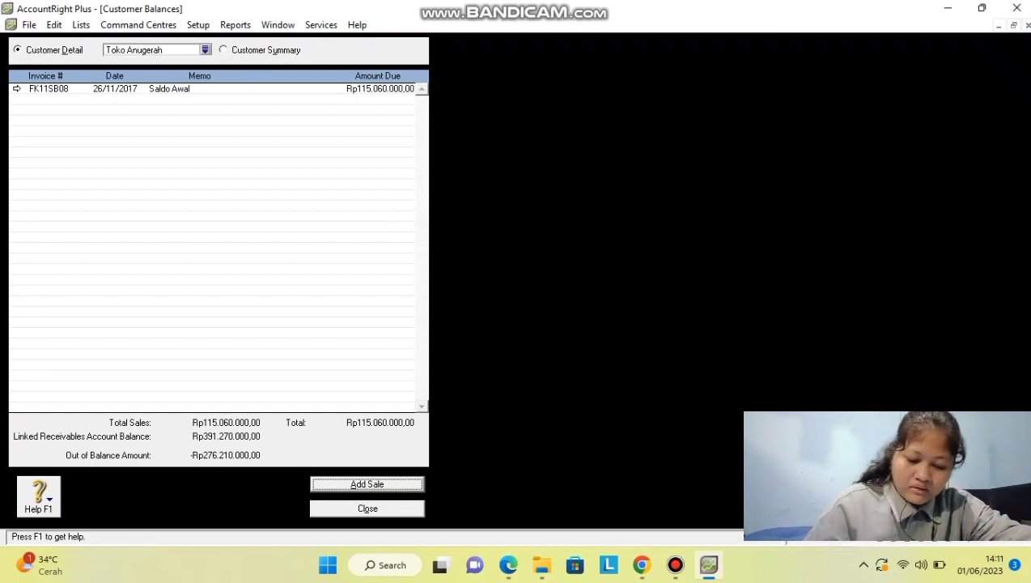
# Record Toko Bintang's sale FK11SB06, 20/11/2017, 'Saldo Awal', Rp95.700.000, tax code N-T.
pyautogui.click(205, 50)
pyautogui.doubleClick(370, 218)
pyautogui.click(367, 484)
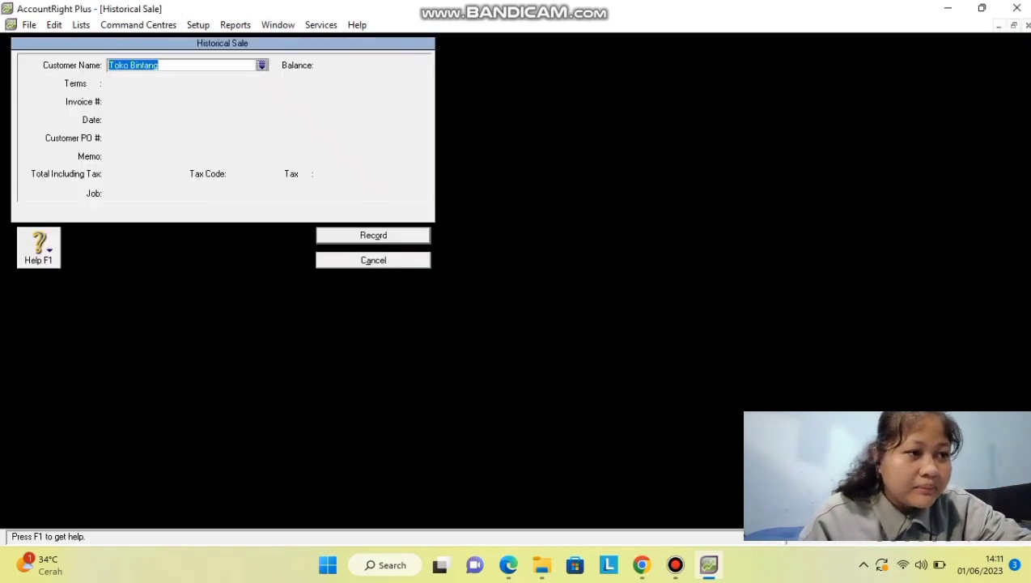
pyautogui.press('Tab')
pyautogui.write('FK11SB06')
pyautogui.press('Tab')
pyautogui.write('20/11/2017')
pyautogui.press('Tab')
pyautogui.press('Tab')
pyautogui.write('Saldo Awal')
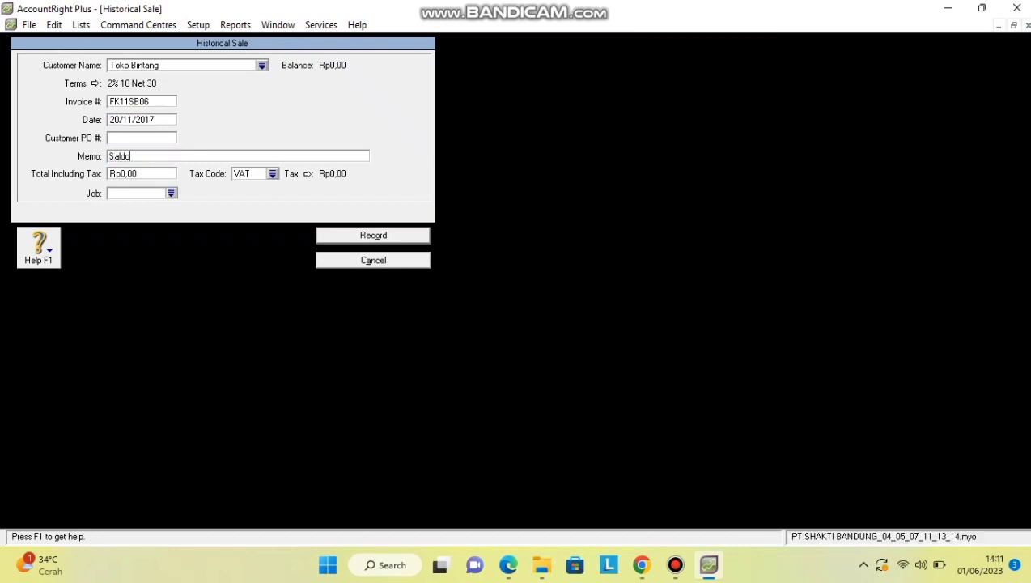
pyautogui.press('Tab')
pyautogui.write('95.700.000')
pyautogui.press('Tab')
pyautogui.press('Return')
pyautogui.write('n')
pyautogui.press('Return')
pyautogui.press('Return')
pyautogui.press('Return')
pyautogui.press('Return')
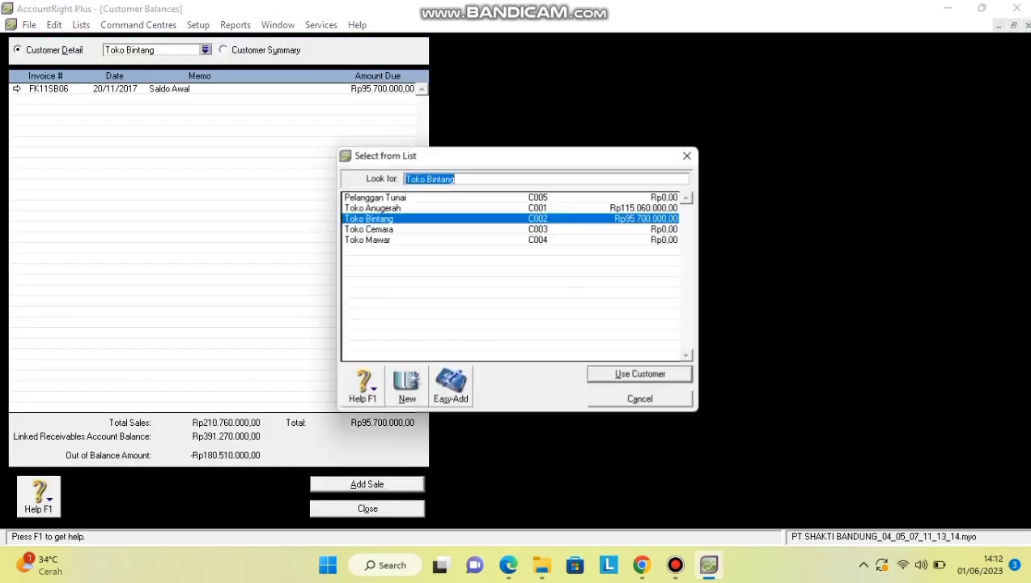
pyautogui.press('Down')
pyautogui.press('Return')
pyautogui.press('Return')
# Record Toko Cemara's sale FK11SB05, memo 'Saldo Awal', Rp170.390.000, tax code N-T.
pyautogui.press('Tab')
pyautogui.press('Tab')
pyautogui.write('FK11SB05')
pyautogui.press('Tab')
pyautogui.press('Tab')
pyautogui.press('Tab')
pyautogui.write('Saldo Awal')
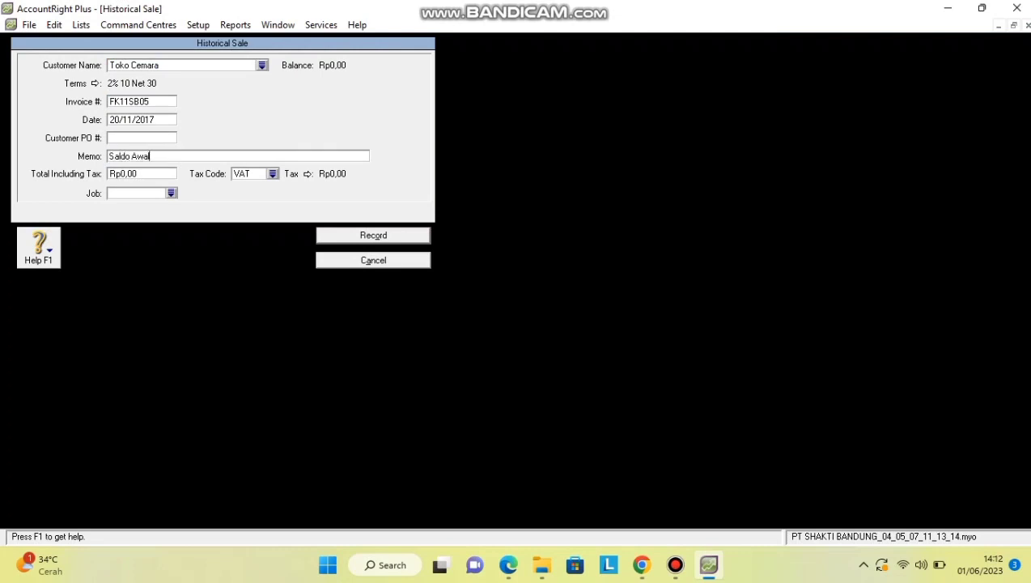
pyautogui.press('Tab')
pyautogui.write('170.390.000')
pyautogui.press('Tab')
pyautogui.press('Return')
# Fill in Toko Mawar's sale FK09SB07, day 05, memo 'Saldo Awal', total 10.120.000.
pyautogui.press('Return')
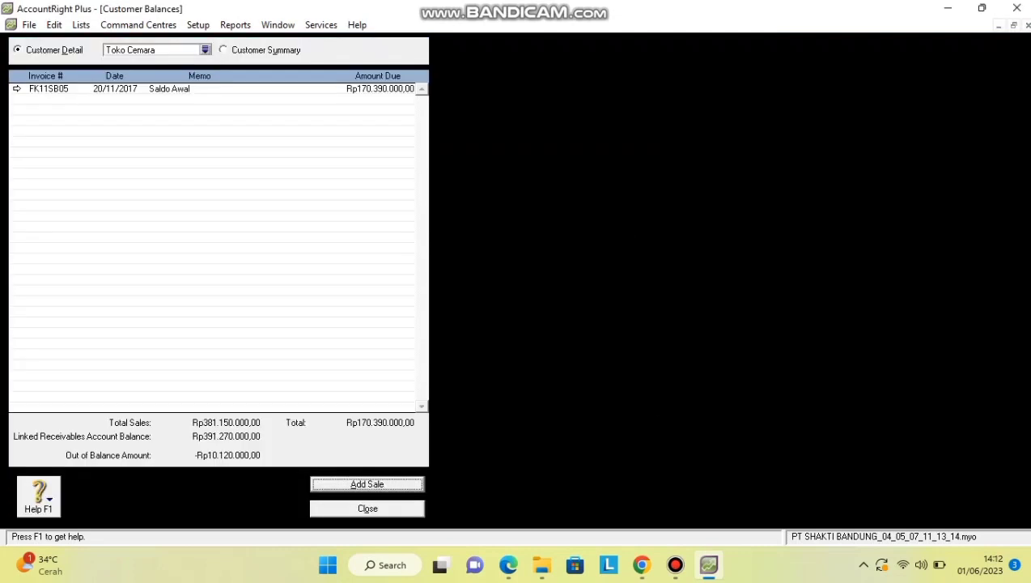
pyautogui.hotkey('shift', 'Tab')
pyautogui.press('Down')
pyautogui.press('Return')
pyautogui.press('Return')
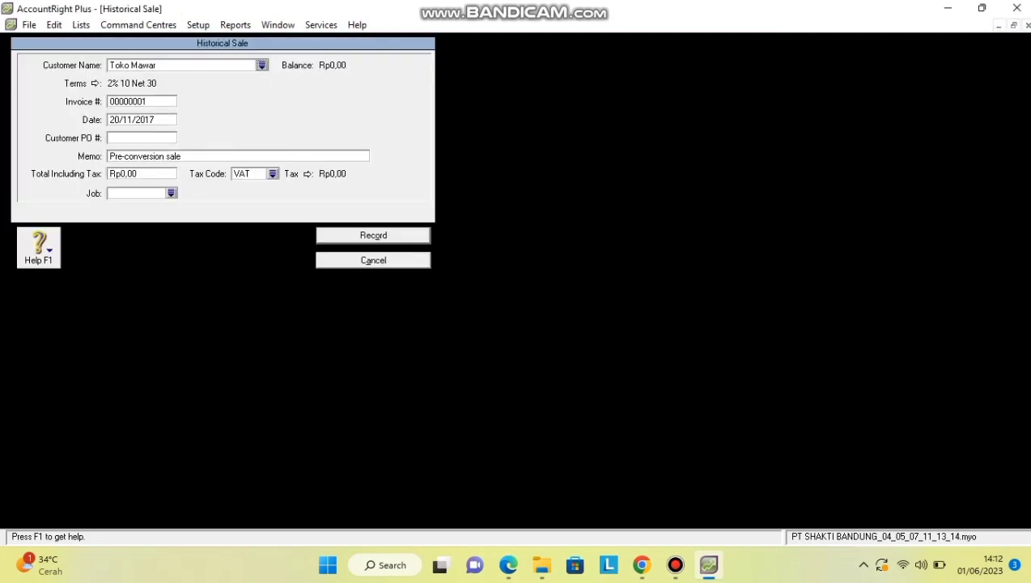
pyautogui.write('FK09SB07')
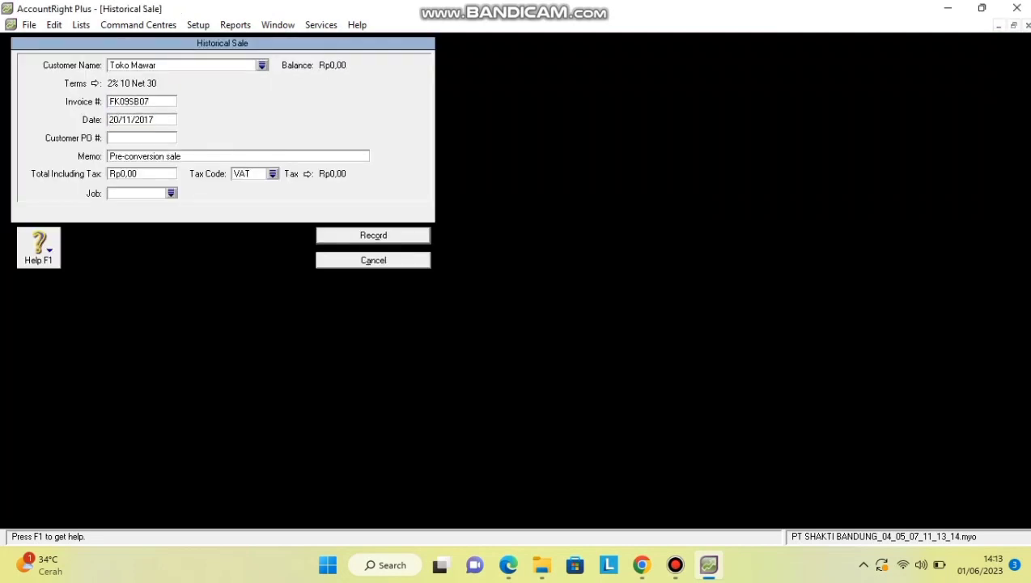
pyautogui.press('BackSpace')
pyautogui.press('BackSpace')
pyautogui.write('05')
pyautogui.press('Tab')
pyautogui.write('Saldo Awal')
pyautogui.press('Tab')
pyautogui.write('10120000')
pyautogui.press('Tab')
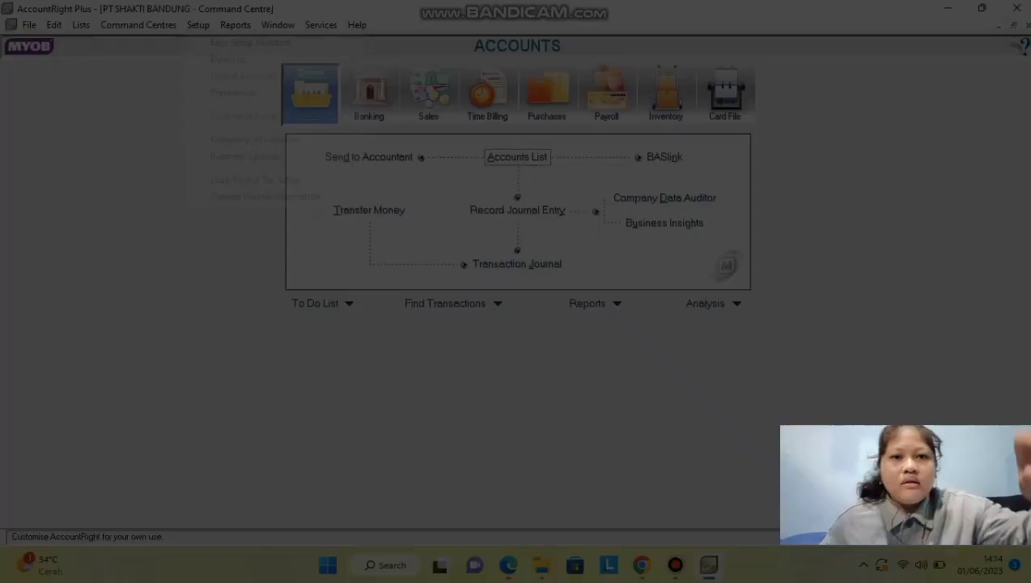
pyautogui.click(198, 25)
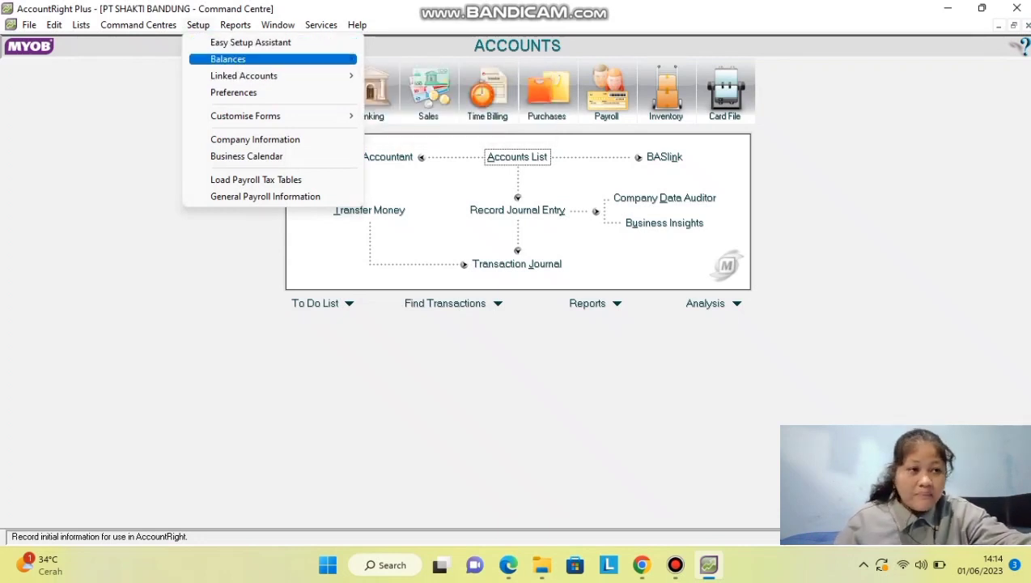
# Open Supplier Balances and start a historical purchase for supplier PT. STAR LINE.
pyautogui.moveTo(242, 59)
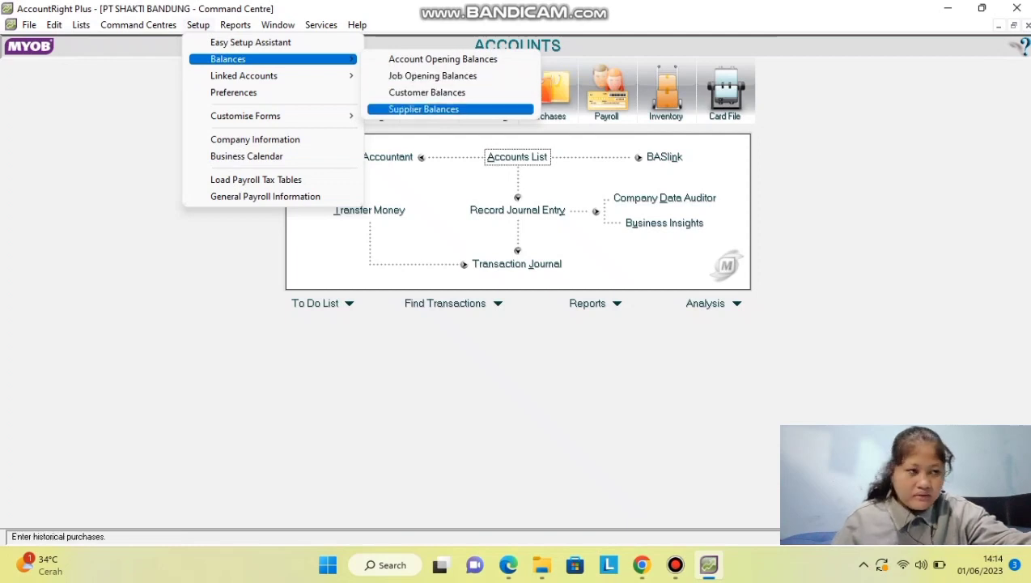
pyautogui.click(423, 109)
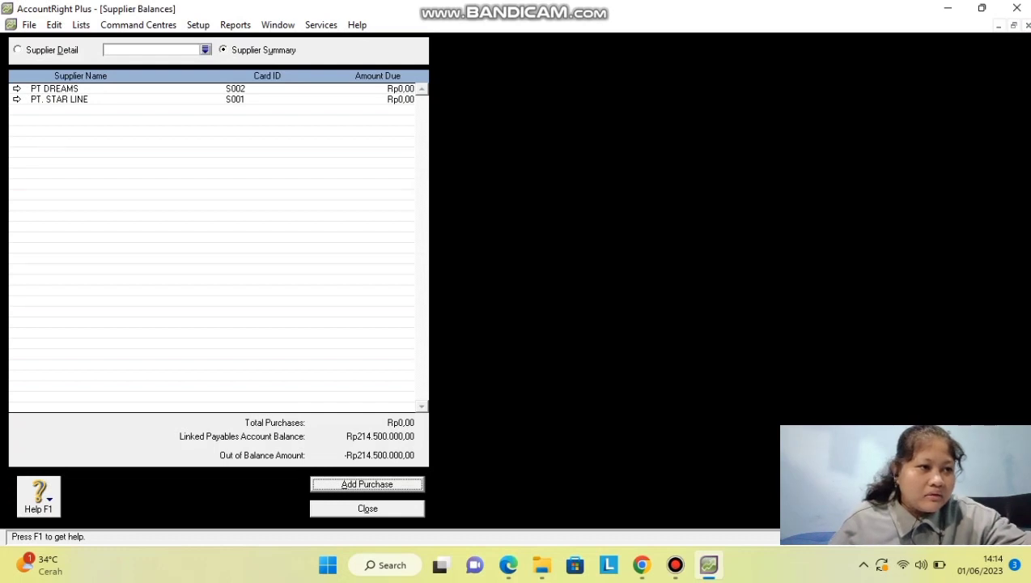
pyautogui.press('Return')
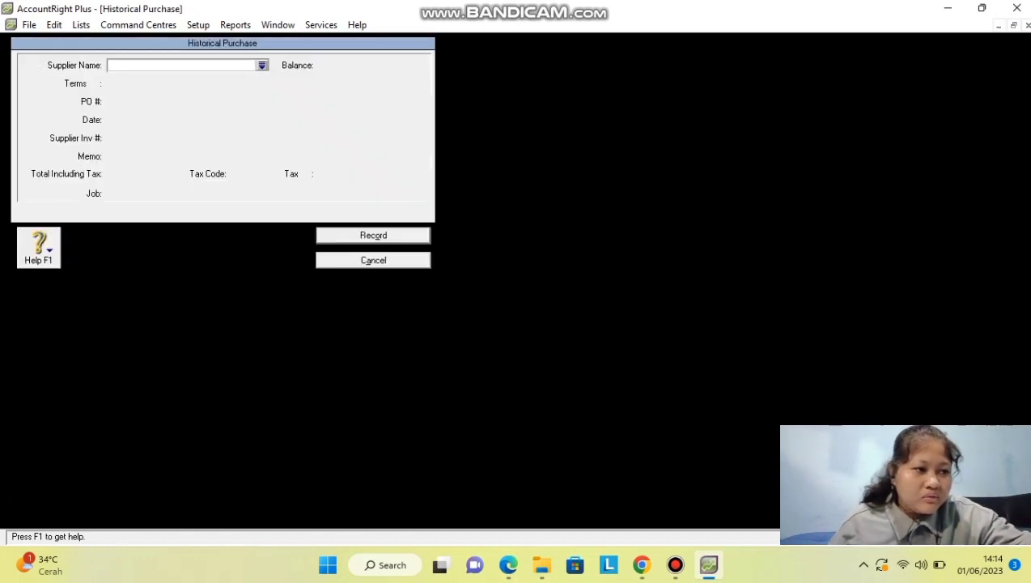
pyautogui.click(263, 65)
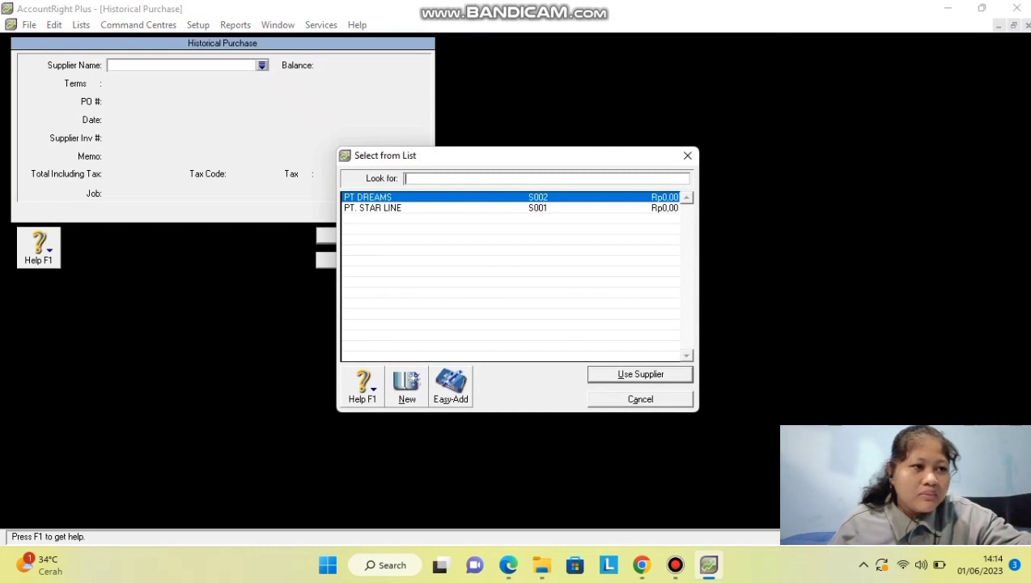
pyautogui.click(372, 208)
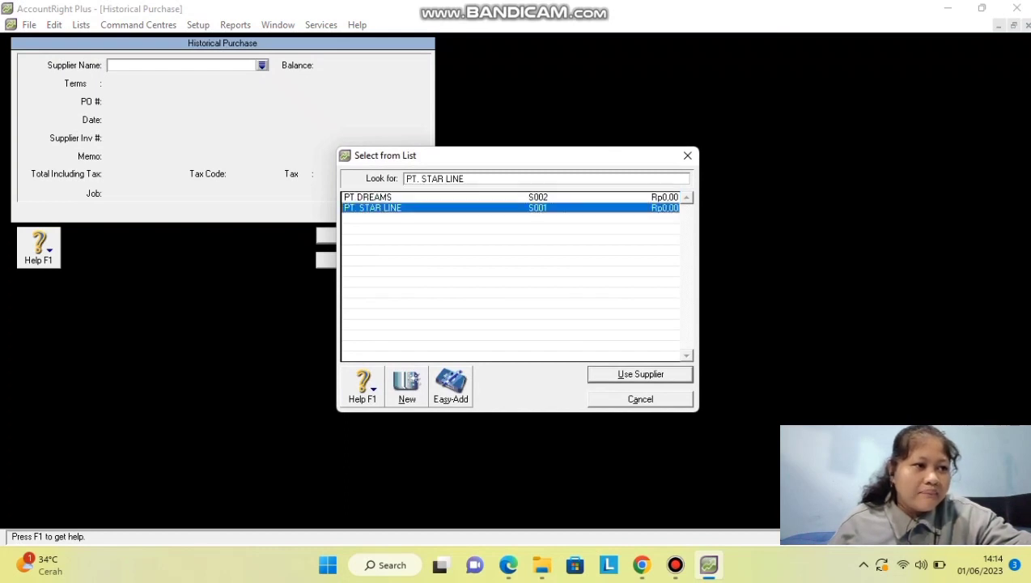
pyautogui.press('Return')
pyautogui.press('Tab')
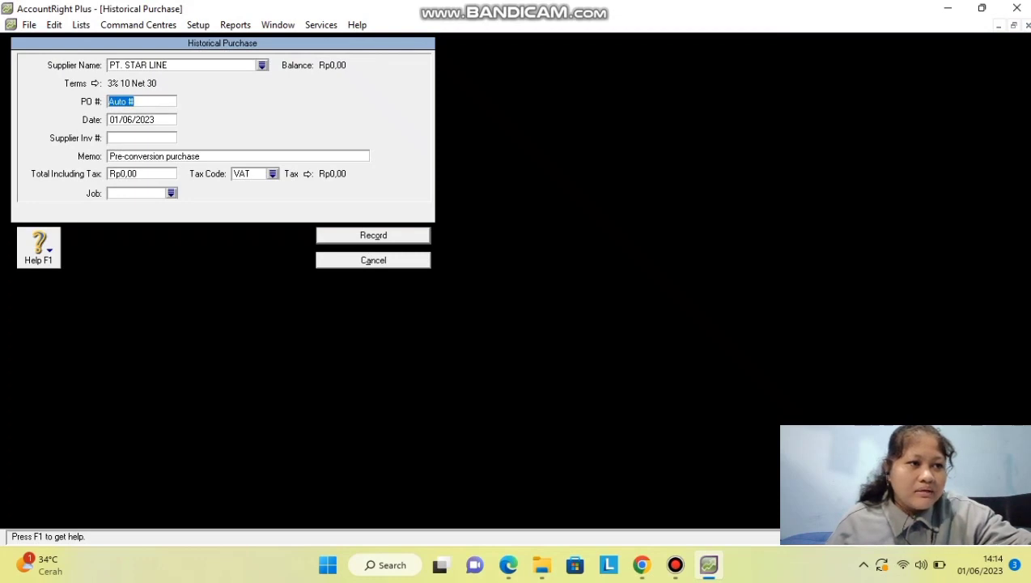
# Enter PO number F.SL087, date 15/11/2017 and memo 'Saldo Awal' on the purchase.
pyautogui.write('F')
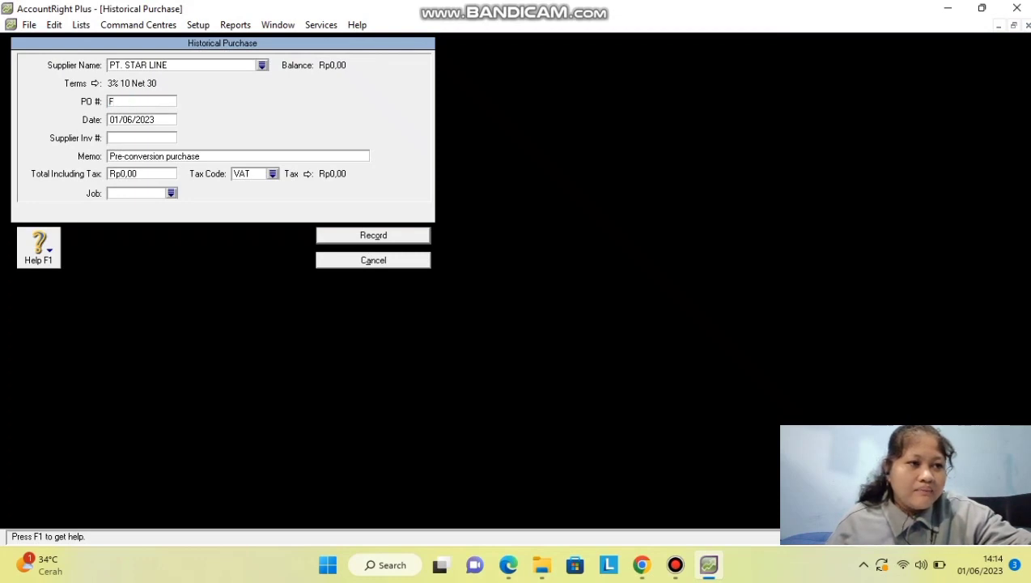
pyautogui.write('.SL')
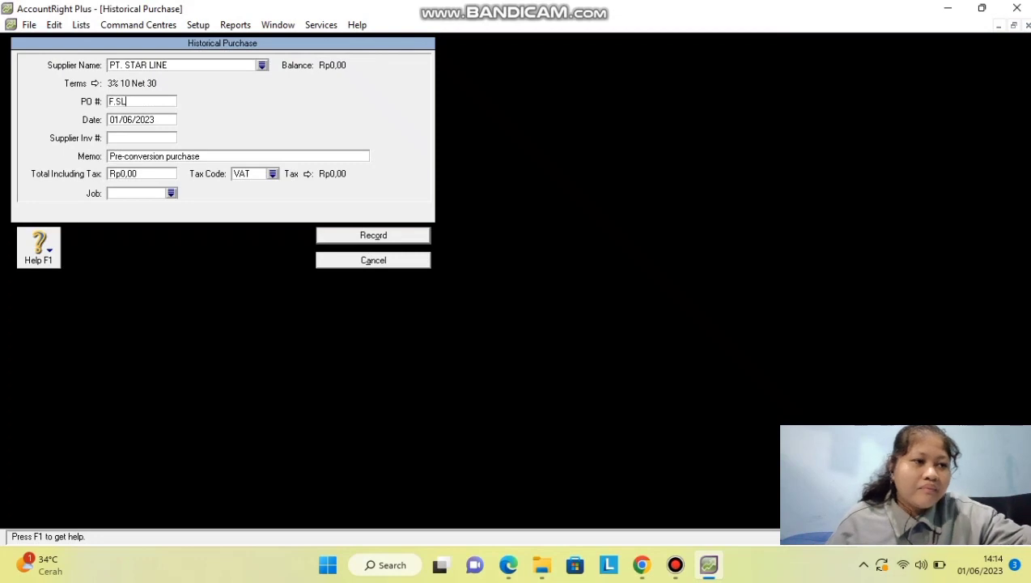
pyautogui.write('087')
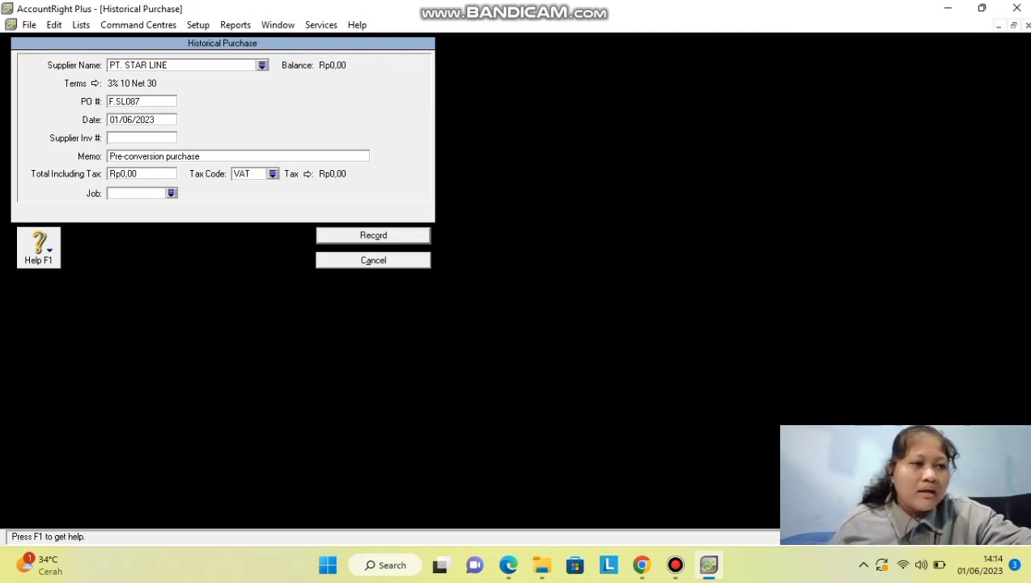
pyautogui.press('Tab')
pyautogui.write('15')
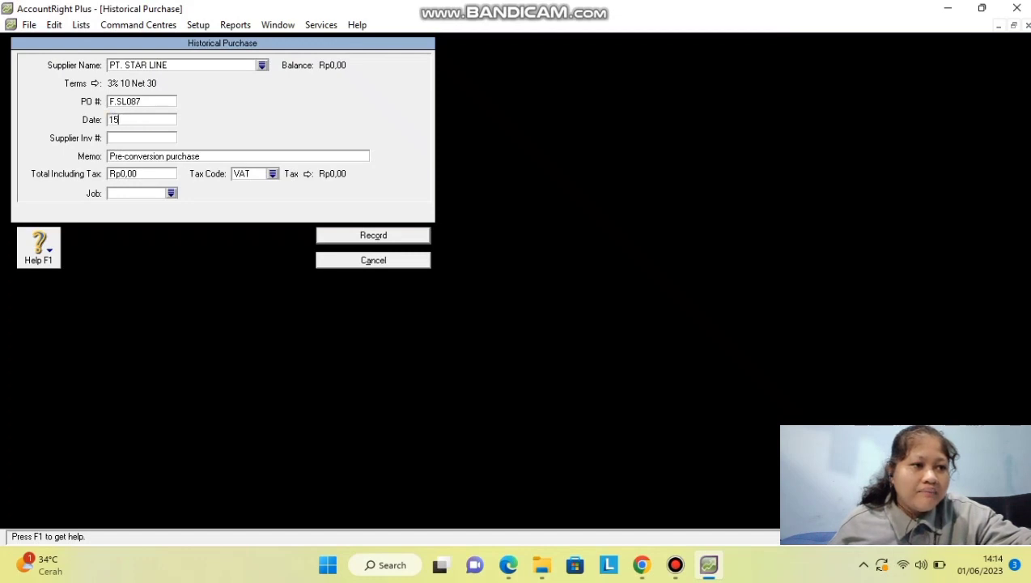
pyautogui.write('/11/2017')
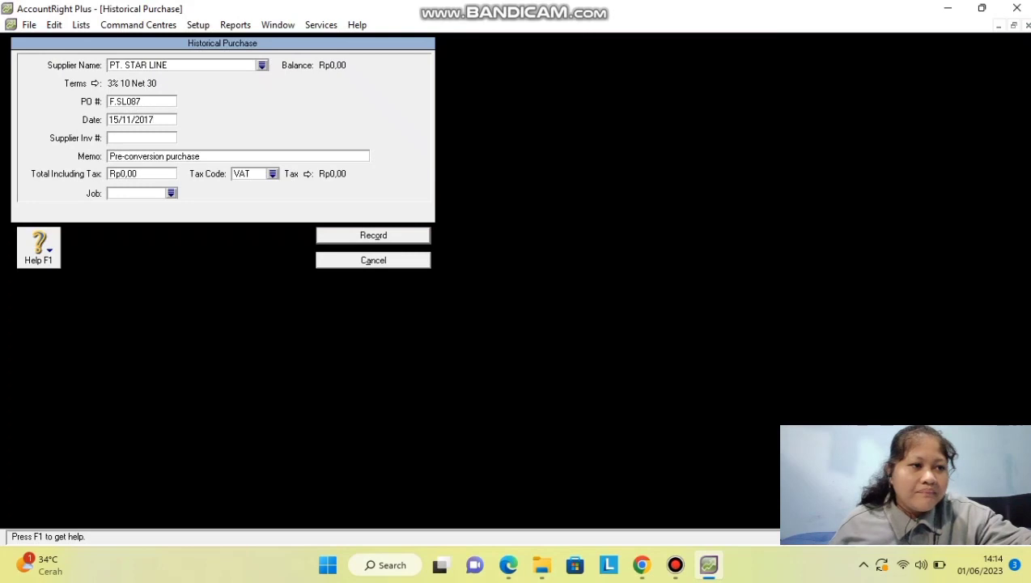
pyautogui.press('Tab')
pyautogui.press('Tab')
pyautogui.write('S')
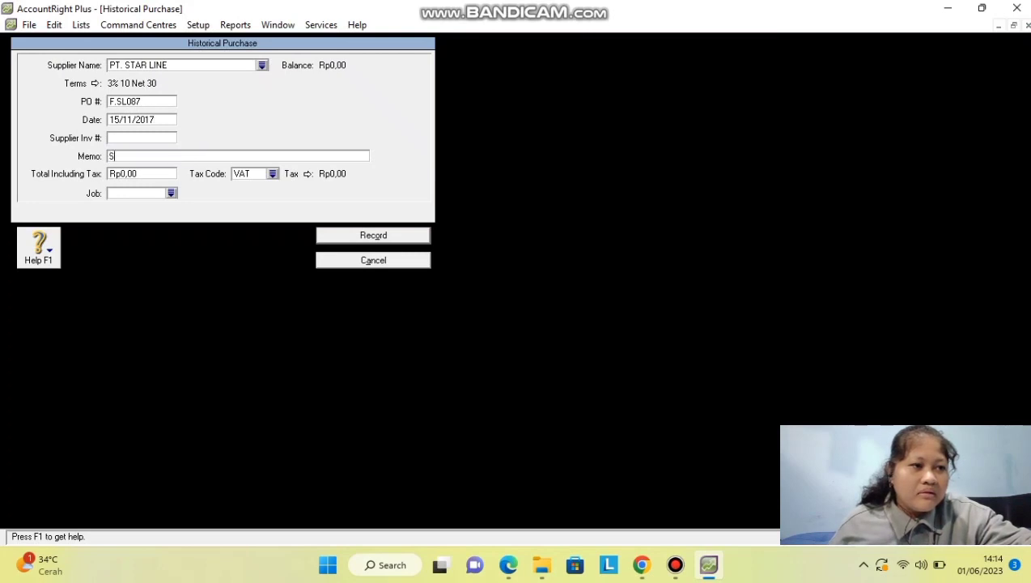
pyautogui.write('aldo ')
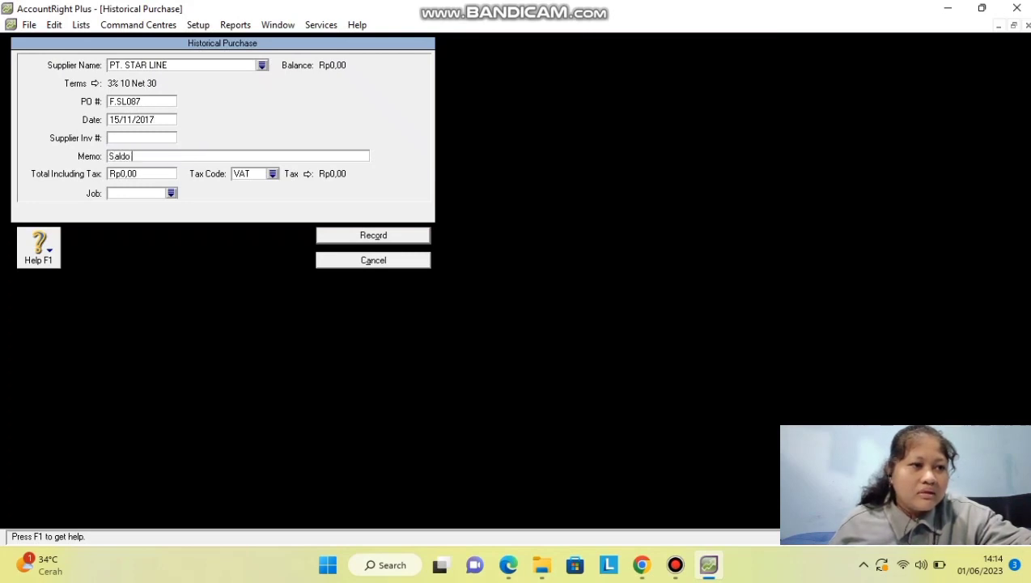
pyautogui.write('Awal')
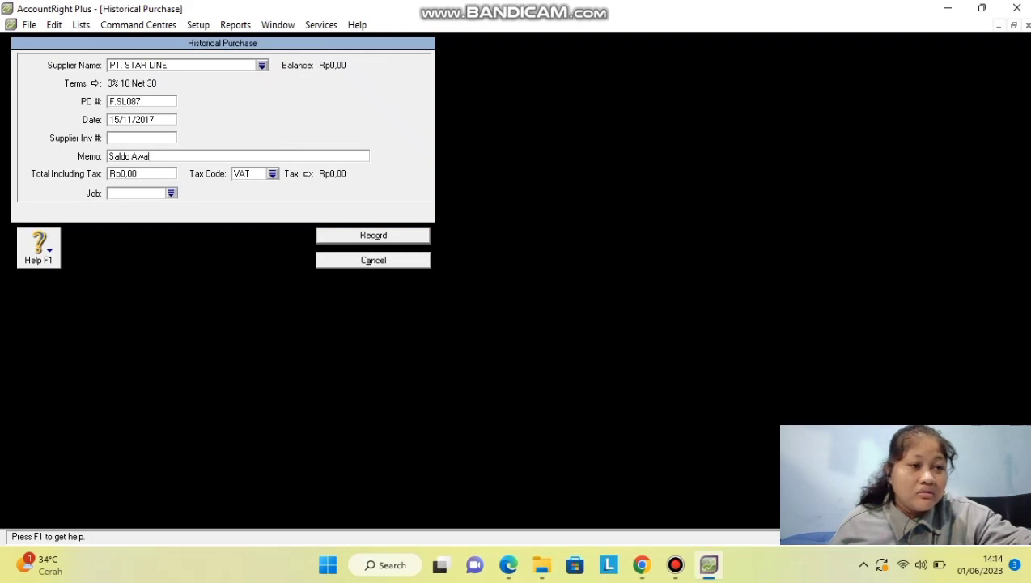
pyautogui.press('Tab')
# Set the total to Rp121.000.000 with tax code N-T and record the purchase.
pyautogui.write('121000000')
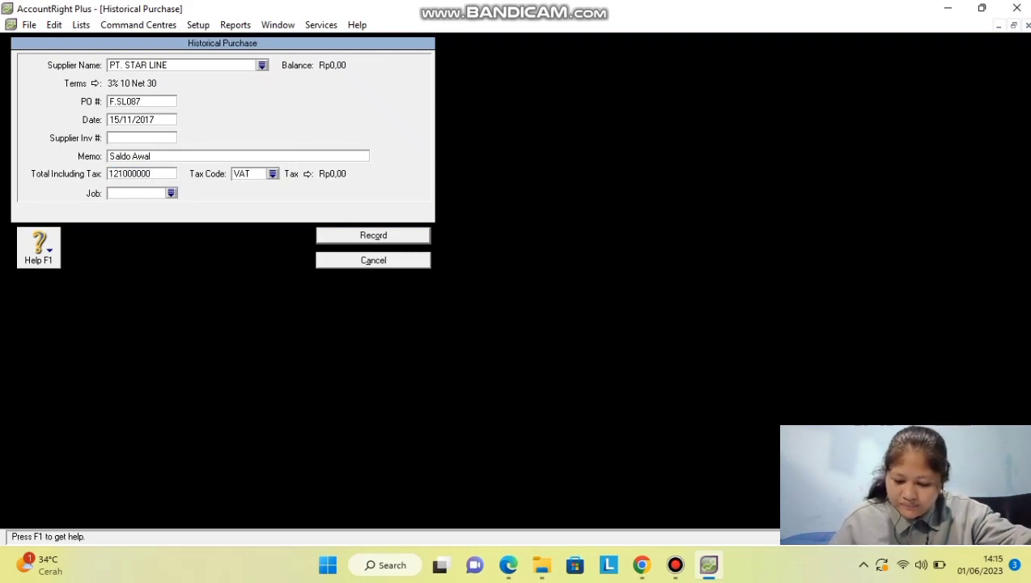
pyautogui.press('Tab')
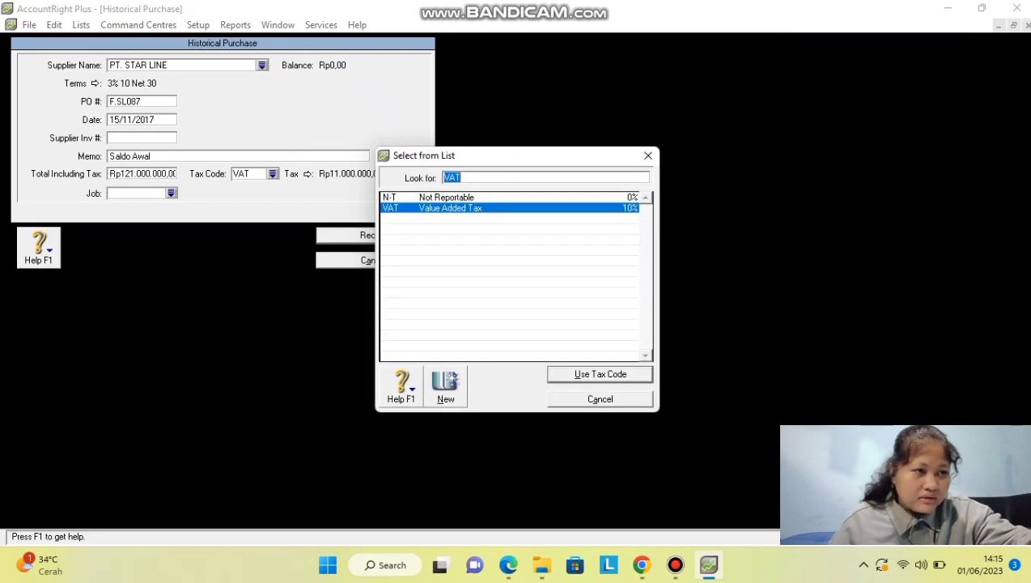
pyautogui.write('N-T')
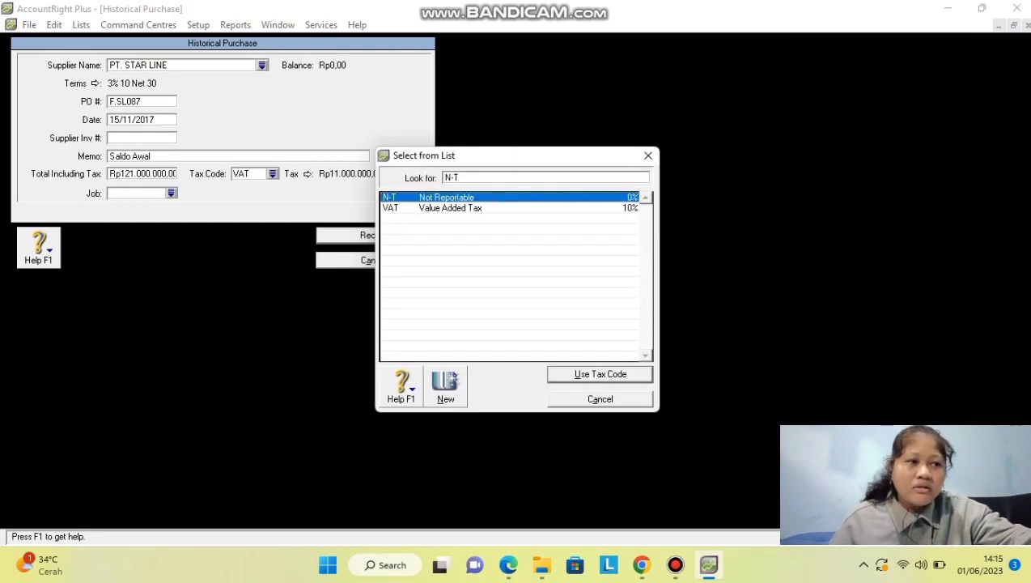
pyautogui.press('Return')
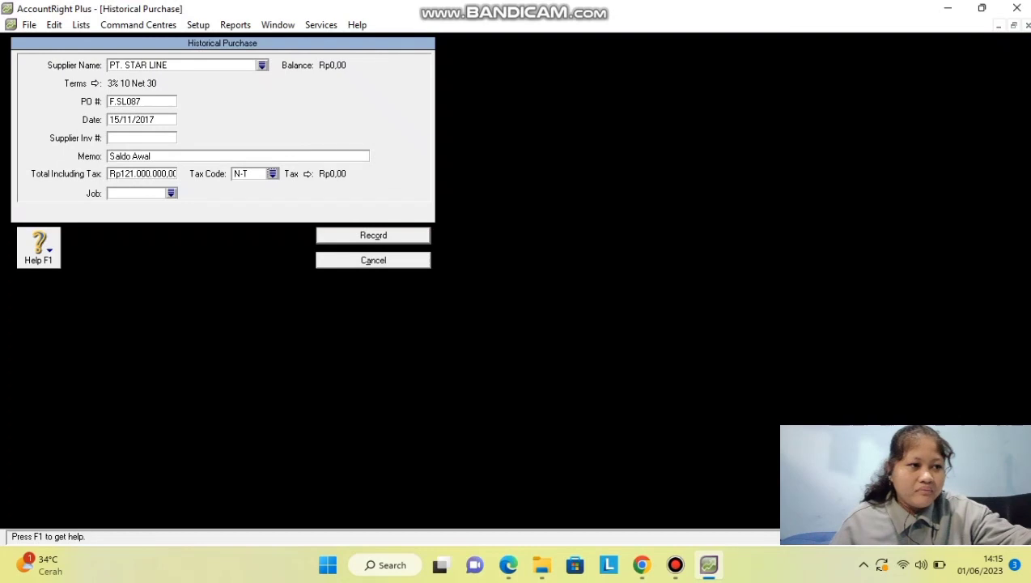
pyautogui.press('Return')
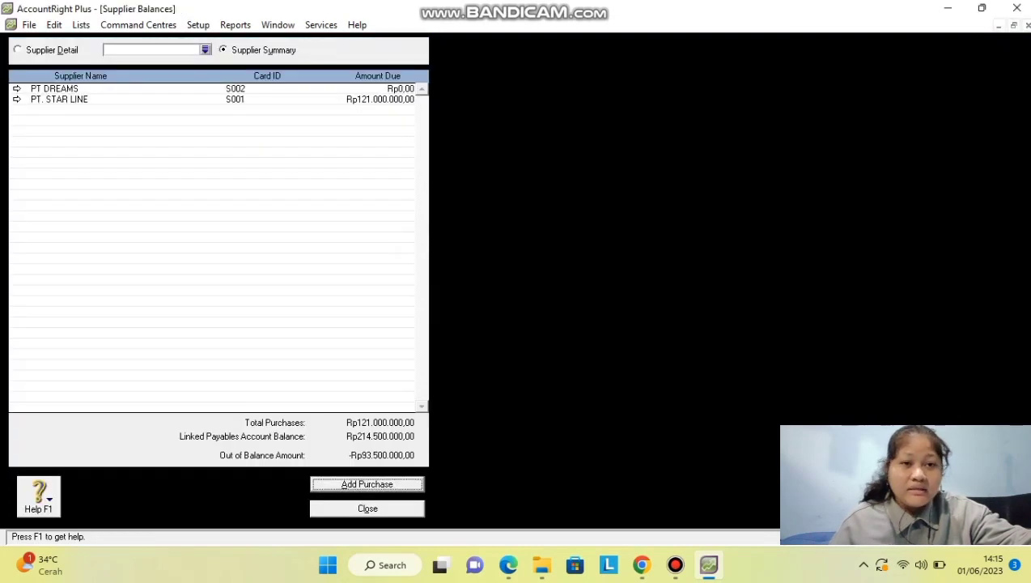
pyautogui.hotkey('alt', 'd')
# Start a historical purchase for PT DREAMS with PO number F.DS187.
pyautogui.press('Return')
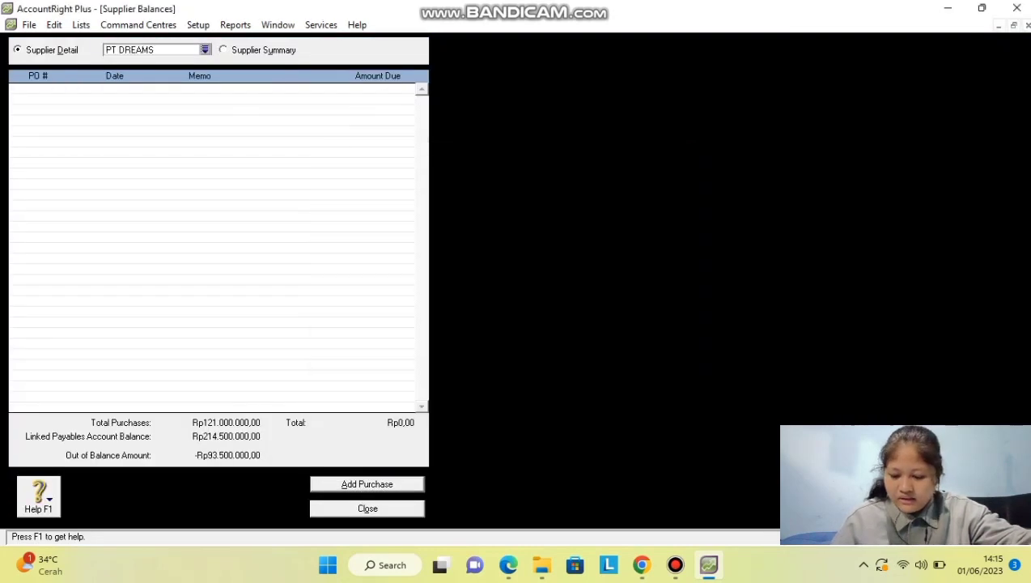
pyautogui.hotkey('alt', 'a')
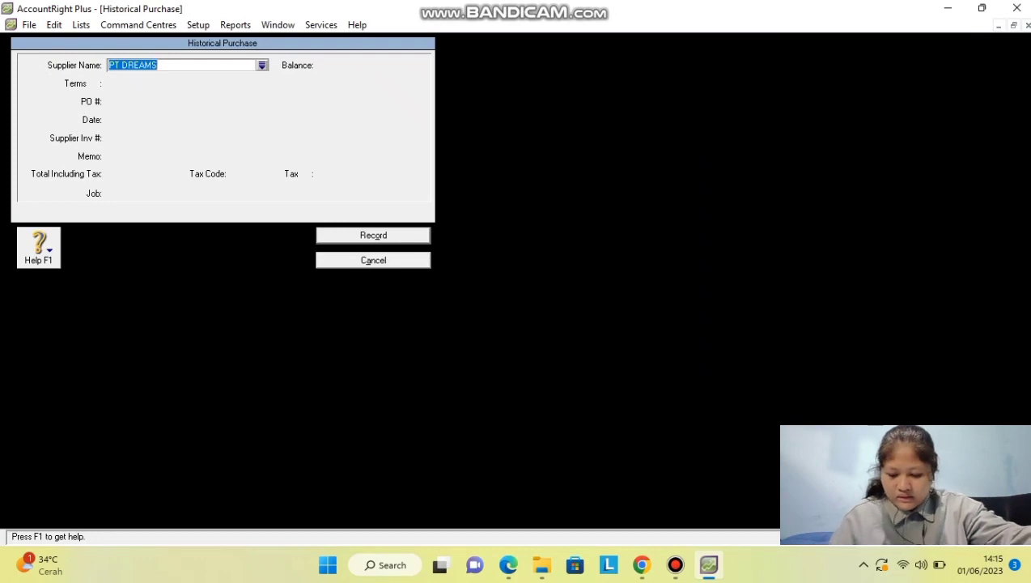
pyautogui.press('Tab')
pyautogui.press('Tab')
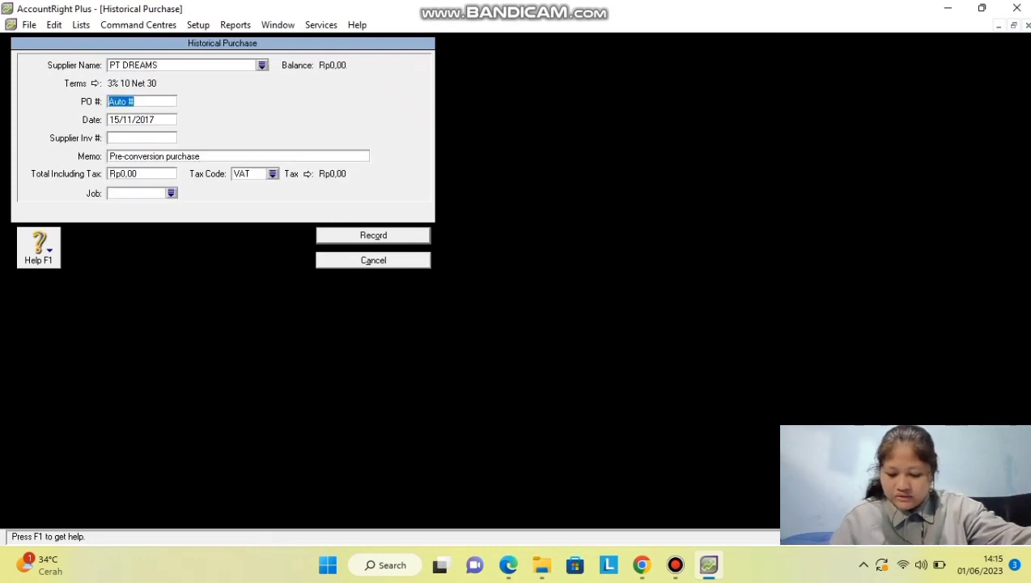
pyautogui.write('F')
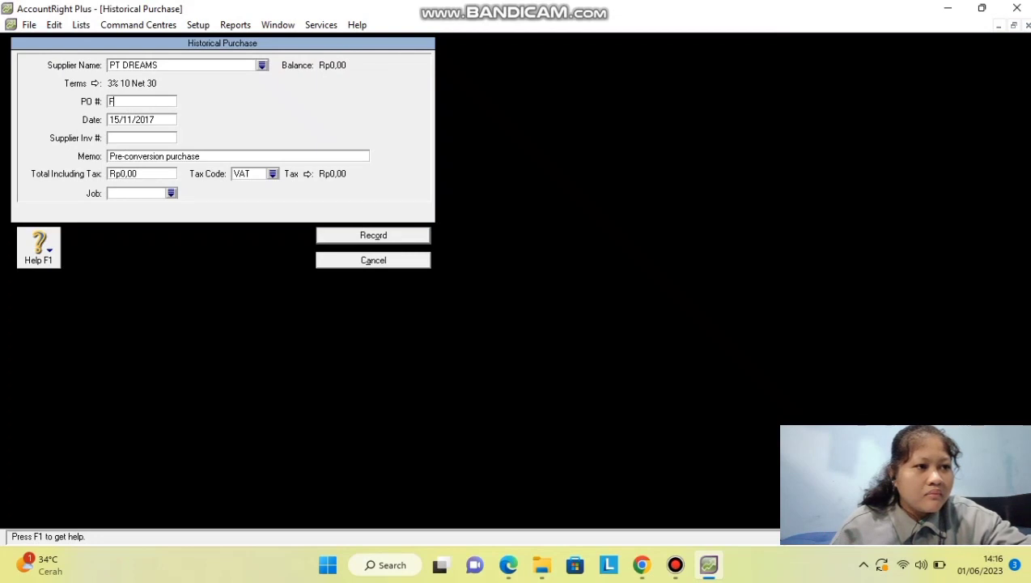
pyautogui.write('.DS187')
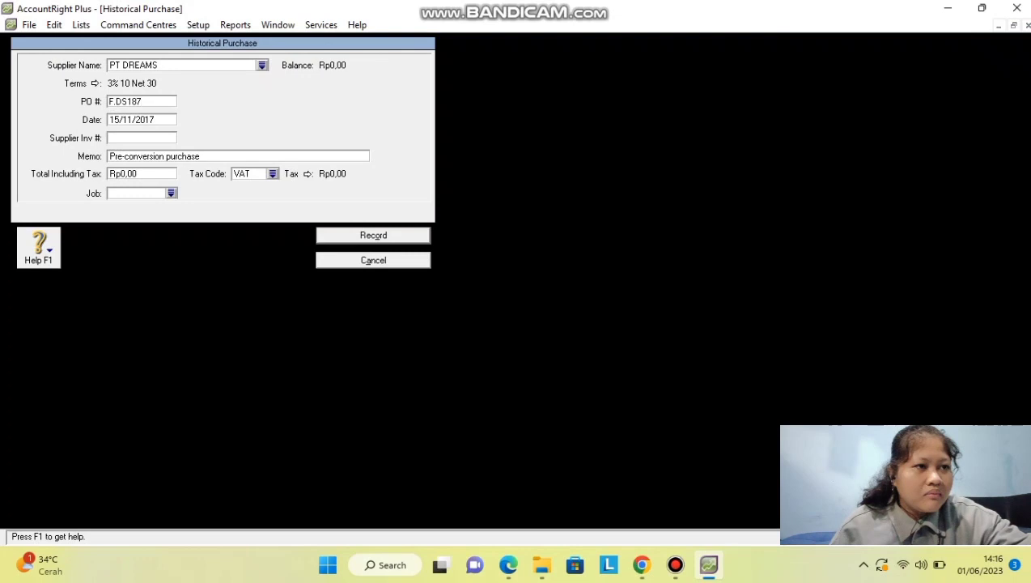
pyautogui.press('Tab')
# Enter memo 'Saldo Awal', total Rp93.500.000 and tax code N-T, then record it.
pyautogui.press('Tab')
pyautogui.press('Tab')
pyautogui.write('Sa')
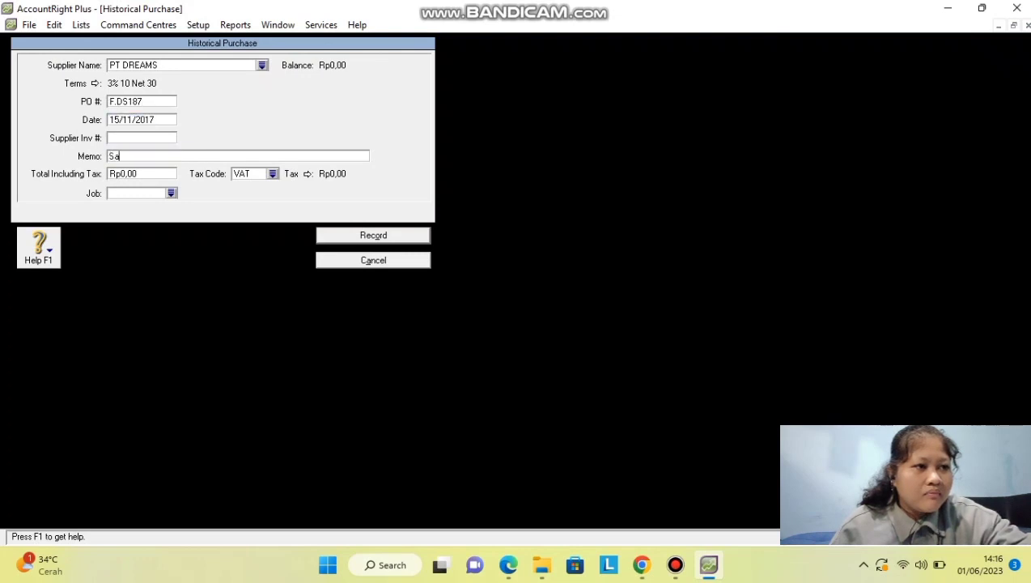
pyautogui.write('ldo Awal')
pyautogui.press('Tab')
pyautogui.write('93.500.000')
pyautogui.press('Tab')
pyautogui.write('N-T')
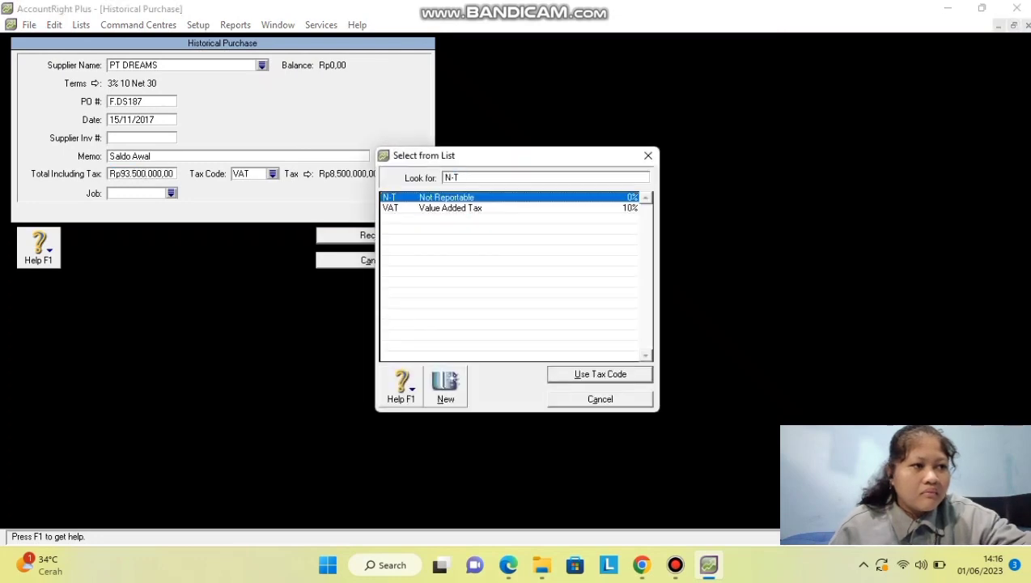
pyautogui.press('Return')
pyautogui.press('Return')
pyautogui.press('Return')
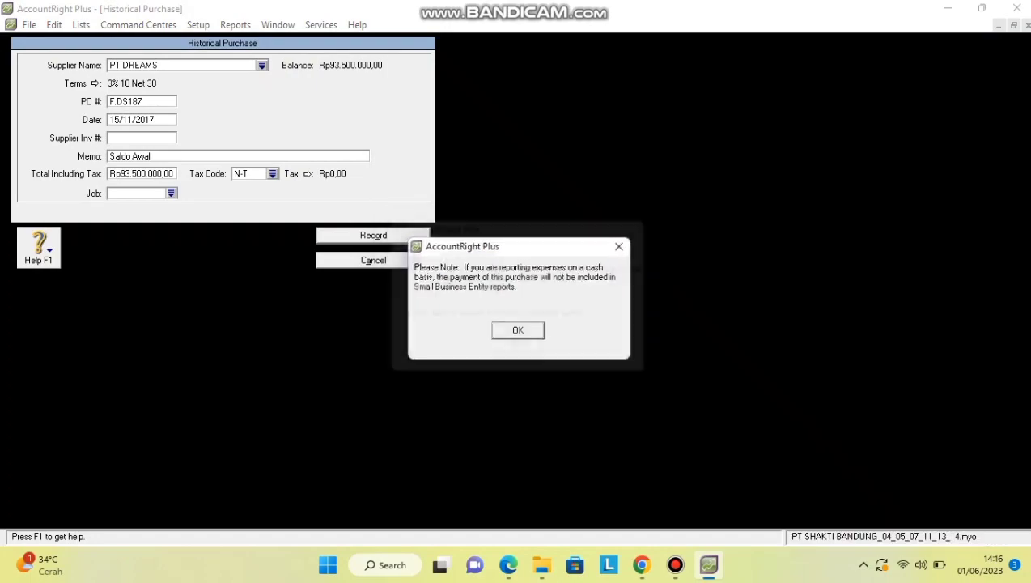
pyautogui.press('Return')
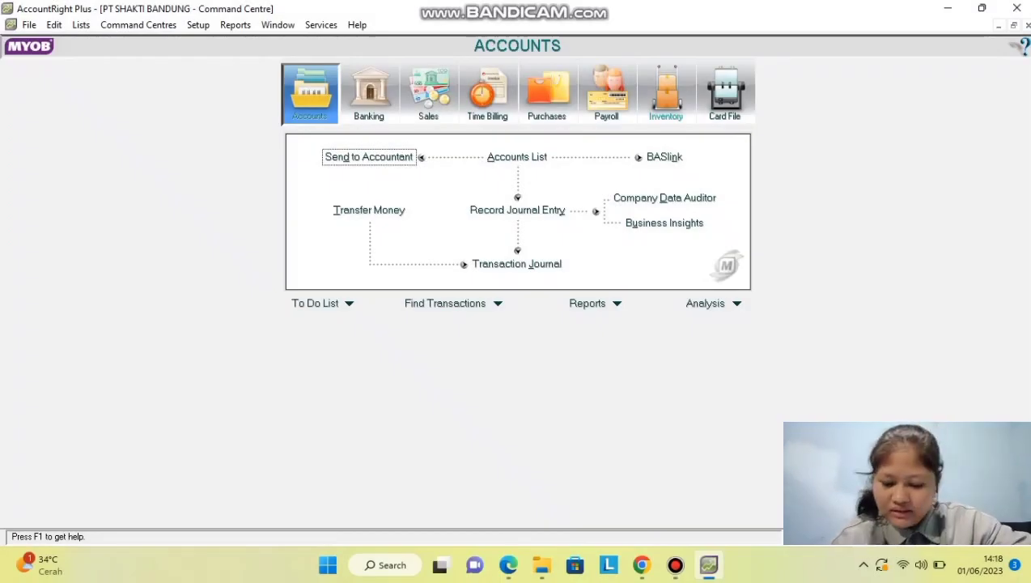
# Start a new Adjust Inventory journal (IJ000001) from the Inventory command centre.
pyautogui.click(666, 94)
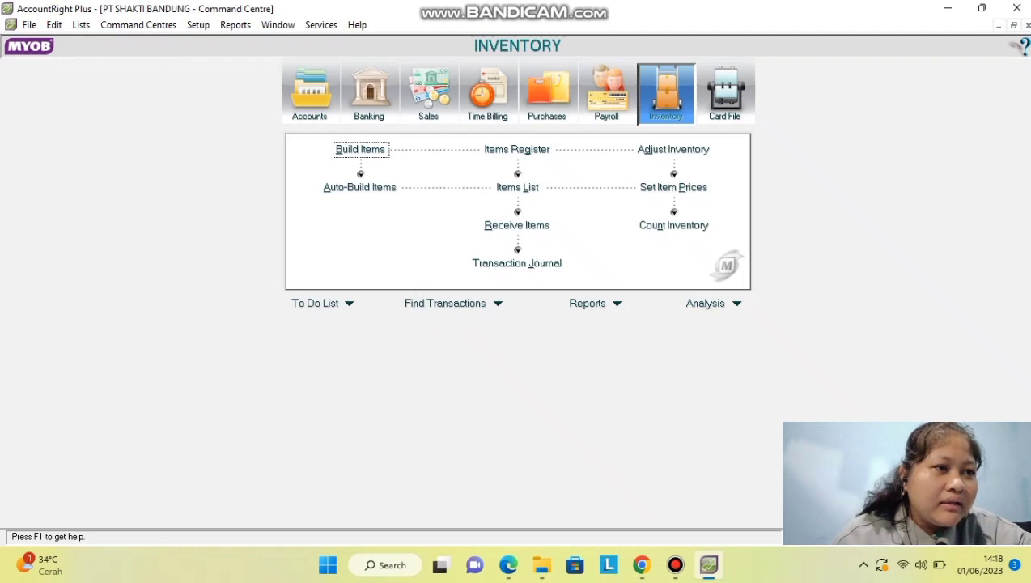
pyautogui.click(672, 149)
# Date the inventory adjustment 01/12/2017 with memo 'Saldo Awal Persediaan', ready for item lines.
pyautogui.write('01')
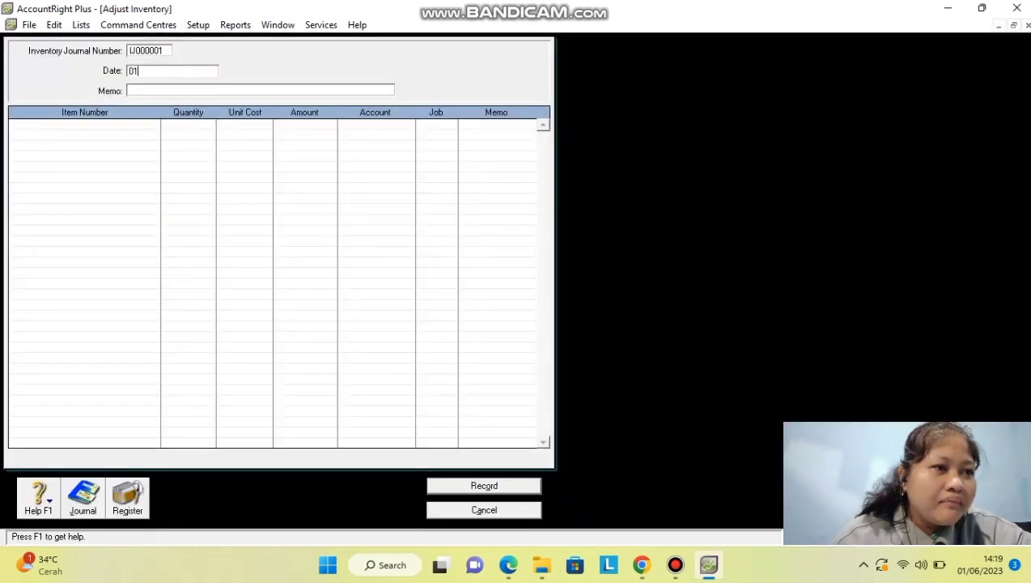
pyautogui.write('/12/2')
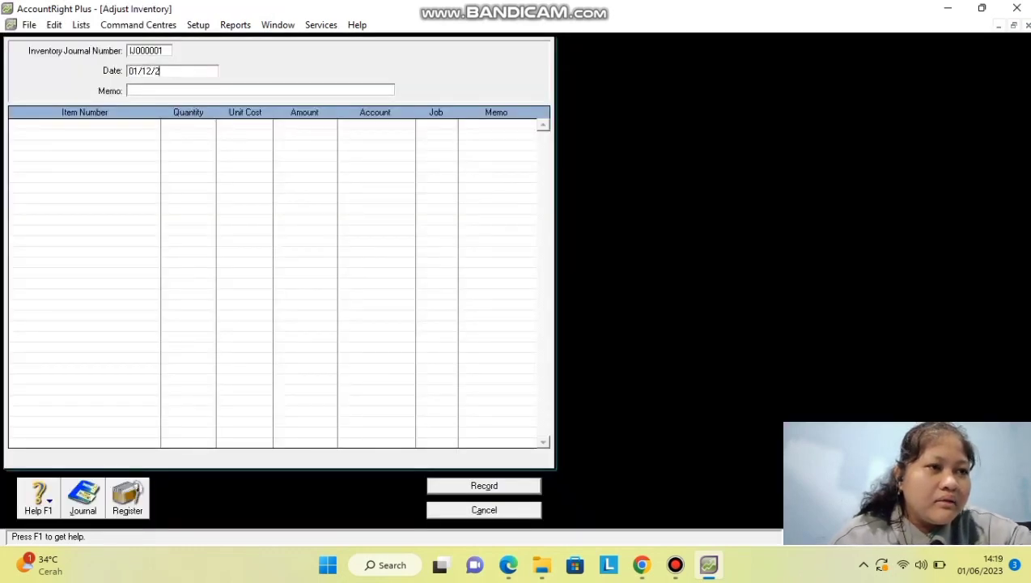
pyautogui.write('017')
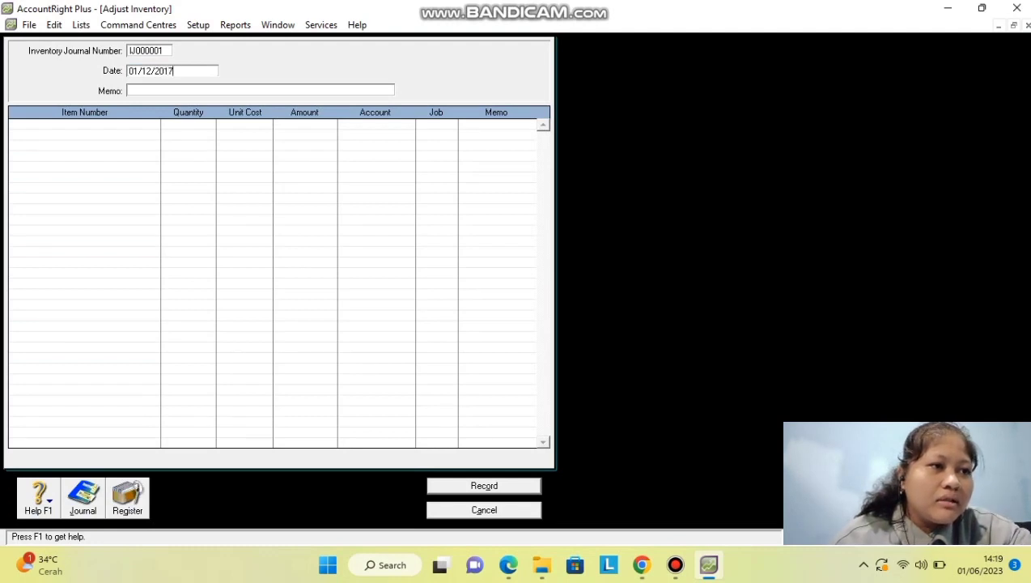
pyautogui.press('Tab')
pyautogui.write('Saldo')
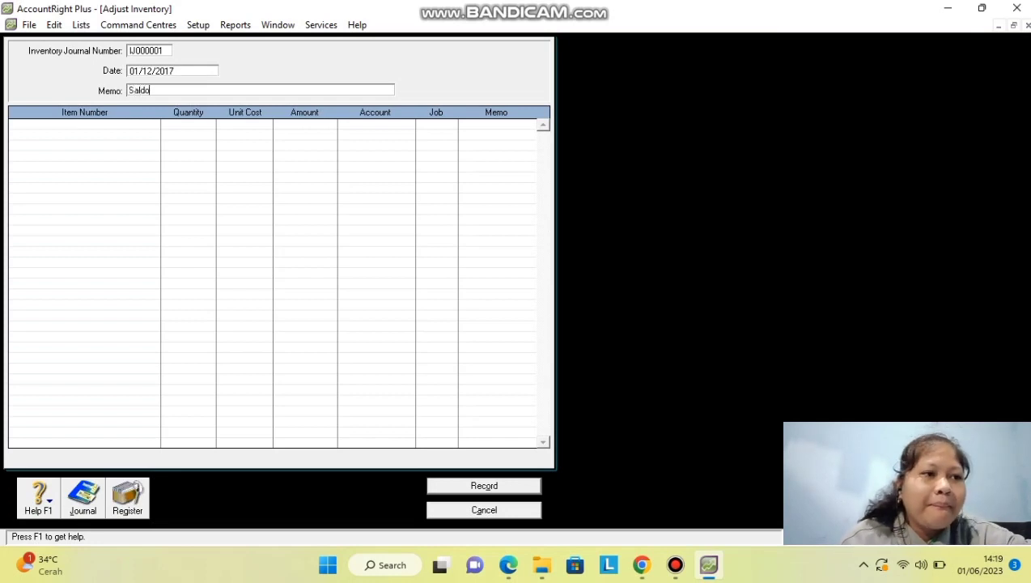
pyautogui.write(' Awal P')
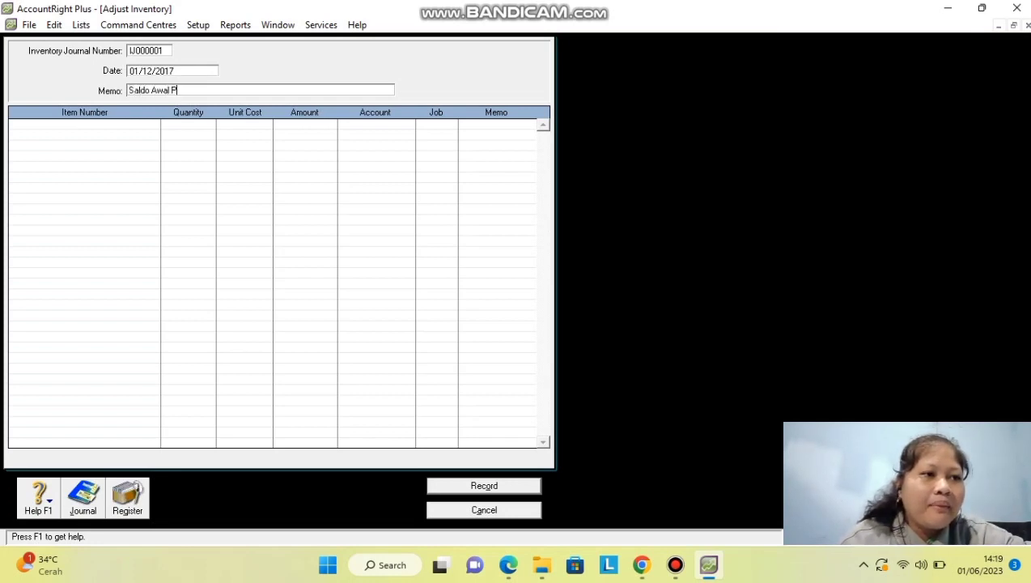
pyautogui.write('ersediaan')
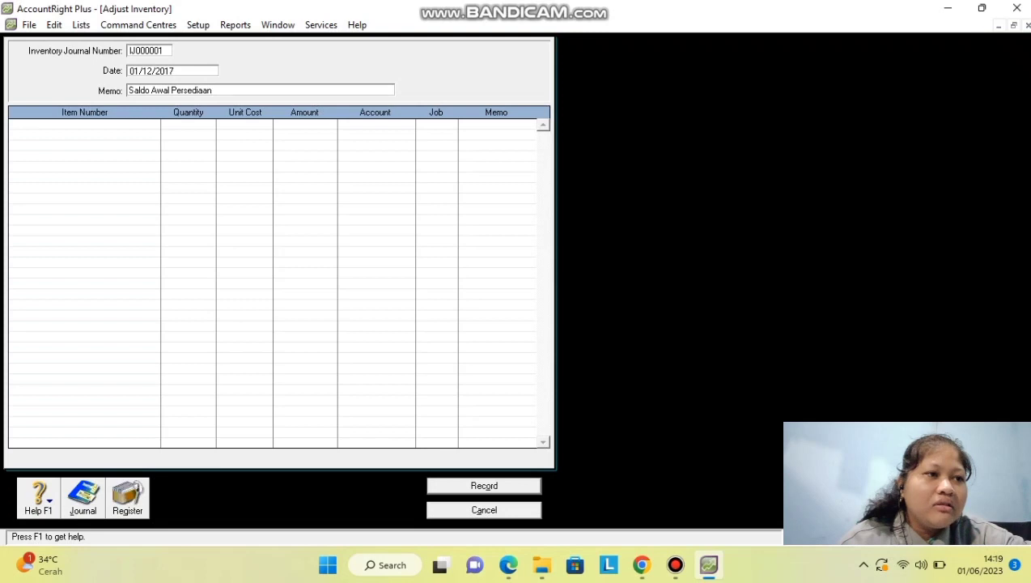
pyautogui.press('Tab')
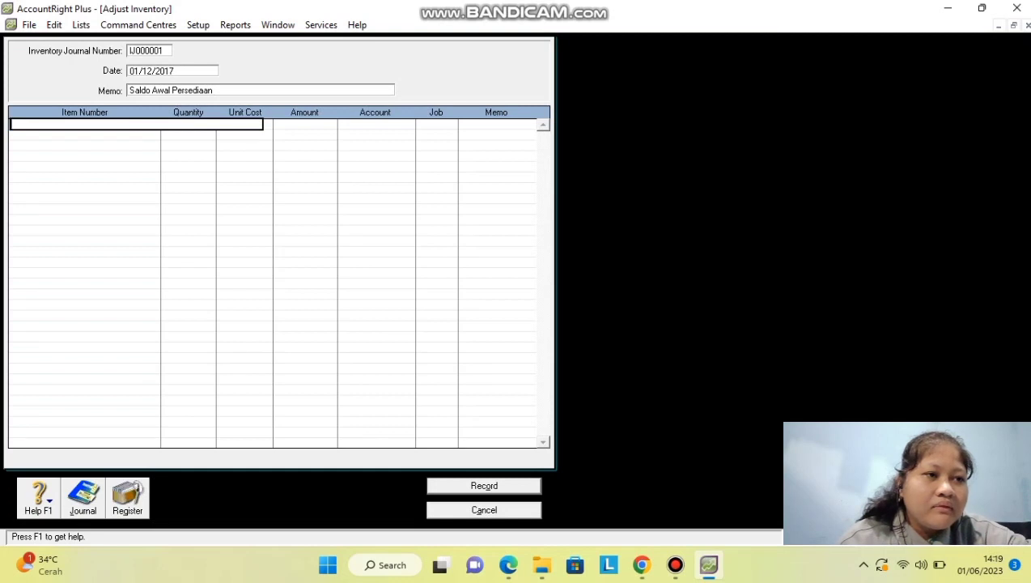
# Add the first line: item YS117, quantity 33 at unit cost 2000000.
pyautogui.write('YS117')
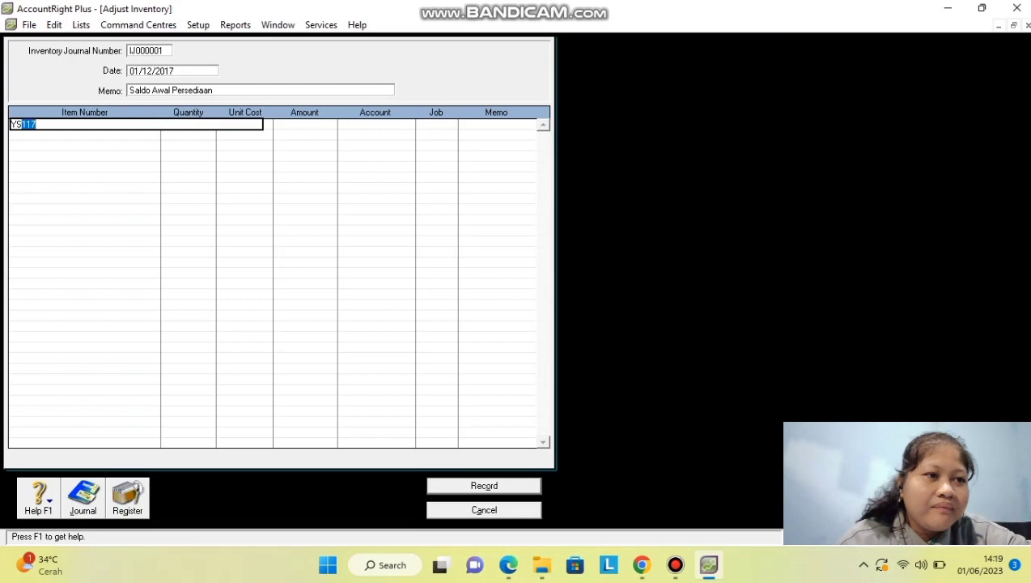
pyautogui.press('Return')
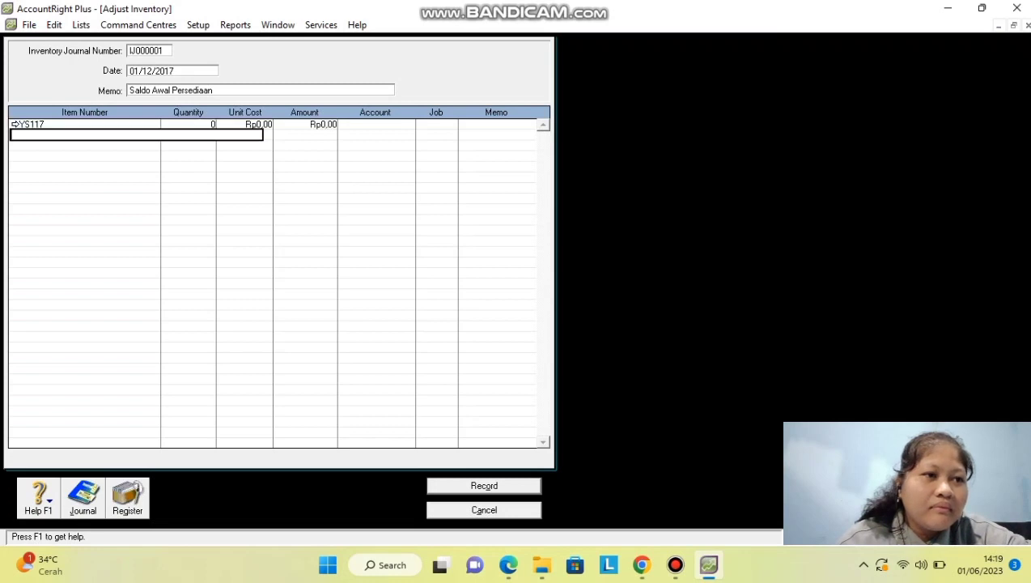
pyautogui.write('33')
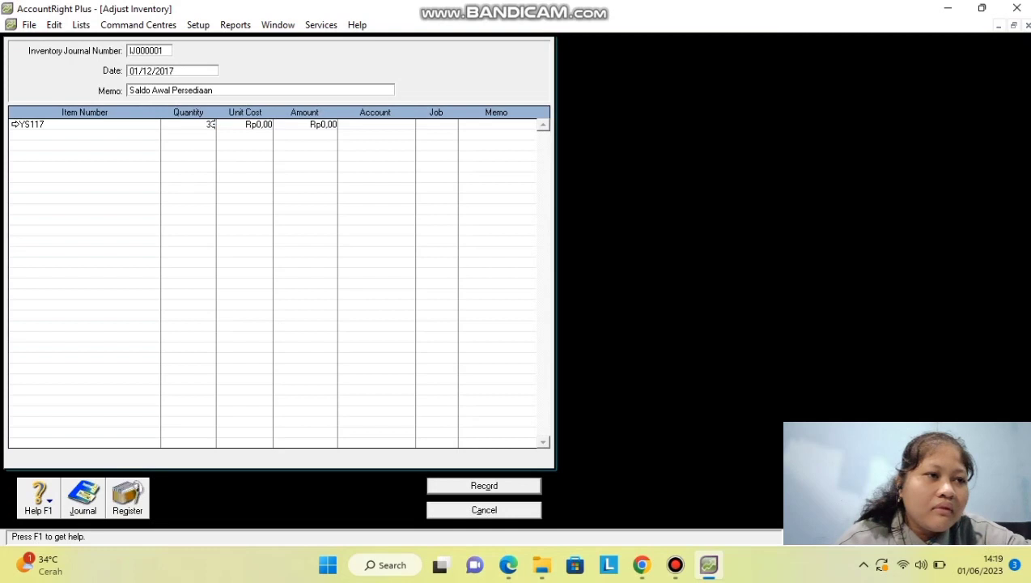
pyautogui.press('Tab')
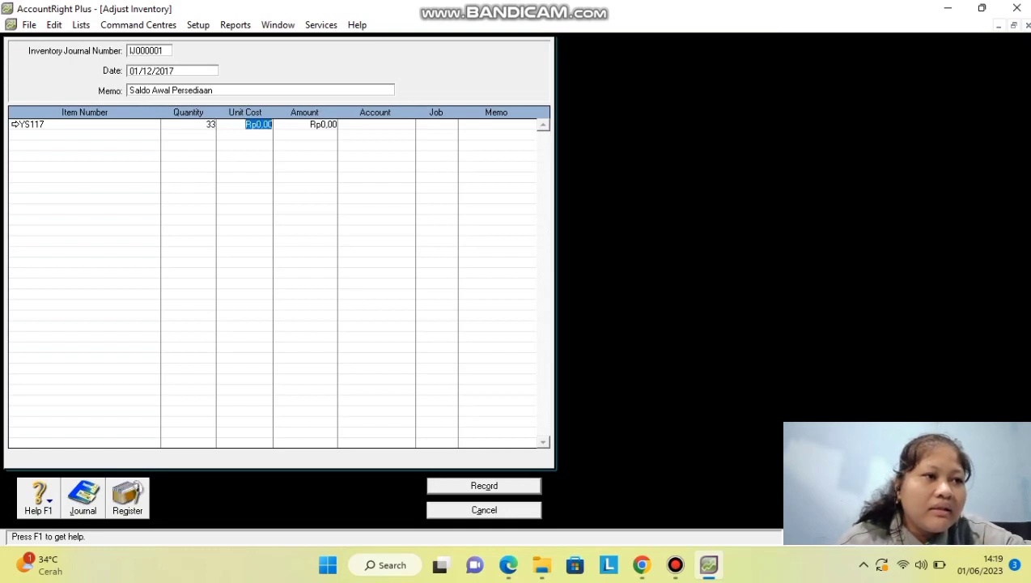
pyautogui.write('20000')
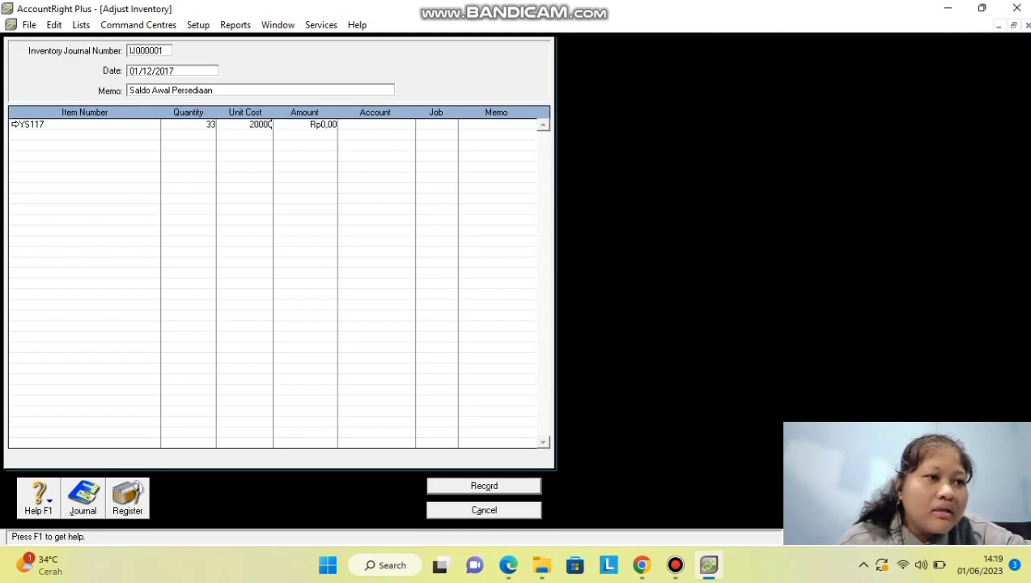
pyautogui.write('00')
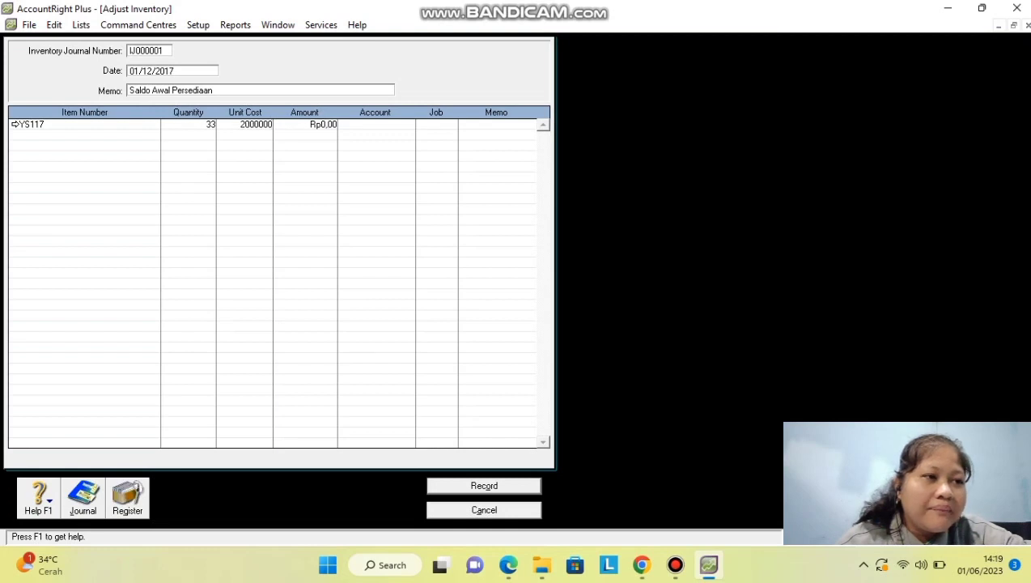
pyautogui.press('Return')
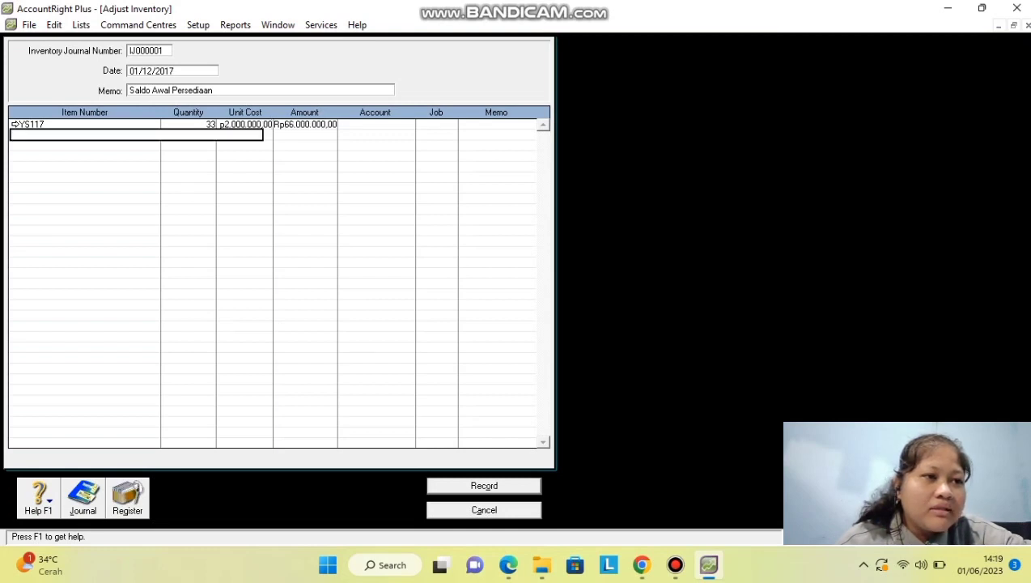
# Add the second line: item EK212, quantity 40 at unit cost 3000000.
pyautogui.write('EK212')
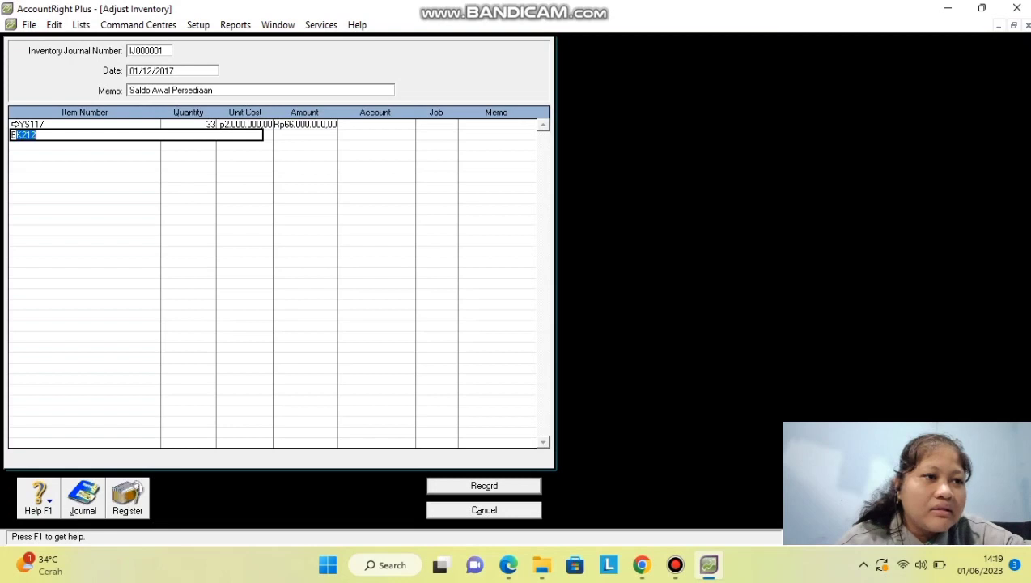
pyautogui.press('Return')
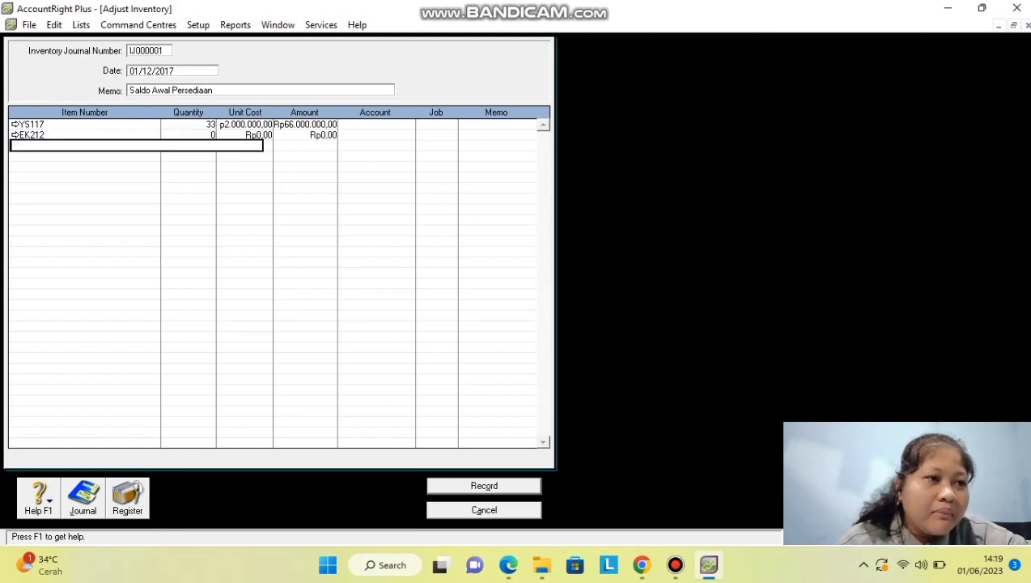
pyautogui.click(209, 124)
pyautogui.click(212, 135)
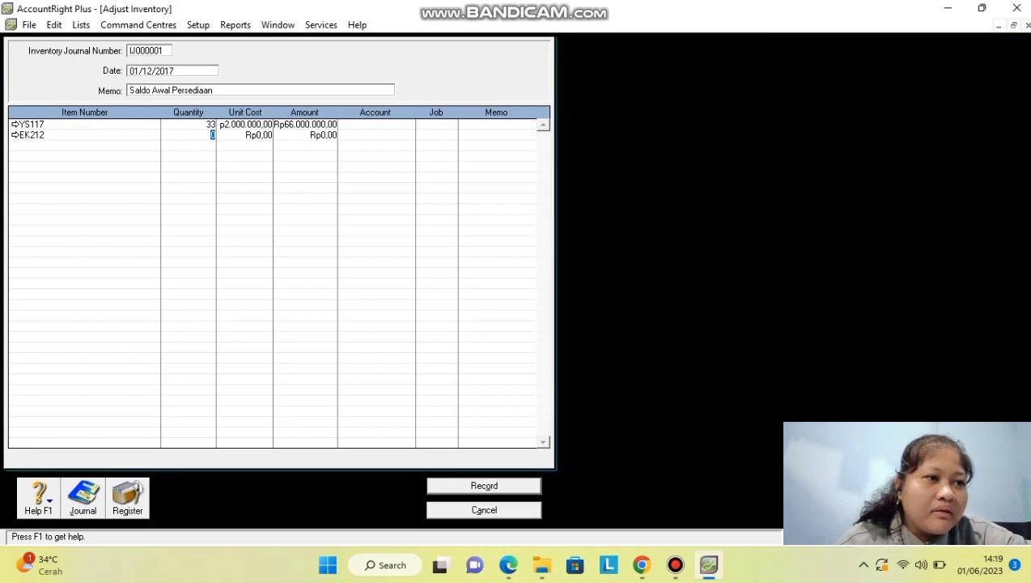
pyautogui.write('40')
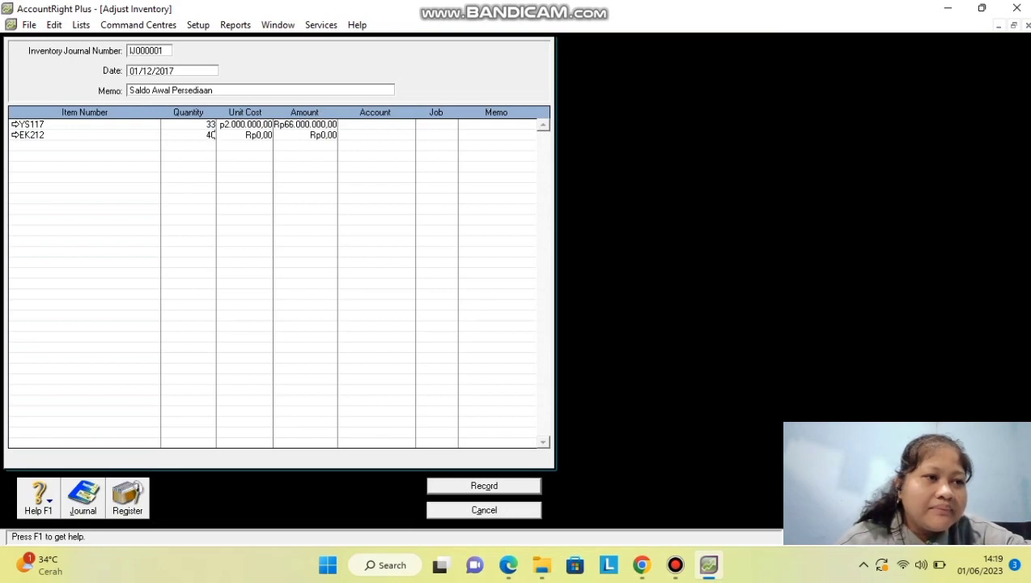
pyautogui.press('Tab')
pyautogui.write('3000000')
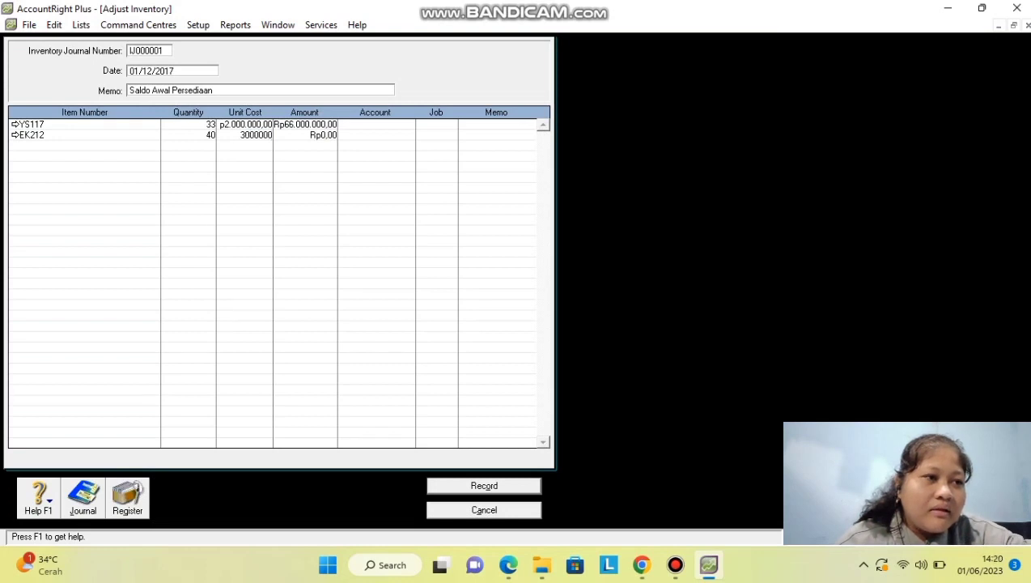
pyautogui.press('Return')
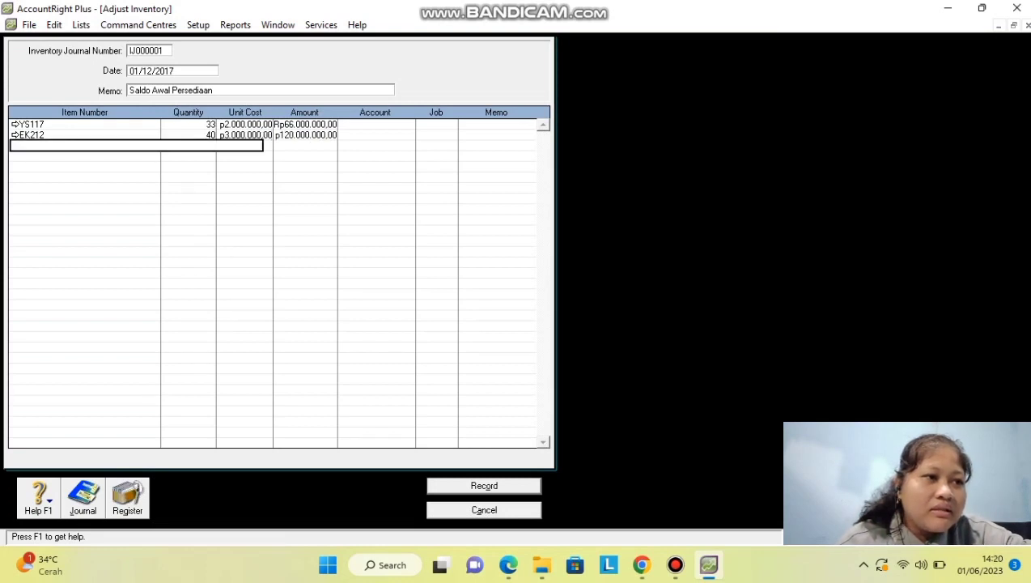
pyautogui.click(375, 124)
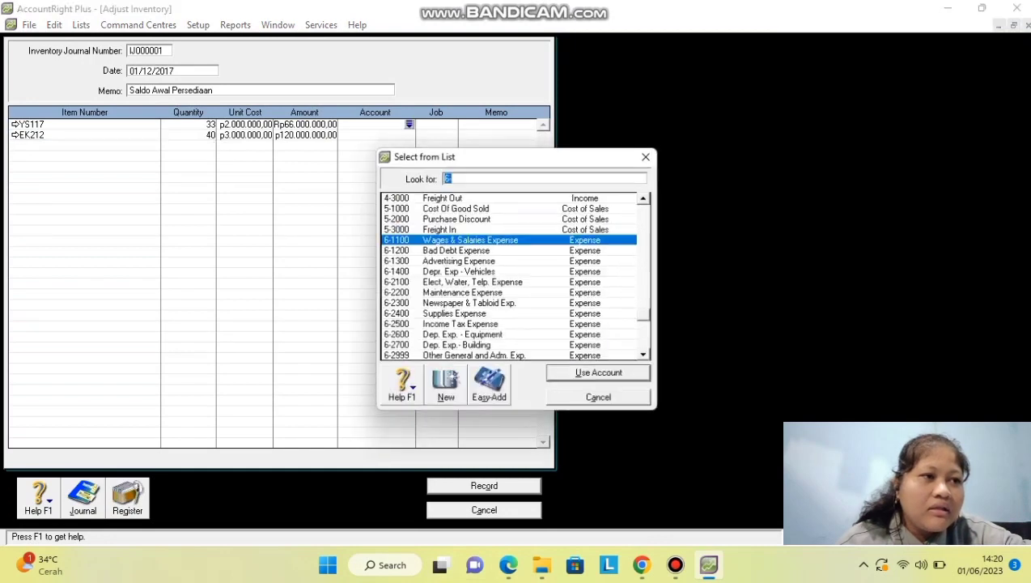
# Post both lines to 1-1310 Merchandise Inventory, record the adjustment, and go to Accounts.
pyautogui.write('6')
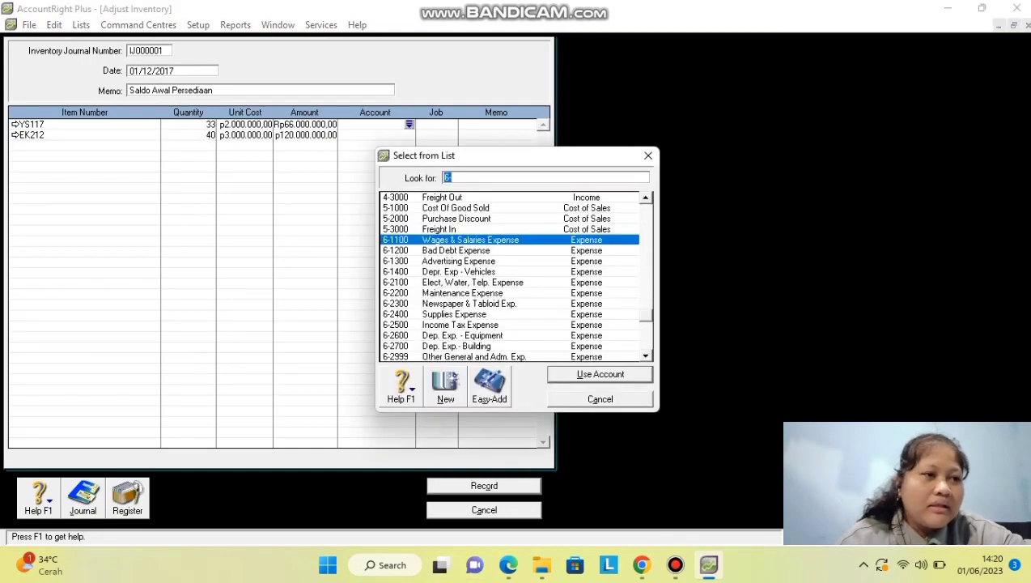
pyautogui.scroll(12, 510, 275)
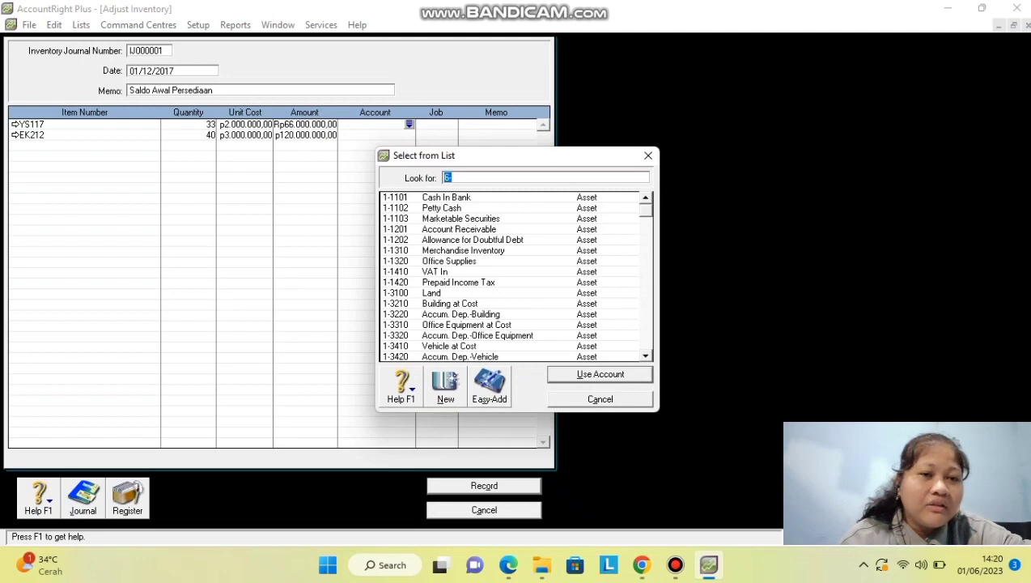
pyautogui.doubleClick(461, 250)
pyautogui.click(375, 134)
pyautogui.write('6')
pyautogui.scroll(10, 510, 275)
pyautogui.doubleClick(461, 250)
pyautogui.press('Return')
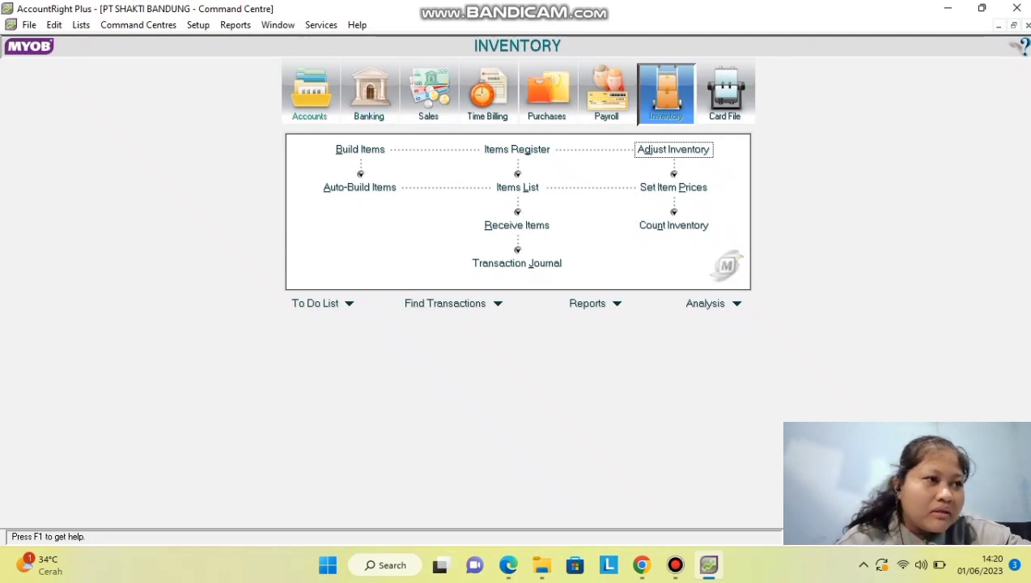
pyautogui.click(309, 93)
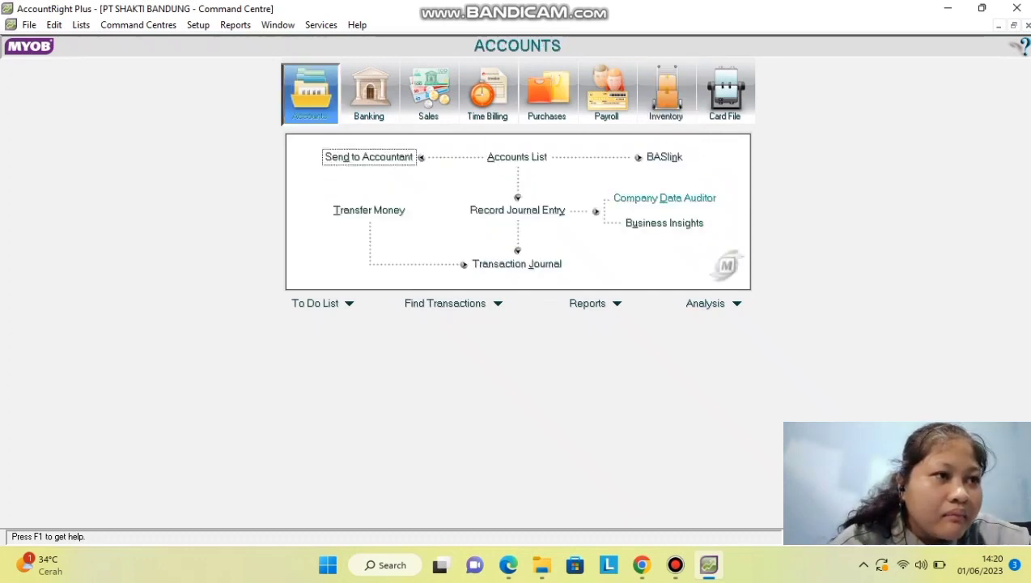
# Launch the Company Data Auditor and advance past account reconciliation to Tax Exception Review.
pyautogui.click(665, 198)
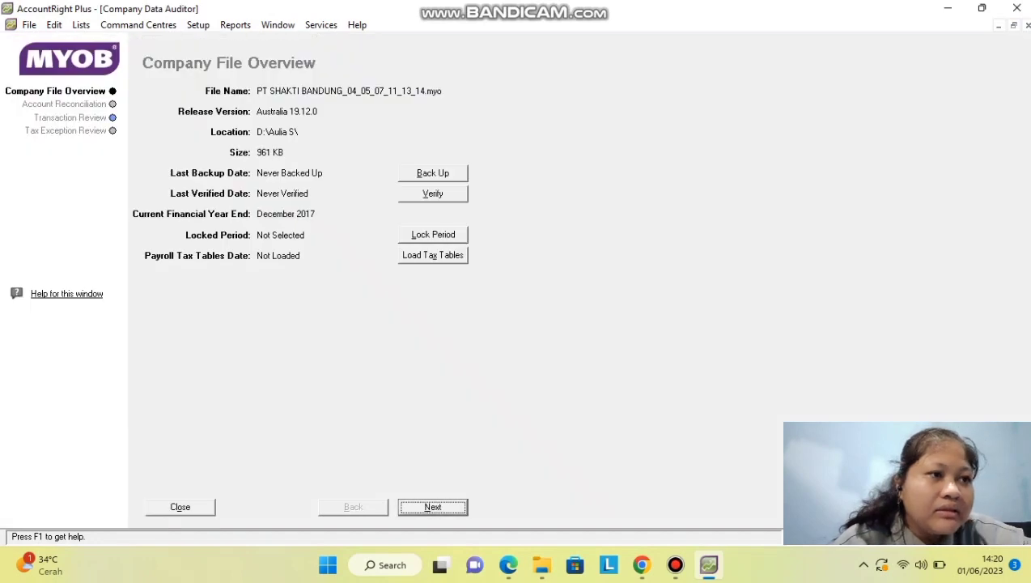
pyautogui.press('Return')
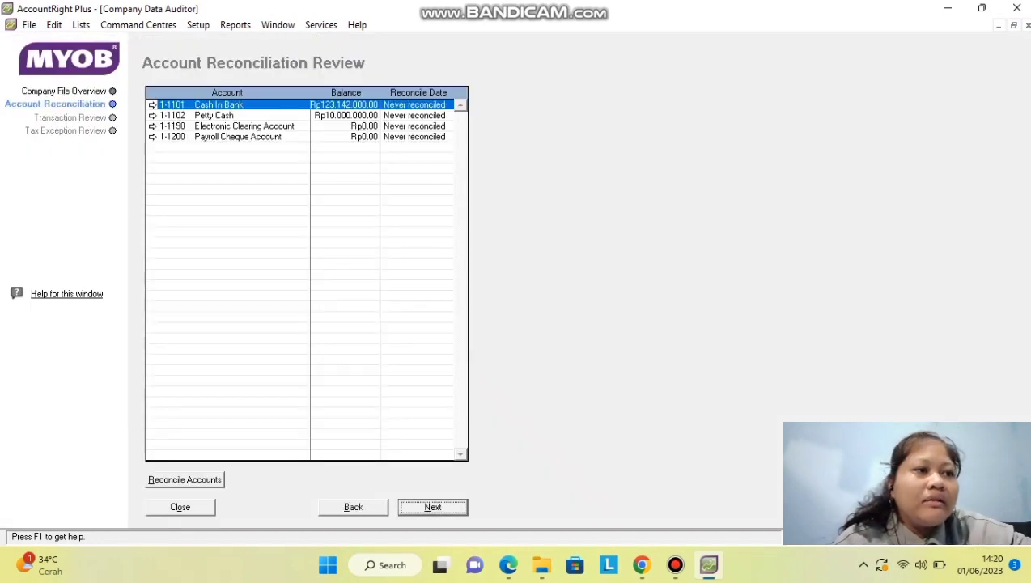
pyautogui.press('Return')
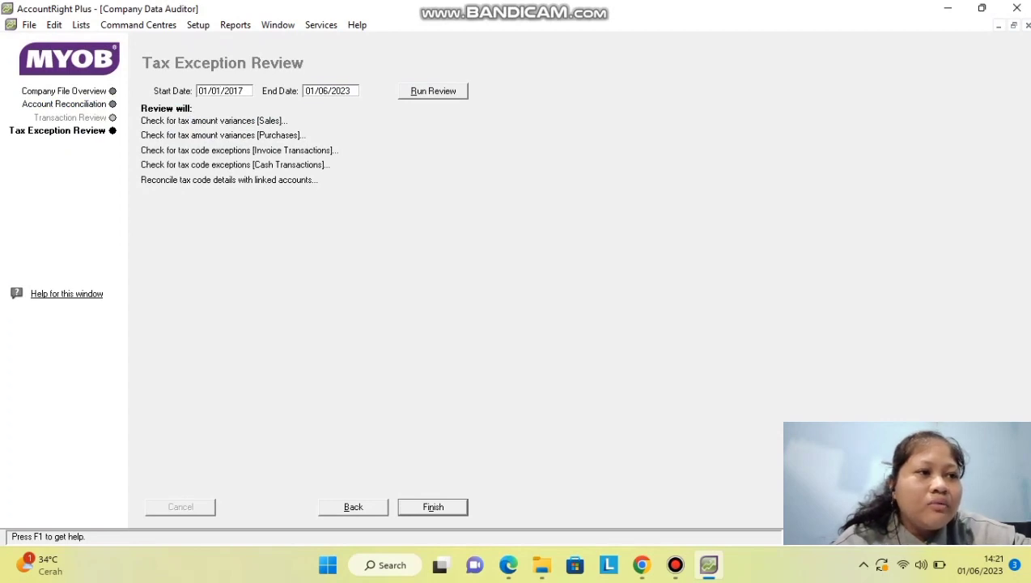
# Set the review end date to 31/12/2017 and run the tax exception and transaction reviews.
pyautogui.press('Tab')
pyautogui.write('3')
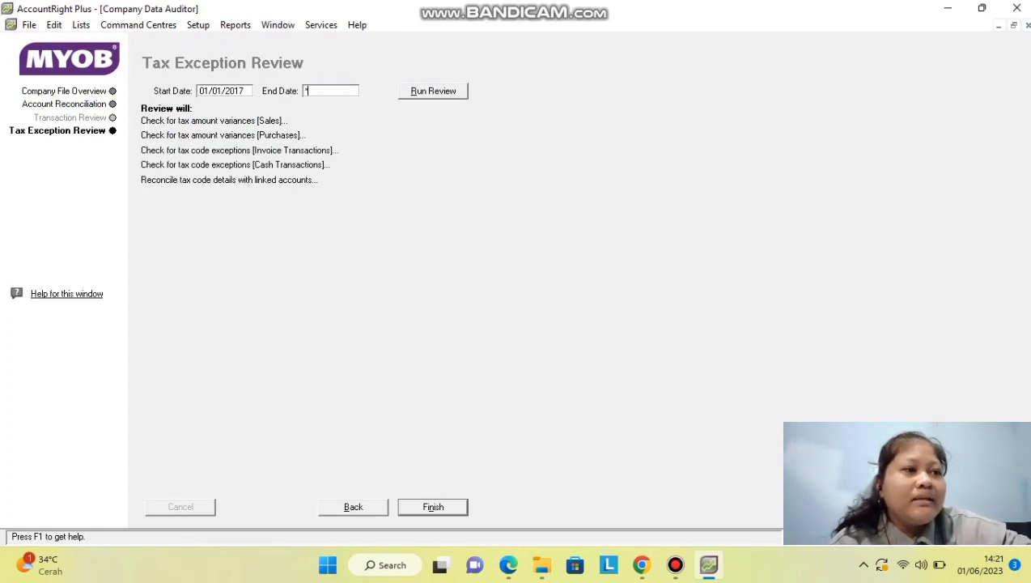
pyautogui.write('1')
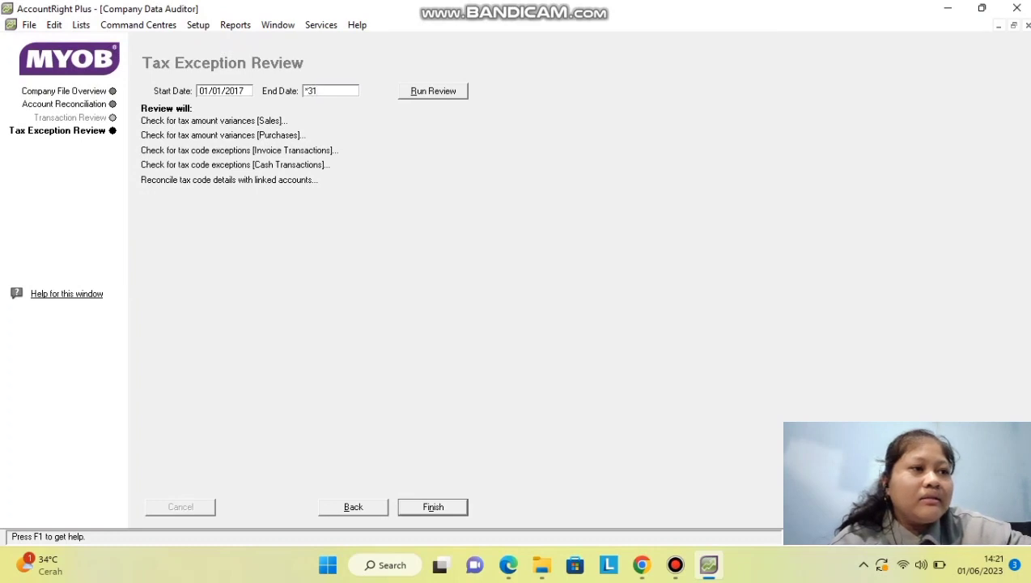
pyautogui.write('/12/2017')
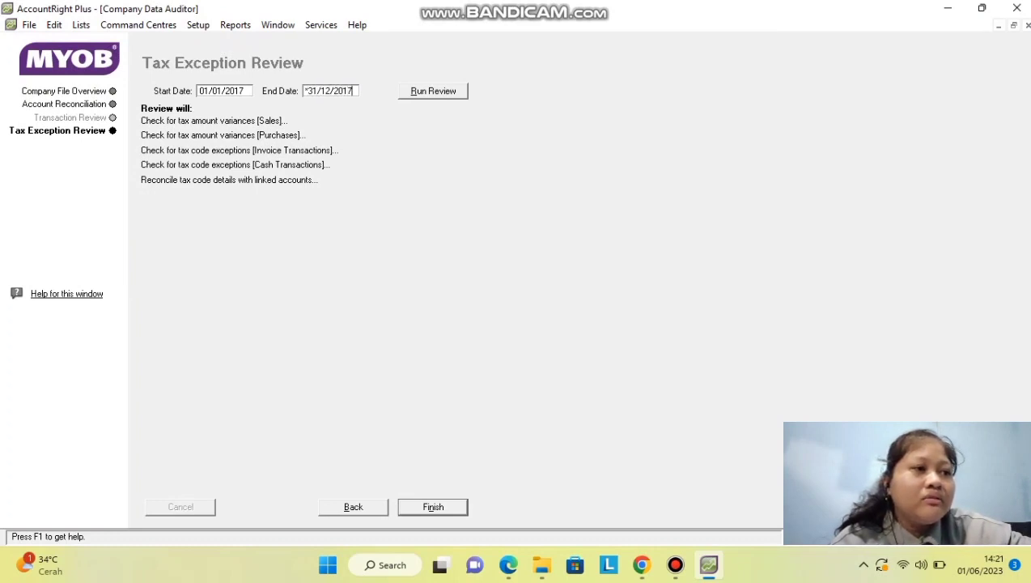
pyautogui.press('Return')
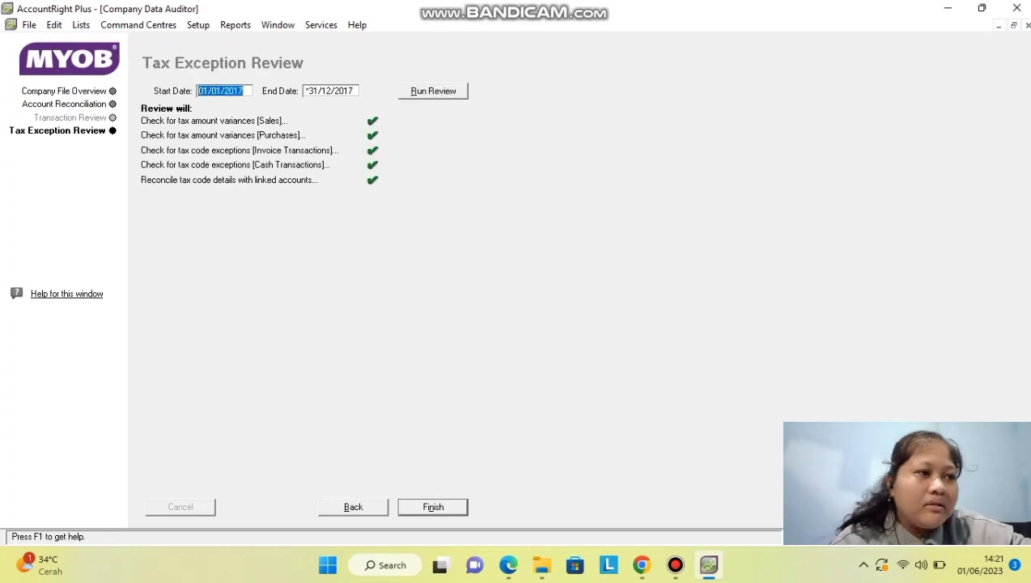
pyautogui.hotkey('alt', 'b')
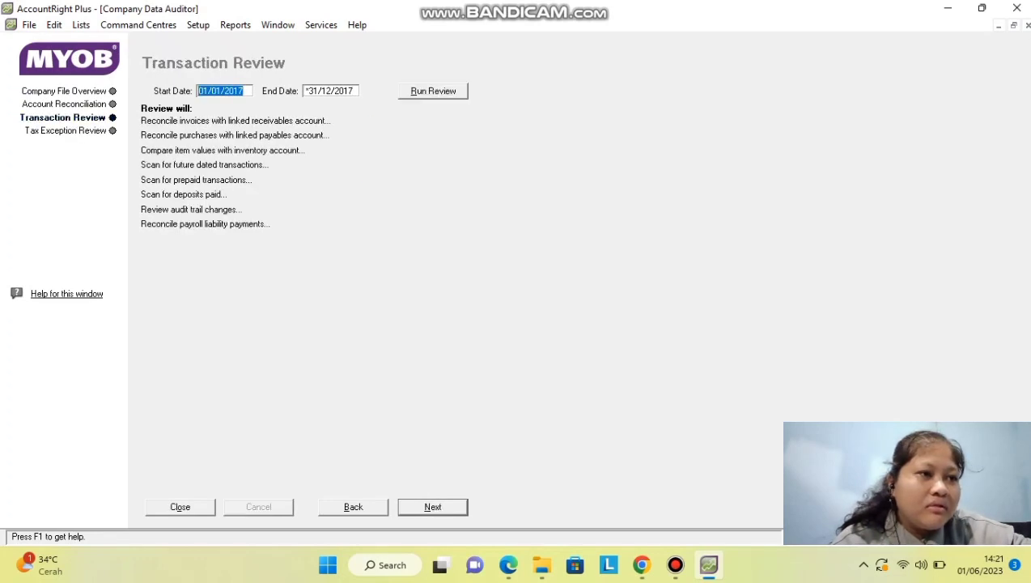
pyautogui.press('Return')
# Step back through the auditor to the company file overview and close it.
pyautogui.hotkey('alt', 'n')
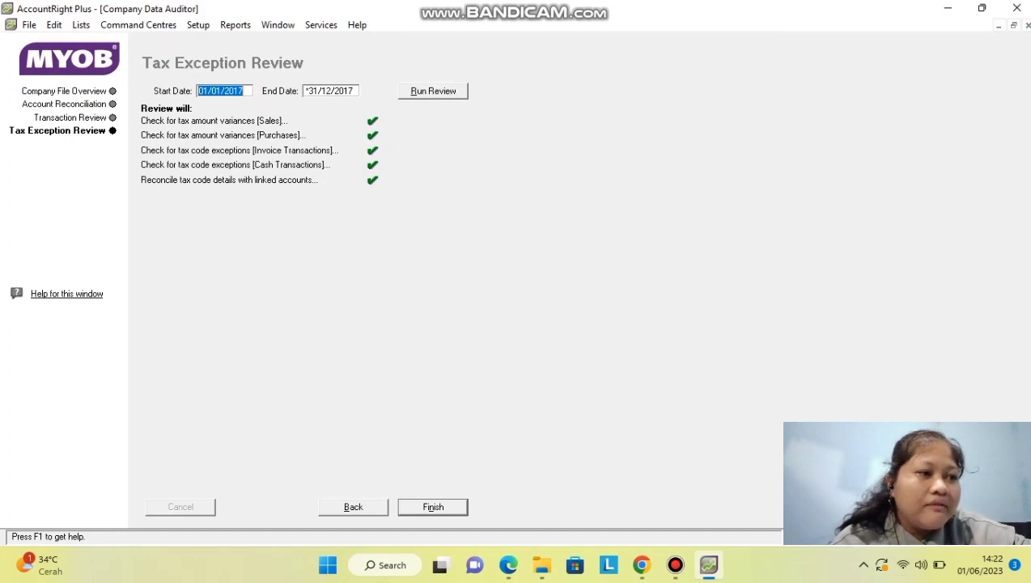
pyautogui.hotkey('alt', 'b')
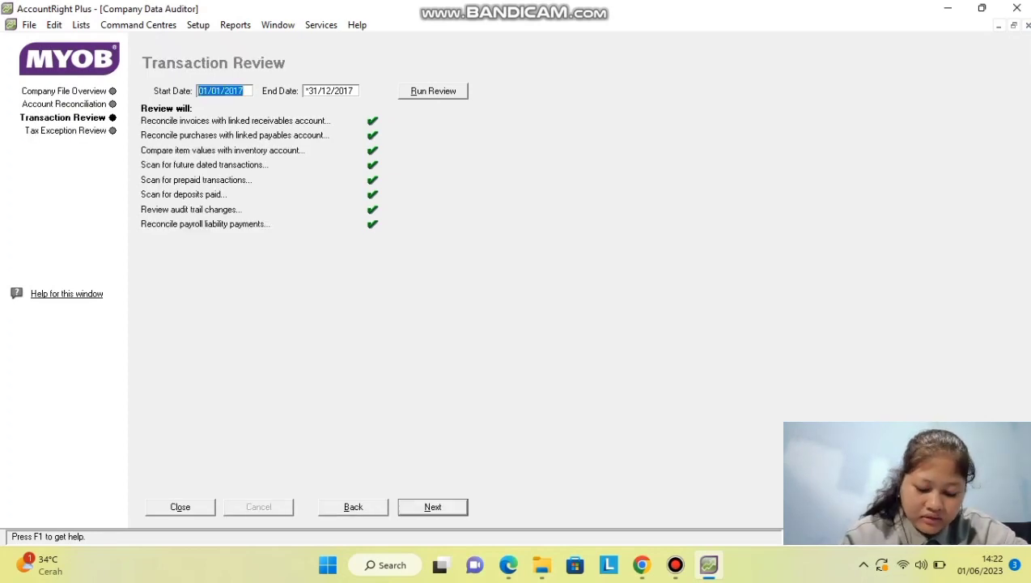
pyautogui.hotkey('alt', 'b')
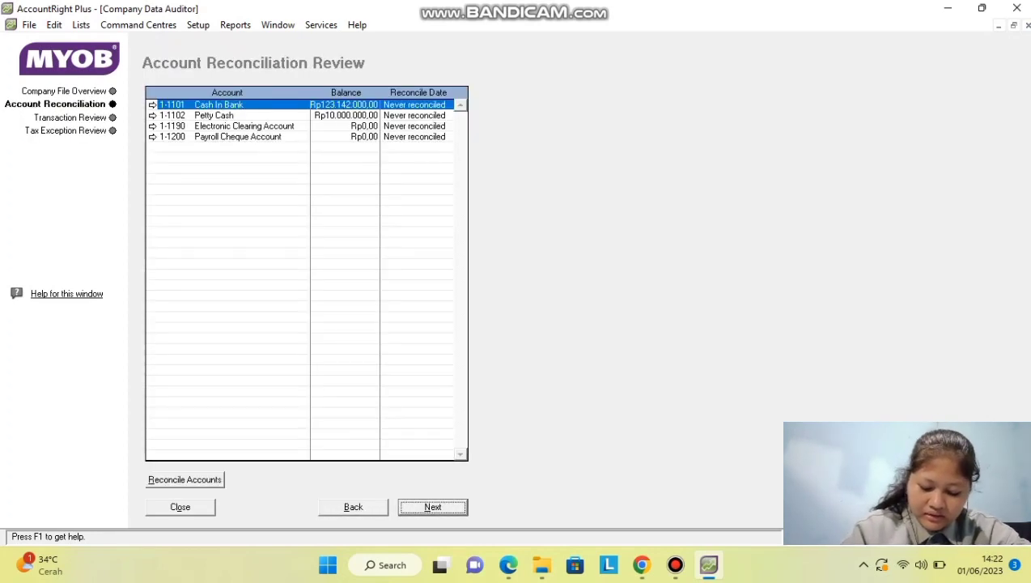
pyautogui.hotkey('alt', 'b')
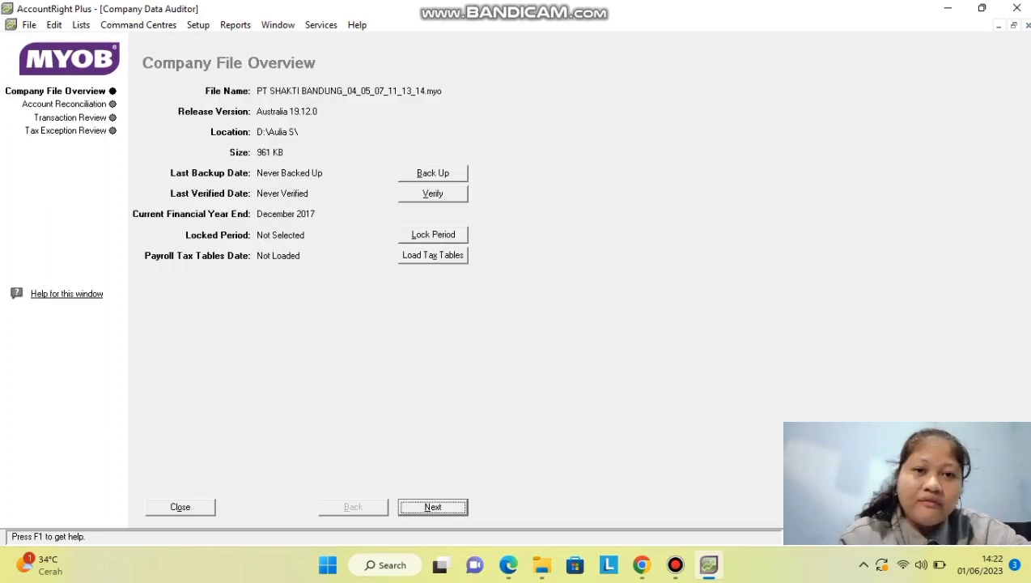
pyautogui.hotkey('alt', 'c')
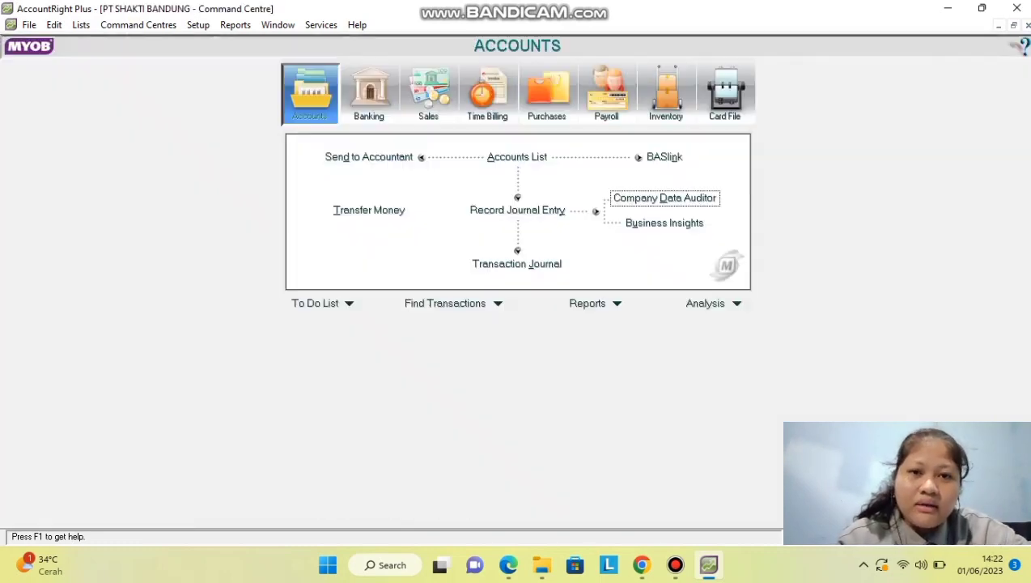